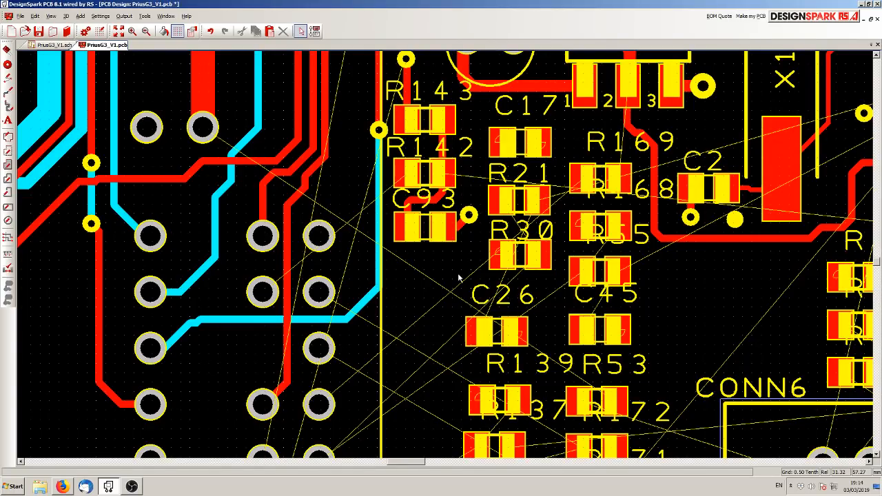
Step: Start the MG2_REVER_IN track from CONN1 pin 14 and switch all its segments to the Bottom Copper layer
scroll(459, 277, down, 6)
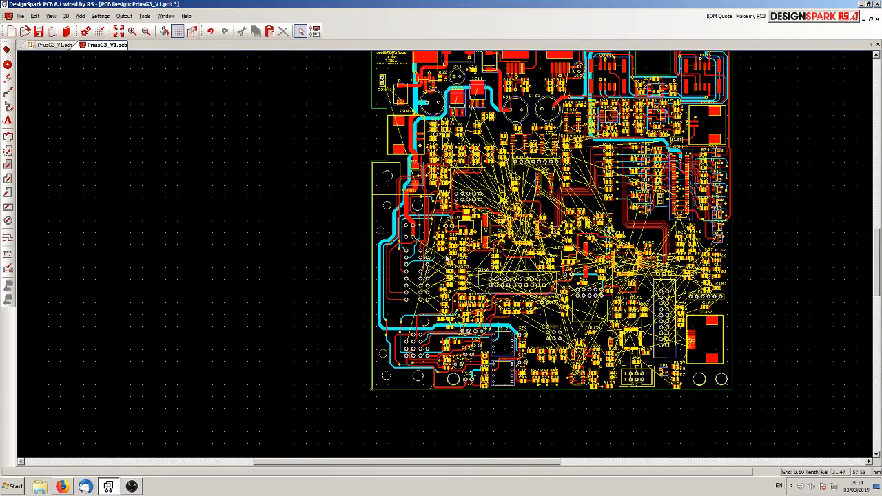
scroll(447, 258, up, 3)
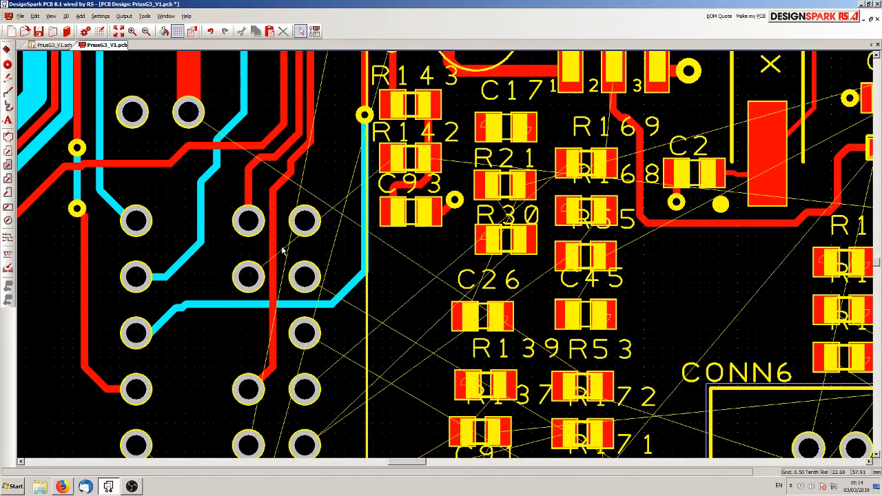
scroll(445, 253, up, 3)
double_click(451, 268)
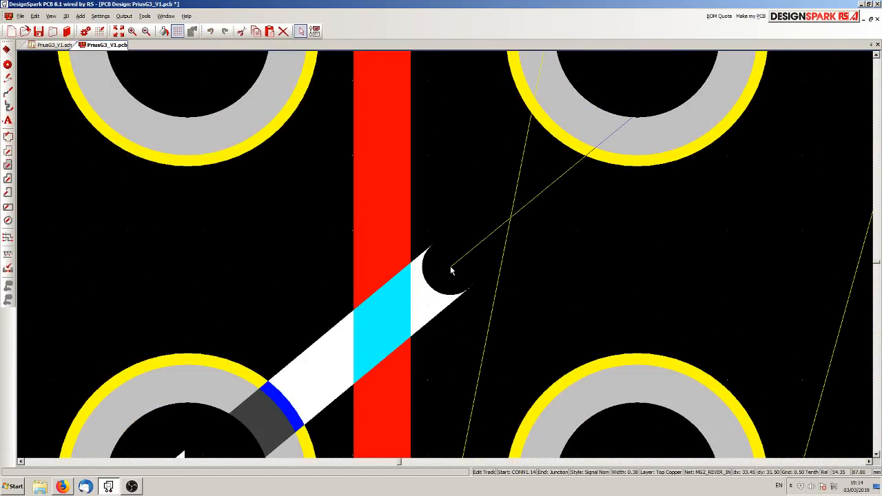
scroll(423, 263, down, 2)
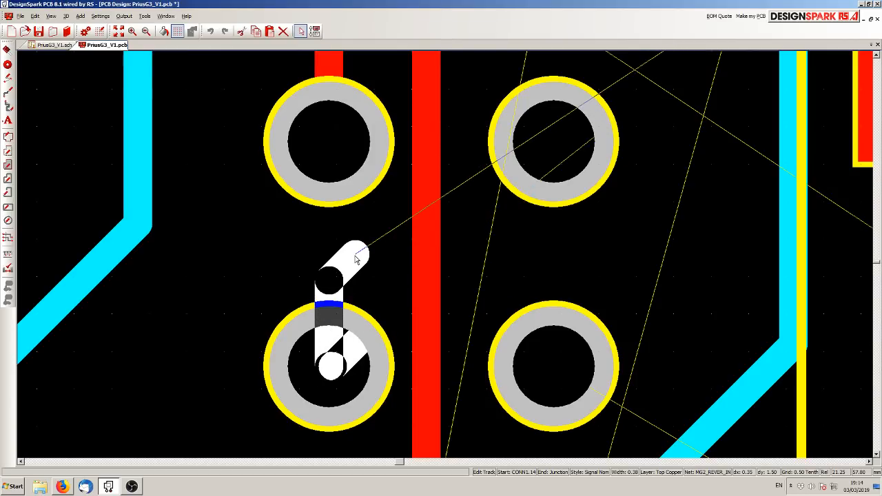
key(l)
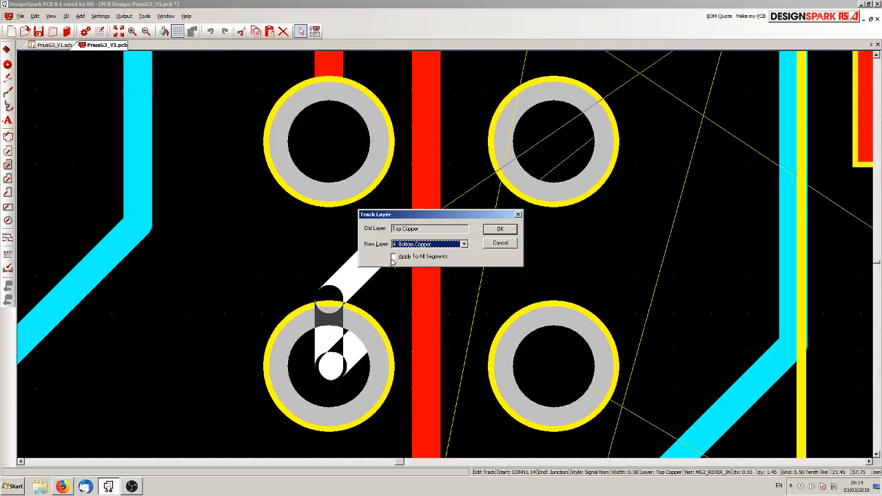
click(394, 258)
click(491, 230)
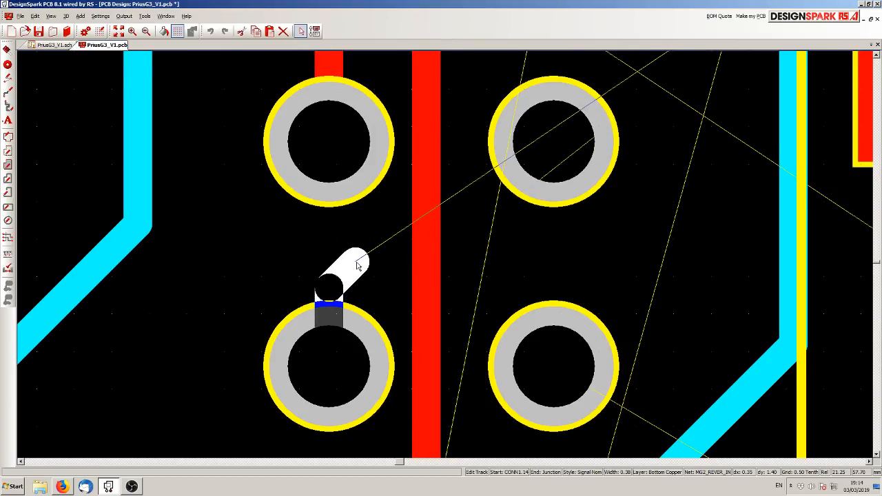
Step: Route the bottom copper MG2_REVER_IN track between the CONN1 pins, then up to a point just left of R142
click(355, 258)
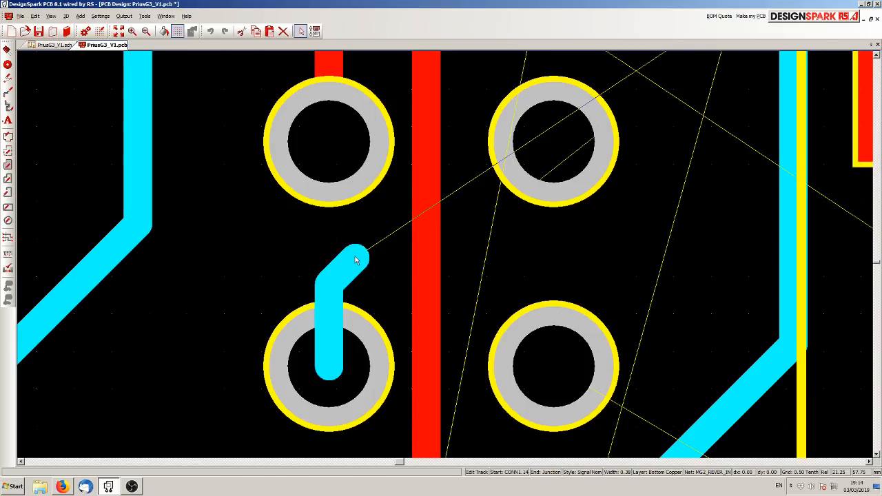
scroll(670, 247, down, 2)
scroll(444, 256, down, 2)
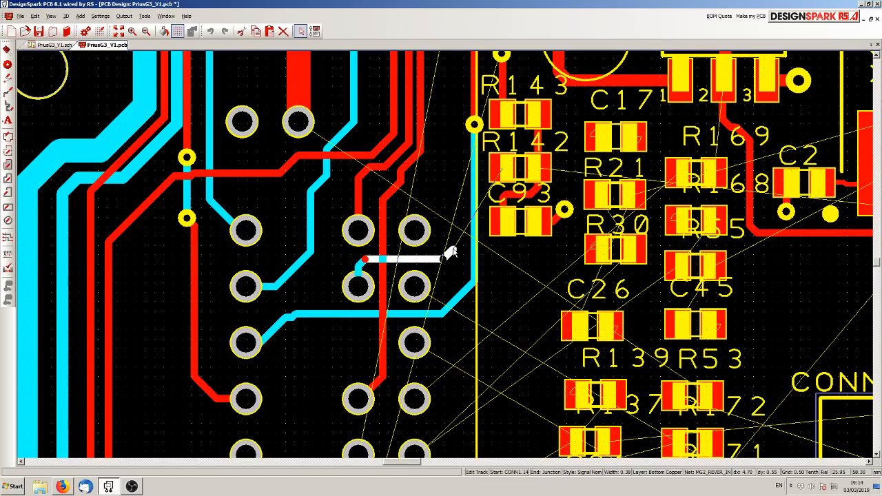
click(450, 255)
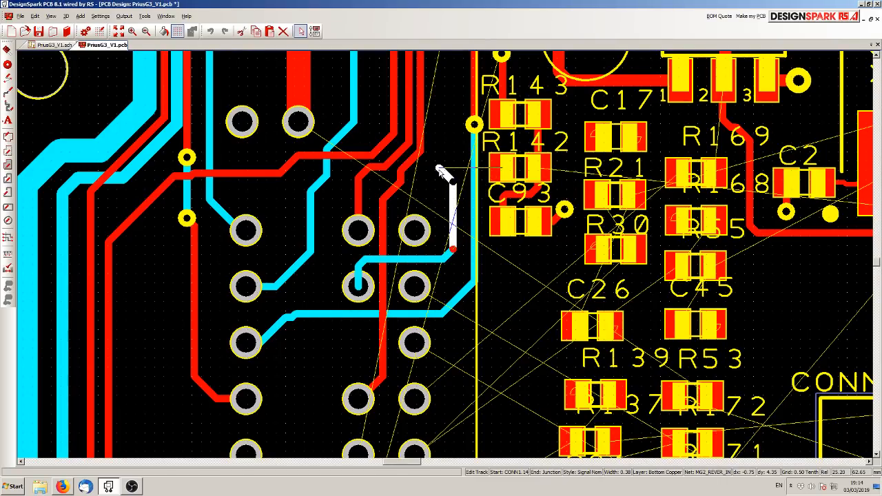
double_click(439, 171)
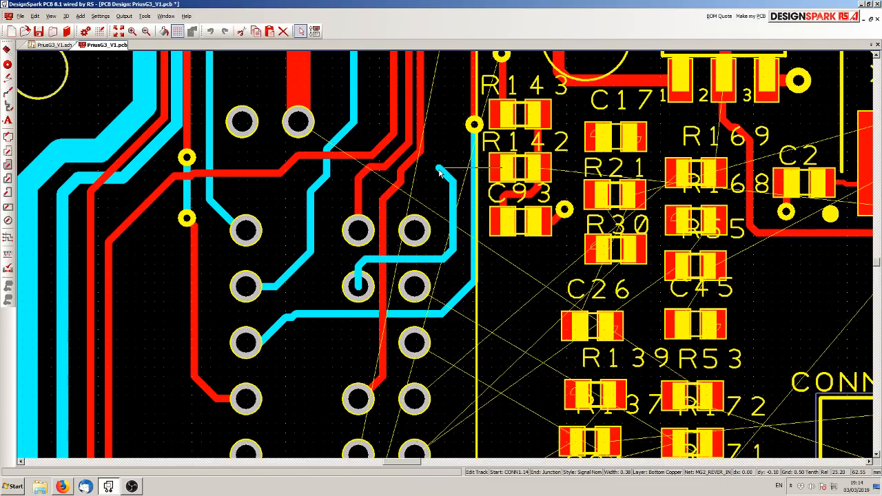
Step: Change the MG2_REVER_IN track to the Top Copper layer and finish it on the left pad of R142
key(l)
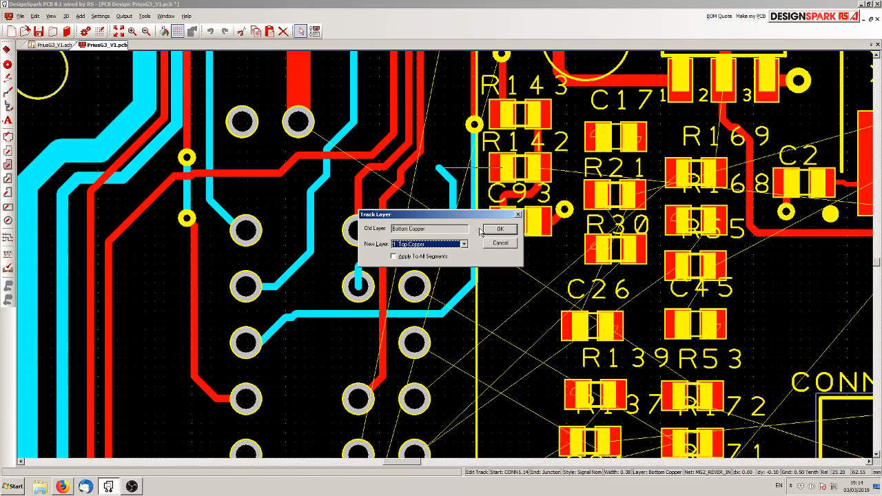
click(501, 229)
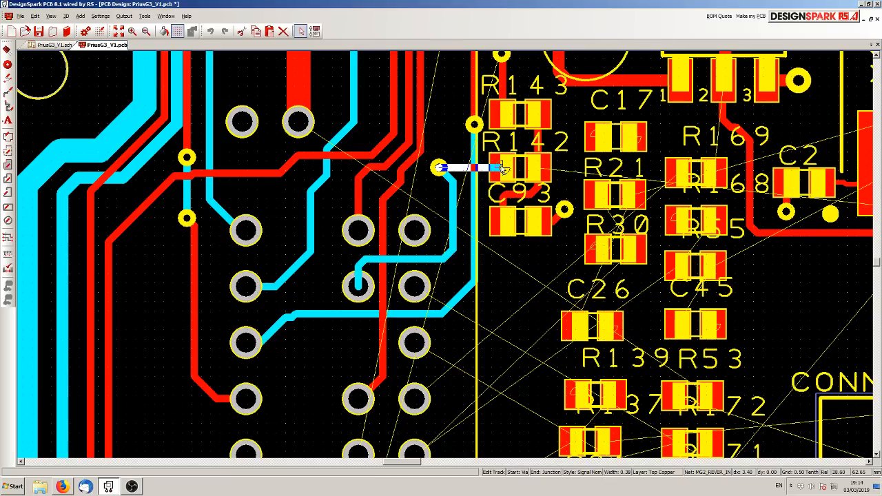
scroll(502, 170, down, 4)
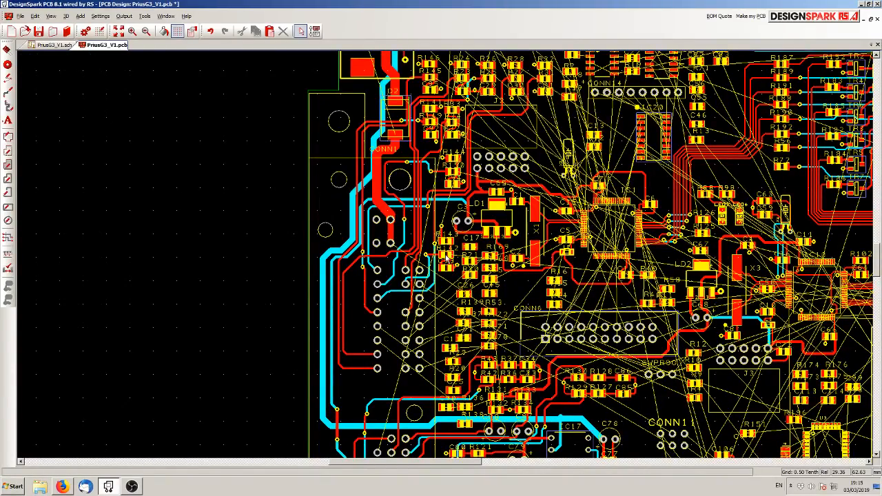
Step: Examine the board's routed tracks and remaining unrouted connections, including the resistor and transistor area around CONN2
scroll(446, 257, up, 5)
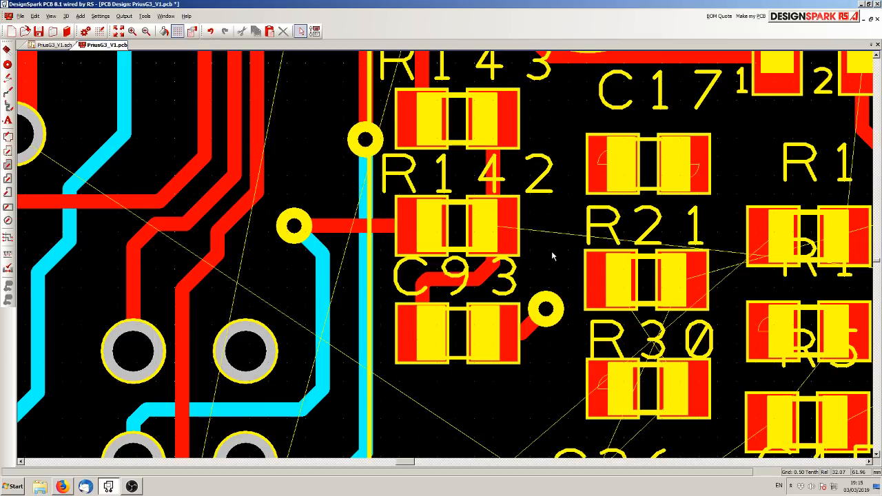
scroll(551, 254, down, 2)
scroll(447, 256, down, 2)
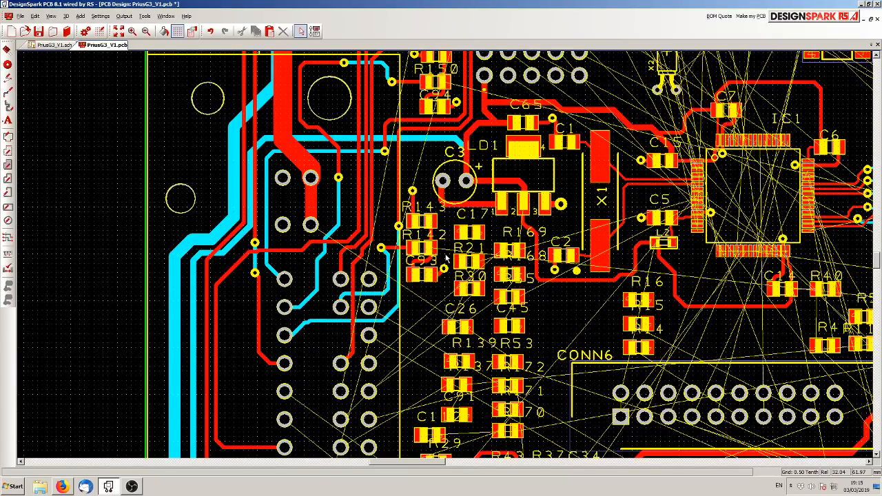
scroll(446, 257, down, 2)
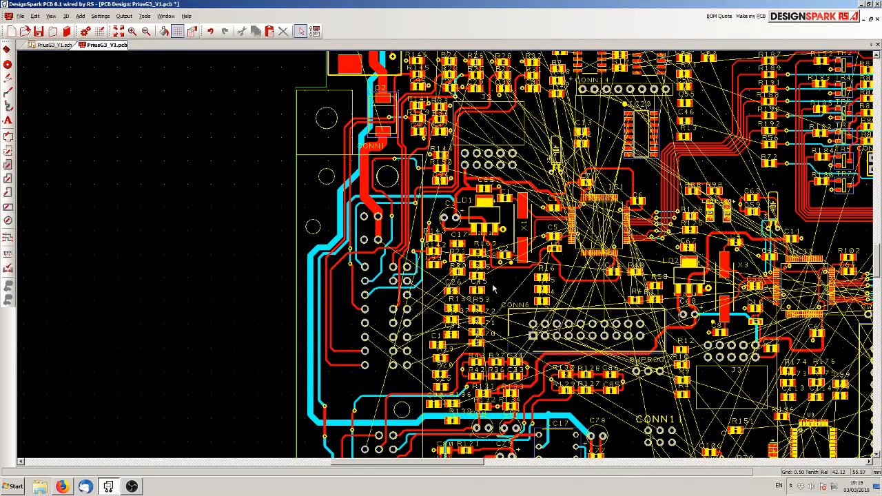
scroll(447, 257, down, 2)
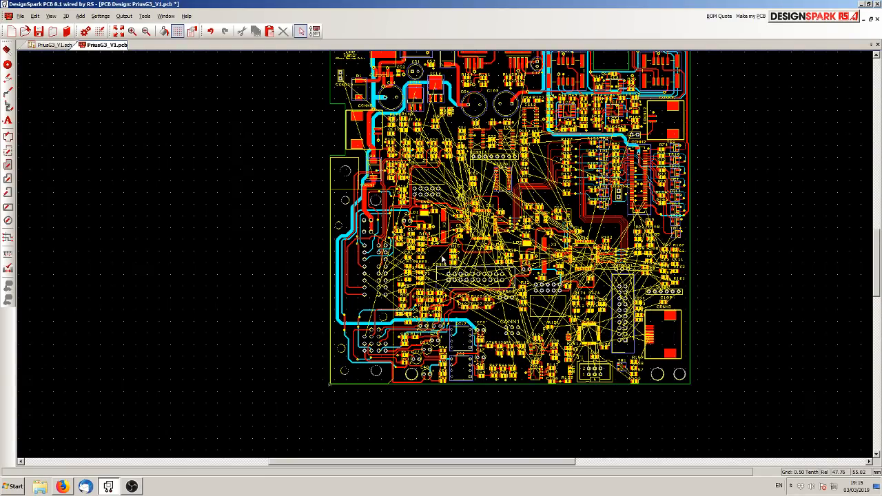
scroll(447, 258, down, 2)
scroll(448, 259, up, 2)
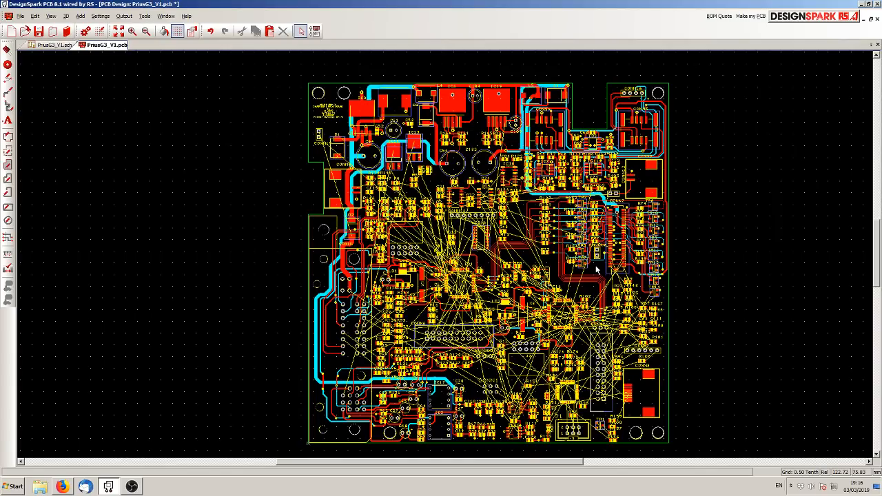
scroll(578, 234, up, 2)
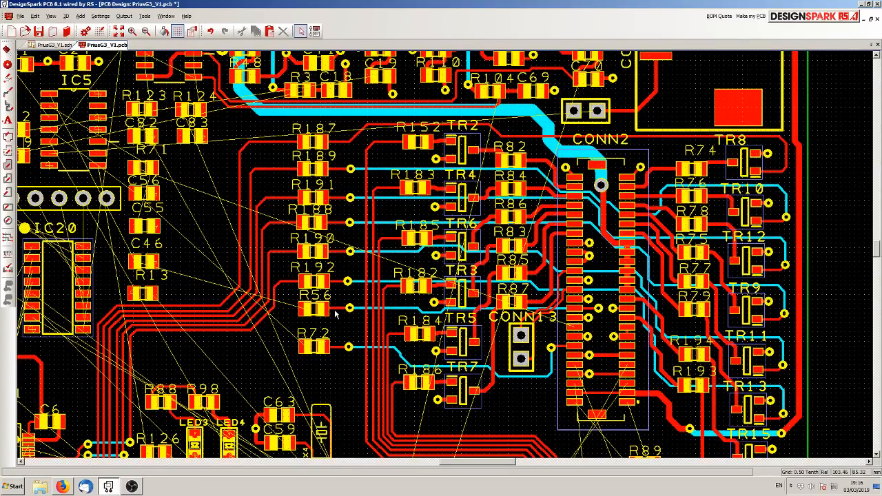
key(Home)
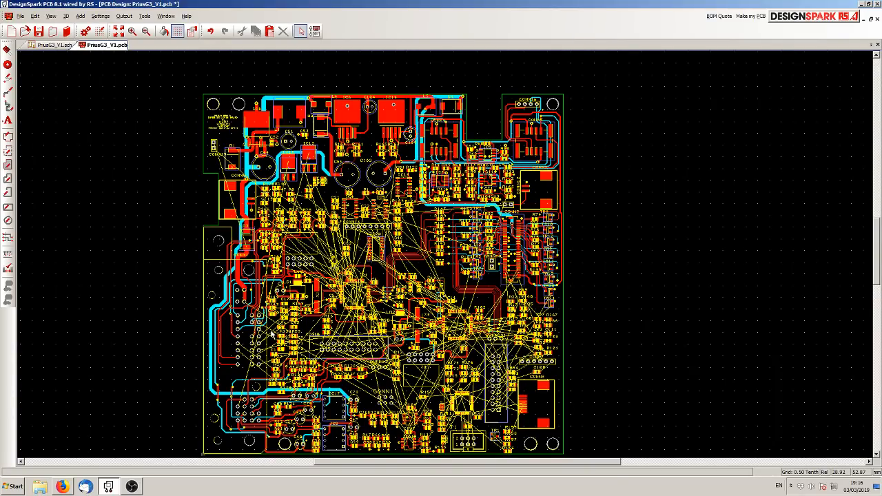
Step: Move the C26 reference label slightly down and left so it sits closer above its component
scroll(446, 259, up, 5)
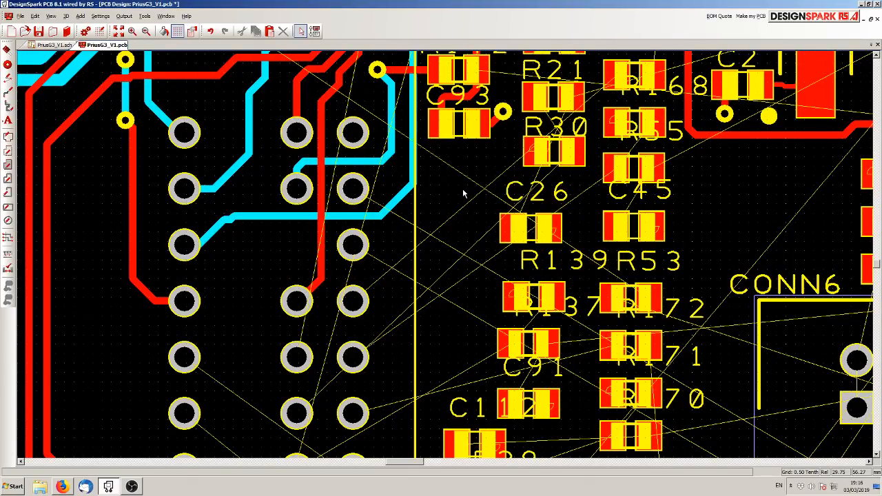
click(505, 194)
drag(506, 194, 504, 201)
click(477, 215)
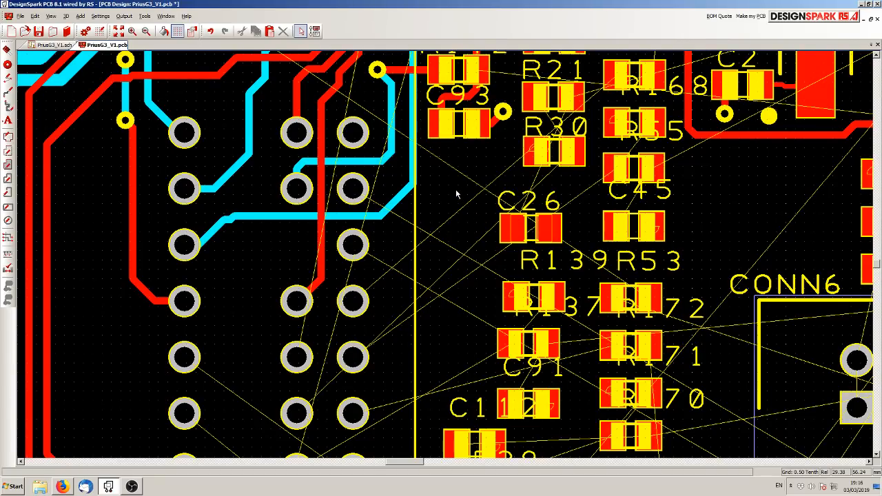
Step: Locate R148 on the board from the schematic and examine the MG2_CRUISE_IN_57 input circuit with R147 and C96
scroll(445, 257, down, 2)
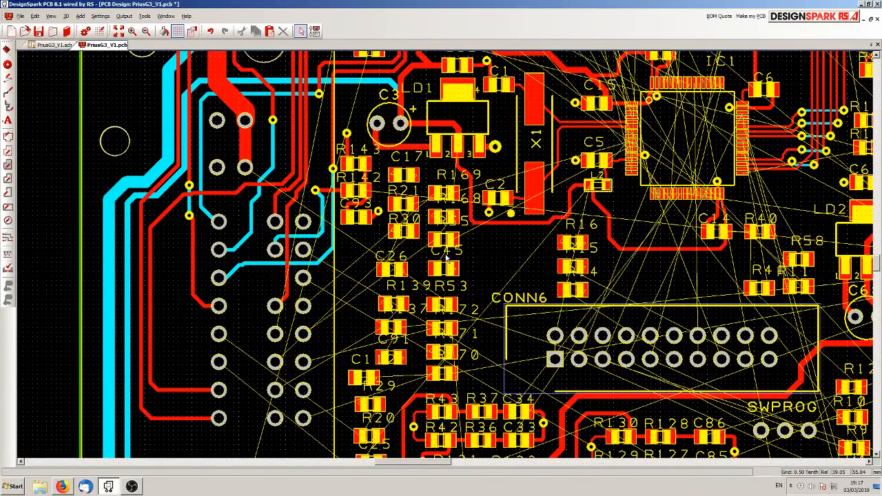
click(54, 45)
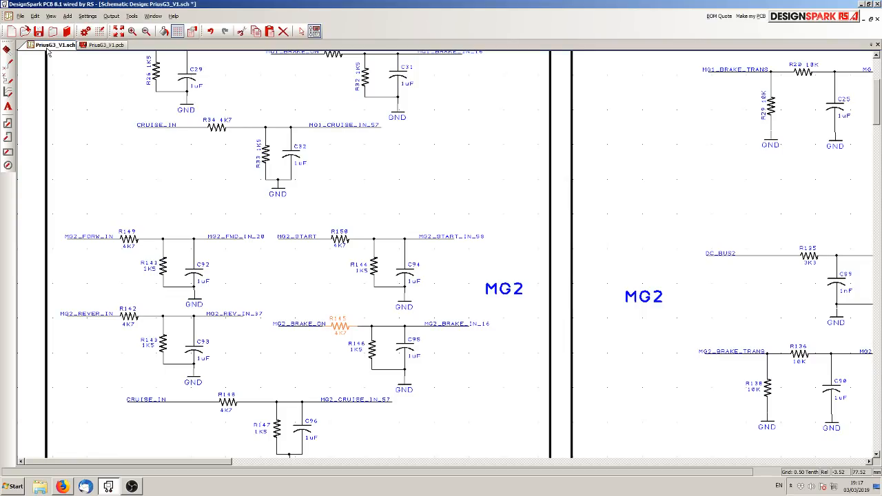
click(224, 401)
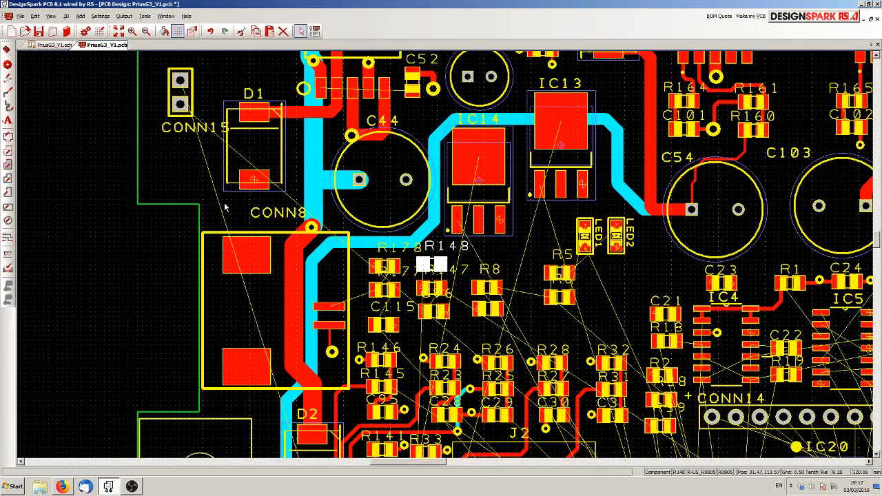
click(59, 45)
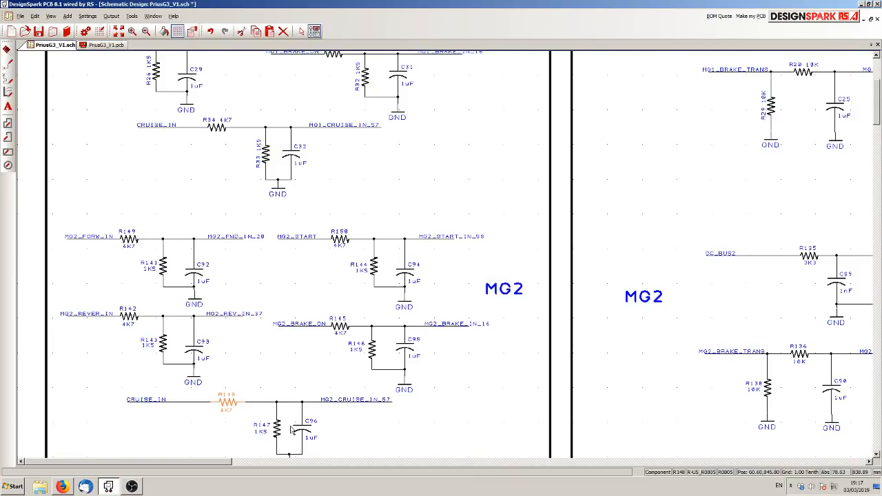
scroll(293, 431, down, 2)
scroll(293, 259, up, 2)
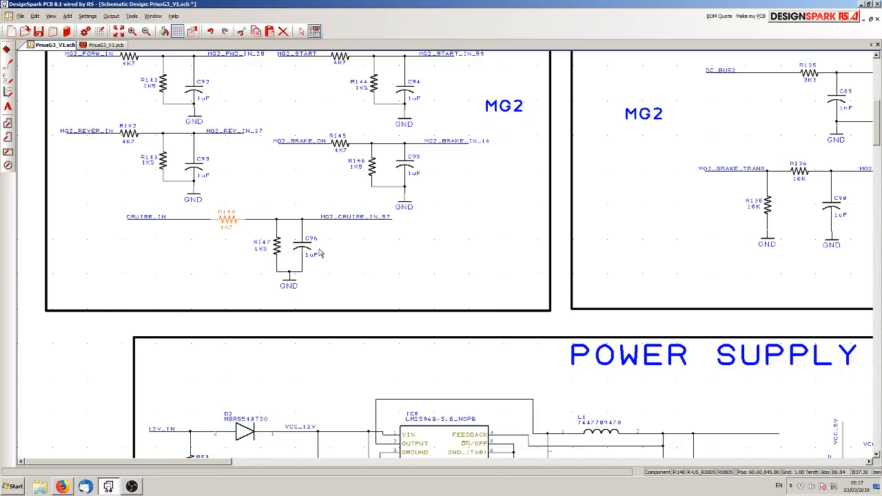
click(102, 45)
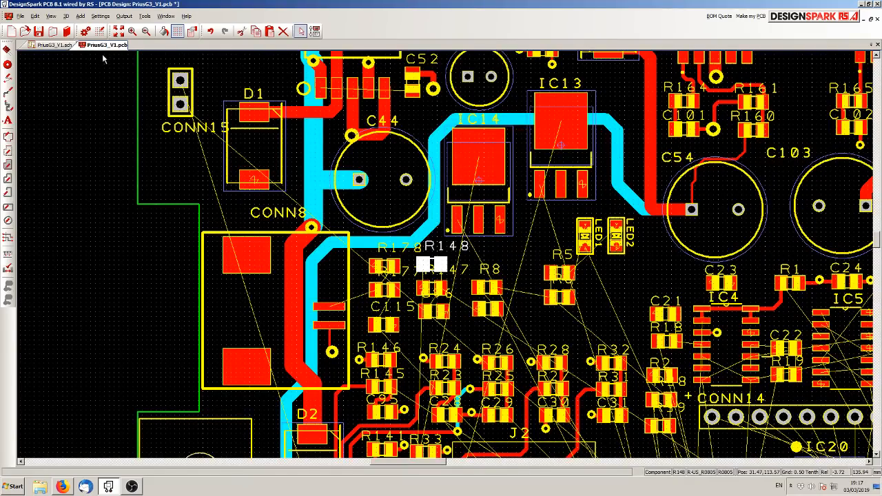
click(49, 46)
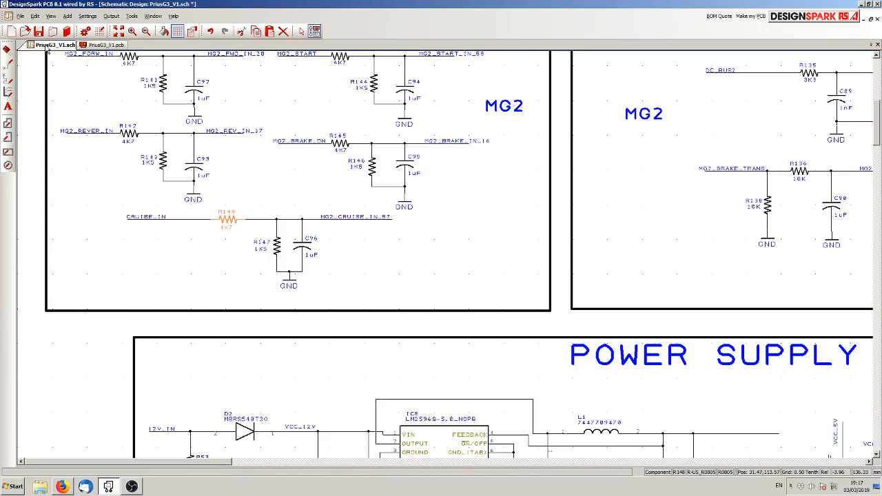
click(103, 46)
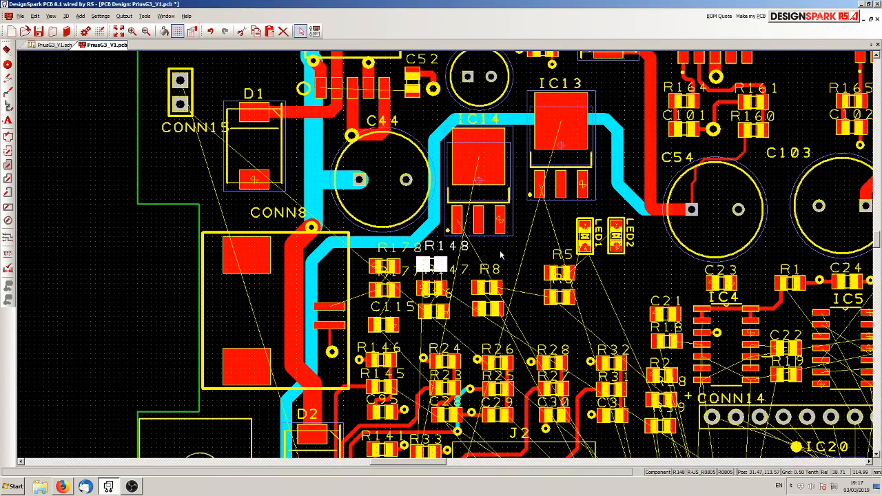
Step: Move the R178 and R148 reference labels down and left, closer above their resistors
scroll(458, 237, up, 2)
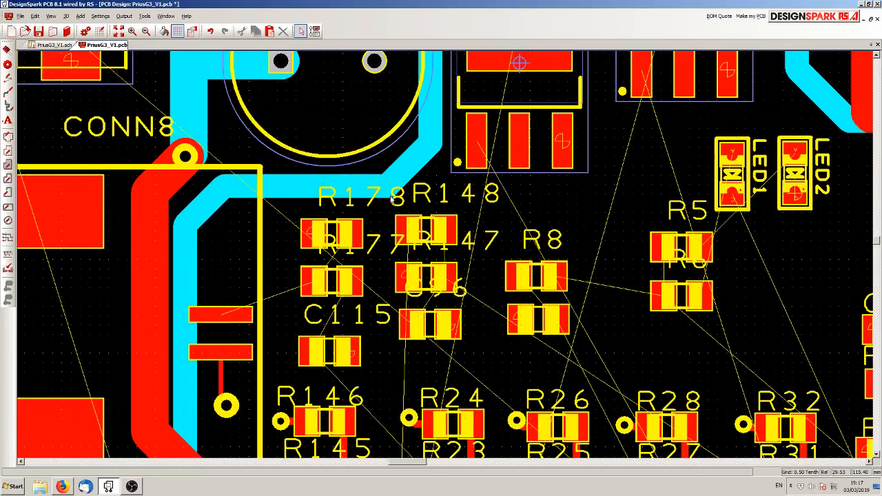
drag(395, 201, 358, 211)
drag(422, 201, 387, 208)
Step: Shift C96 and R147 down to space them out below R148, and reposition their reference labels directly above them
drag(422, 321, 423, 344)
click(496, 357)
drag(442, 310, 433, 320)
drag(441, 276, 445, 294)
click(479, 339)
drag(423, 262, 392, 270)
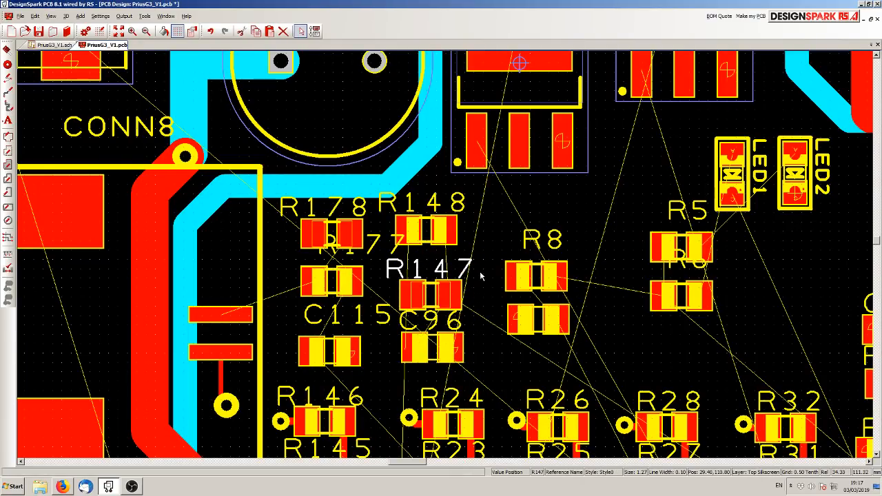
Step: Swap the positions of R147 and R148 so R147 tops the column and R148 sits between it and C96
drag(440, 236, 515, 242)
drag(416, 299, 415, 249)
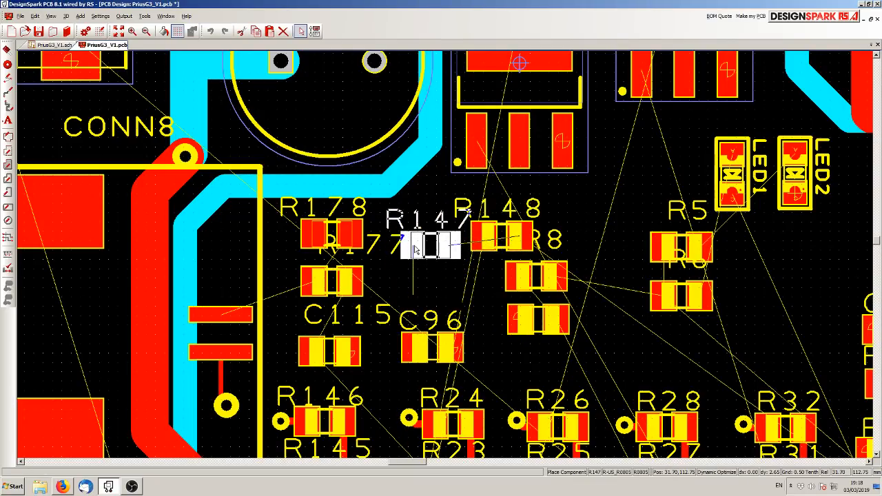
drag(488, 239, 417, 297)
click(471, 336)
scroll(446, 260, up, 2)
click(434, 240)
click(434, 240)
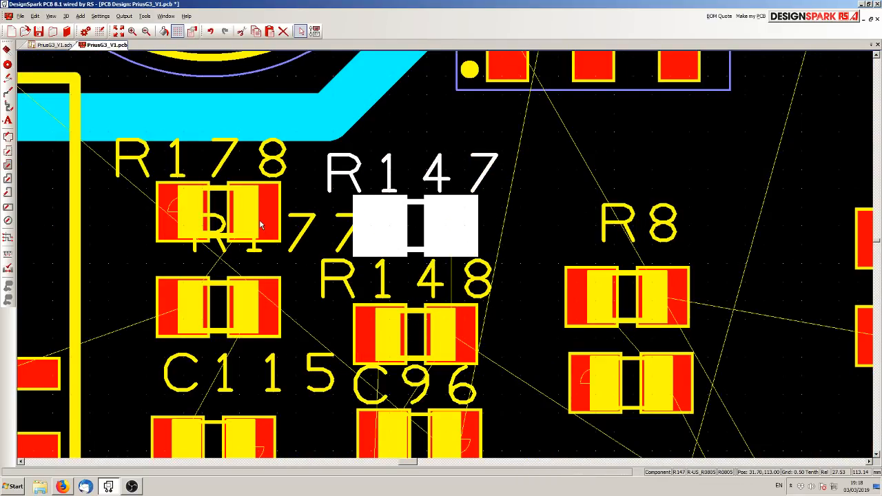
scroll(449, 243, down, 2)
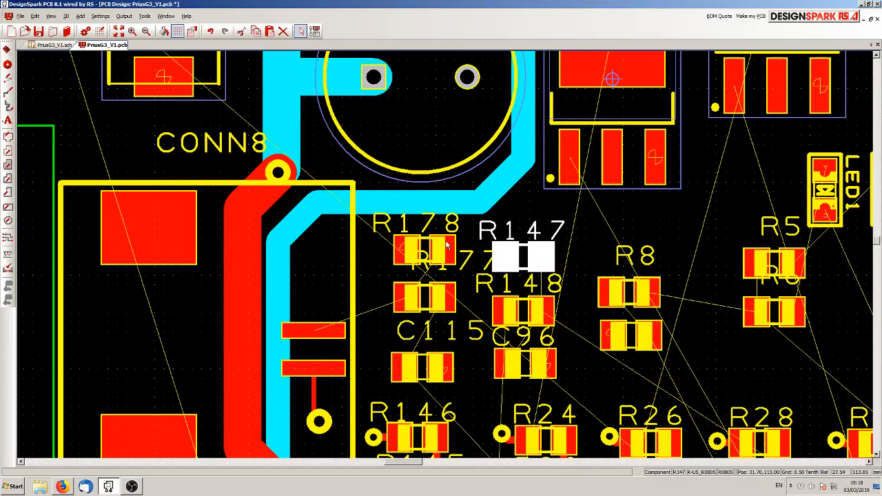
Step: Move R178 up and left, centre the R177 label above its resistor, and shift R177 left to align beneath R178
click(448, 242)
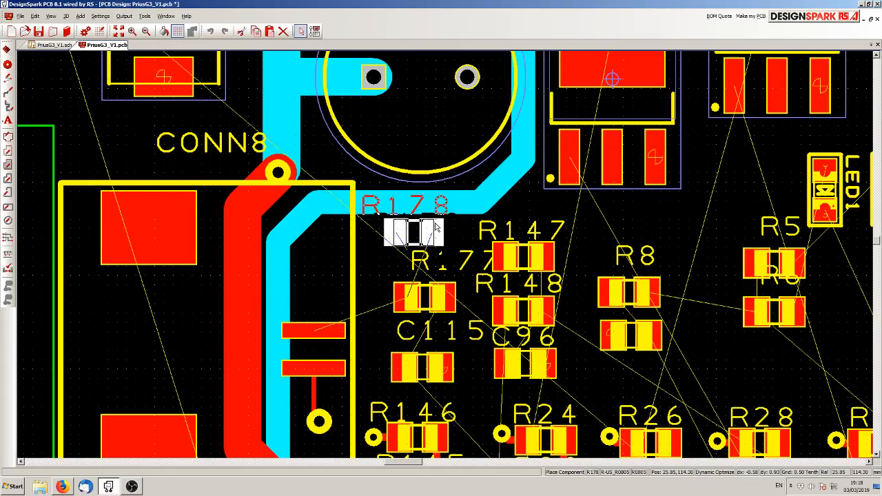
click(436, 227)
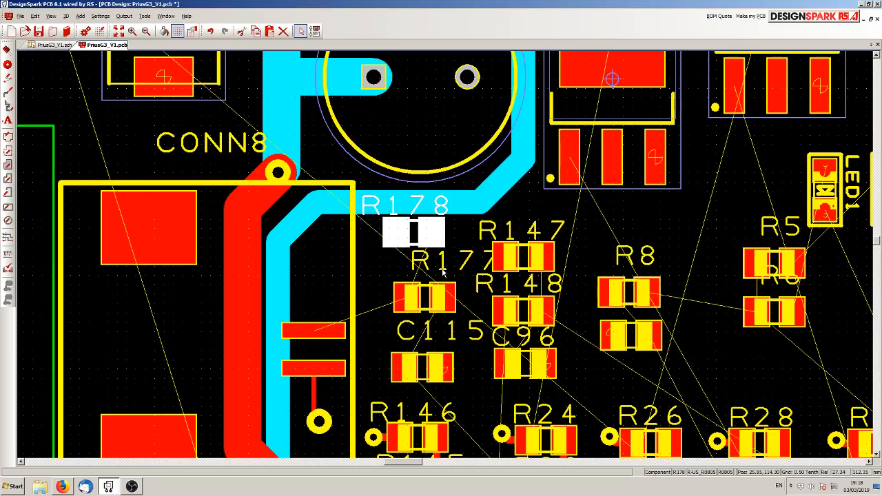
click(444, 269)
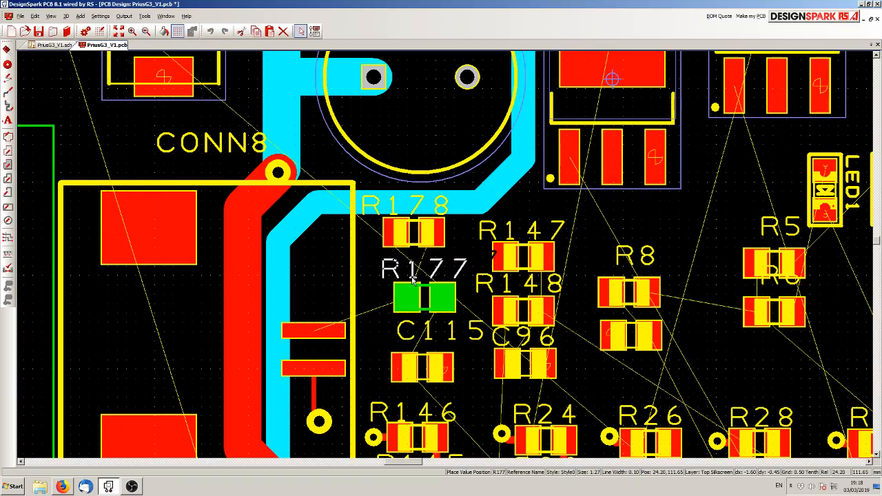
click(406, 278)
click(425, 298)
click(413, 293)
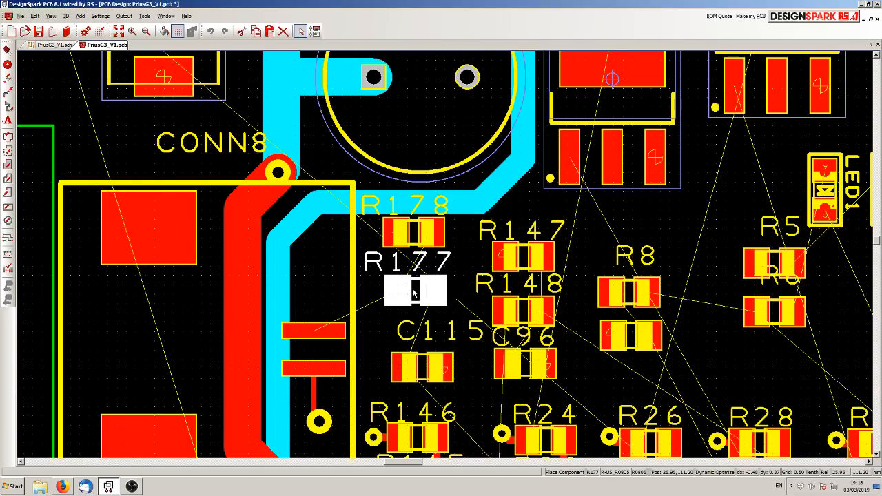
click(472, 354)
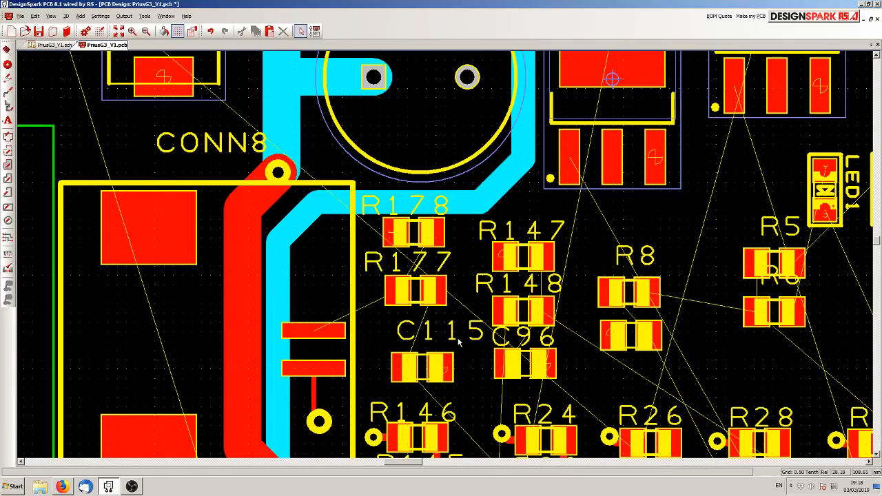
Step: Move the C115 label left to sit directly above its capacitor, and shift C115 up closer beneath R177
click(458, 343)
click(428, 350)
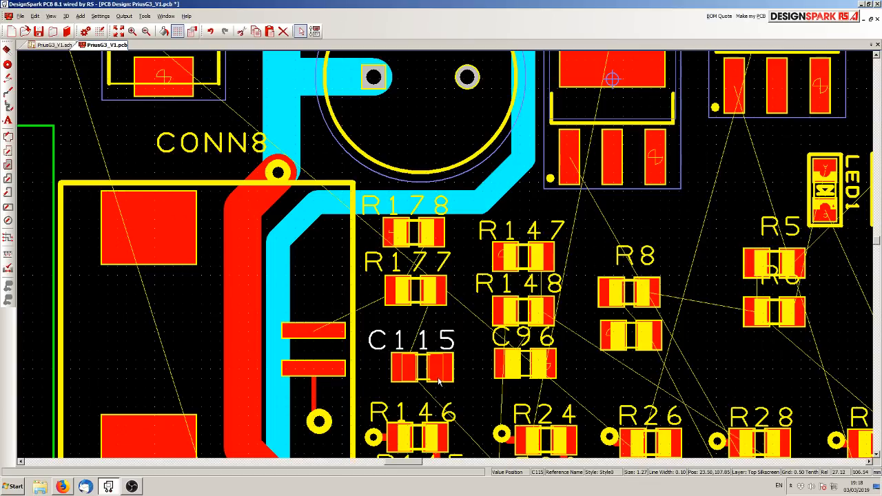
click(441, 382)
click(436, 362)
click(481, 390)
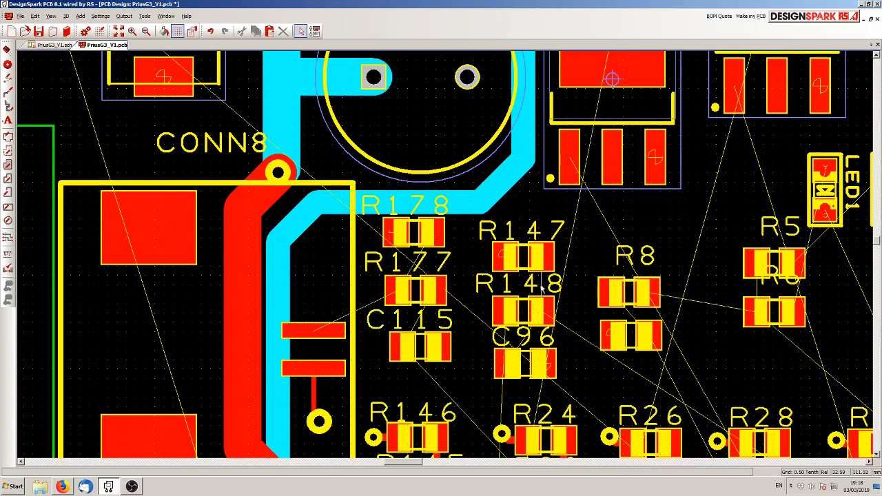
Step: Move R147, R148 and C96 up together so that R147 lines up with R178
drag(574, 378, 512, 258)
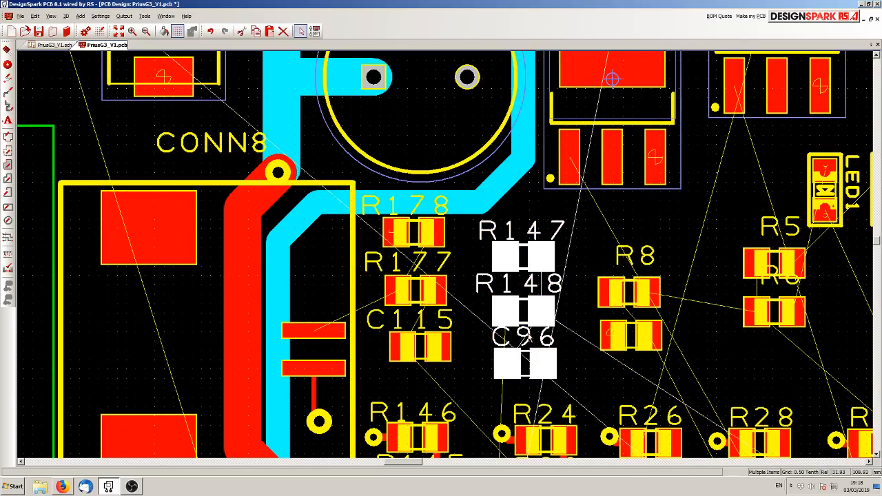
drag(534, 356, 533, 331)
click(555, 352)
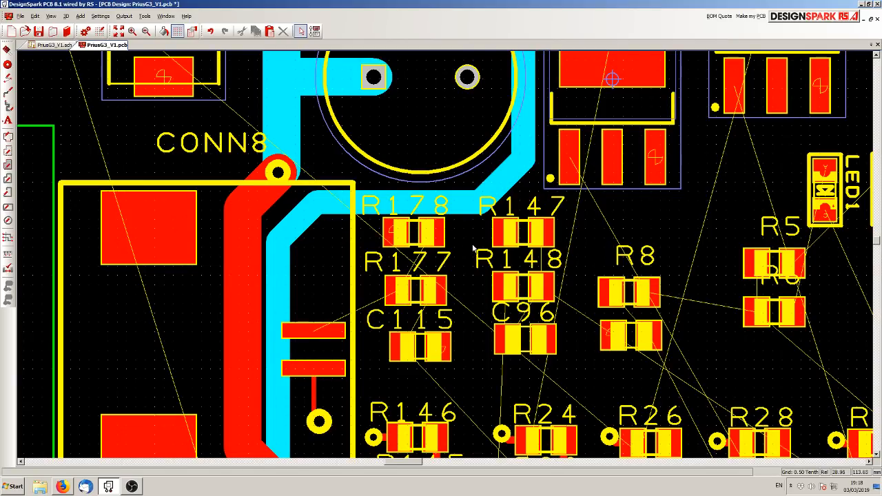
Step: Examine the silkscreen title and credits text in the upper-left corner of the board
scroll(521, 293, down, 1)
scroll(445, 257, down, 1)
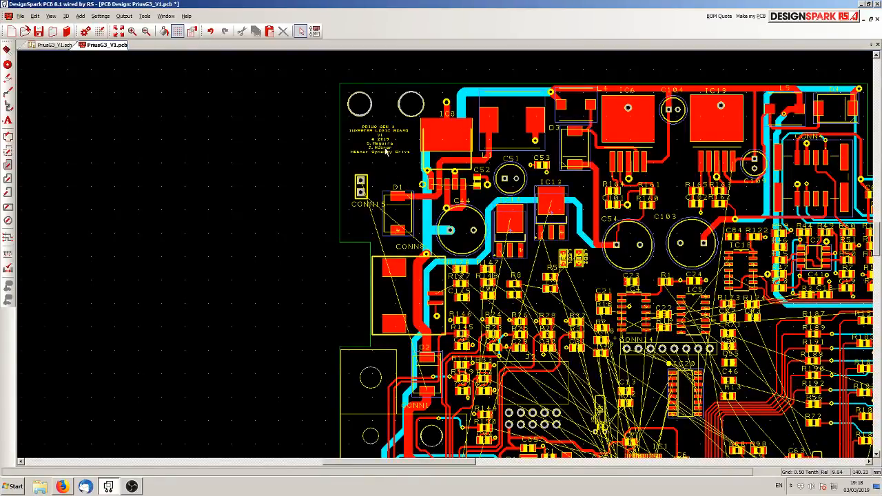
scroll(445, 258, up, 2)
scroll(448, 256, up, 1)
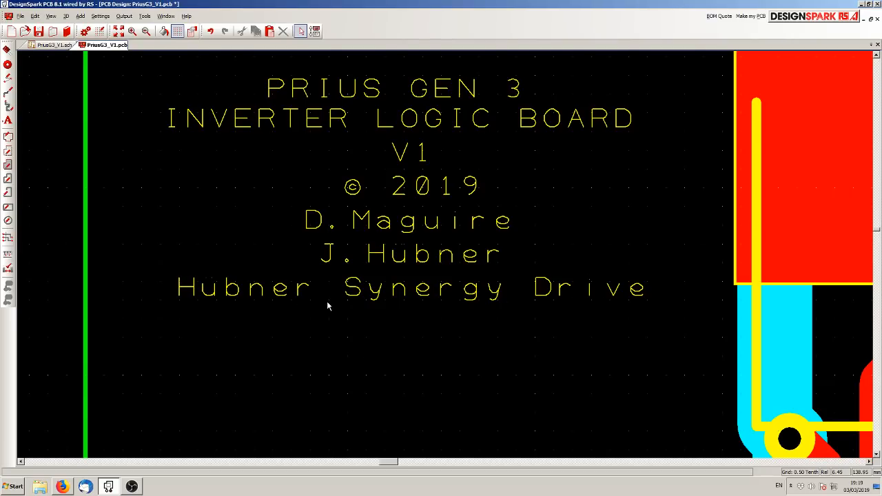
scroll(446, 257, down, 4)
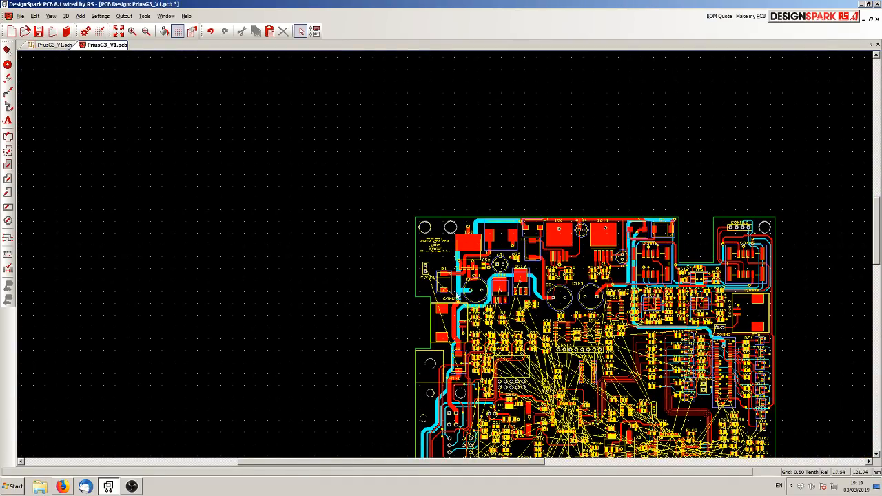
Step: Route a short top-copper GND track from R147's left pad, end it on a via, and nudge the via closer to R147
scroll(500, 324, up, 2)
scroll(446, 256, up, 2)
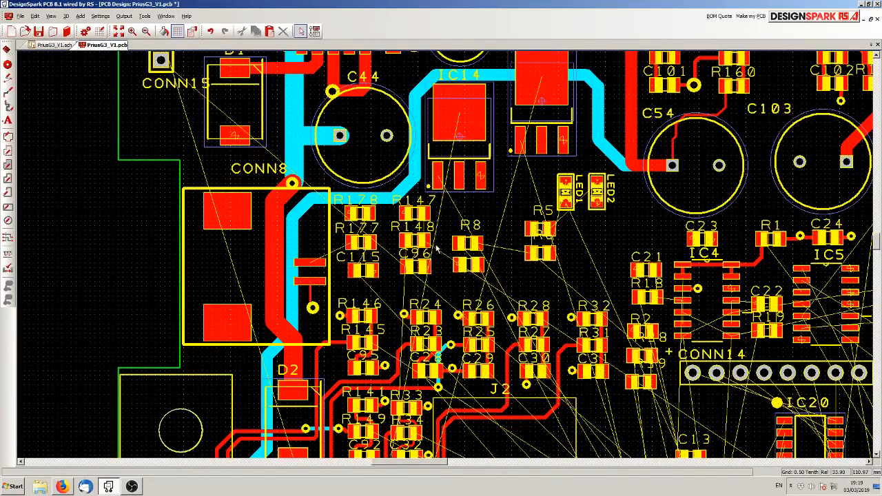
scroll(437, 248, up, 2)
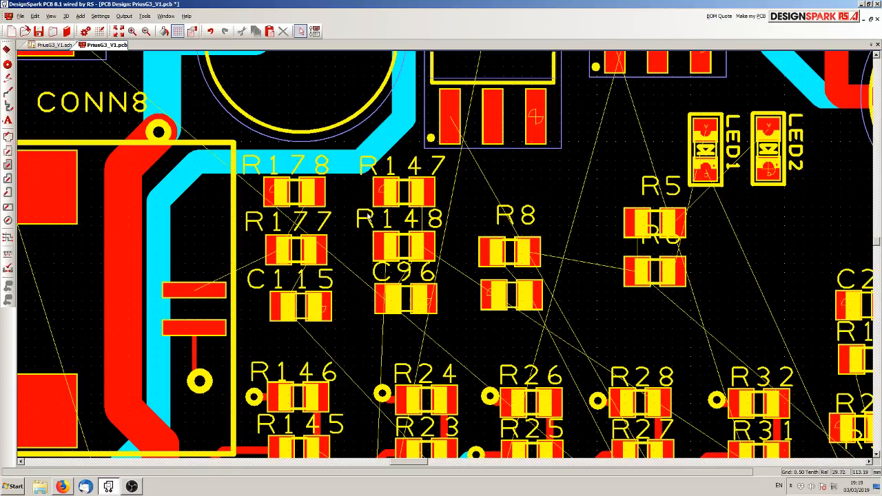
scroll(378, 206, up, 2)
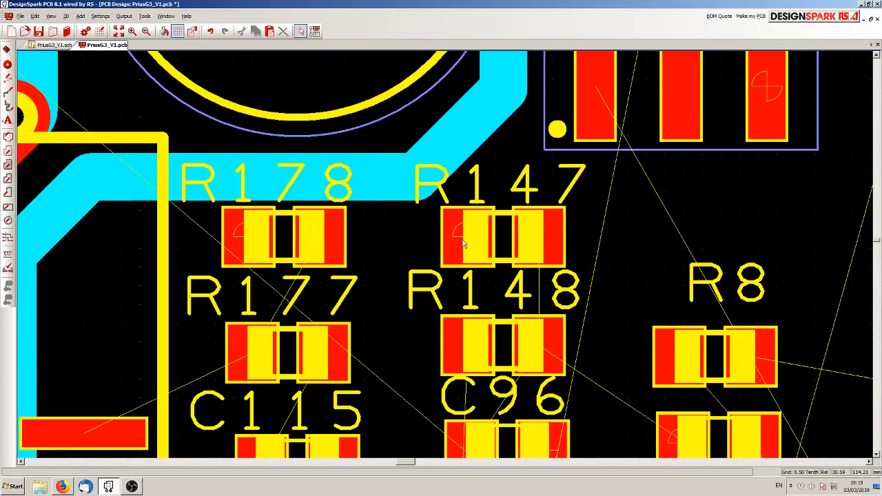
drag(469, 234, 398, 236)
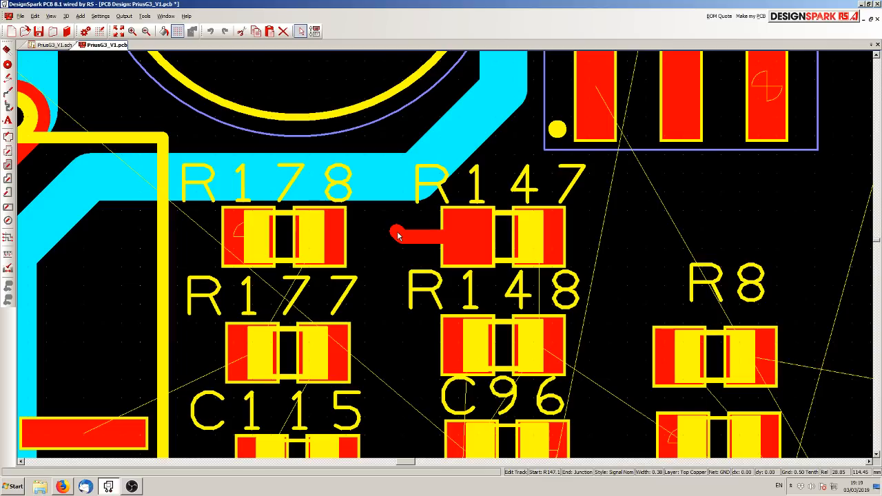
right_click(398, 235)
click(434, 187)
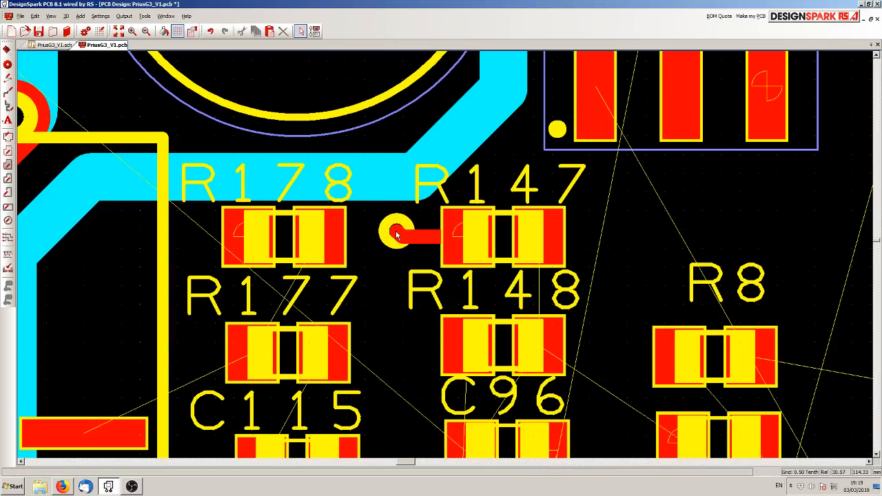
scroll(404, 232, up, 2)
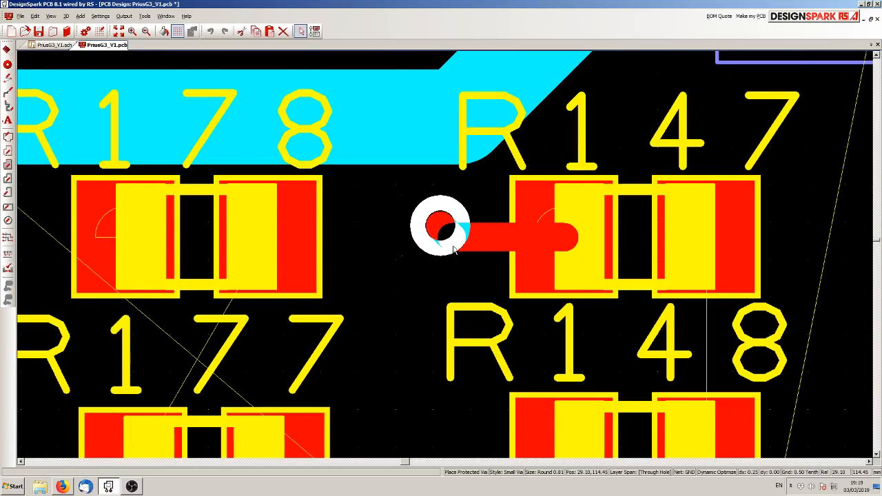
click(464, 248)
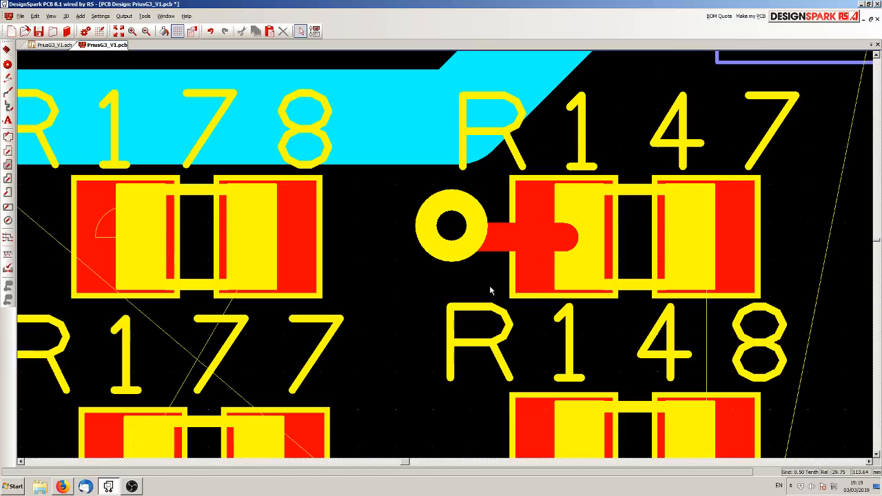
scroll(606, 301, down, 2)
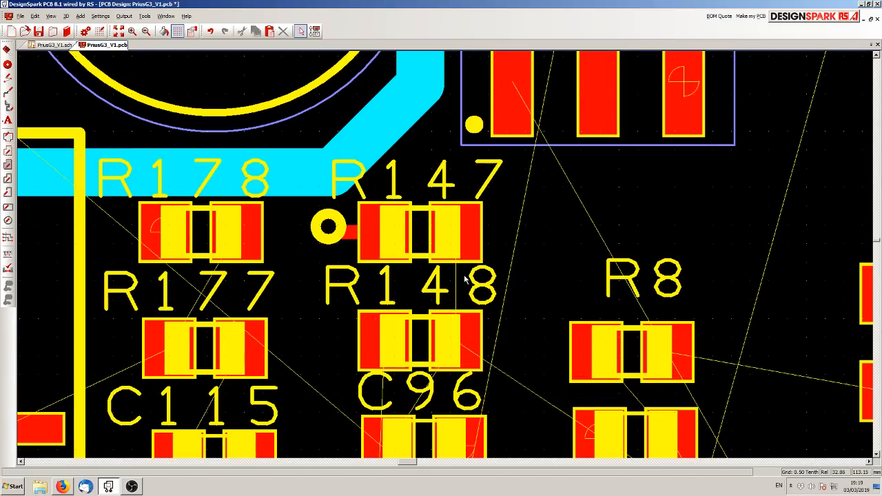
Step: Route a straight vertical track from R147's right pad down to R148's right pad
scroll(466, 278, up, 2)
drag(427, 182, 433, 358)
scroll(433, 358, down, 2)
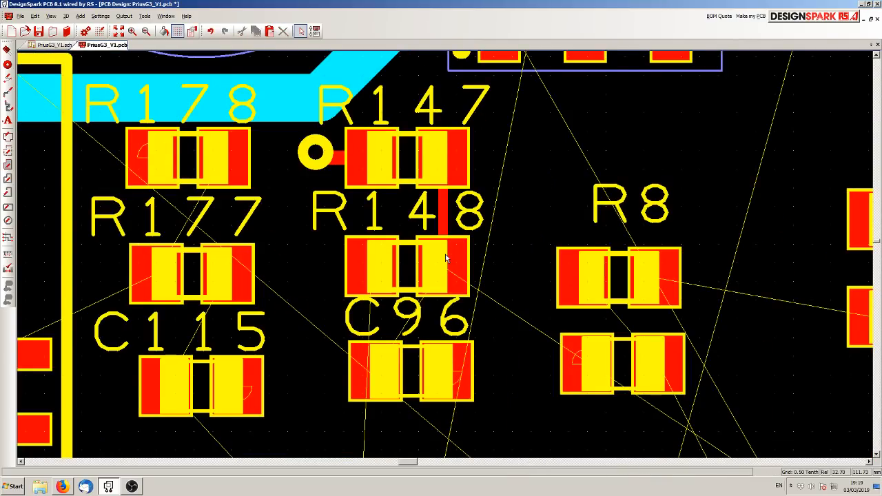
Step: Route the MG2_CRUISE_IN_57 track on top copper from C96's left pad across to R148's right pad
scroll(445, 258, down, 2)
scroll(445, 258, up, 4)
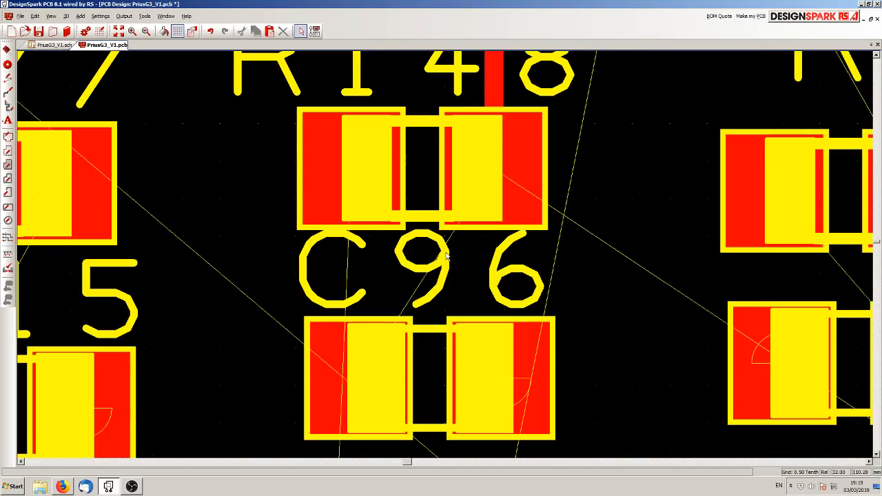
drag(403, 309, 381, 274)
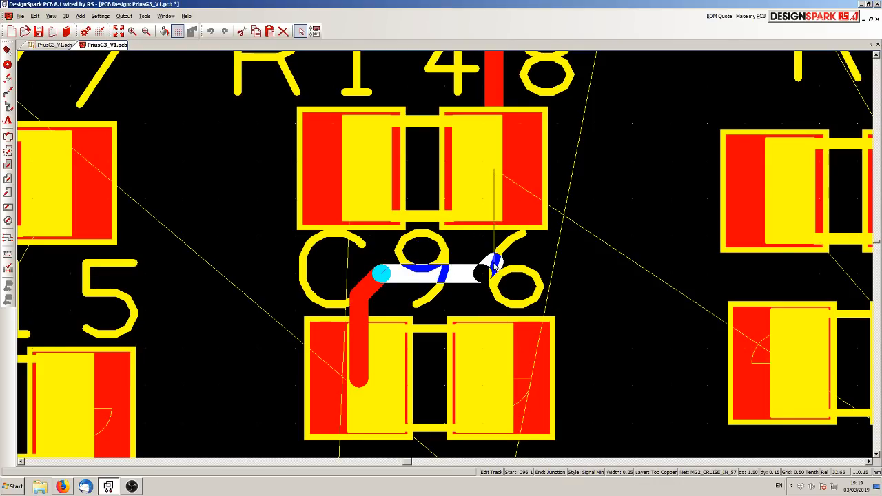
click(495, 269)
click(495, 172)
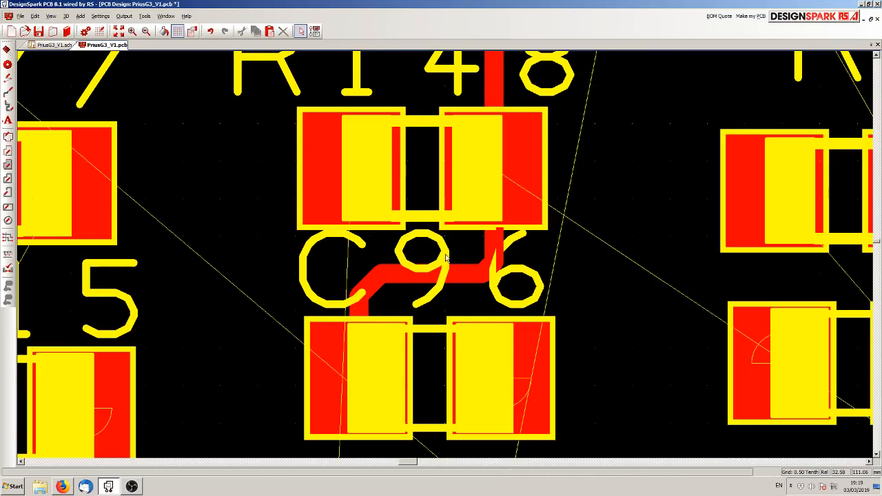
scroll(447, 258, down, 2)
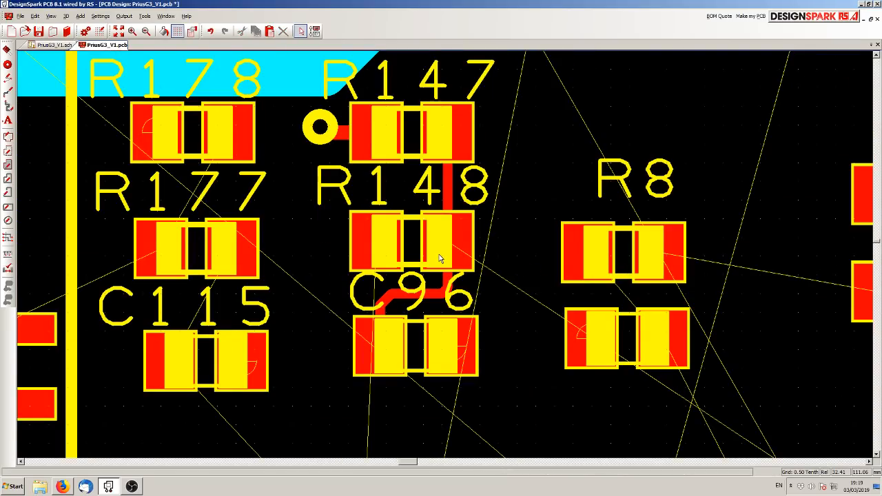
Step: Route a short GND track from C96's right pad, end it on a via, and nudge the via closer to C96
click(449, 351)
right_click(510, 339)
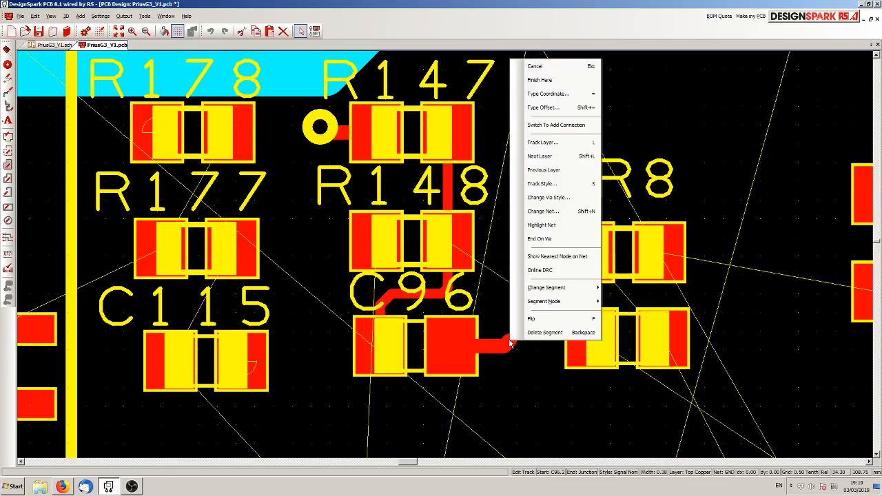
click(539, 239)
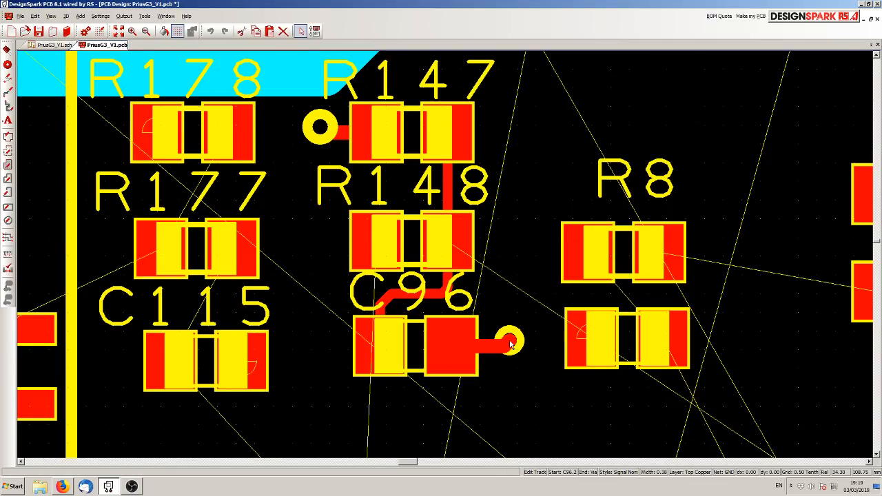
scroll(509, 350, up, 3)
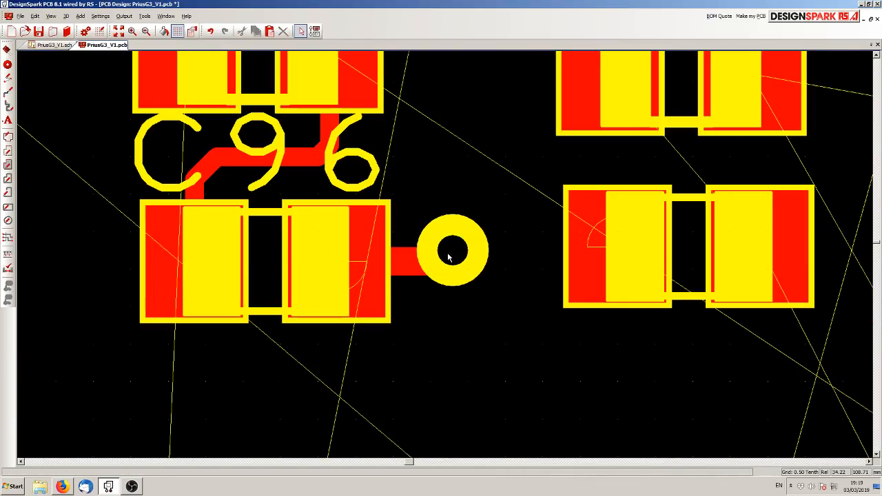
drag(447, 254, 432, 254)
click(458, 360)
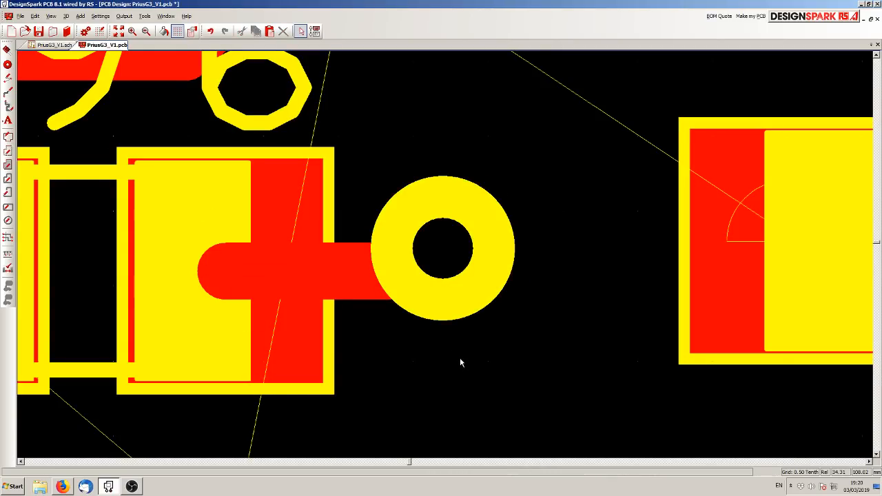
scroll(447, 254, down, 3)
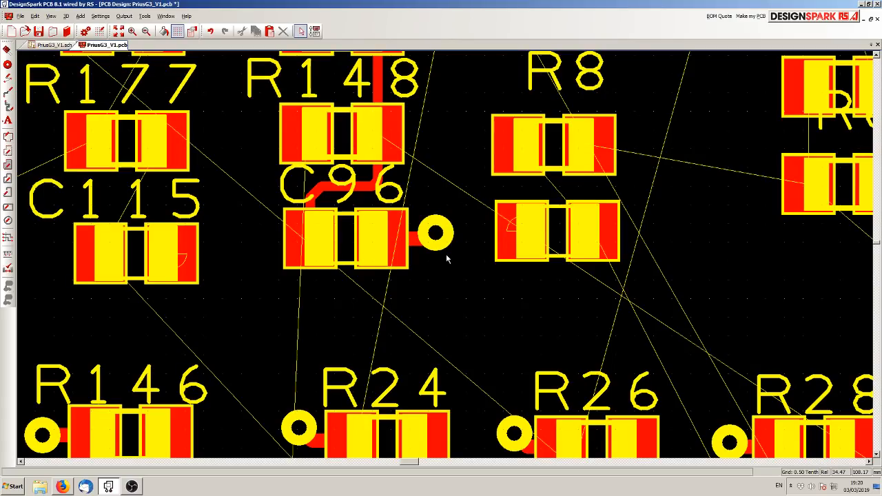
Step: Trace the unrouted CRUISE_IN connection from R148 down the board to R34
scroll(446, 256, down, 2)
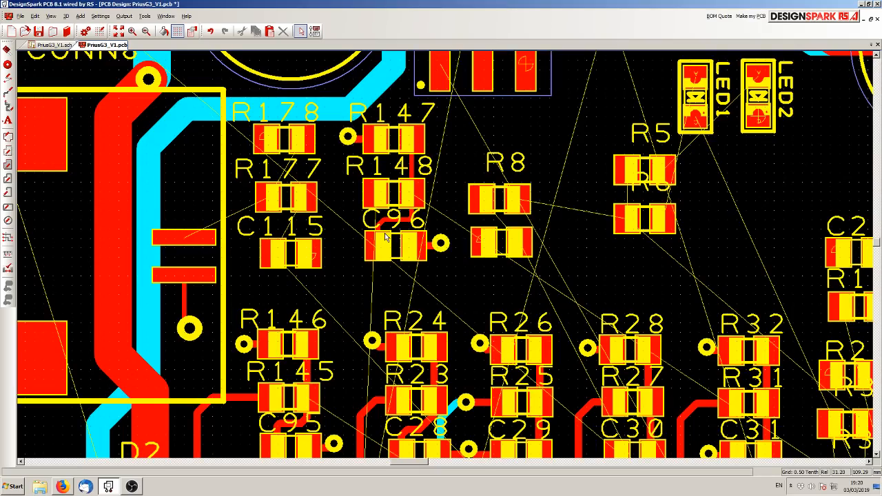
scroll(446, 256, down, 2)
scroll(445, 262, down, 2)
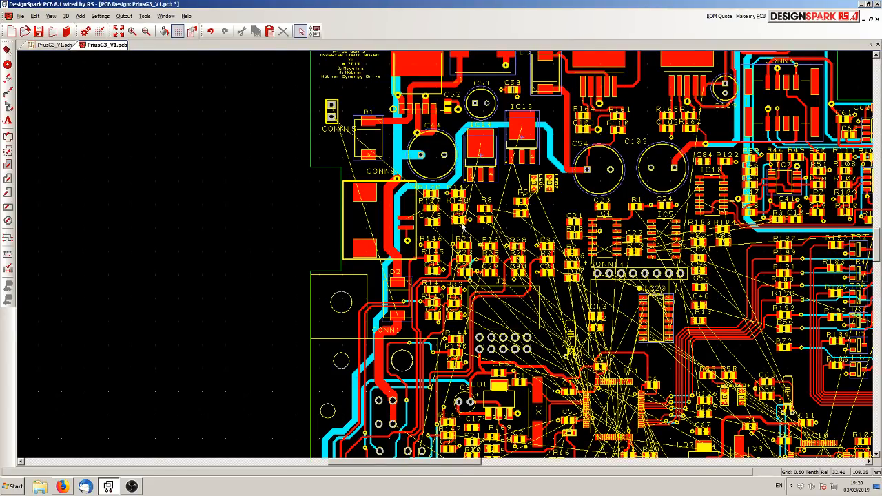
scroll(464, 224, up, 4)
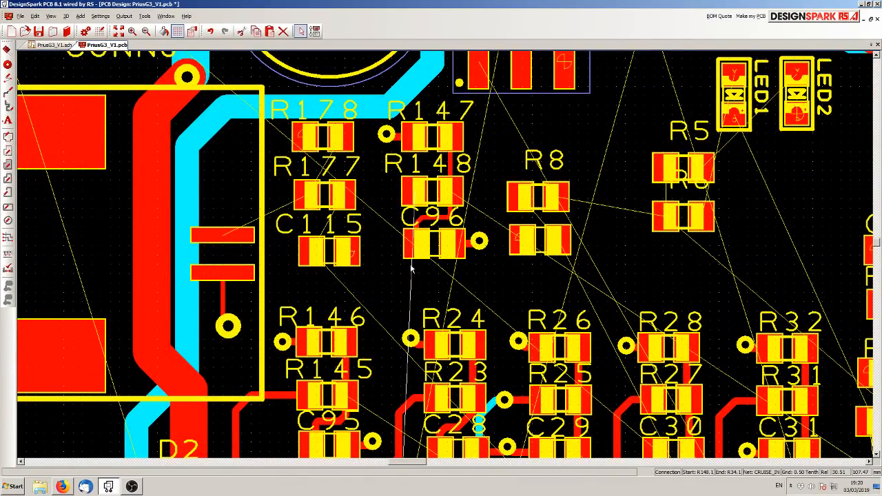
scroll(411, 269, down, 4)
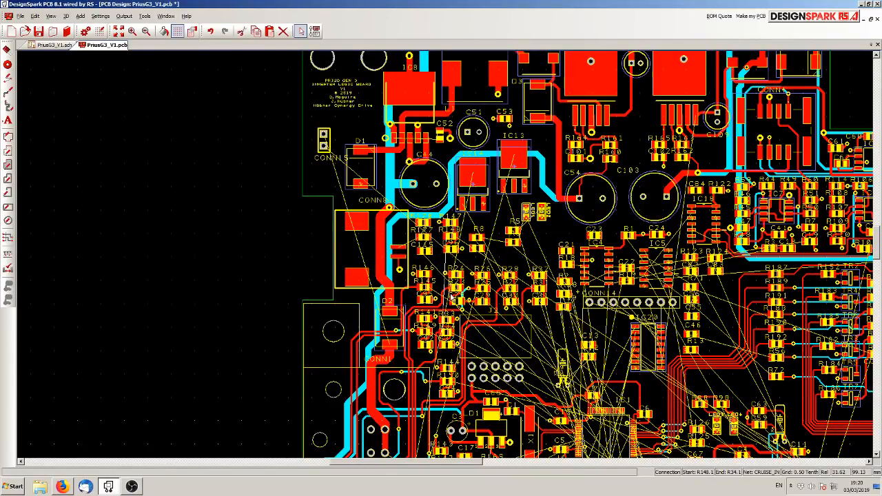
scroll(451, 317, up, 4)
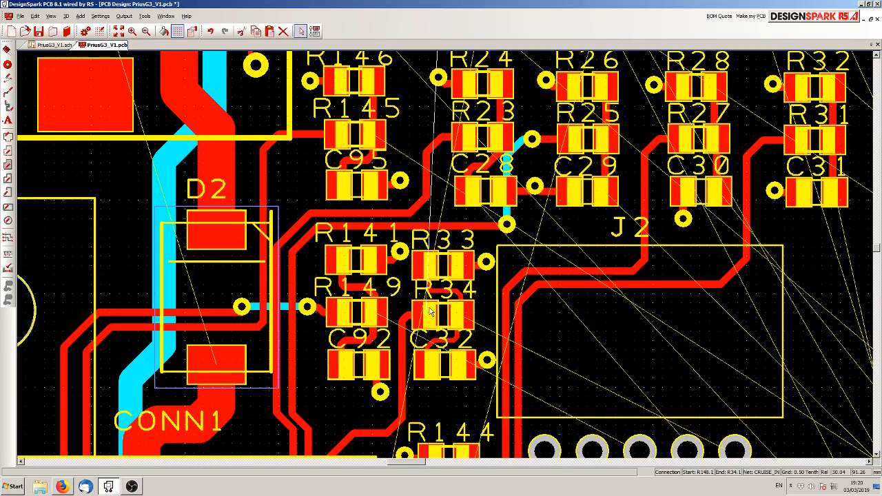
Step: Examine the CRUISE_IN connection and the routing space around R33, R34 and the connector area below
scroll(431, 311, down, 2)
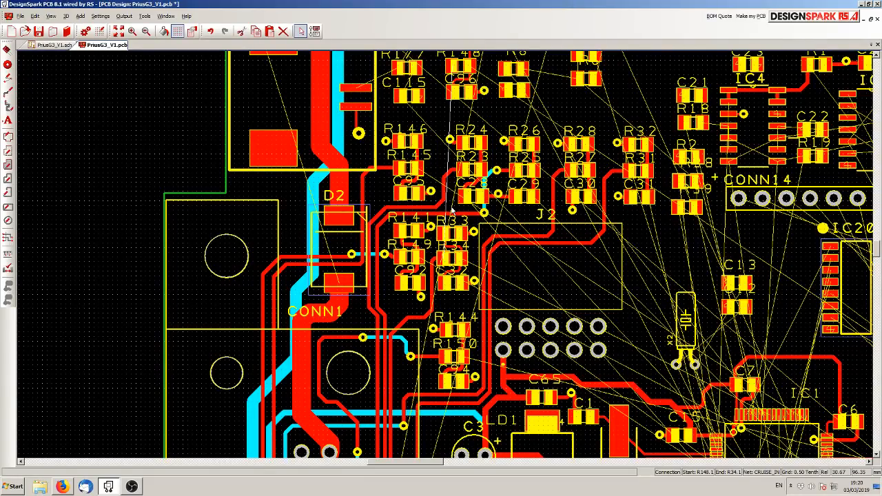
scroll(452, 209, down, 4)
scroll(447, 258, down, 2)
scroll(447, 258, up, 5)
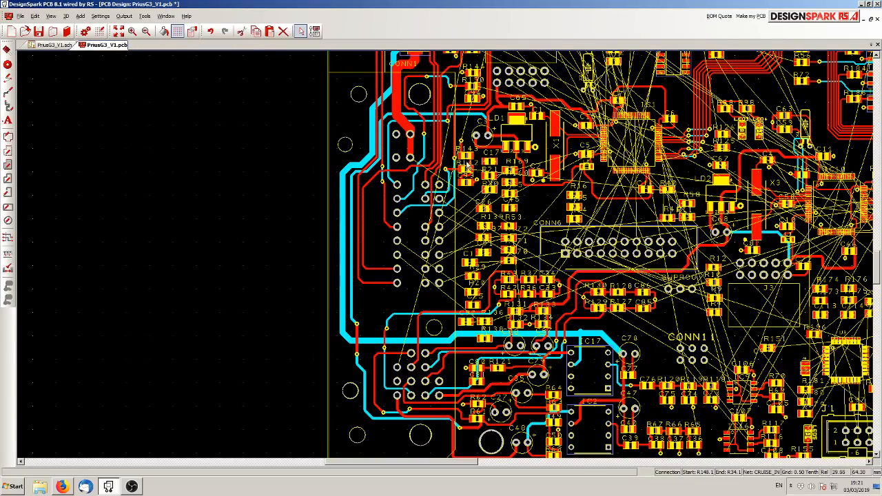
scroll(472, 84, down, 3)
scroll(448, 260, up, 5)
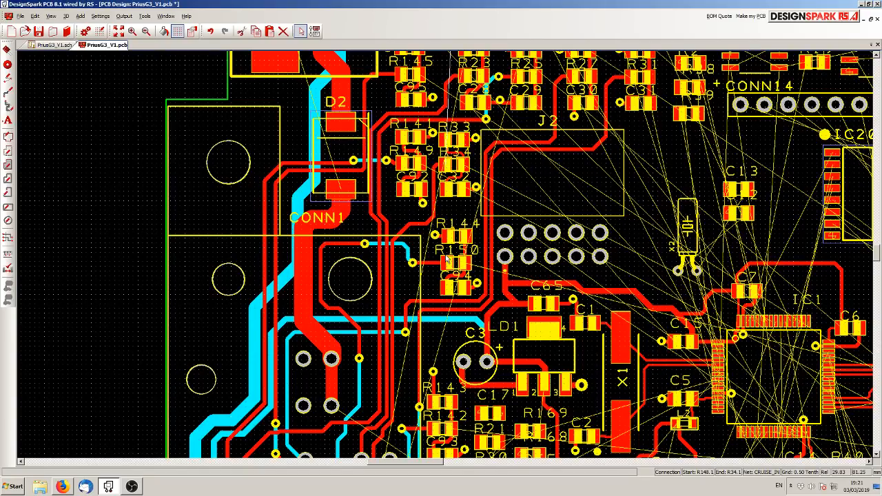
scroll(452, 162, up, 2)
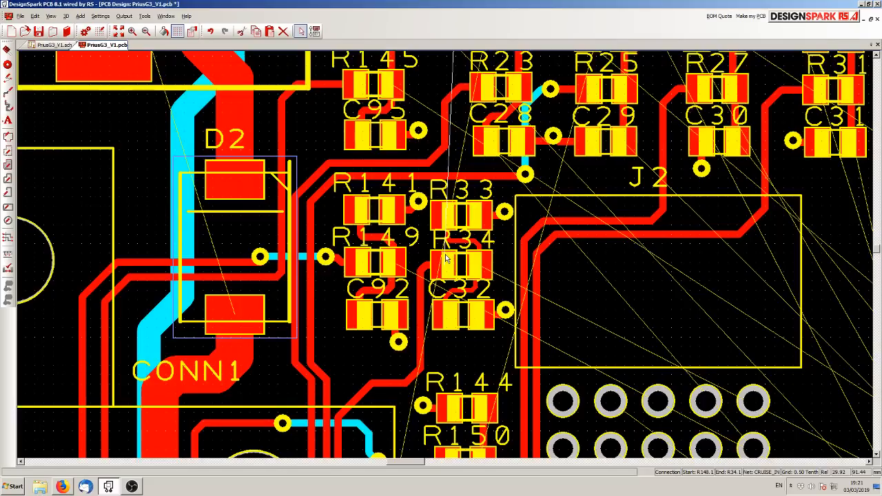
scroll(446, 258, up, 2)
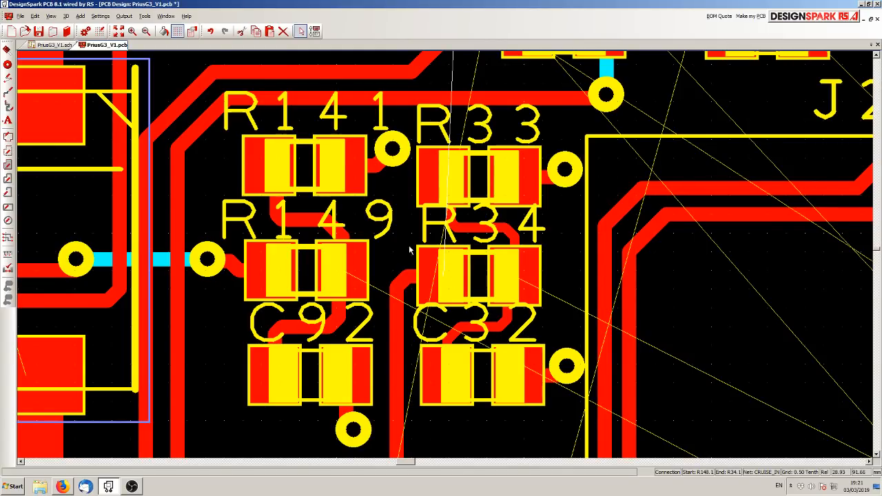
Step: Shift R149's reference label away from R34 to clear the gap between the two component columns
click(376, 222)
drag(334, 222, 366, 216)
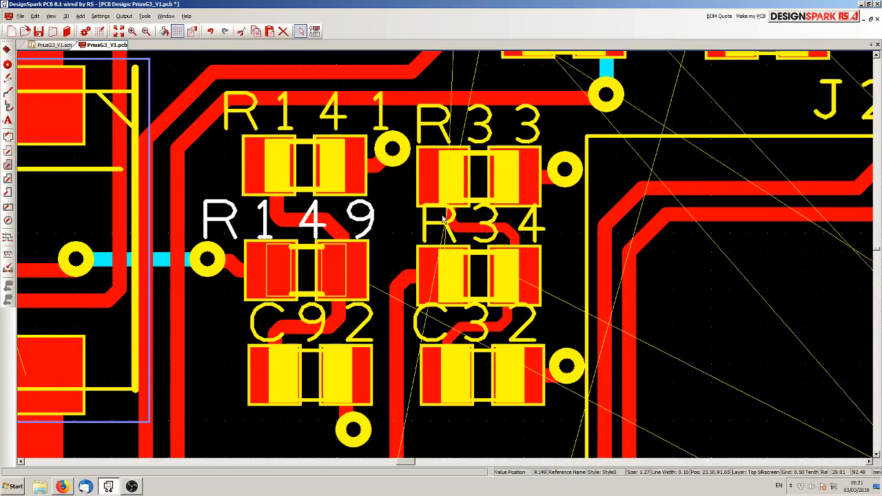
double_click(450, 129)
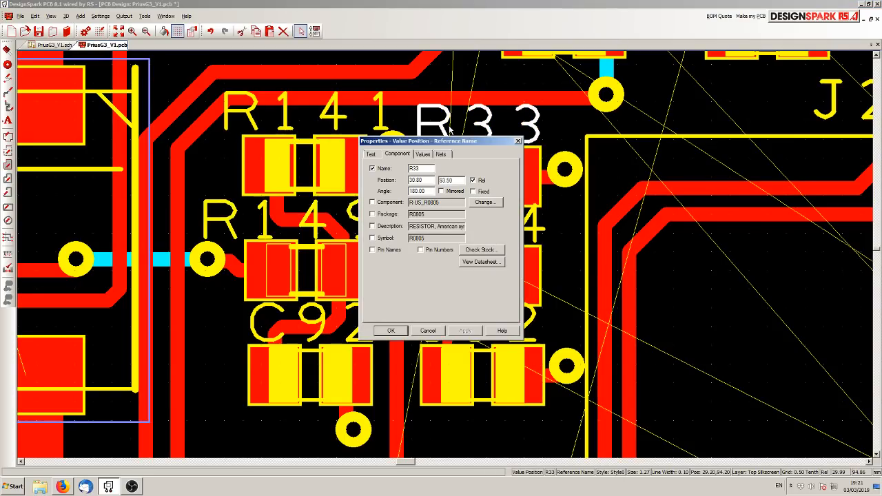
click(428, 335)
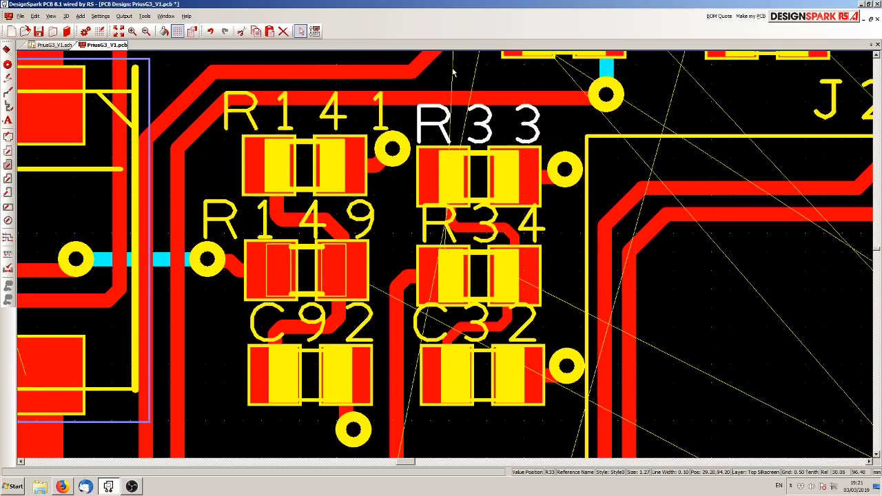
Step: Start the CRUISE_IN track at R34's left pad on top copper and place a via between R149 and R33, changing to bottom copper
drag(455, 72, 397, 226)
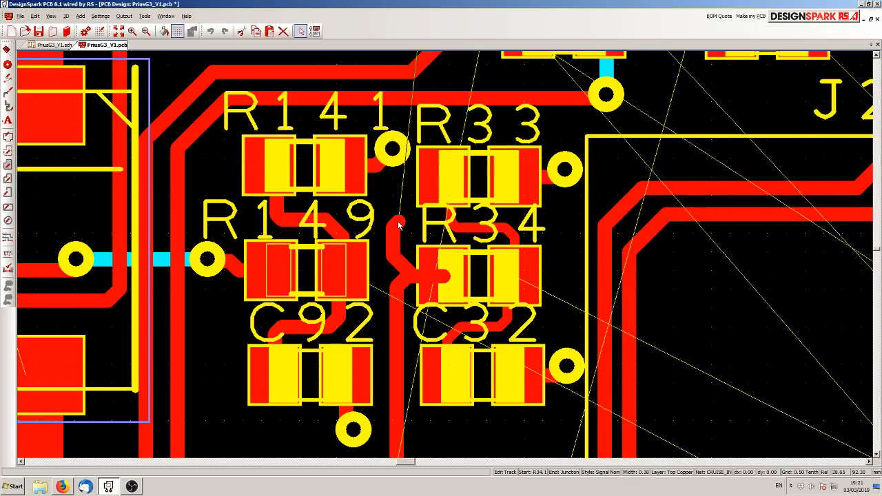
key(l)
key(Return)
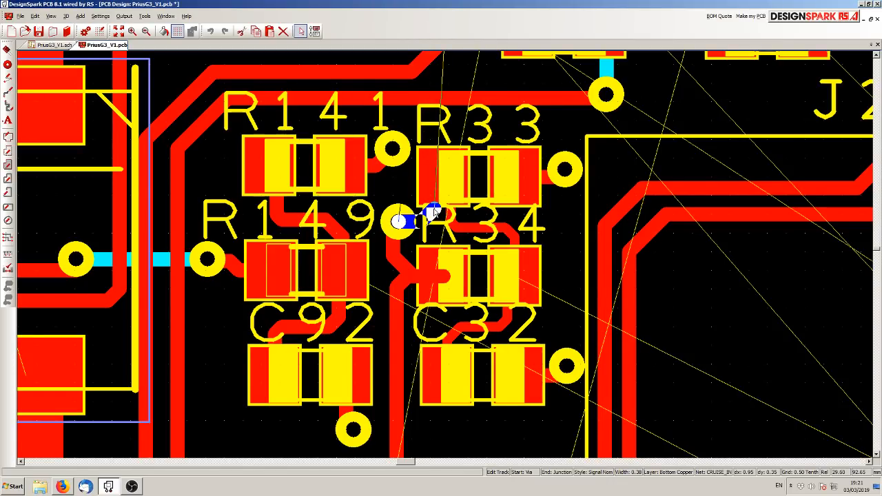
Step: Route the CRUISE_IN track on bottom copper from the via up beneath R33, then across to the middle of C95
scroll(433, 212, down, 2)
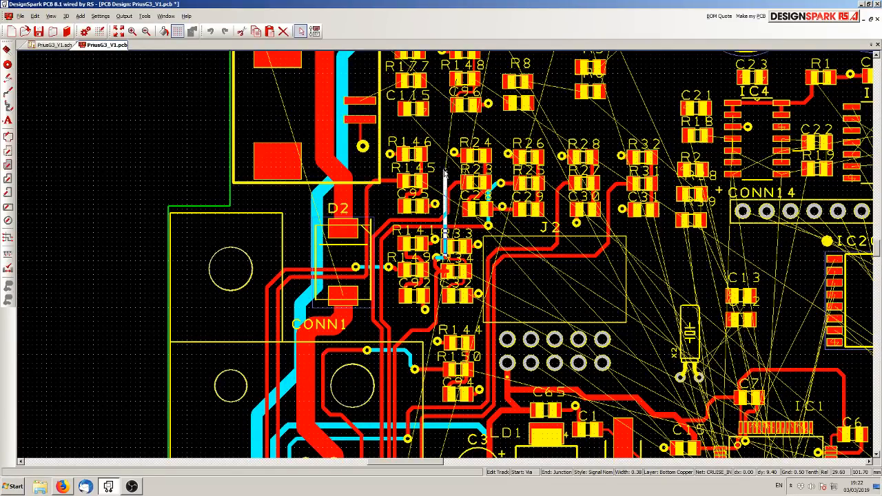
scroll(442, 190, up, 3)
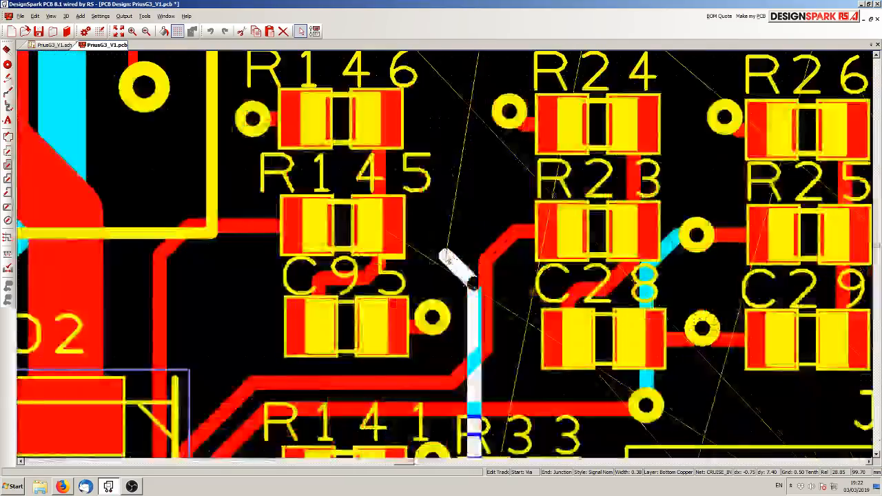
scroll(449, 260, up, 1)
scroll(452, 258, down, 1)
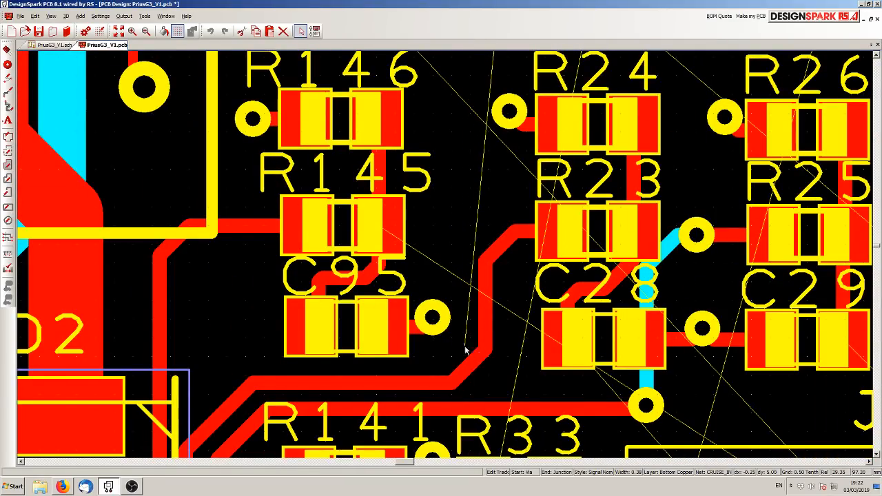
click(449, 362)
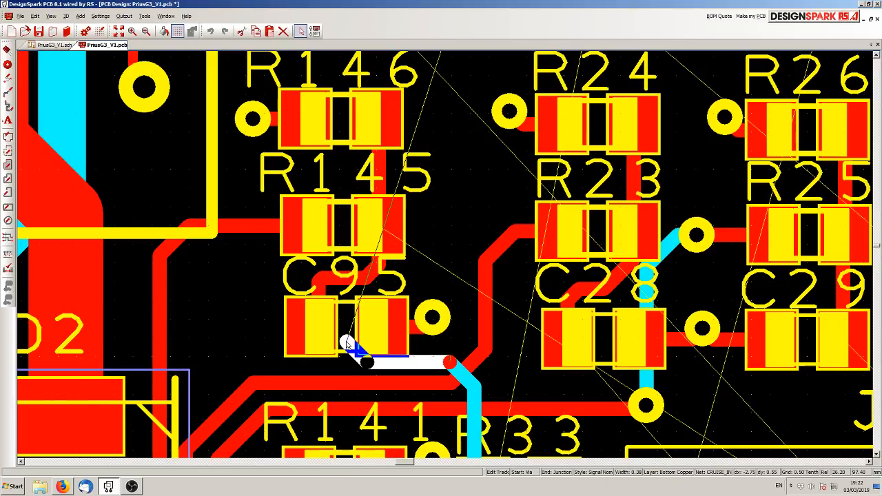
scroll(347, 342, down, 2)
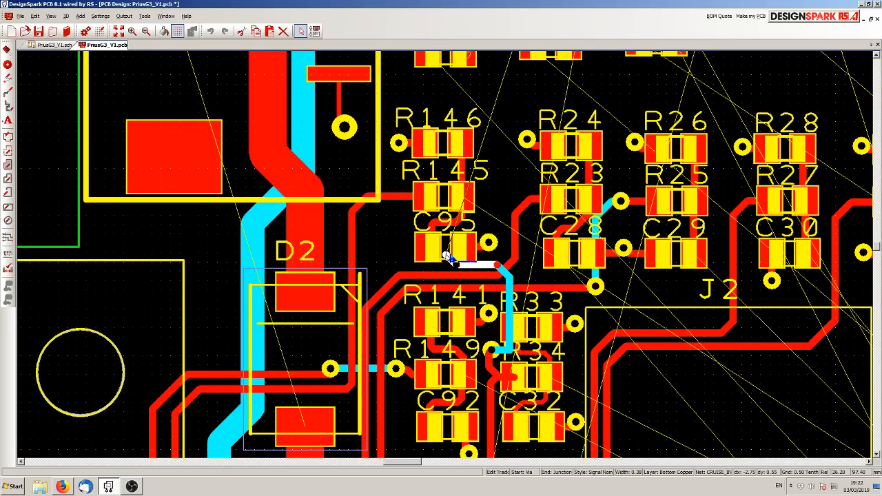
scroll(446, 257, down, 2)
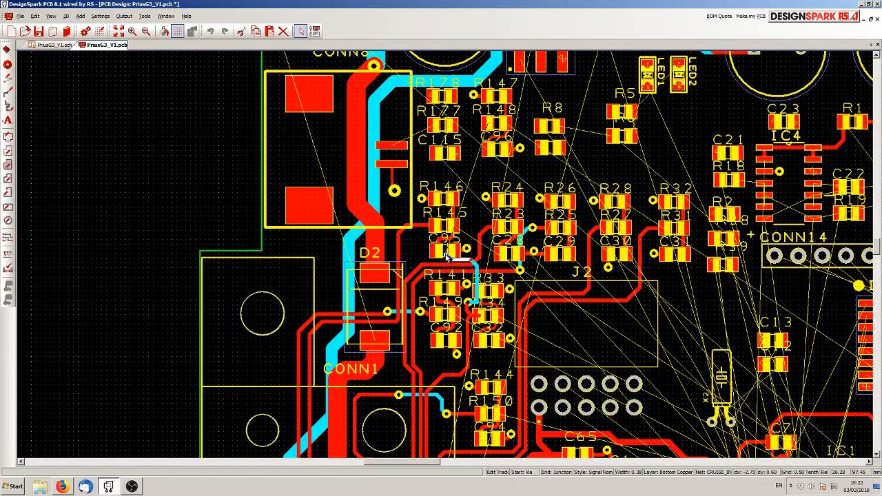
scroll(447, 257, up, 4)
click(446, 256)
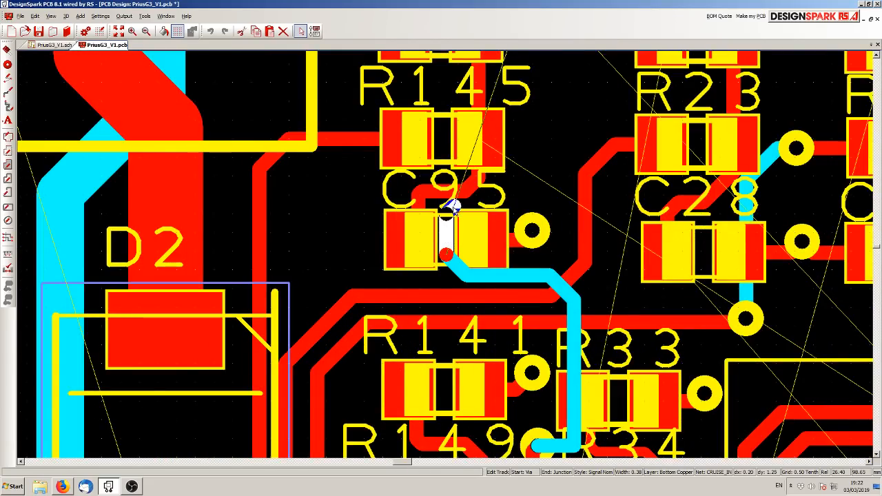
Step: Continue the bottom-copper CRUISE_IN track straight up beneath R145, R146 and C115, cornering under R177 without a via, into the gap before R148
scroll(453, 211, down, 2)
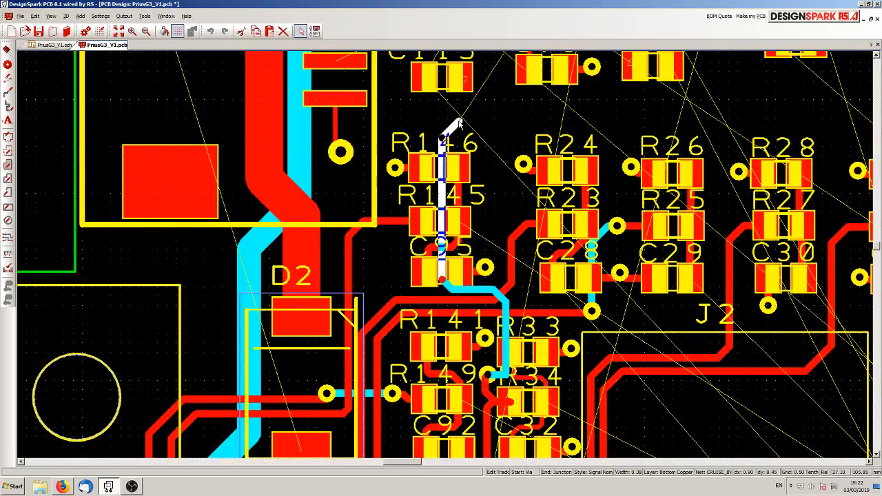
scroll(458, 123, down, 2)
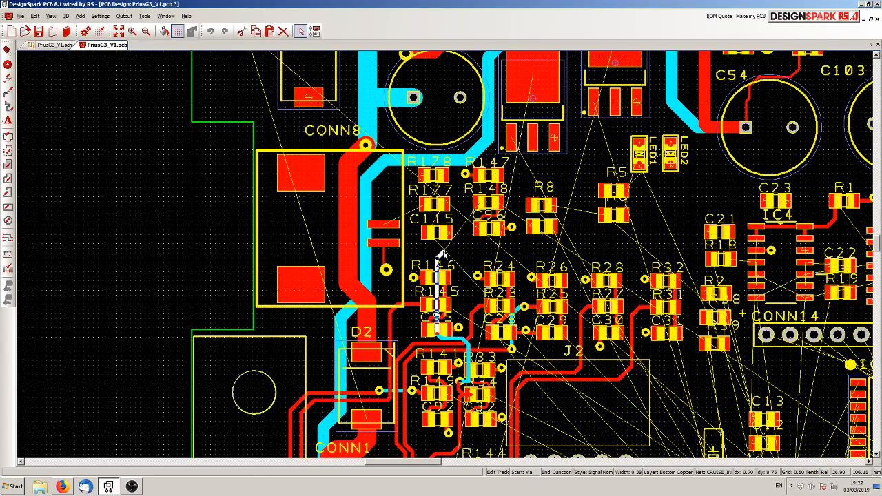
scroll(440, 206, up, 5)
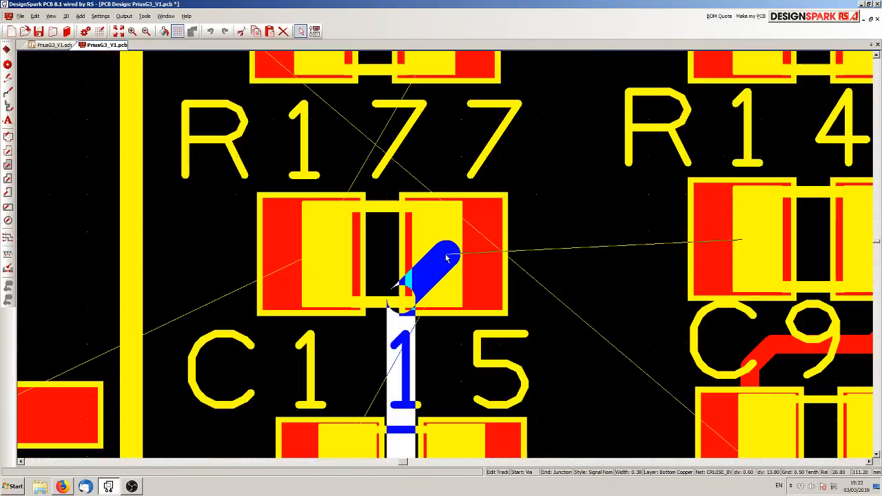
click(438, 209)
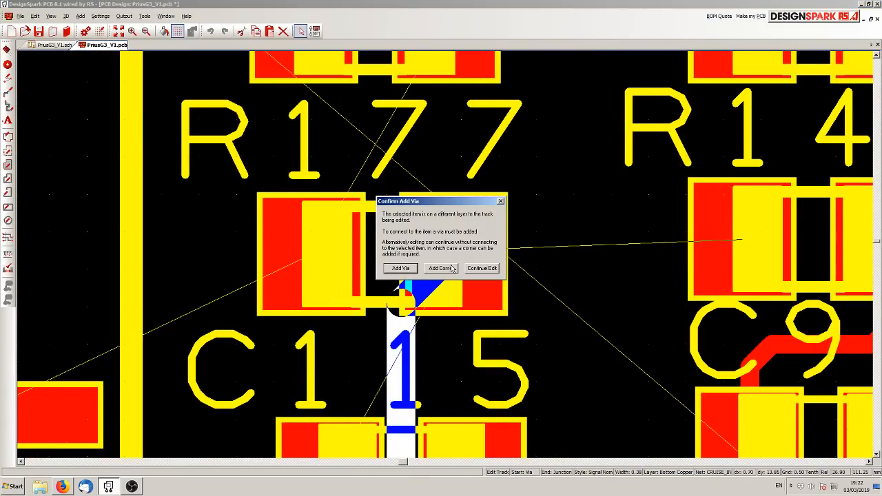
click(441, 269)
click(581, 244)
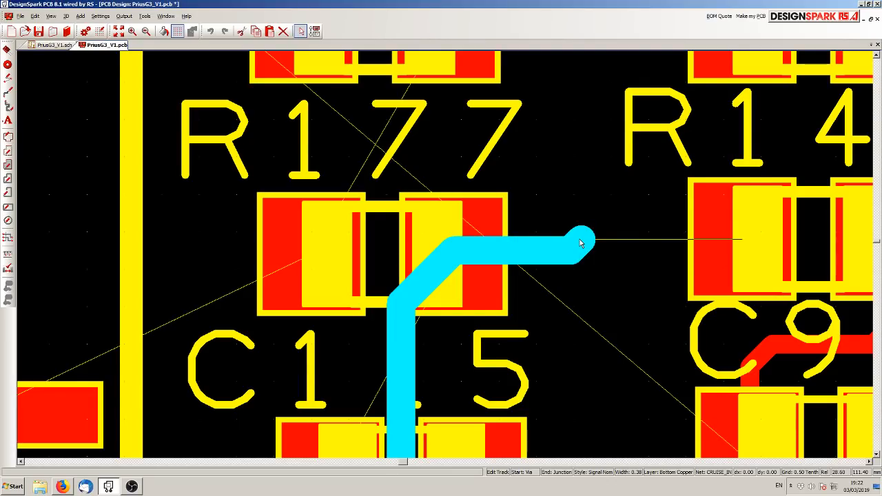
Step: Place a via between R177 and R148, finish the CRUISE_IN track on top copper at R148's left pad, and nudge the via
key(l)
click(500, 229)
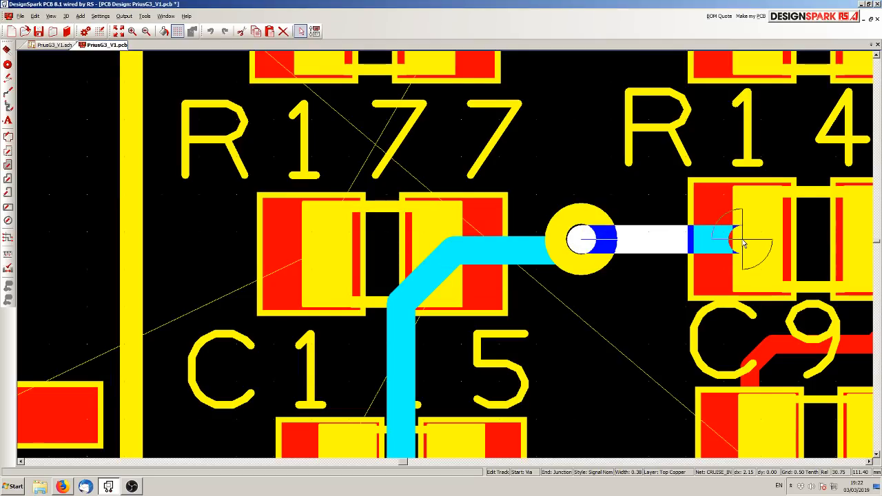
click(745, 243)
drag(590, 265, 601, 260)
click(620, 294)
Step: Nudge C96's reference label so it sits centred just above the capacitor
scroll(619, 296, down, 1)
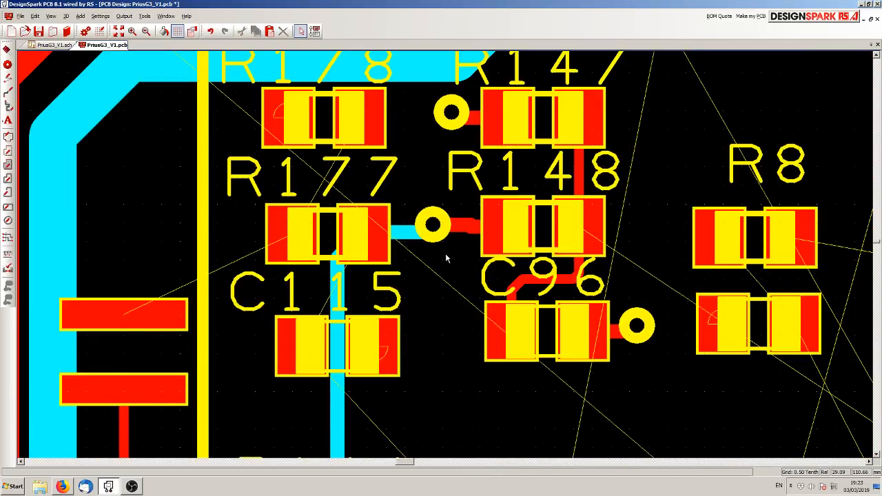
scroll(446, 255, down, 2)
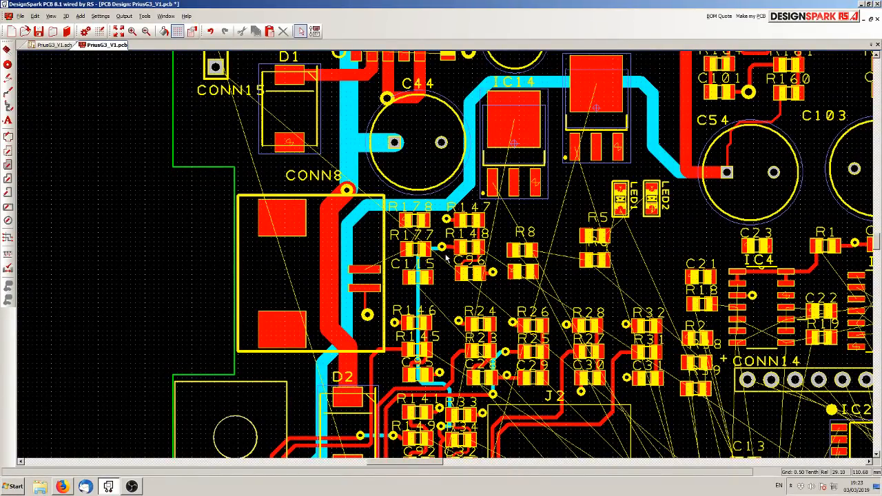
scroll(446, 257, up, 3)
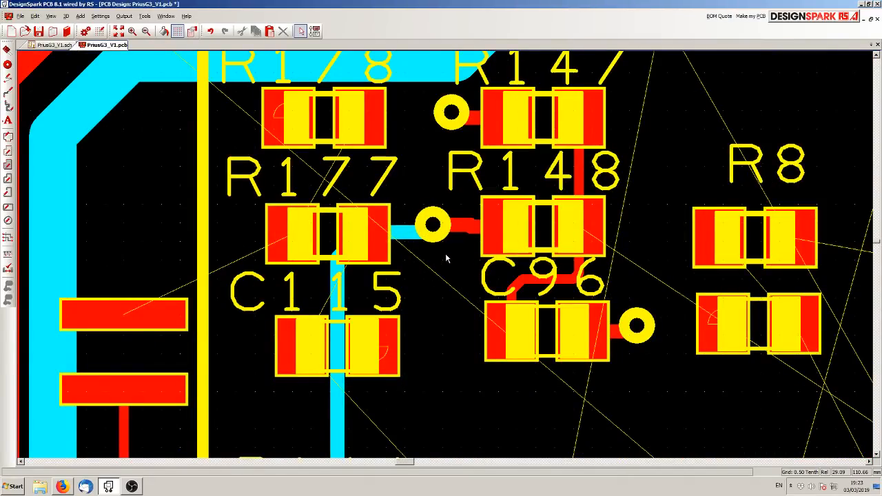
click(549, 295)
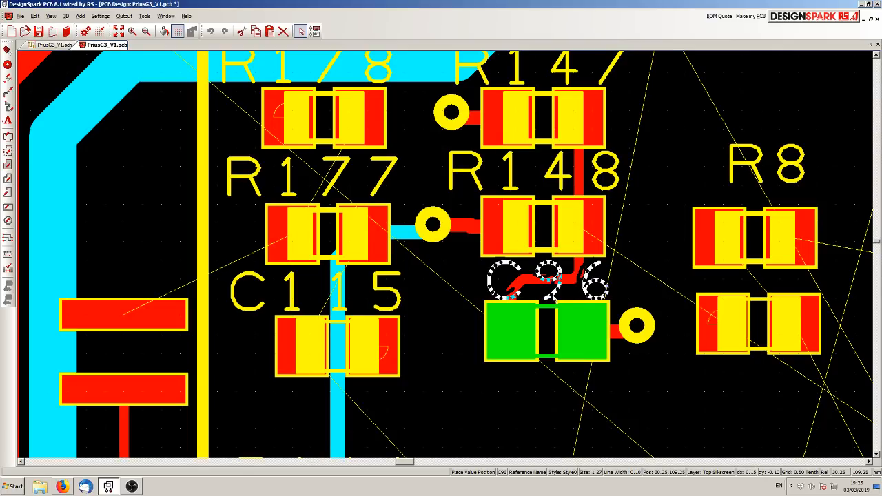
drag(555, 299, 550, 309)
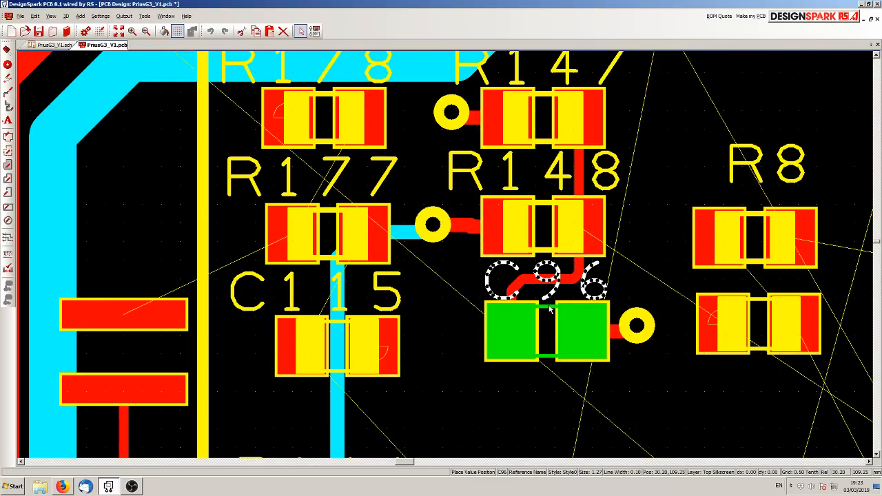
drag(549, 305, 549, 305)
Step: Nudge the GND via beside C96 slightly down to line up with the capacitor's right pad
click(642, 366)
drag(638, 343, 639, 347)
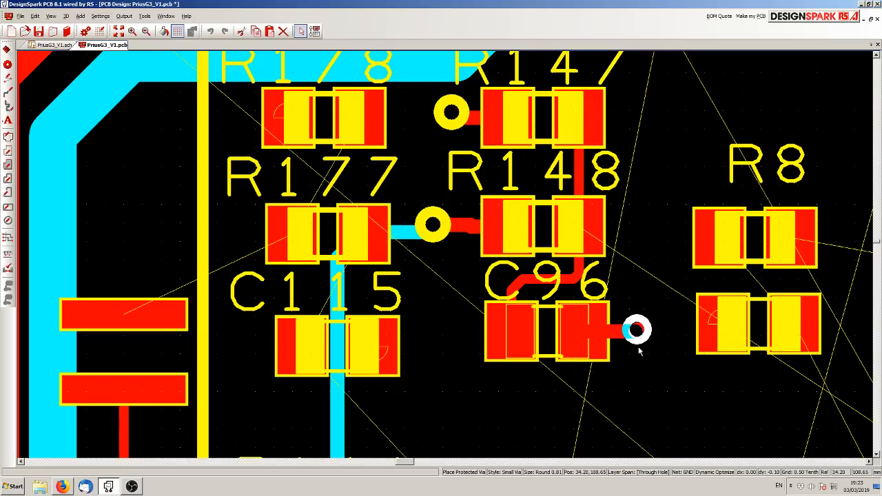
click(639, 357)
Step: Move R178 slightly right and down to position 26.00, 114.15, in line above R177
scroll(638, 363, down, 2)
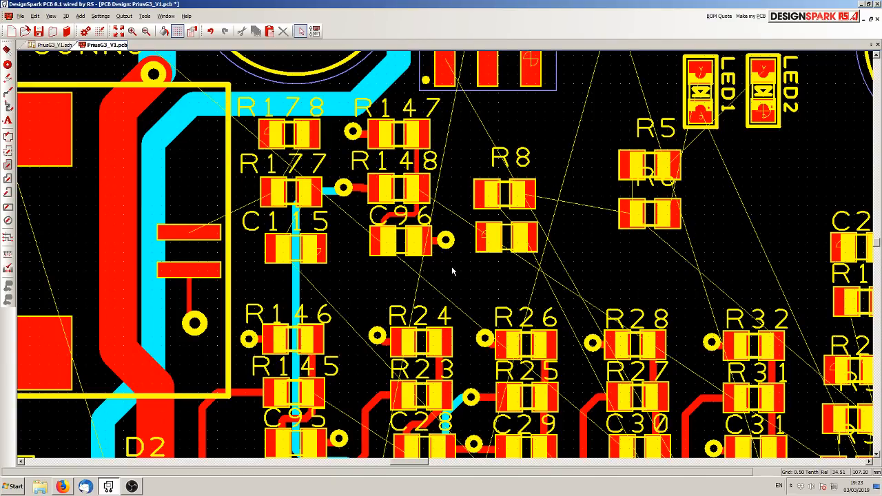
scroll(447, 260, down, 2)
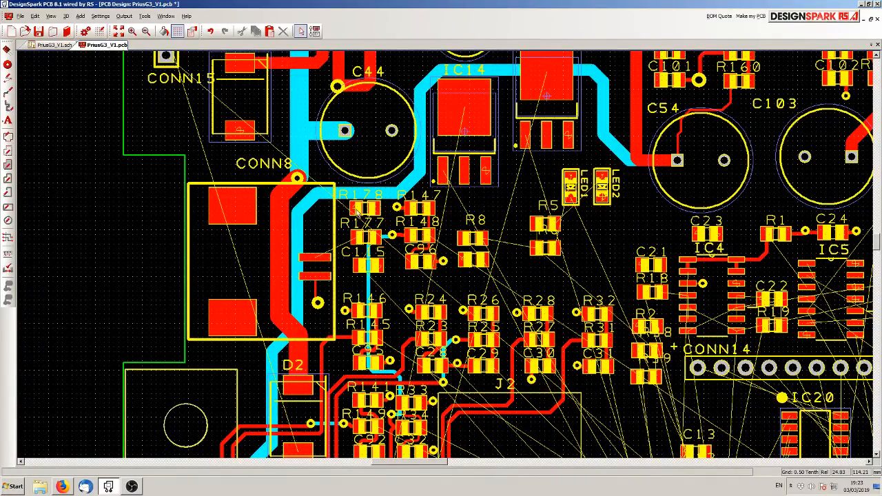
scroll(447, 259, up, 2)
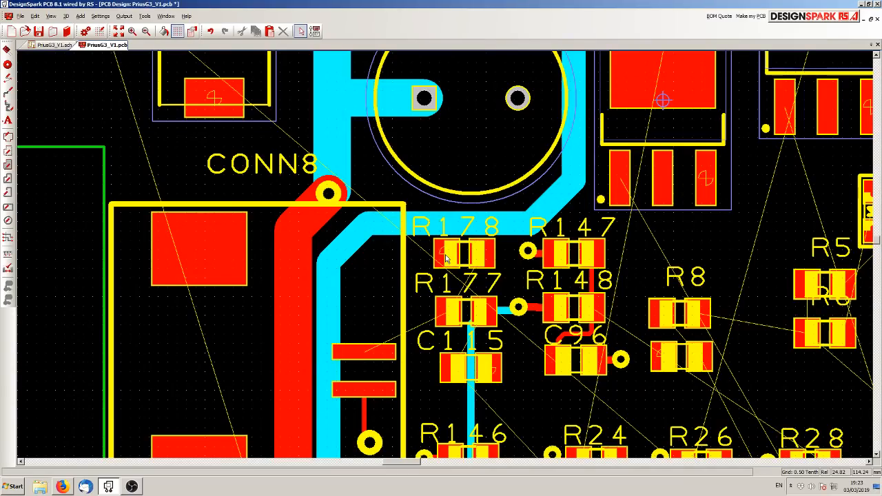
click(482, 259)
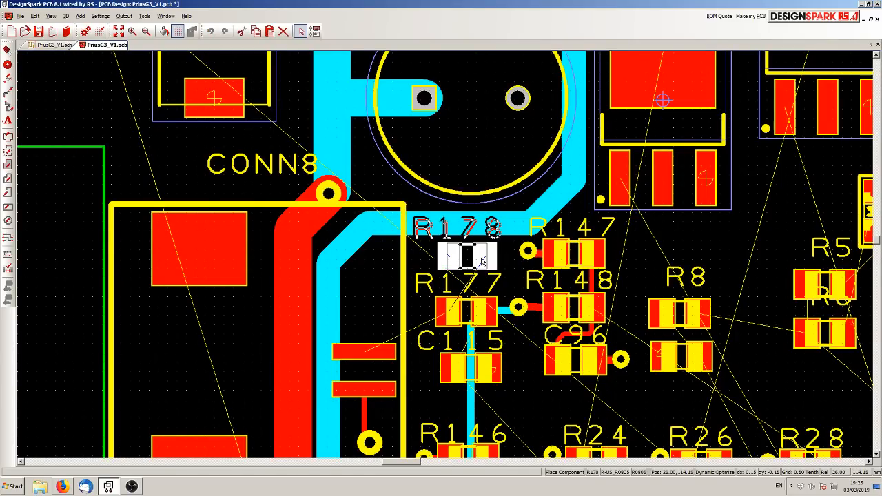
click(482, 260)
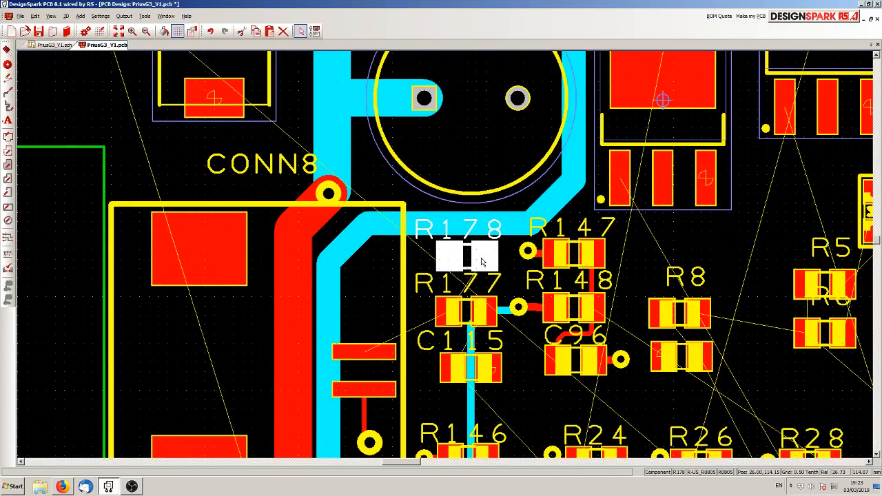
click(640, 256)
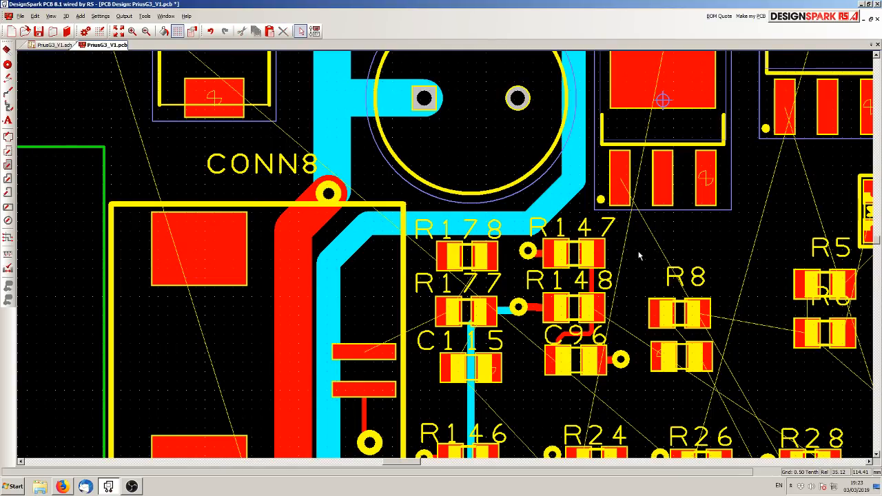
Step: Nudge the GND via beside R141 slightly left, closer to the resistor's right pad
scroll(522, 274, down, 3)
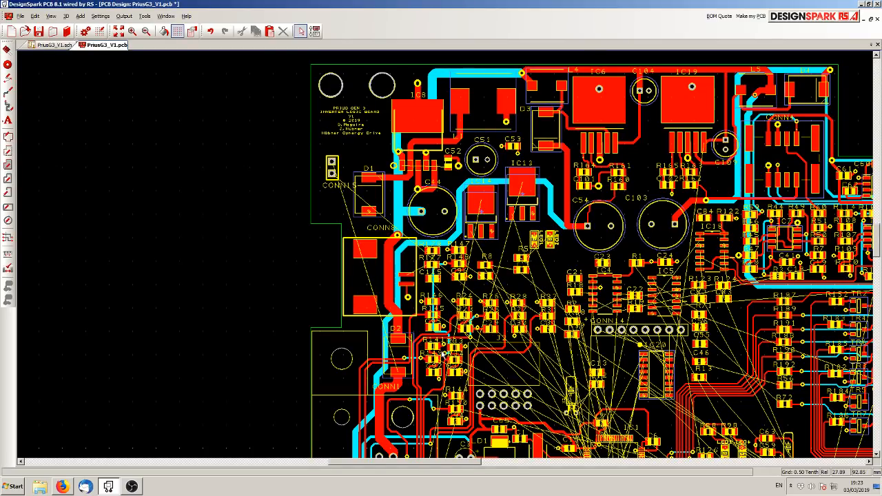
scroll(445, 354, up, 5)
scroll(448, 259, down, 2)
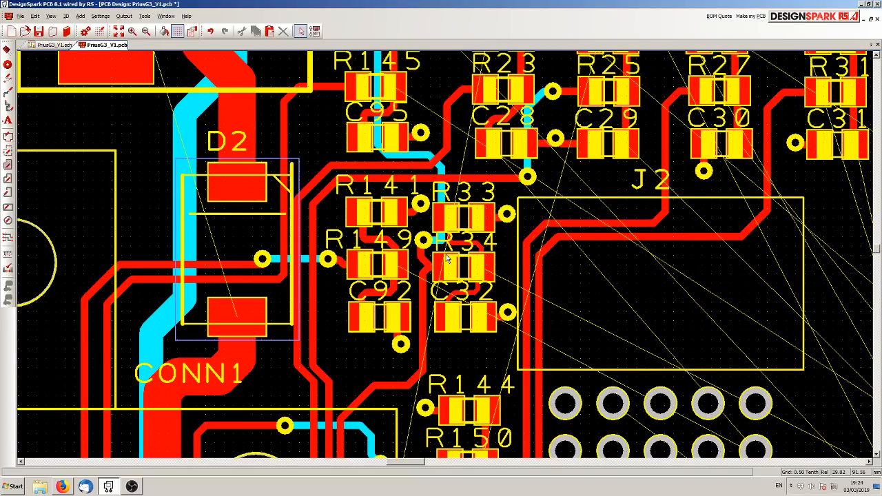
scroll(422, 241, up, 3)
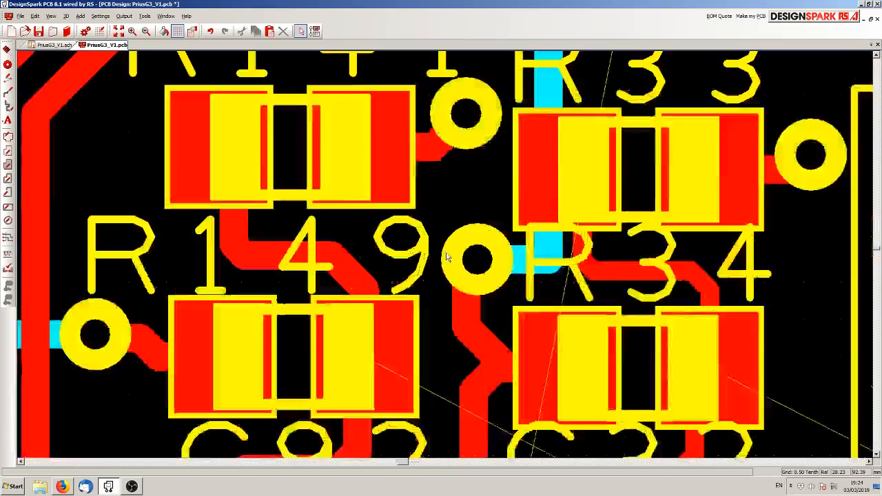
scroll(425, 254, down, 2)
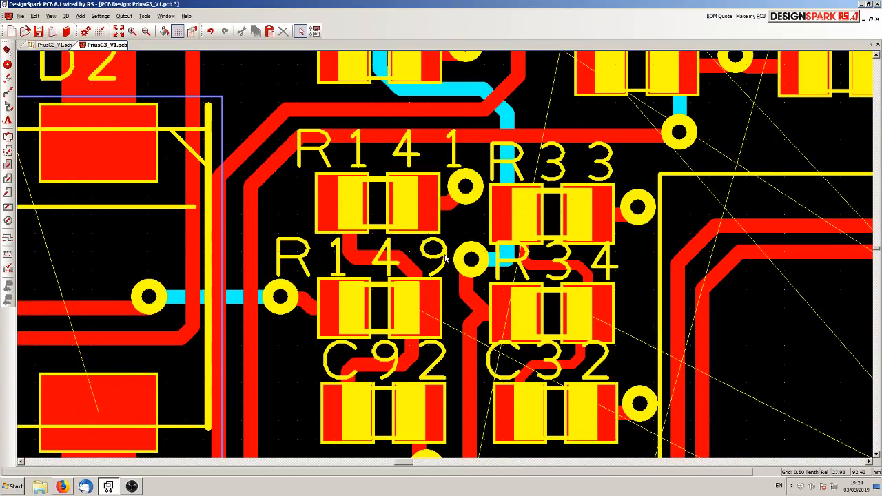
click(466, 199)
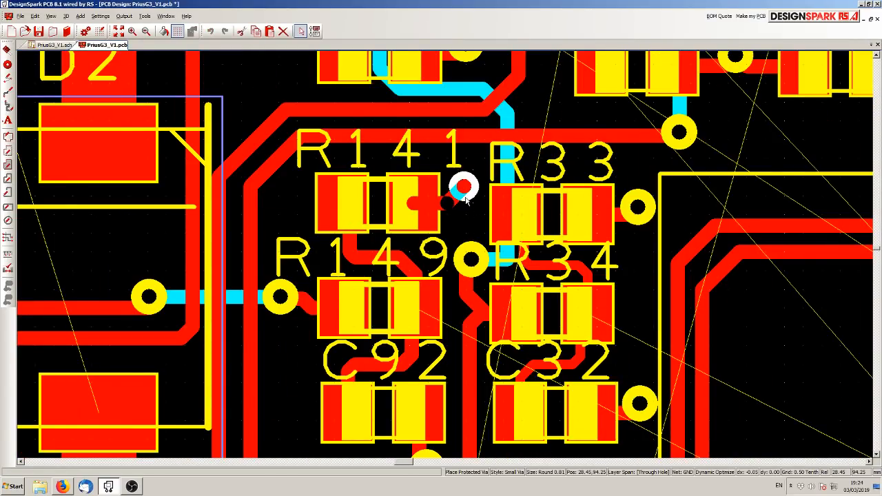
click(473, 218)
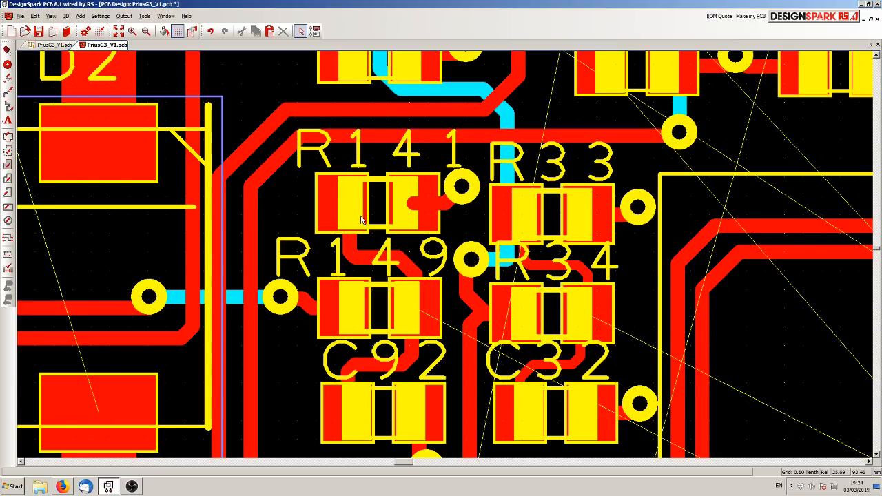
Step: Examine the MG1 and MG2 digital and analog input circuits in the schematic, including the DC_BUS1 input
scroll(441, 225, down, 2)
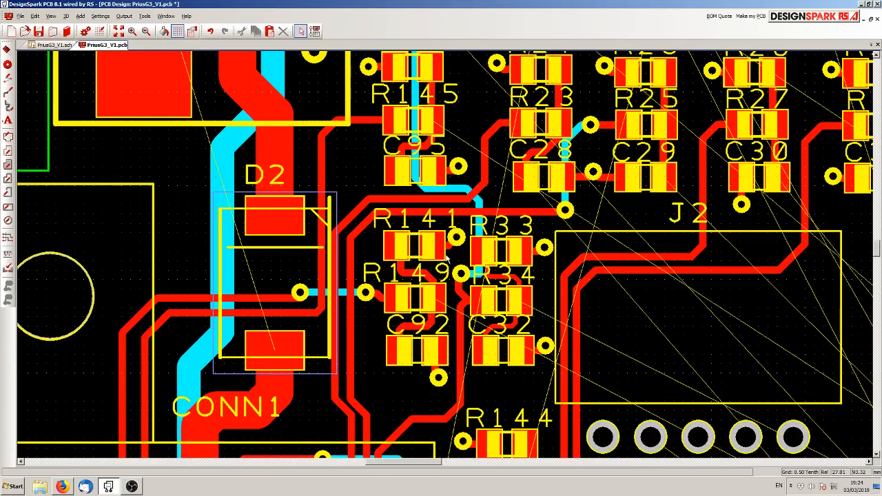
scroll(447, 260, down, 1)
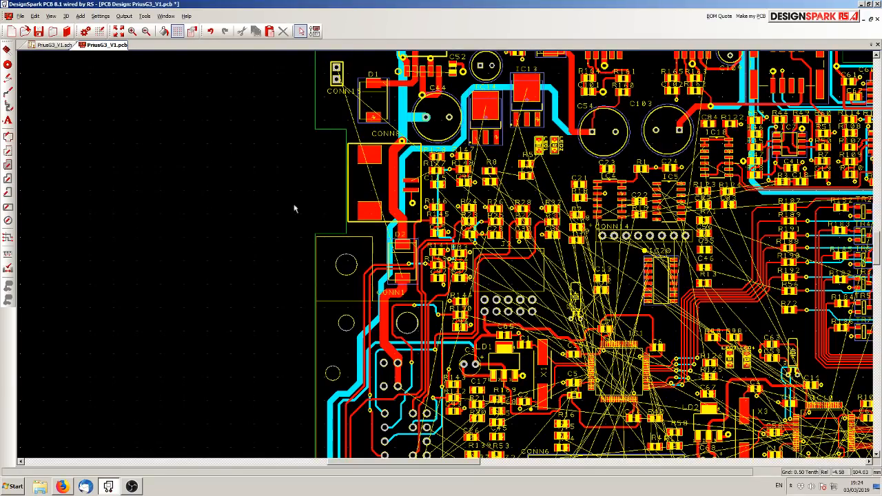
click(55, 44)
scroll(196, 258, down, 1)
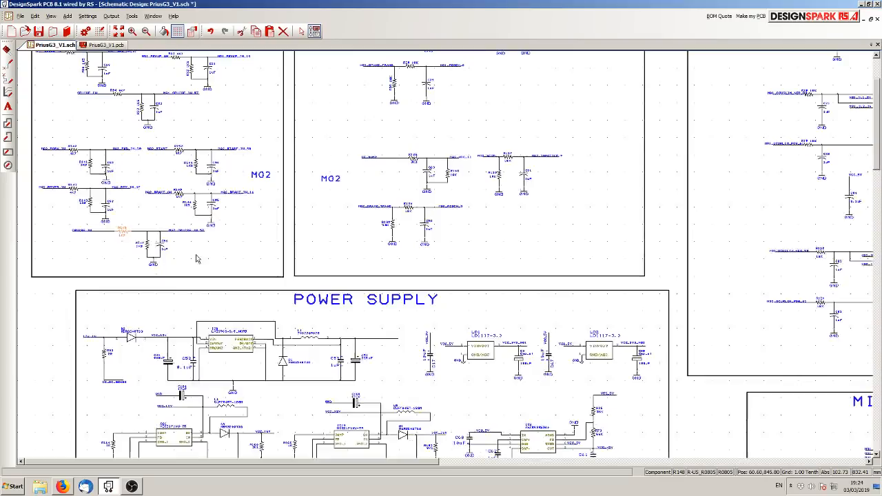
scroll(196, 199, down, 1)
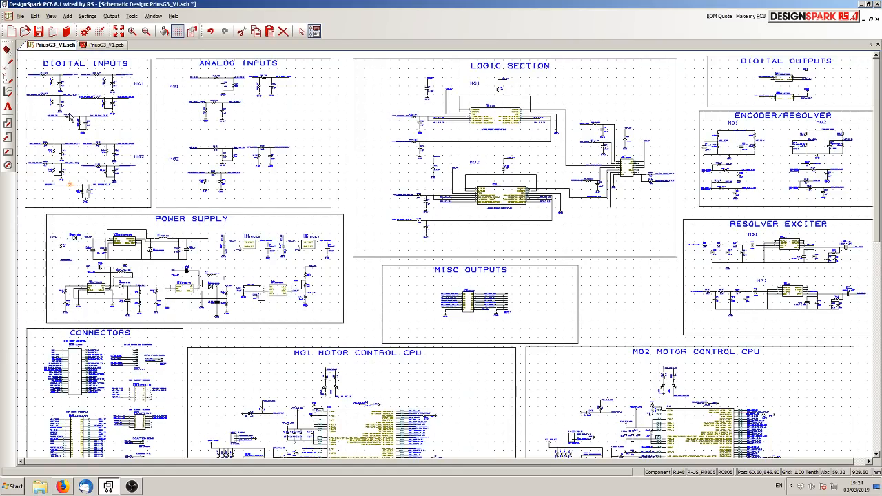
scroll(69, 117, up, 1)
scroll(196, 259, up, 1)
scroll(196, 259, down, 1)
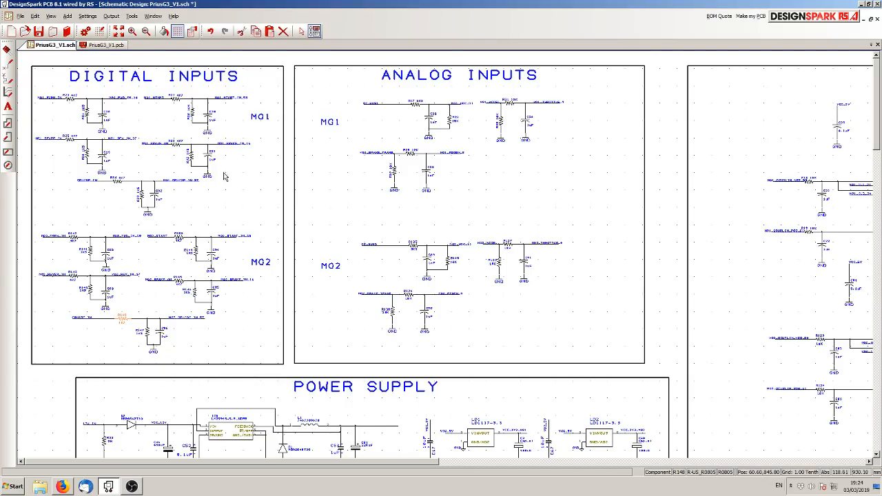
scroll(423, 117, up, 4)
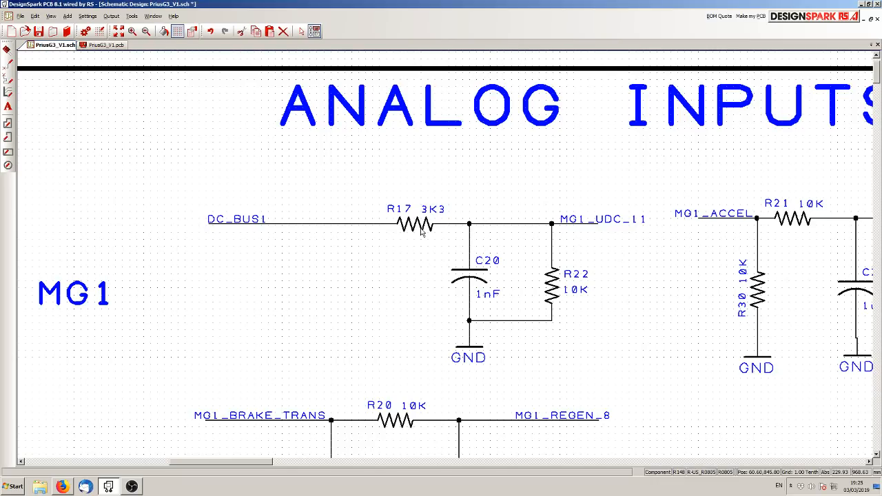
Step: Locate R17 and R22 of the MG1 DC_BUS1 input on the board by cross-probing them from the schematic
key(ctrl+Tab)
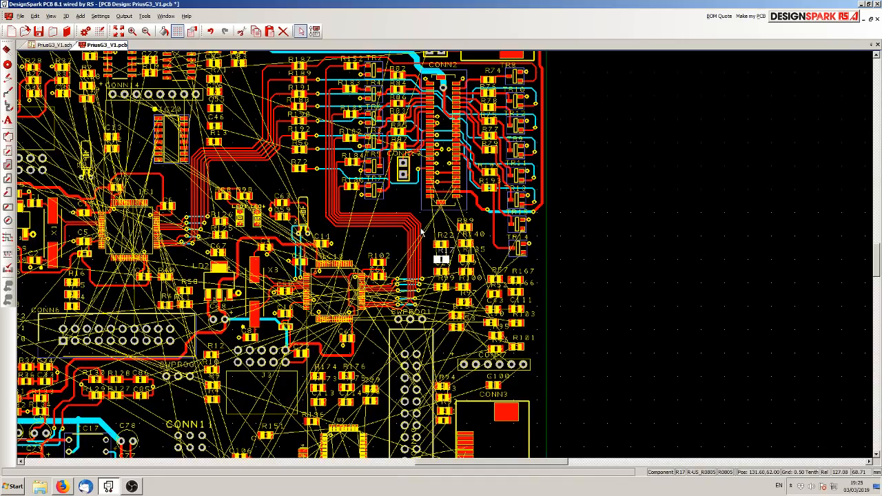
scroll(544, 250, up, 3)
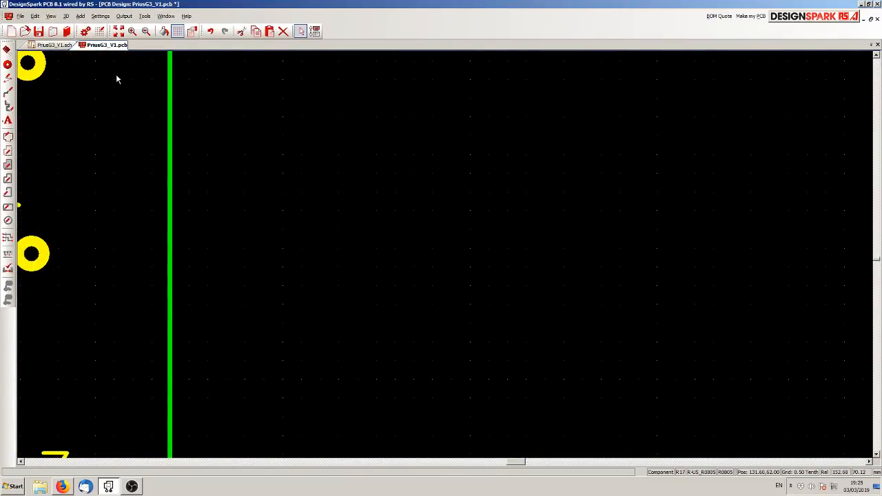
click(62, 46)
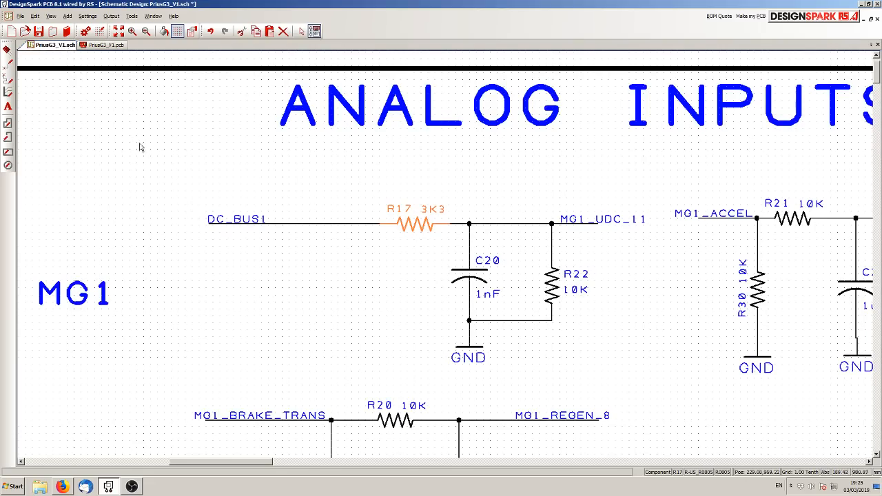
click(550, 286)
key(ctrl+Tab)
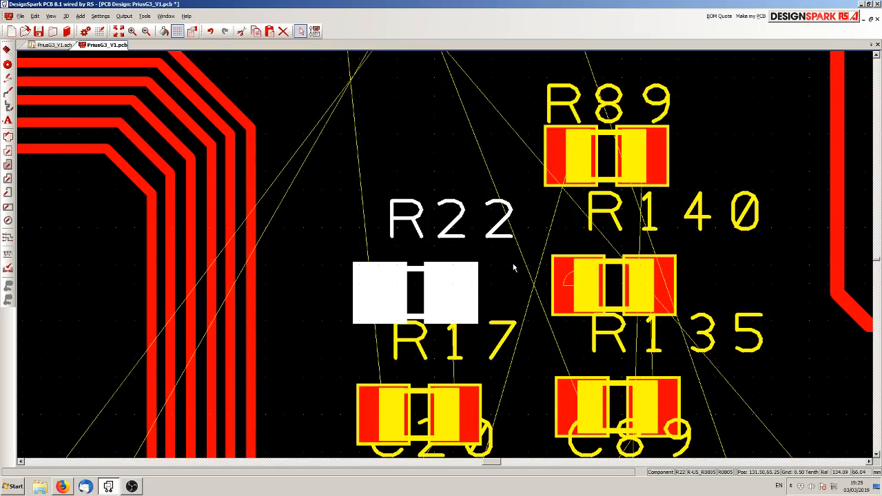
scroll(512, 267, down, 3)
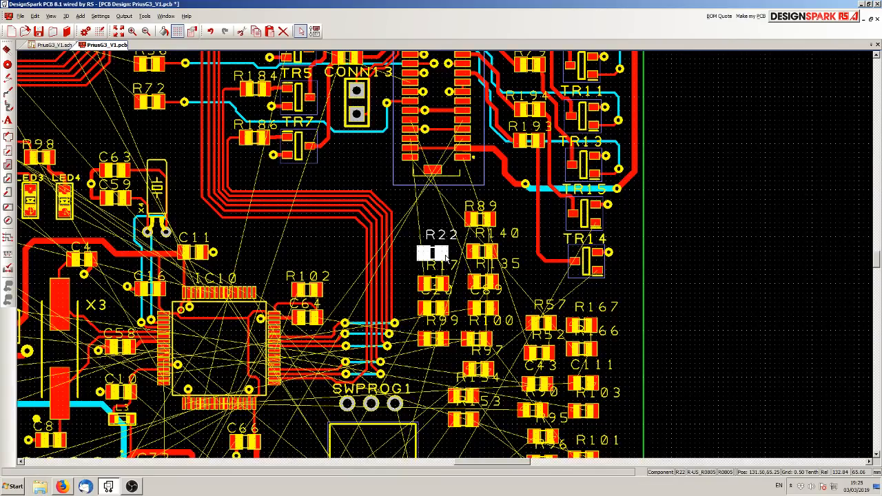
scroll(446, 257, down, 2)
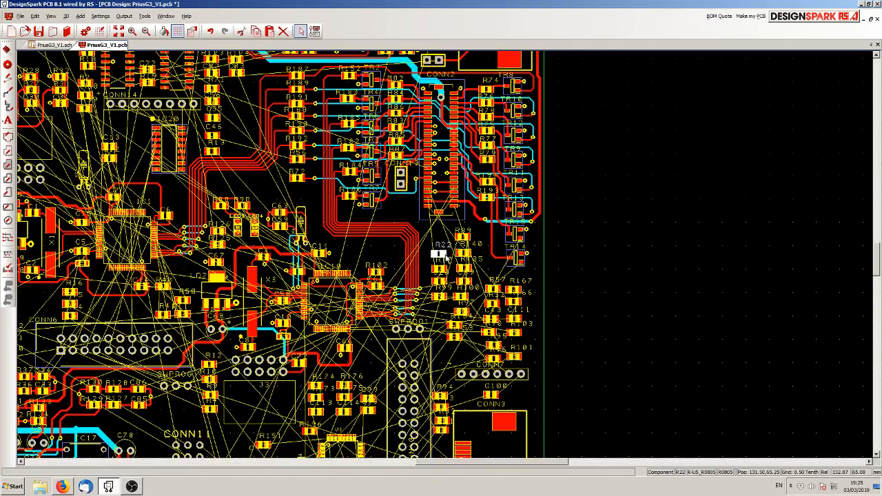
scroll(446, 257, up, 5)
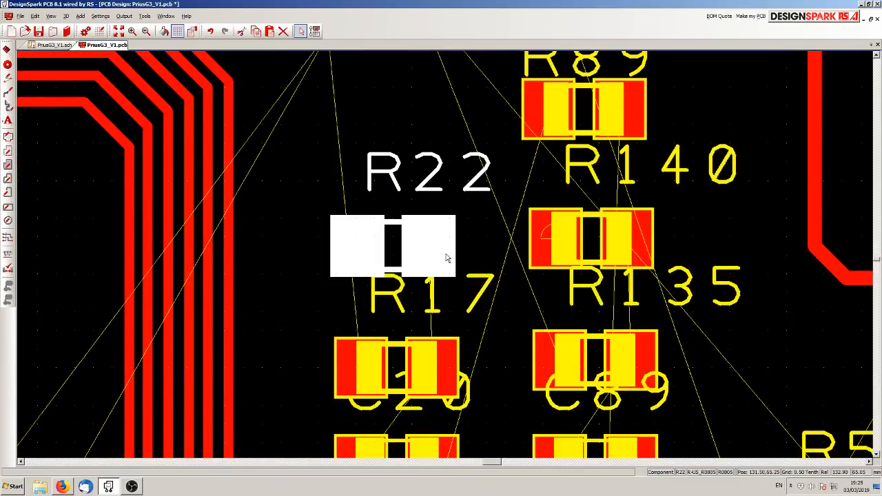
Step: Move R22 to position 131.60, 65.00, in line above R17, and centre the R22 and R17 reference labels over their resistors
drag(442, 247, 448, 235)
click(466, 225)
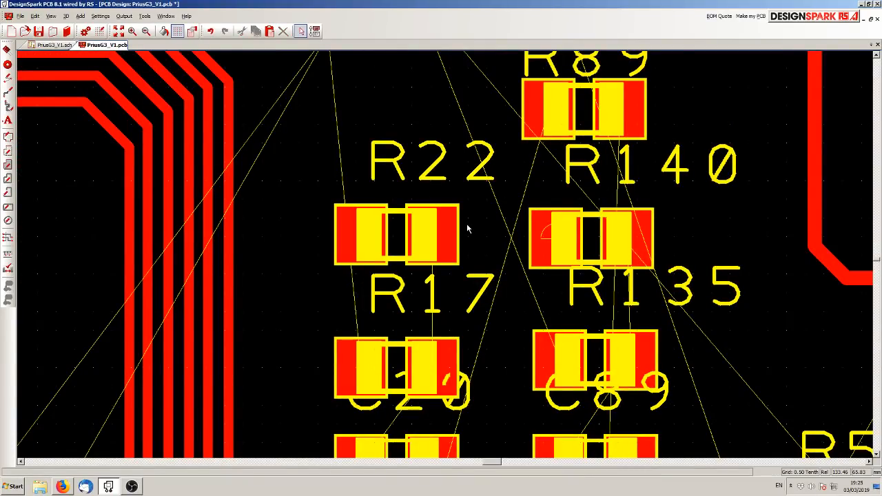
drag(438, 174, 402, 195)
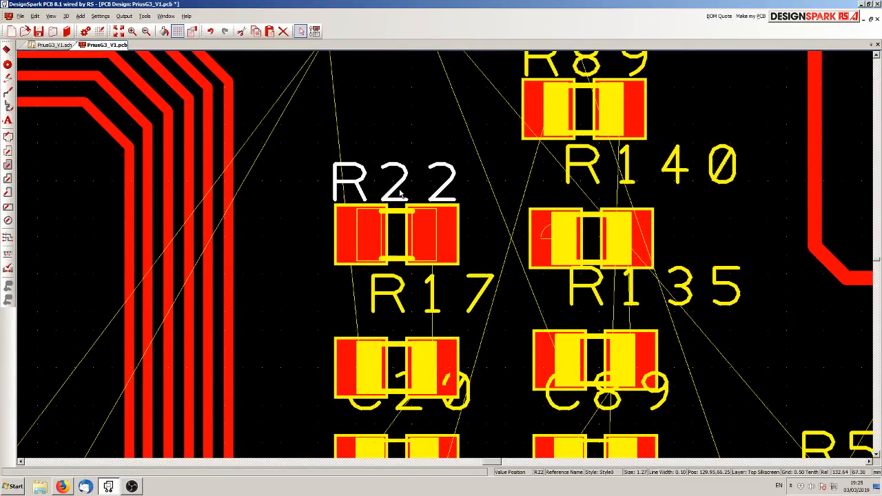
drag(399, 293, 368, 308)
drag(450, 244, 447, 260)
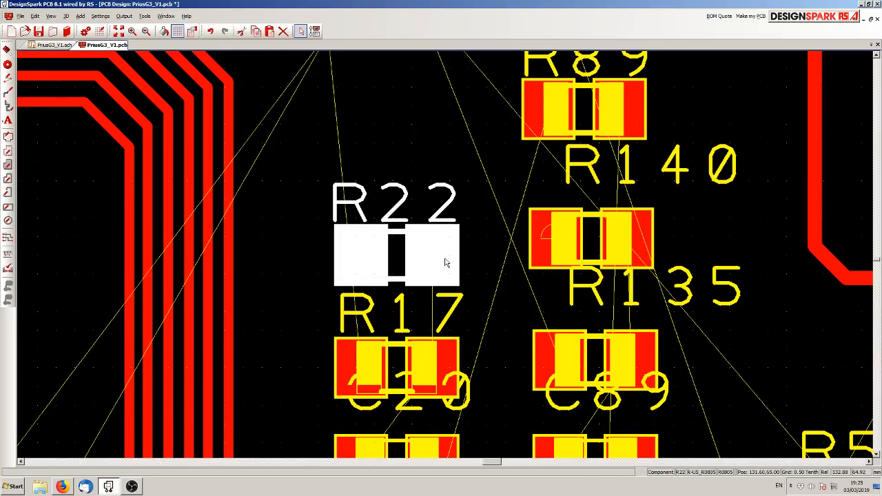
Step: Move C20's reference label to 130.05, 60.10 so it sits centred just above the capacitor
scroll(447, 260, down, 2)
scroll(457, 285, up, 2)
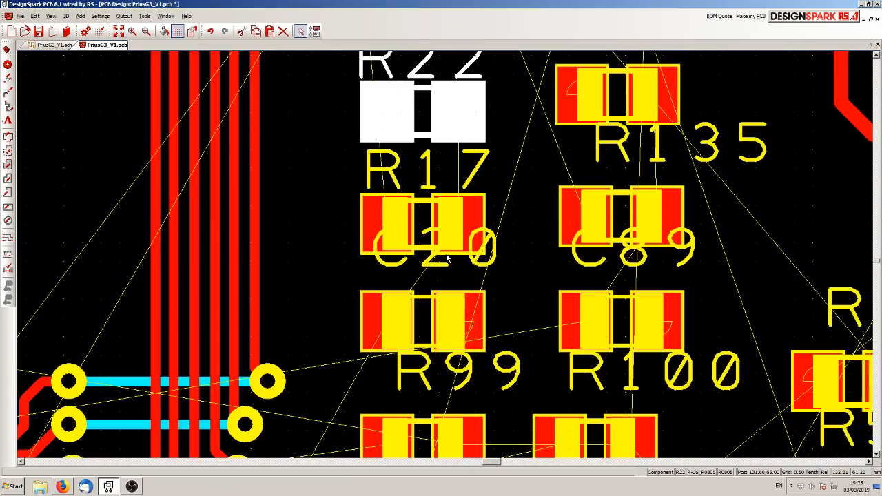
drag(438, 277, 424, 290)
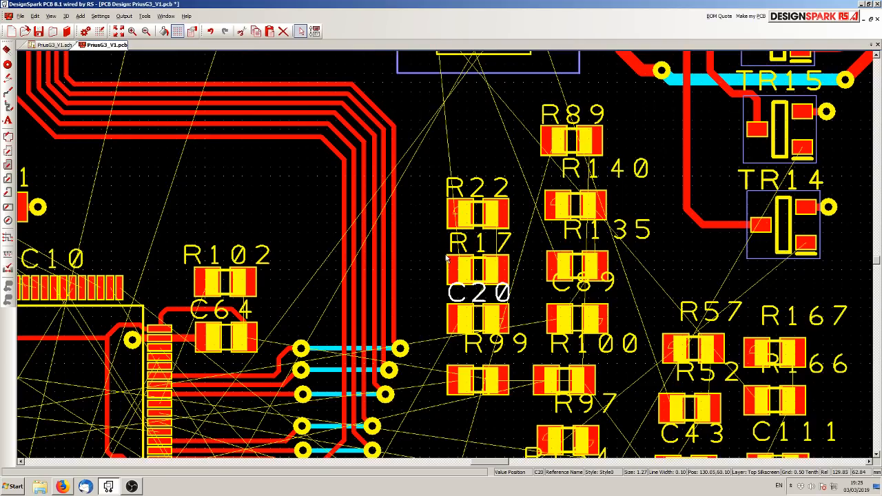
Step: Shift R22 and R17 together up by 0.25 mm to even out the column above C20
scroll(535, 314, down, 2)
drag(419, 200, 487, 265)
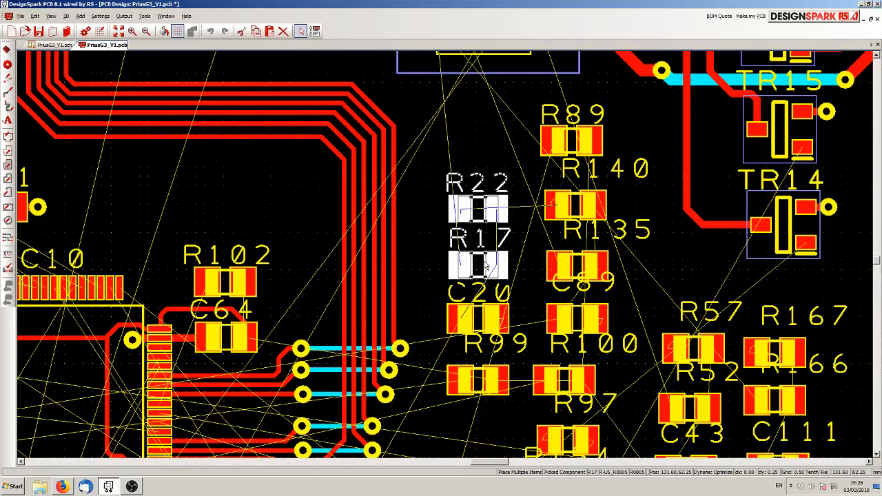
click(424, 219)
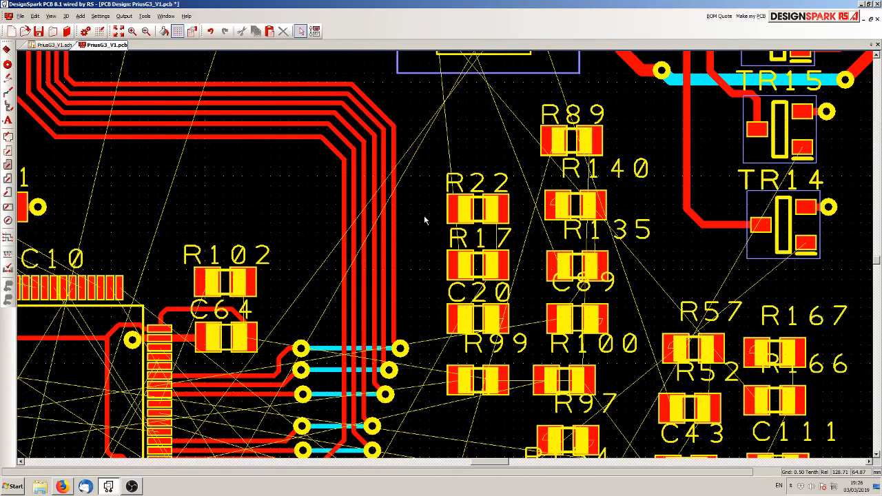
Step: Move R22, R17 and C20 together left and up below CONN2 until R22 is level with R89
drag(424, 215, 492, 283)
scroll(492, 282, down, 2)
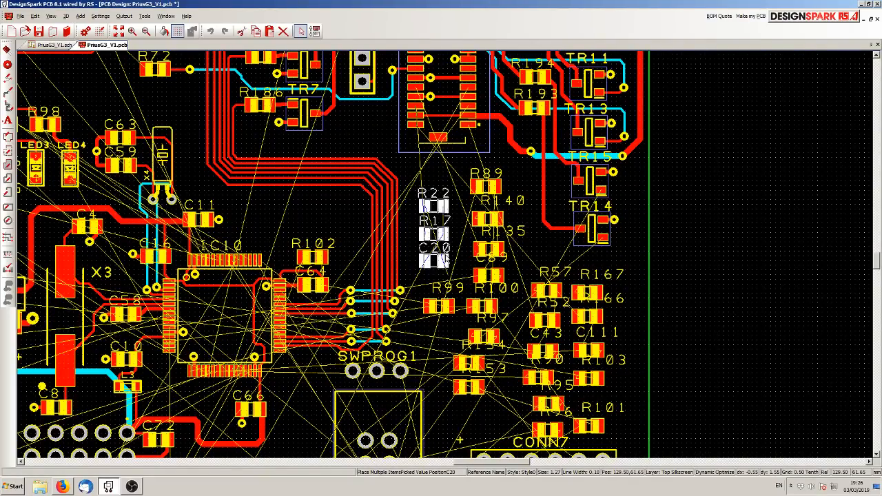
scroll(447, 261, down, 3)
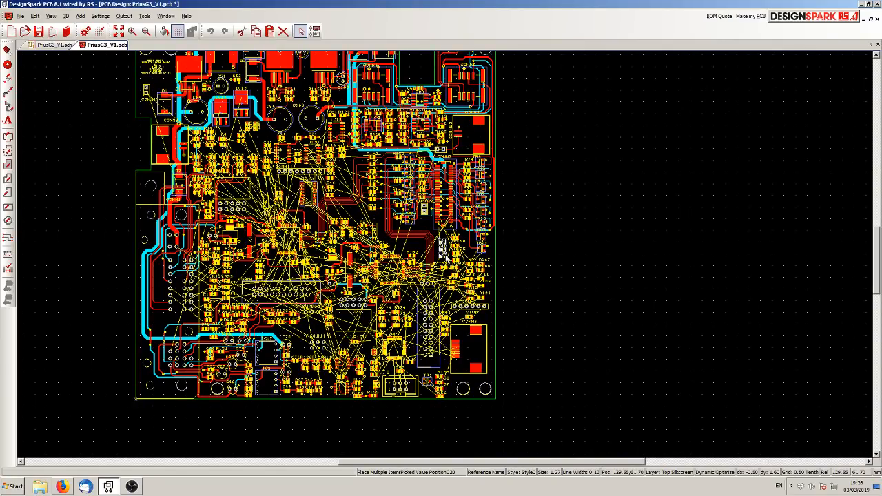
mouse_move(446, 256)
mouse_down()
mouse_move(227, 260)
mouse_move(206, 276)
mouse_move(208, 309)
mouse_move(413, 227)
mouse_move(434, 241)
mouse_move(415, 222)
mouse_move(375, 245)
mouse_move(293, 254)
mouse_move(285, 264)
mouse_move(348, 250)
mouse_move(431, 246)
mouse_move(444, 253)
mouse_up()
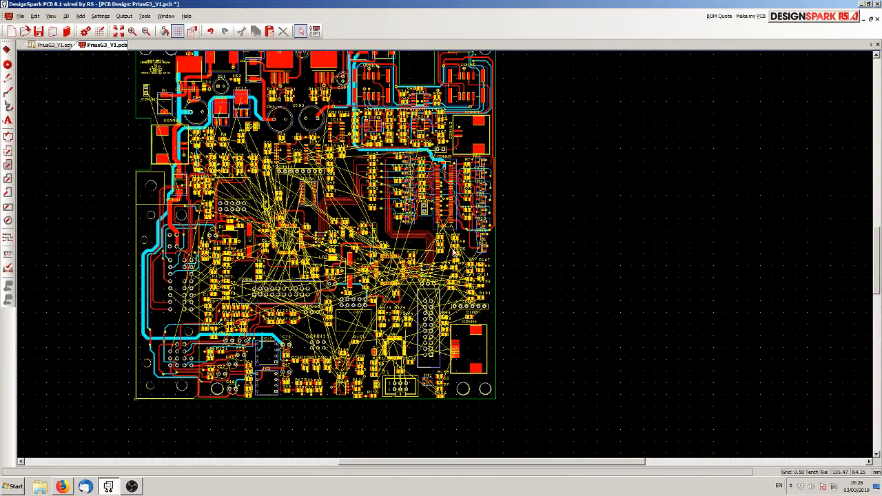
scroll(448, 256, up, 5)
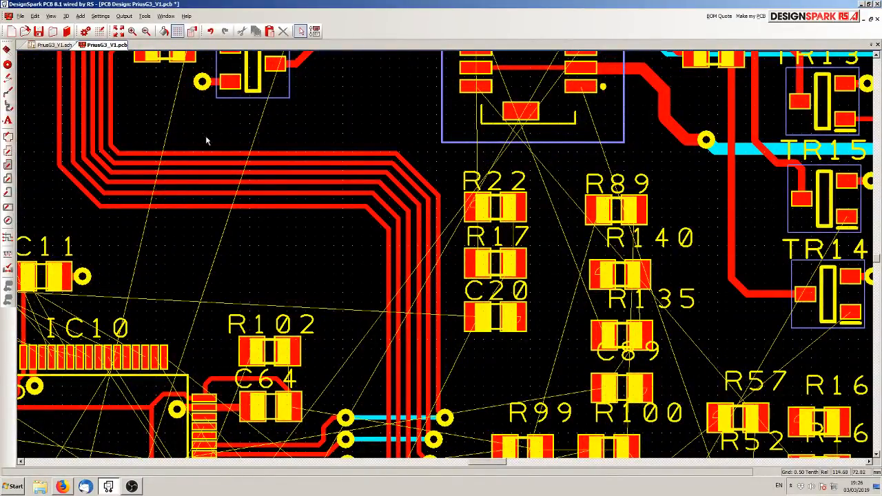
Step: Check the DC_BUS1 input circuit in the schematic and examine the surroundings of R22, R17 and C20 on the board
click(59, 46)
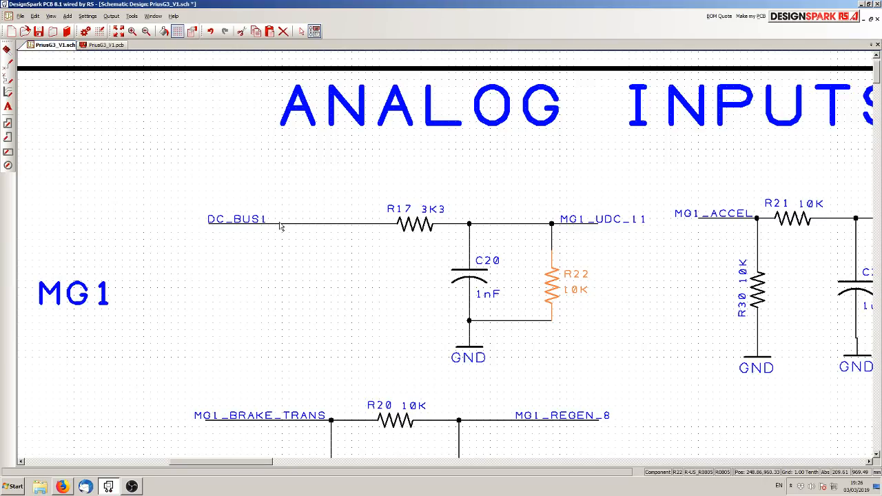
click(109, 45)
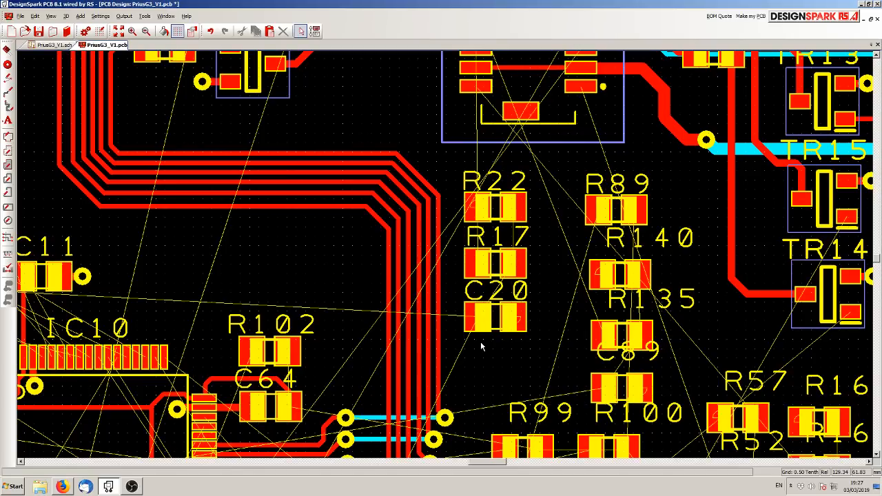
scroll(449, 256, down, 2)
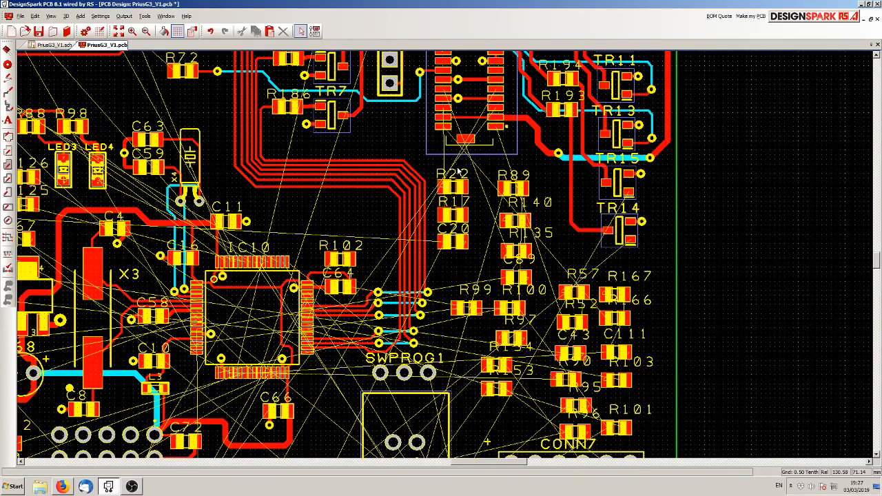
scroll(459, 172, up, 1)
scroll(446, 258, down, 1)
scroll(447, 258, down, 1)
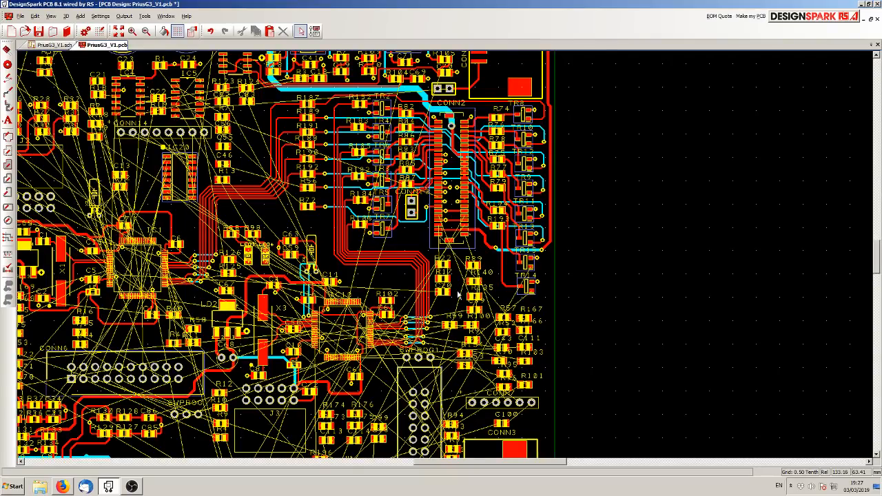
scroll(455, 295, up, 2)
scroll(447, 258, up, 1)
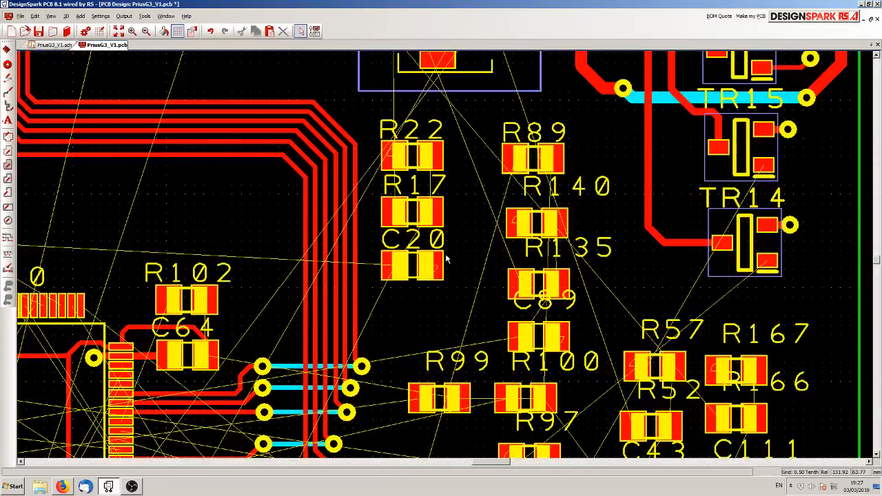
Step: Swap R17 and R22 below CONN2 so that R17 heads the column, with R22 between it and C20
scroll(447, 258, down, 1)
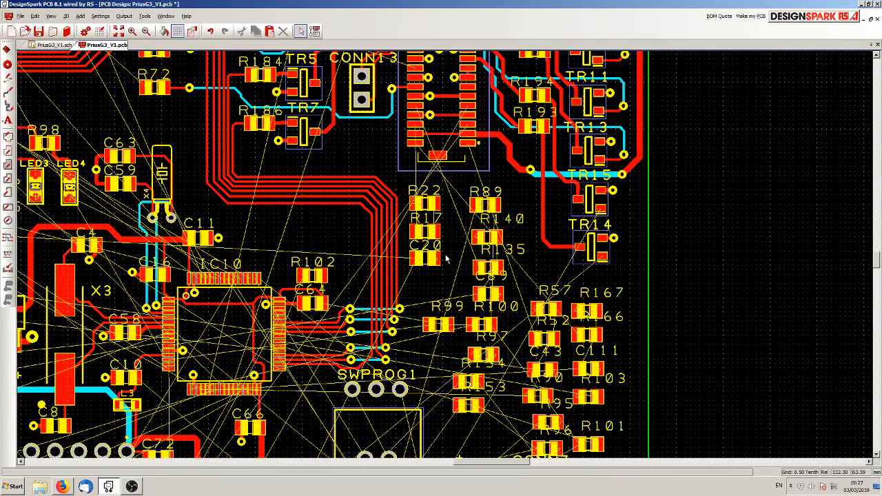
scroll(446, 258, down, 4)
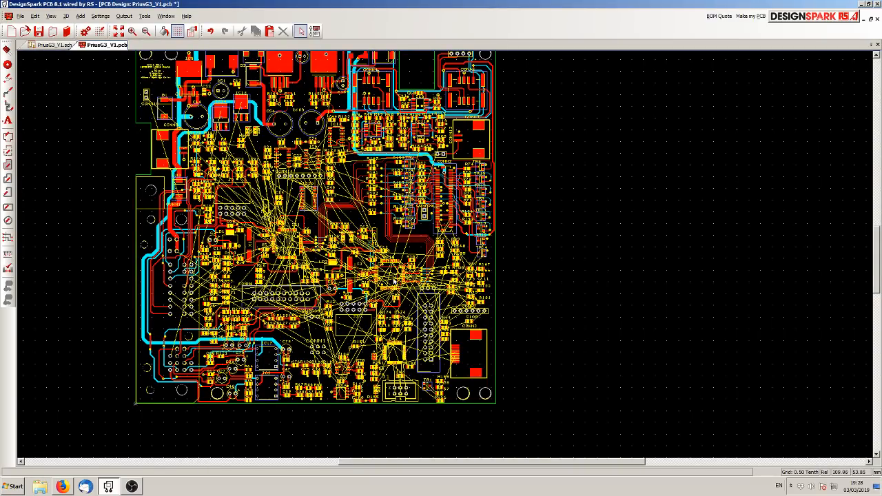
scroll(444, 259, up, 2)
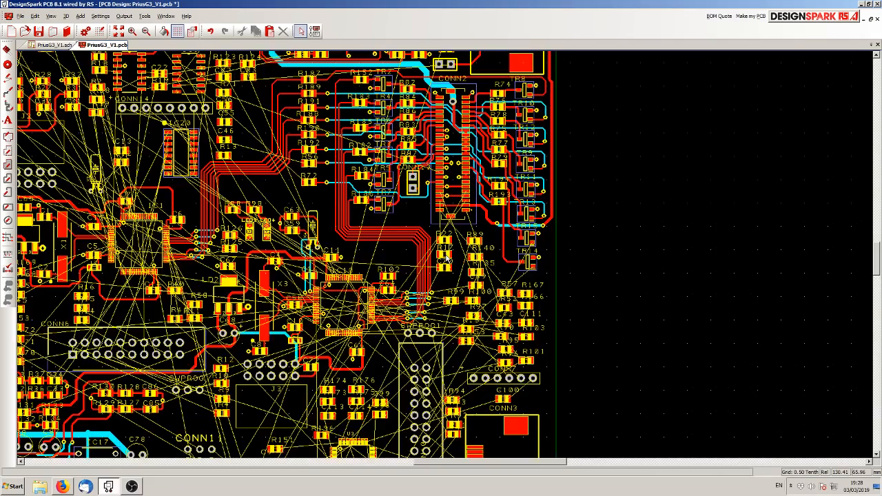
scroll(446, 258, up, 4)
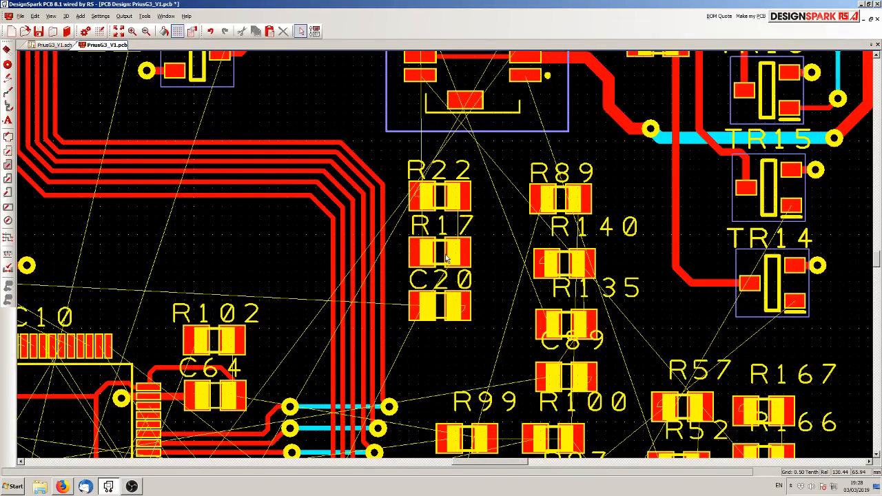
scroll(447, 258, down, 6)
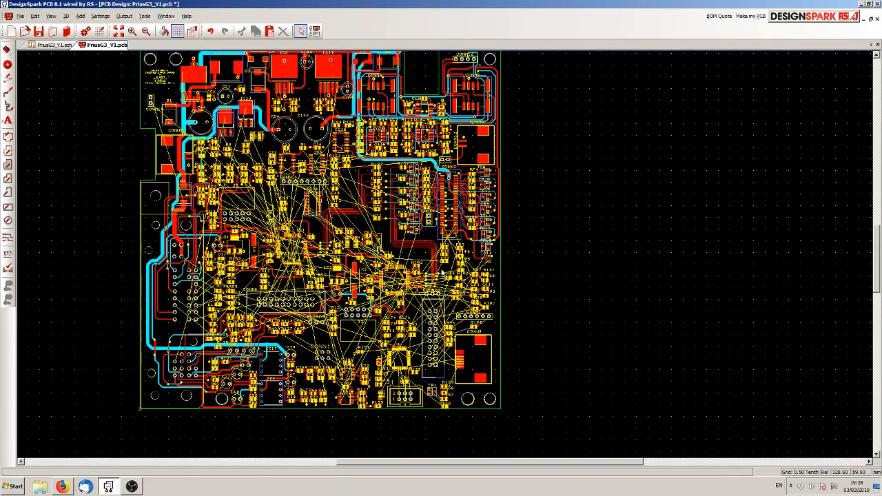
scroll(444, 264, up, 5)
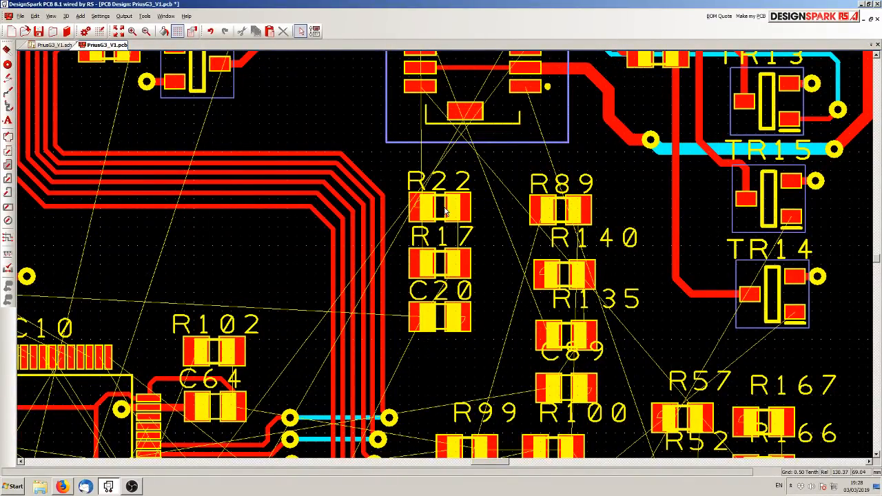
drag(439, 209, 486, 223)
drag(438, 261, 439, 183)
drag(480, 221, 435, 266)
drag(440, 193, 437, 221)
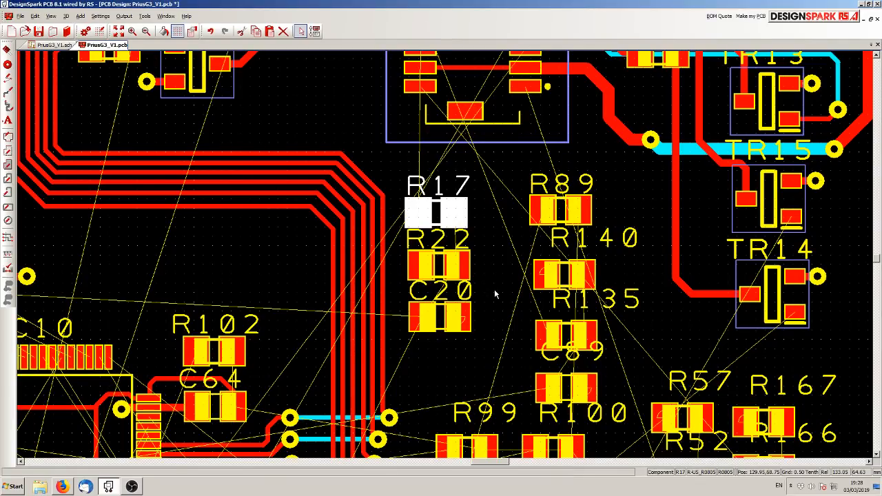
click(495, 290)
Step: Route the DC_BUS1 track on top copper from its CONN2 pad around the connector's lower left corner to R17's left pad
scroll(404, 231, down, 2)
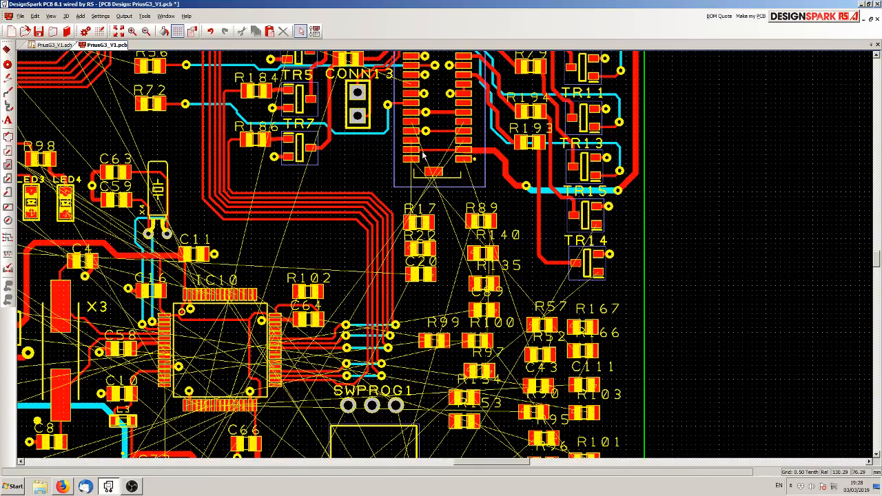
scroll(424, 159, up, 4)
scroll(447, 256, down, 2)
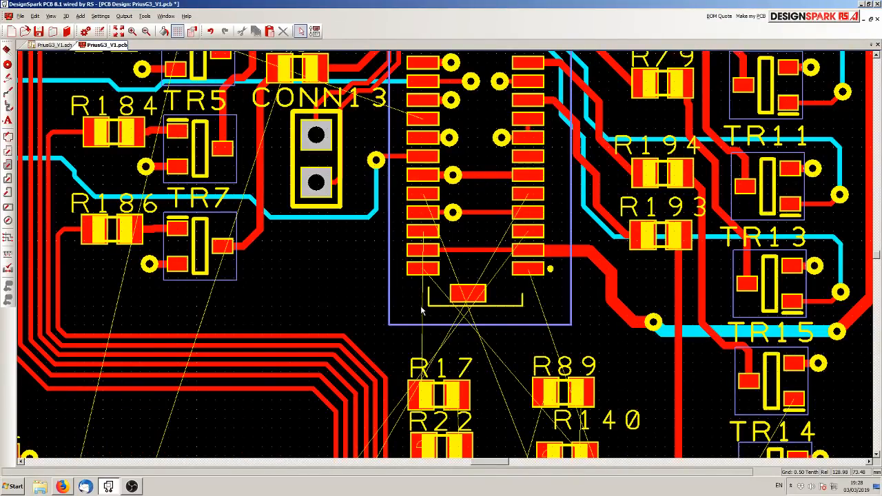
drag(423, 310, 384, 254)
click(384, 248)
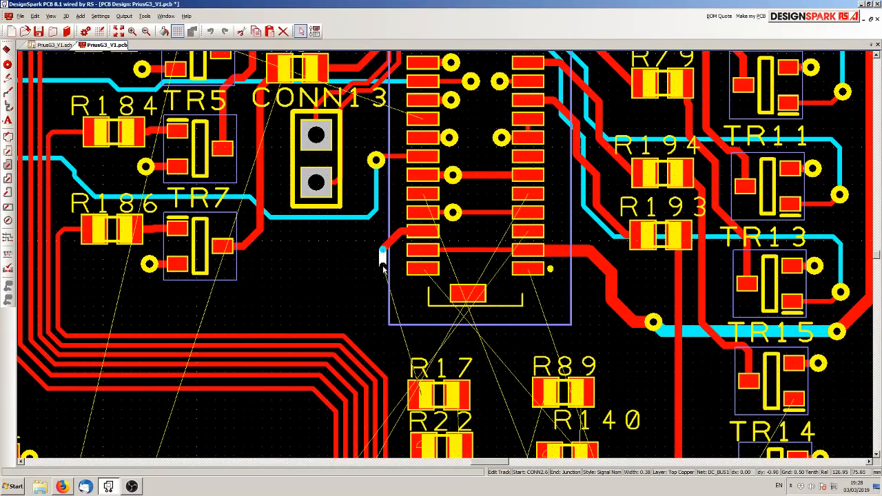
click(384, 344)
click(420, 344)
click(421, 384)
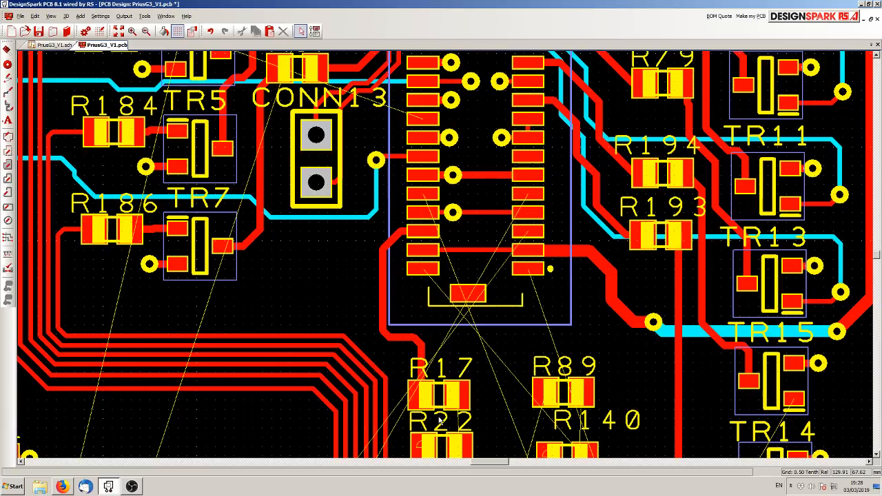
Step: Connect the right pads of R17 and R22, and end a short GND track from R22's left pad on a via
scroll(441, 419, down, 1)
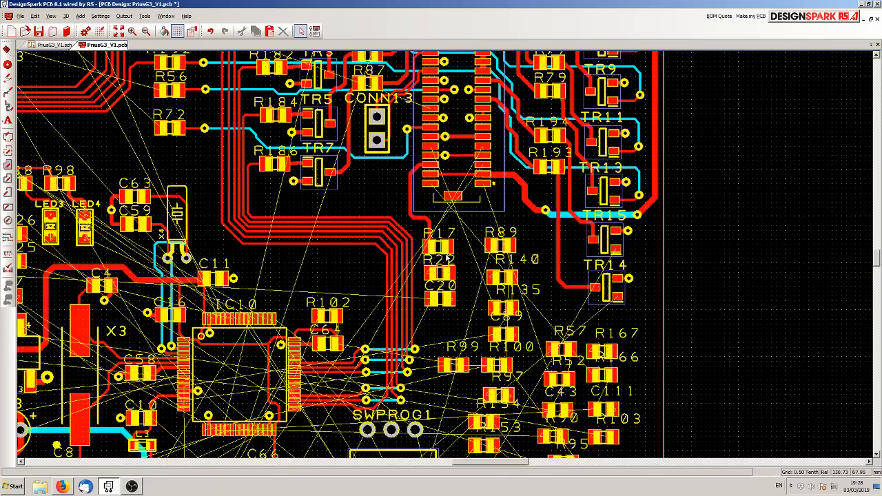
scroll(447, 257, up, 1)
scroll(446, 256, up, 1)
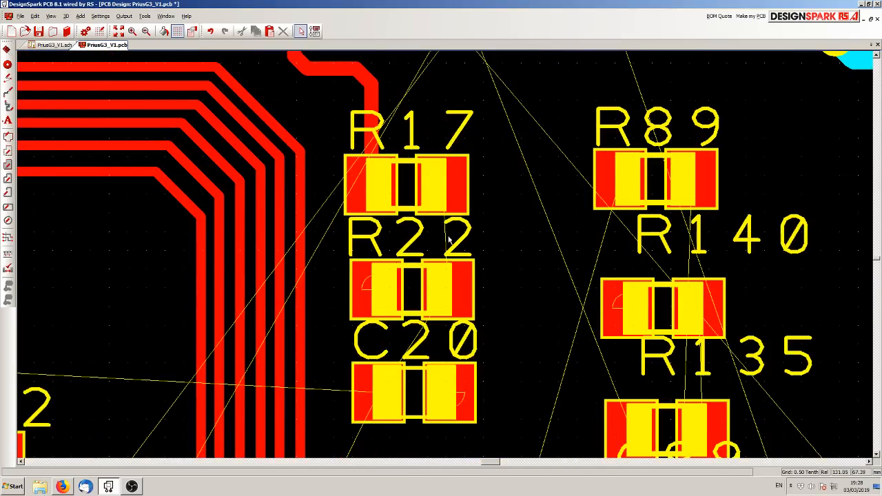
drag(442, 190, 445, 289)
drag(373, 292, 326, 290)
right_click(327, 289)
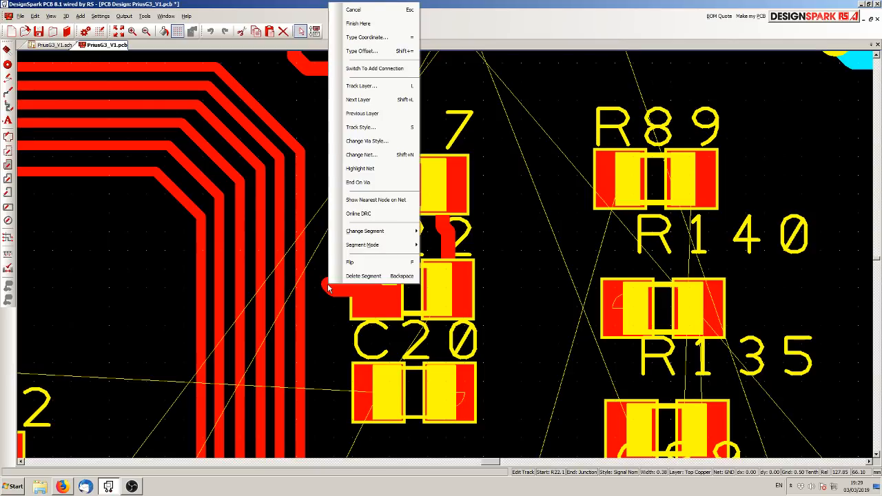
click(357, 183)
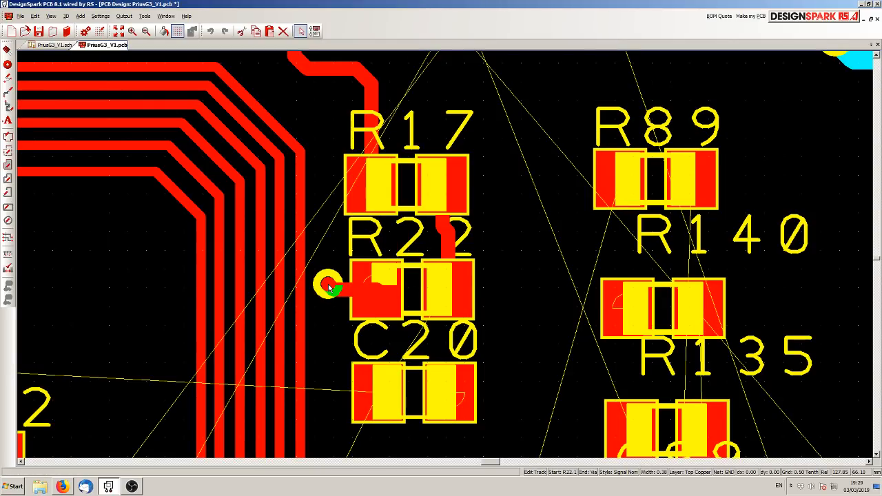
Step: Route the MG1_UDC_11 track from R22's right pad between the two parts to C20's left pad
scroll(339, 295, up, 2)
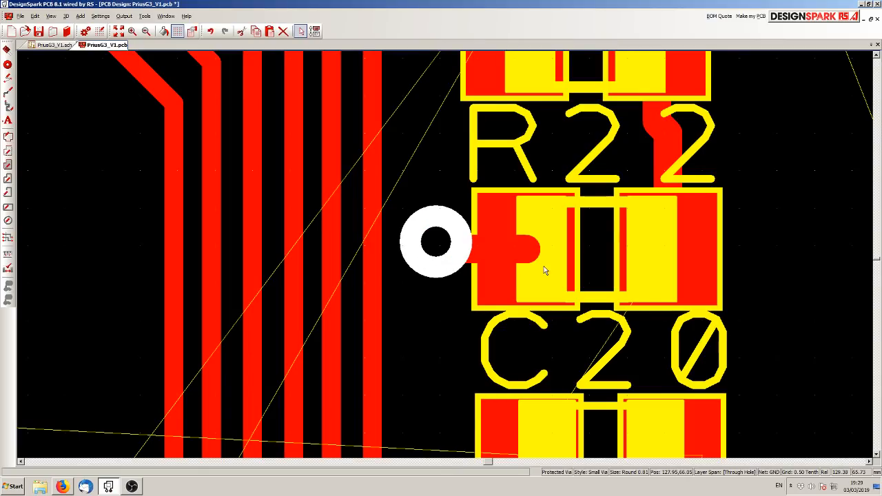
scroll(448, 261, down, 2)
scroll(465, 317, up, 2)
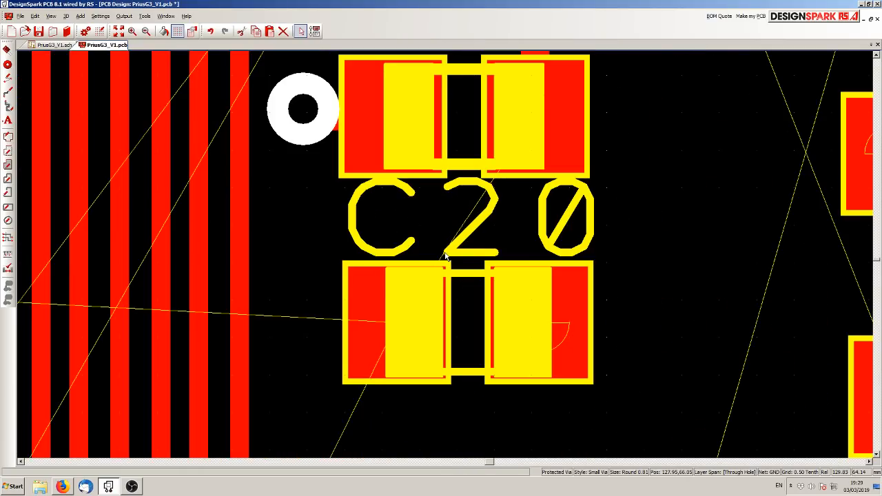
click(522, 158)
click(515, 218)
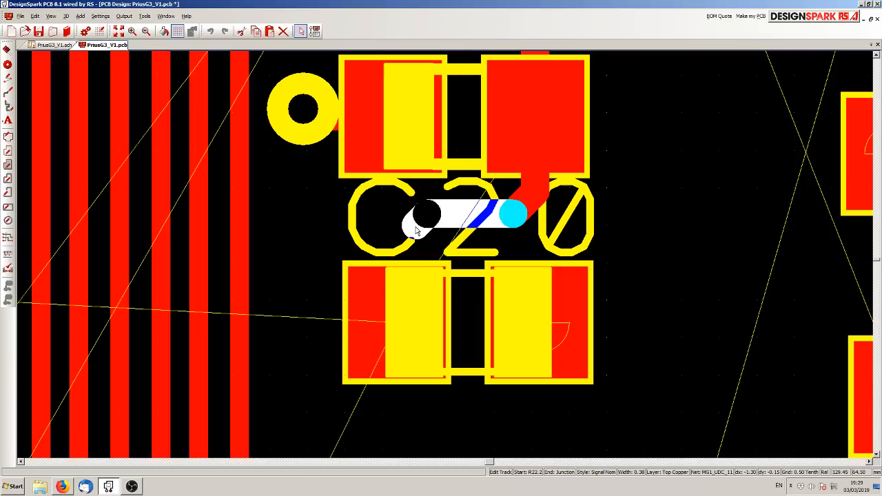
click(408, 222)
click(404, 292)
Step: End a short GND track from C20's right pad on a via, and pull the via closer until it is level with the pad
scroll(404, 300, down, 2)
click(496, 256)
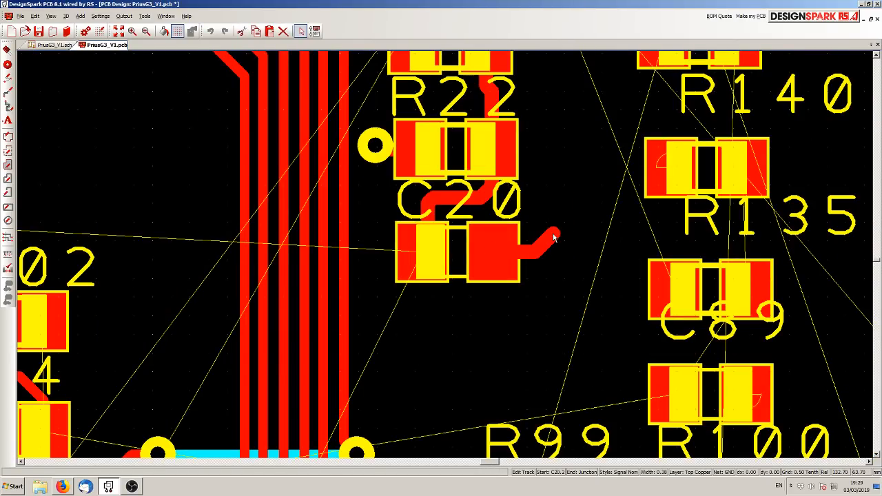
right_click(553, 238)
click(582, 181)
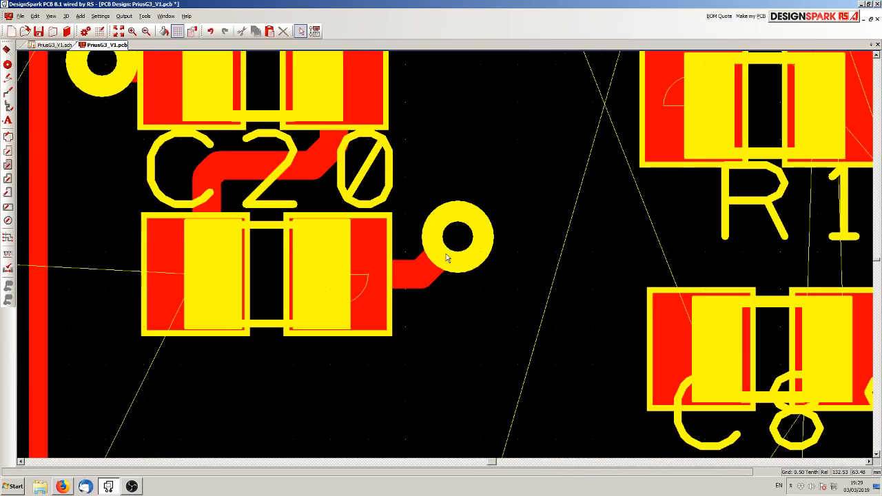
scroll(554, 241, up, 2)
drag(457, 254, 438, 286)
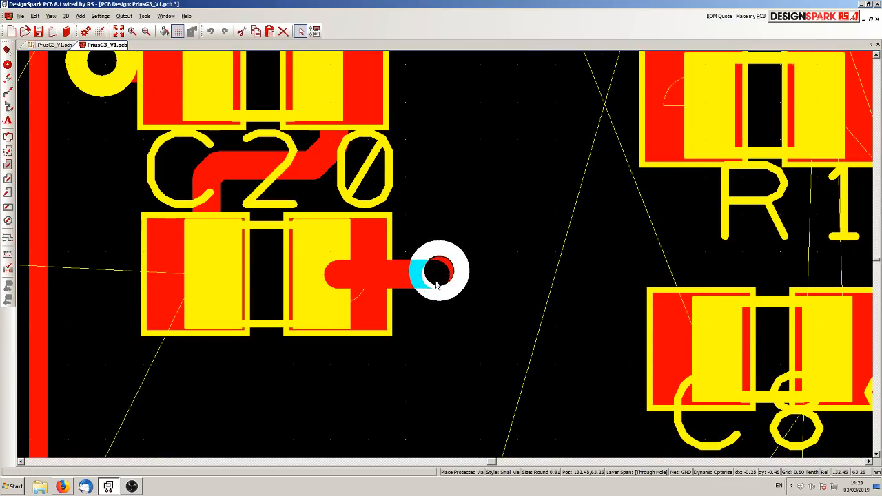
click(480, 209)
Step: Shift R17, R22 and C20 slightly to the right together with their tracks and vias, away from the vertical track bundle
scroll(446, 259, down, 4)
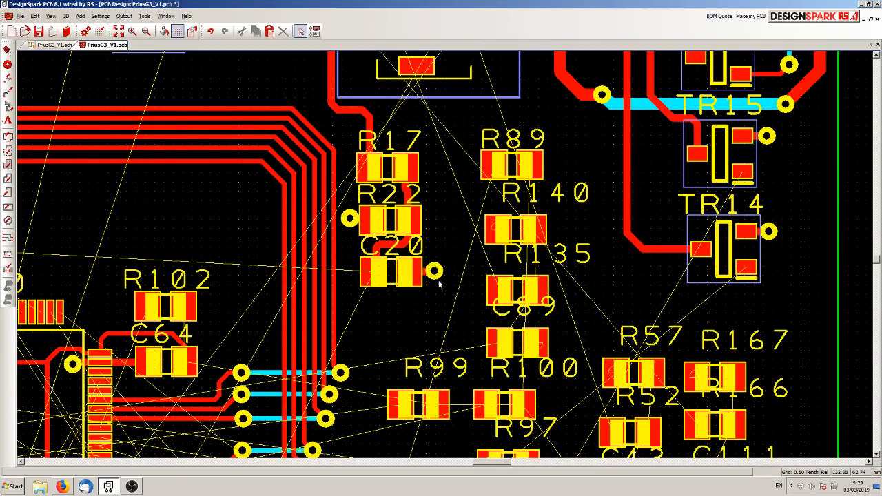
drag(435, 301, 350, 149)
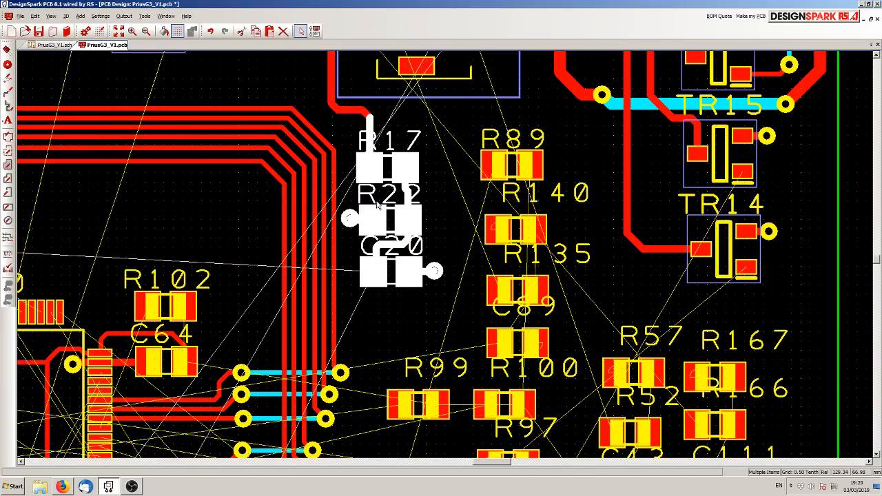
drag(376, 222, 395, 224)
click(412, 322)
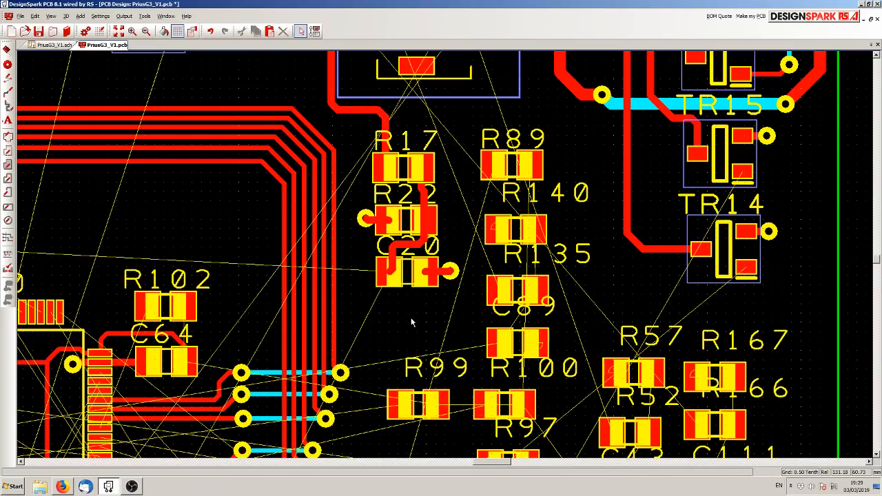
Step: Examine the DC_BUS2 input circuit of R135, C89 and R140 in the schematic and locate R135 on the board
scroll(445, 248, down, 3)
scroll(447, 259, up, 3)
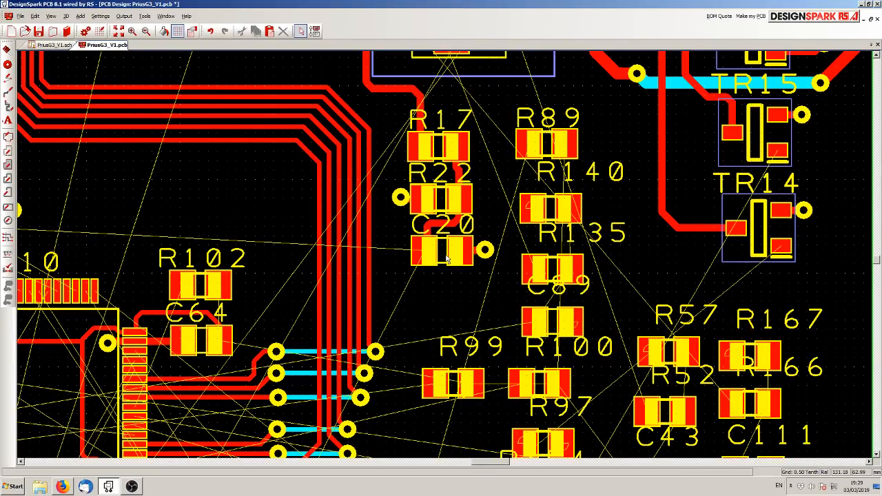
scroll(447, 258, down, 2)
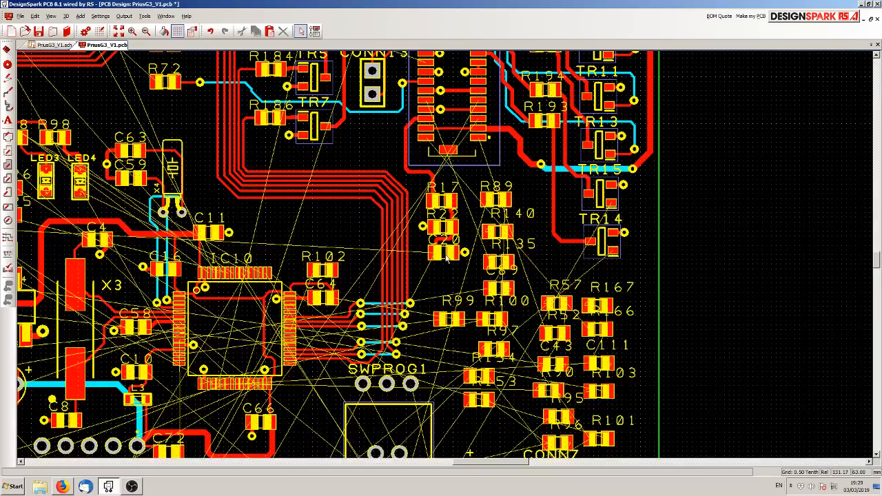
scroll(447, 257, down, 1)
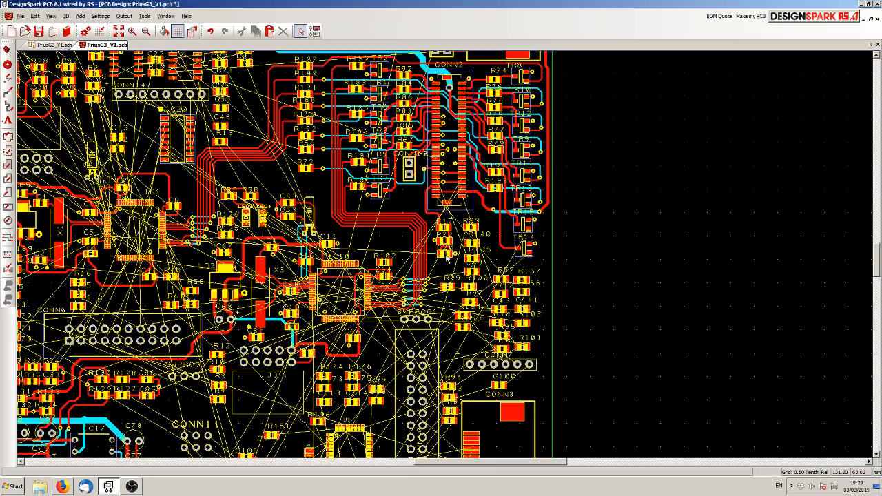
scroll(455, 237, up, 3)
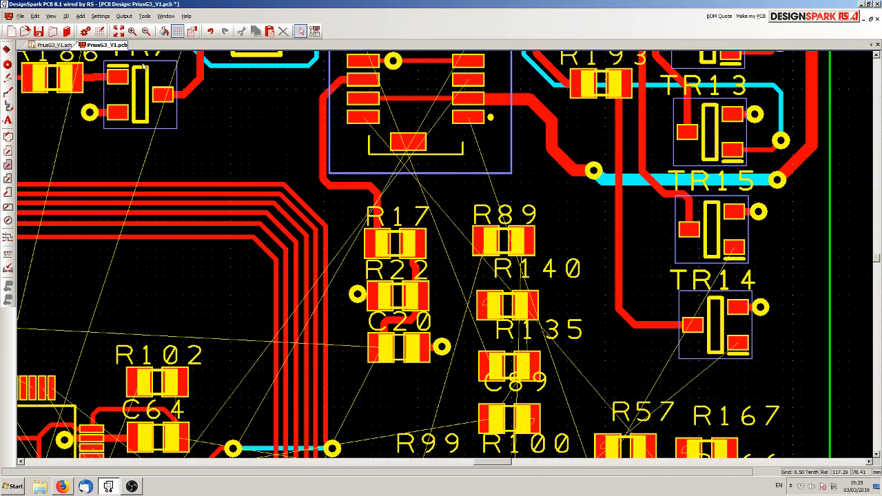
click(56, 44)
scroll(413, 214, down, 2)
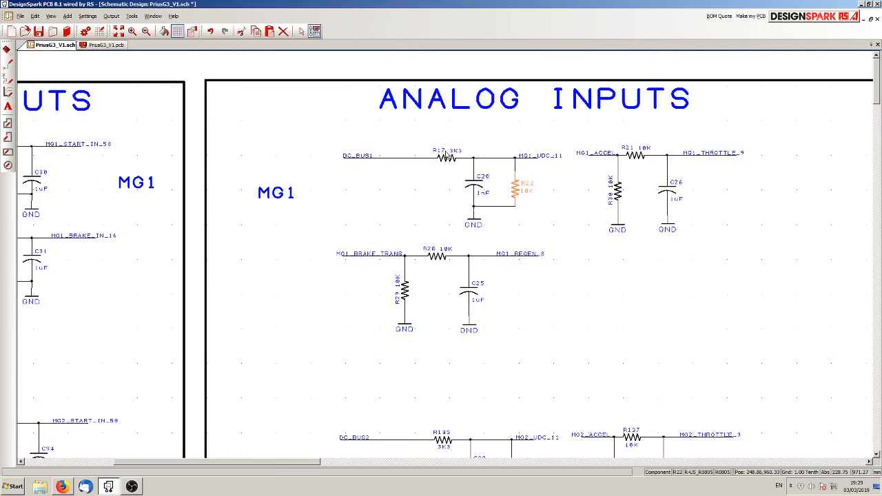
scroll(447, 157, down, 2)
scroll(449, 252, up, 4)
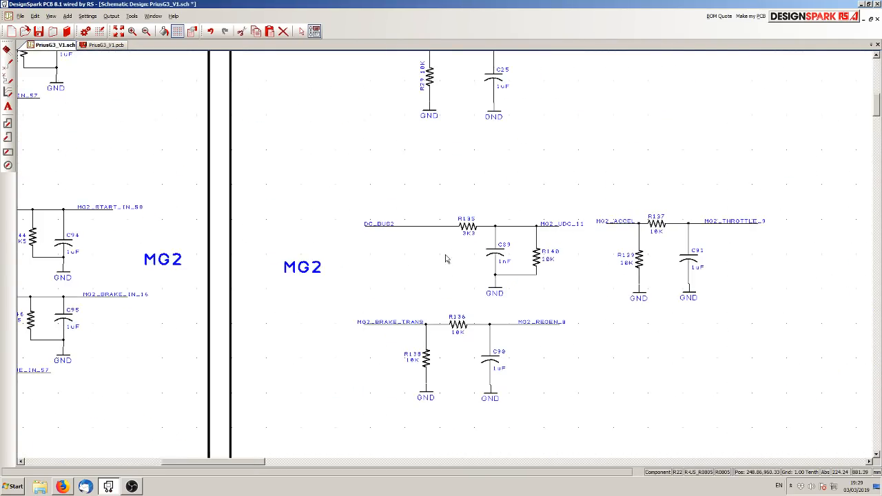
click(476, 211)
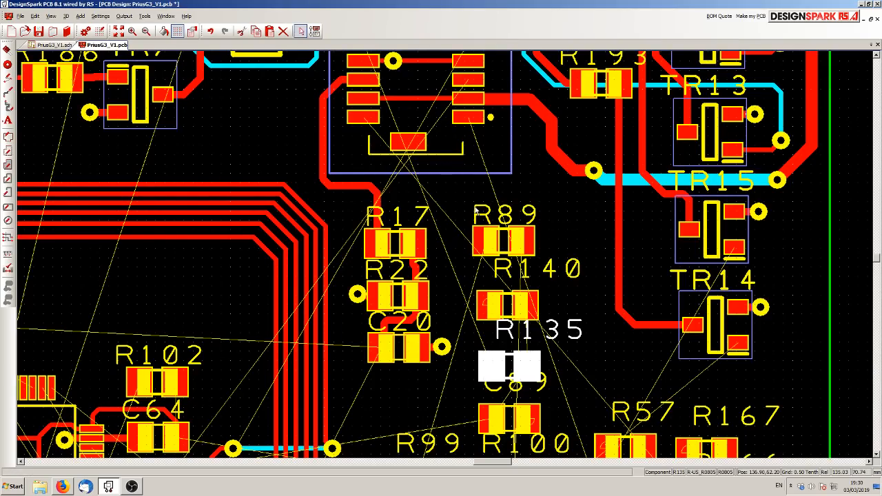
click(69, 46)
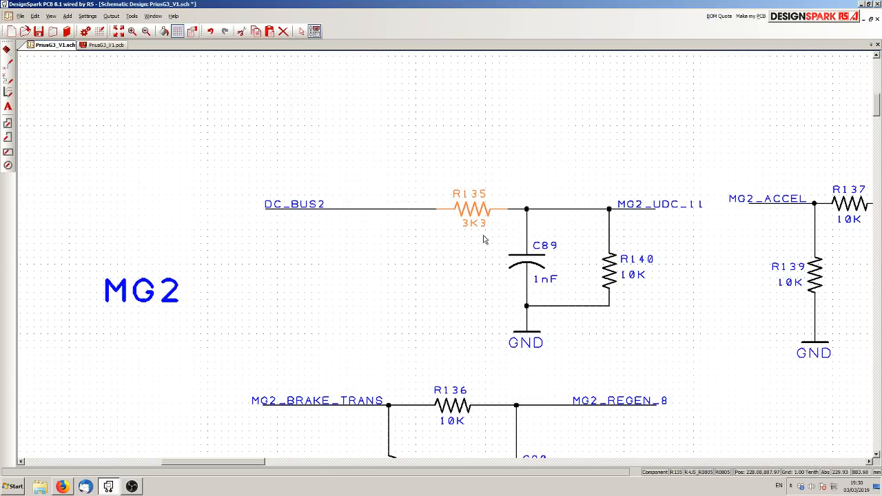
click(121, 46)
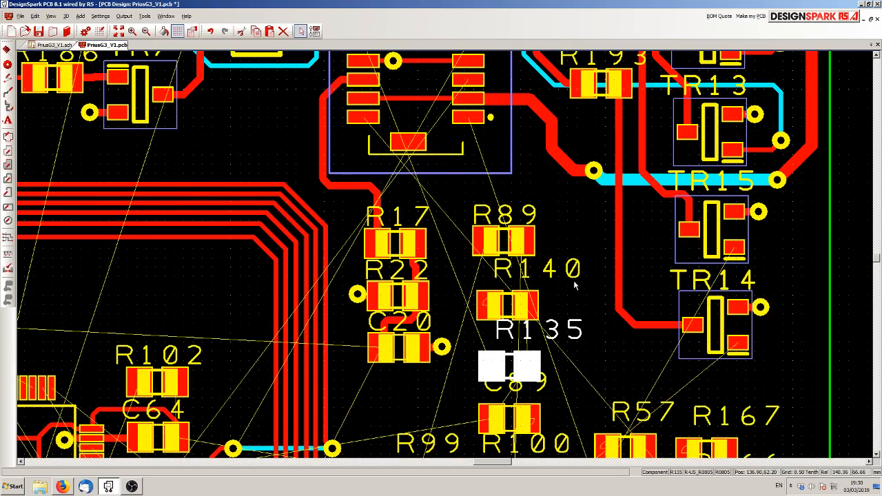
Step: Move R89 and R140 up and right into one column, and shift the R140 and R135 reference labels left toward their resistors
drag(571, 274, 542, 283)
drag(511, 251, 526, 240)
drag(527, 302, 536, 284)
drag(524, 331, 495, 340)
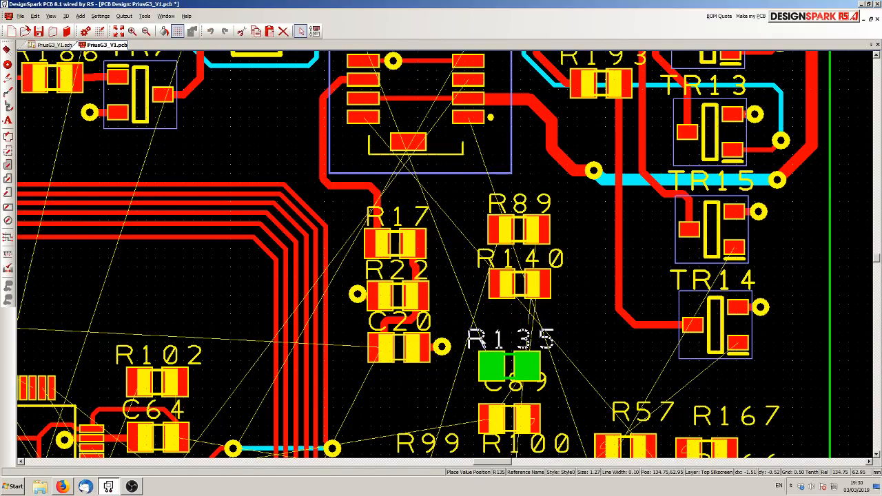
click(473, 339)
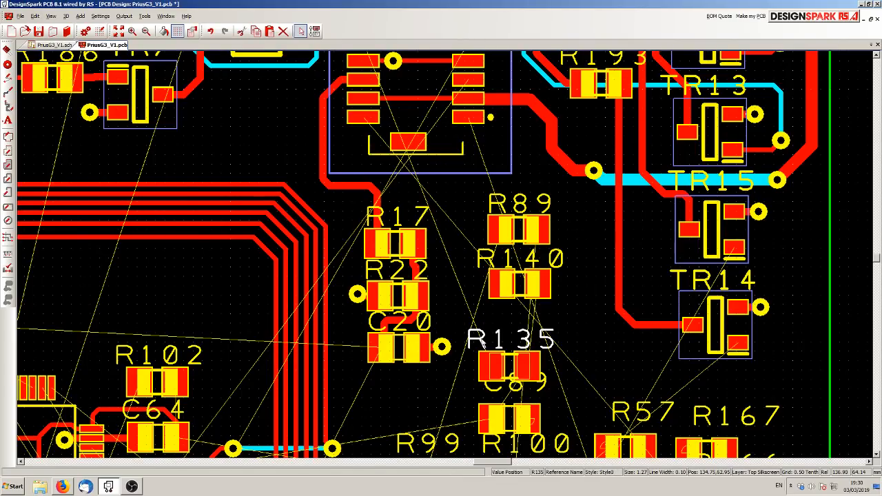
Step: Move R135 up under R140, bring the C89 label close to its capacitor, and place C89 directly below R135
drag(530, 368, 542, 343)
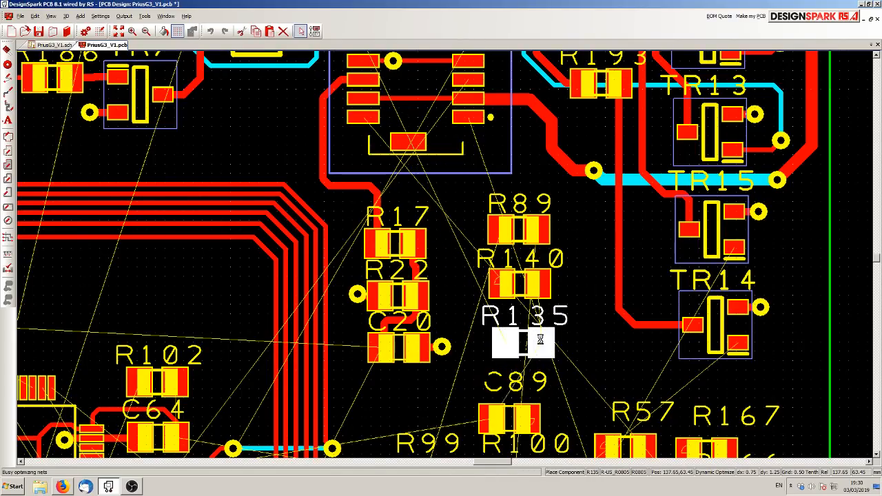
click(590, 335)
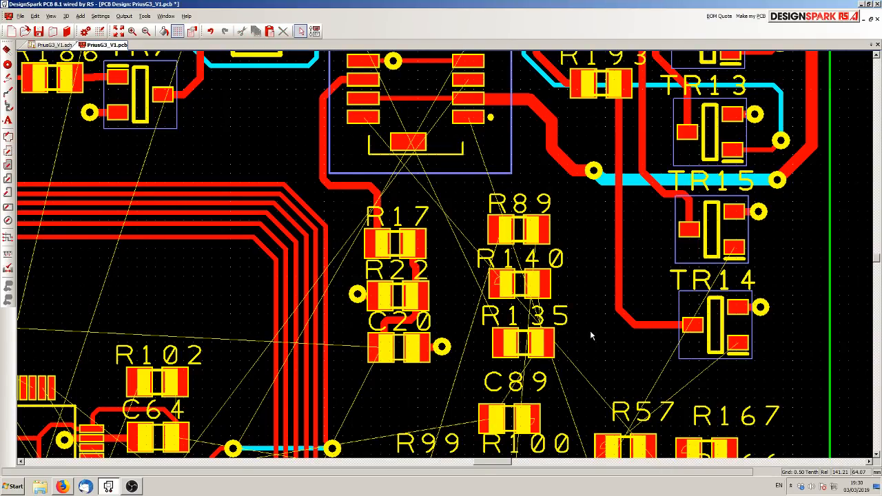
click(550, 388)
scroll(550, 390, up, 2)
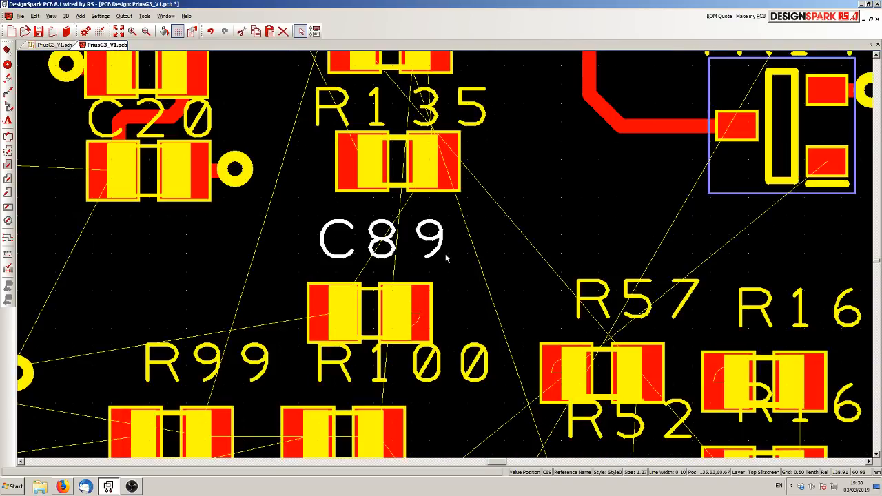
scroll(447, 258, up, 2)
drag(415, 222, 383, 262)
drag(363, 336, 423, 255)
scroll(448, 252, down, 2)
scroll(446, 253, down, 2)
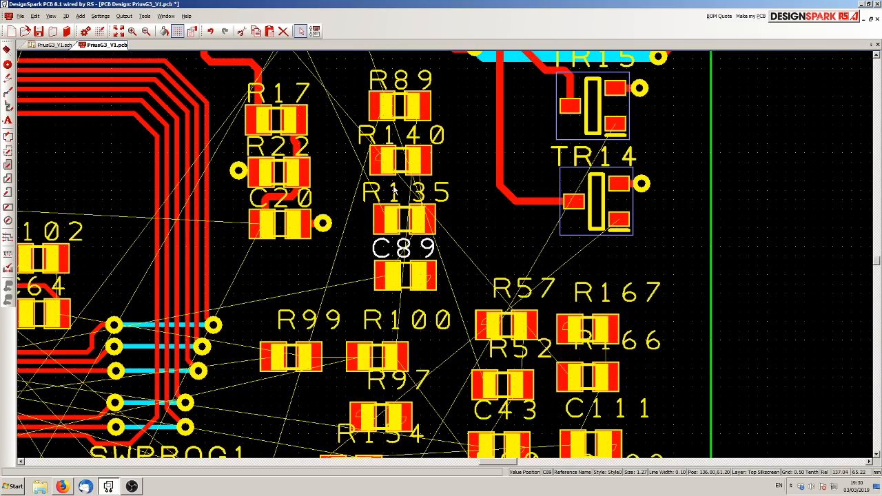
Step: Recheck the DC_BUS2 input circuit in the schematic and move R89 out of the resistor column to just below C20
click(60, 47)
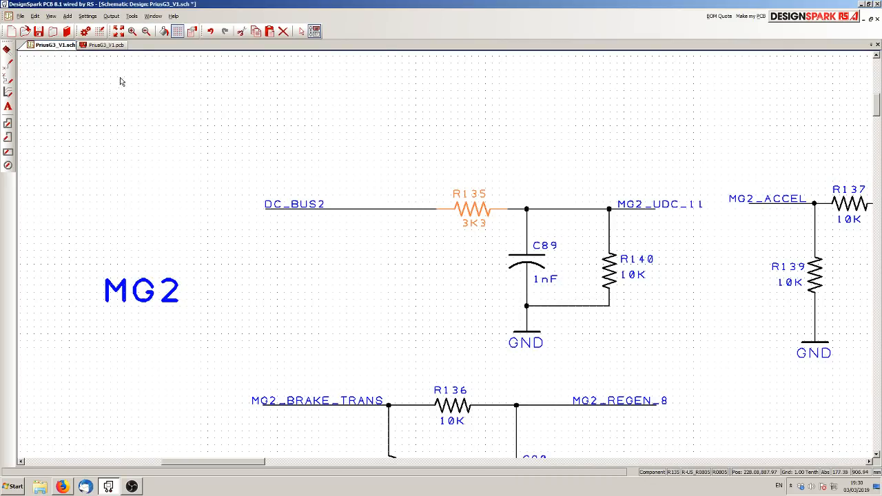
click(107, 45)
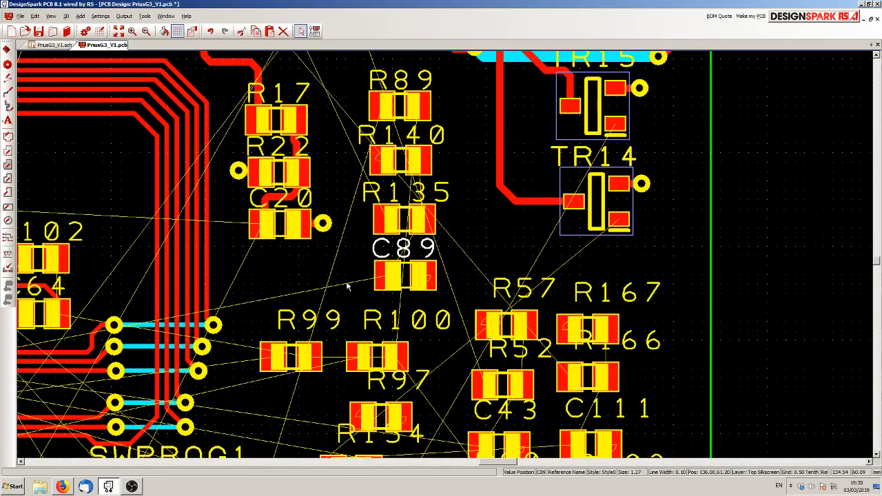
drag(384, 113, 265, 286)
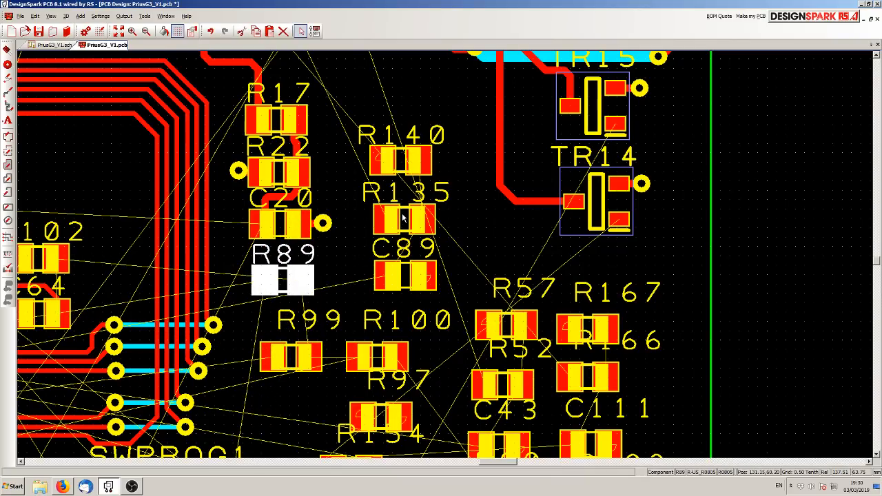
Step: Nudge R140 slightly right so it lines up with R135 and C89
scroll(416, 192, up, 2)
drag(428, 230, 431, 236)
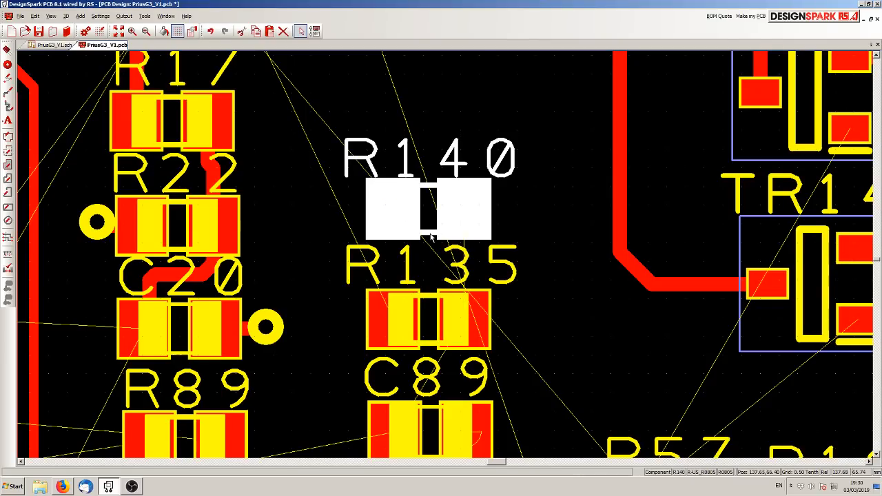
click(317, 234)
scroll(317, 233, down, 1)
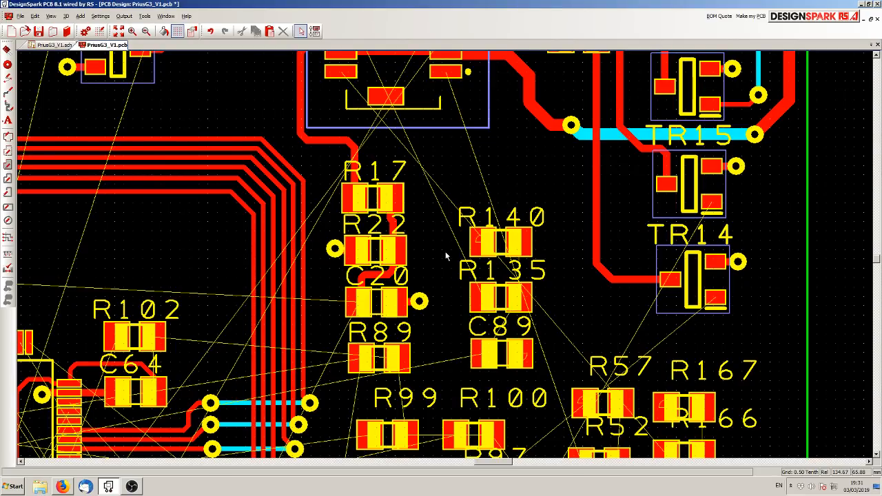
Step: Reorder the column as R135, R140 and C89 from top to bottom, closely spaced, and shift the group slightly up and left
drag(444, 241, 519, 314)
click(563, 283)
drag(518, 205, 594, 312)
drag(516, 260, 505, 191)
drag(574, 315, 499, 268)
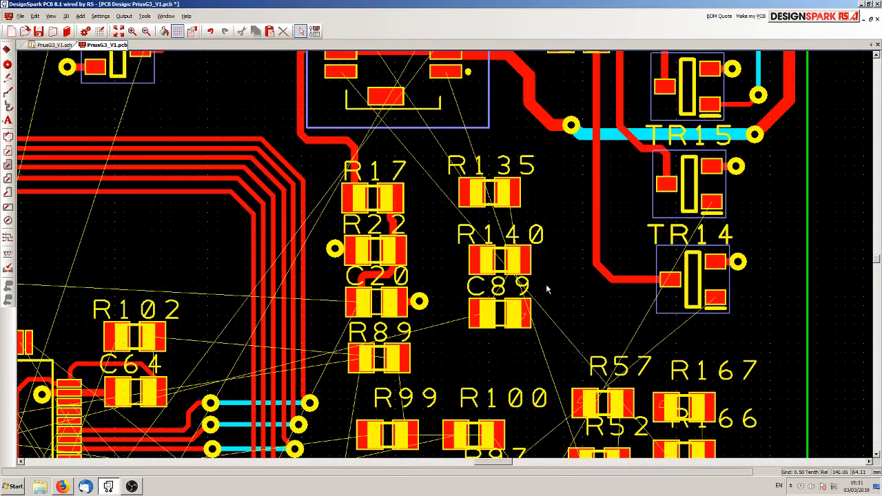
click(512, 205)
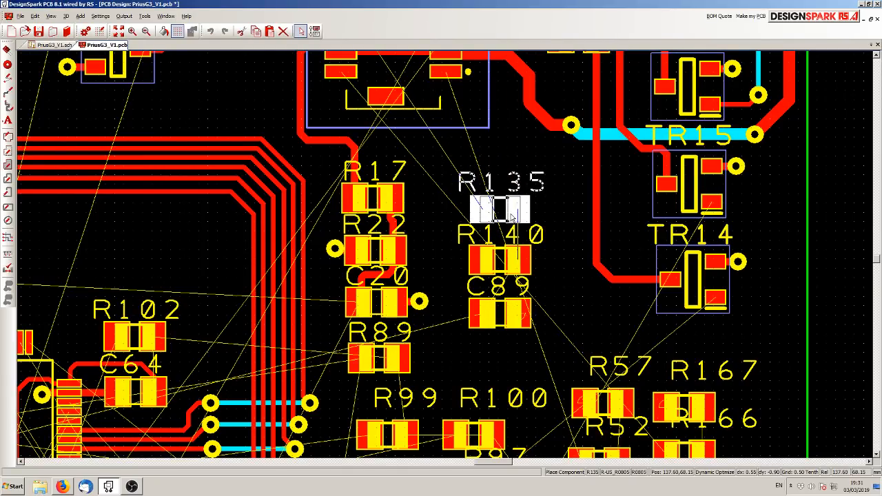
click(512, 216)
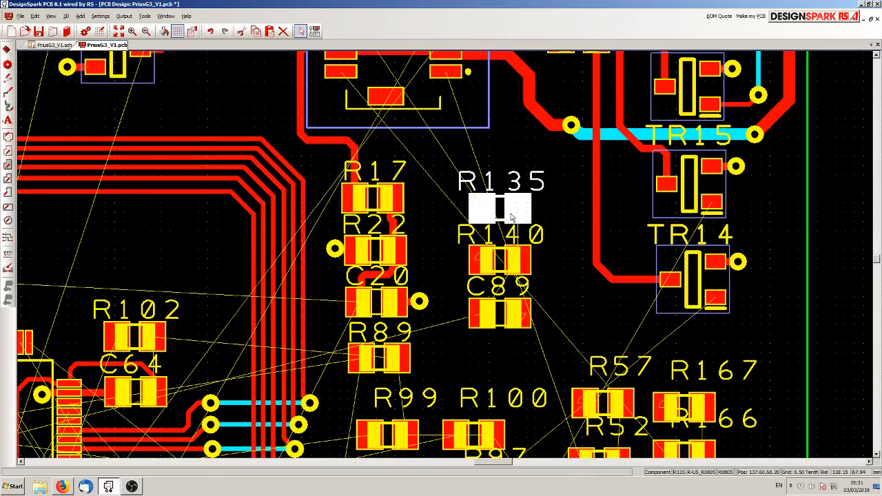
drag(513, 344, 487, 208)
drag(487, 250, 479, 235)
click(554, 212)
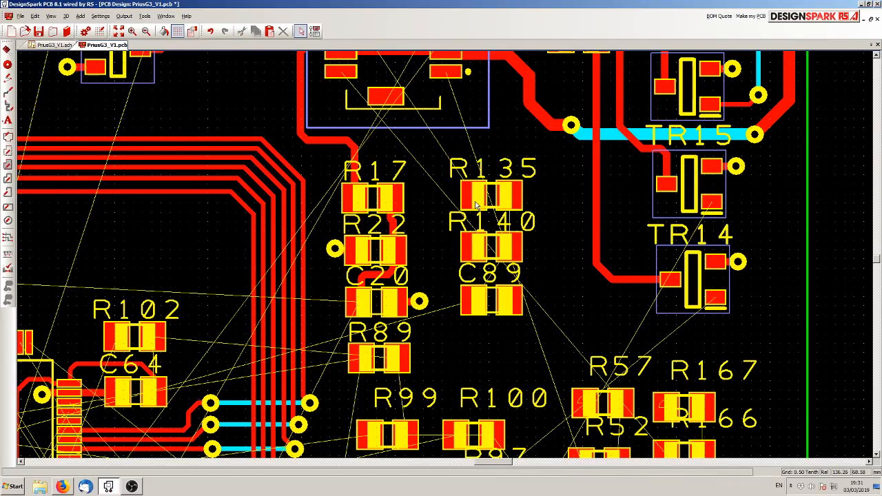
Step: Move R135, R140 and C89 together outside the board's right edge to free the space beside R17
scroll(446, 259, down, 2)
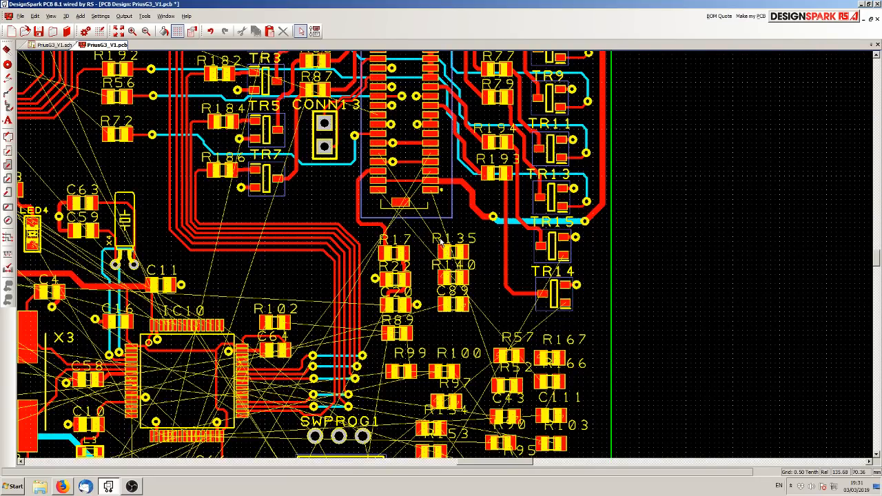
scroll(446, 256, up, 2)
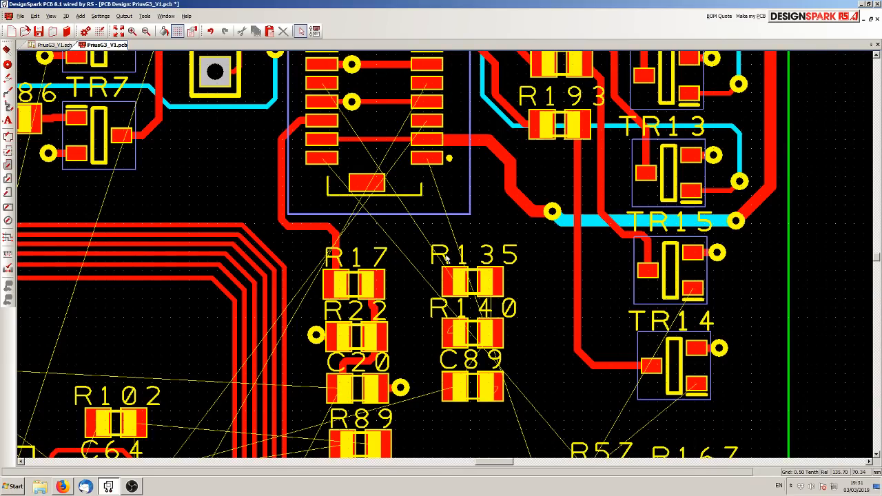
scroll(446, 258, down, 2)
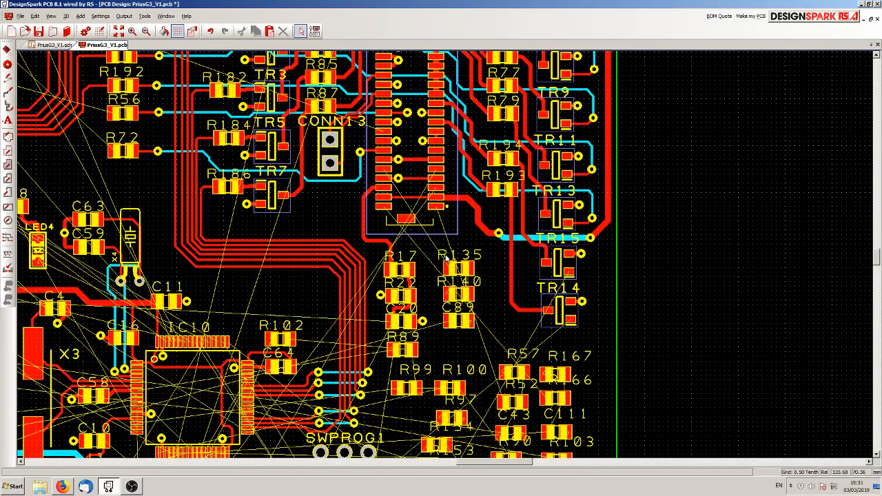
scroll(446, 258, up, 2)
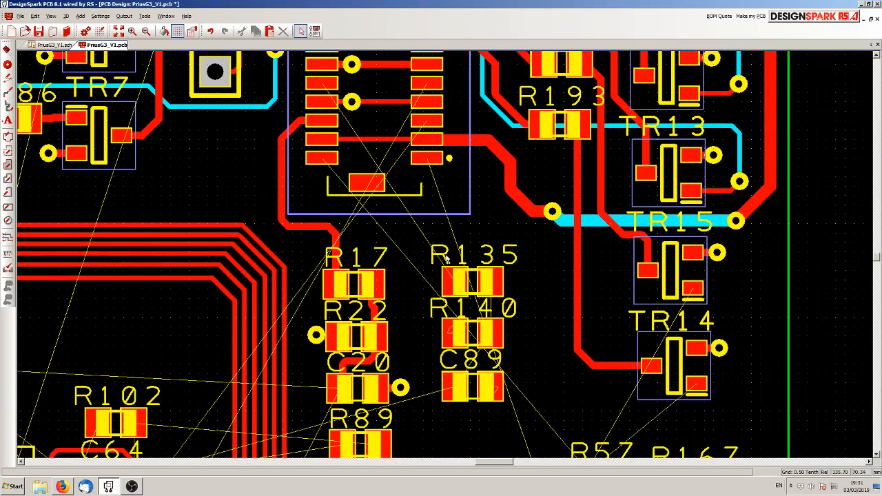
drag(492, 418, 657, 274)
scroll(463, 303, down, 1)
scroll(386, 282, up, 2)
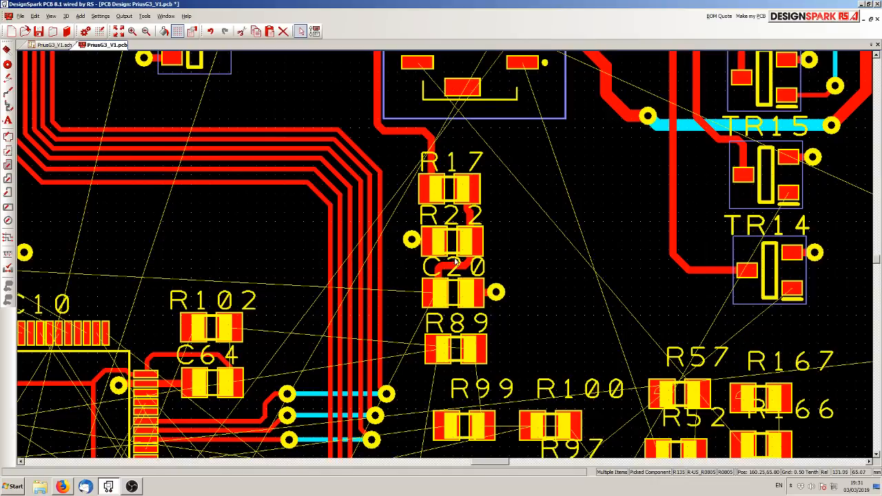
Step: Move R17, R22 and C20 with their tracks up and right, and pull R22's GND via close to its left pad
drag(522, 304, 585, 162)
click(498, 282)
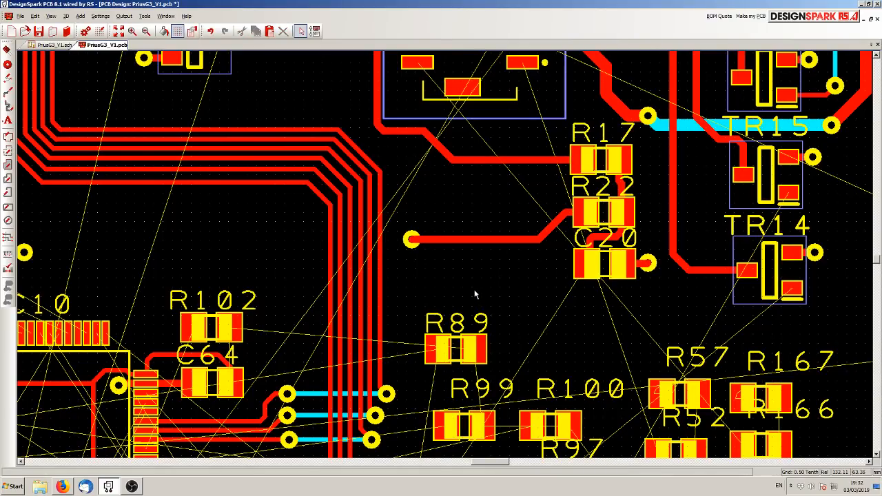
drag(412, 240, 561, 213)
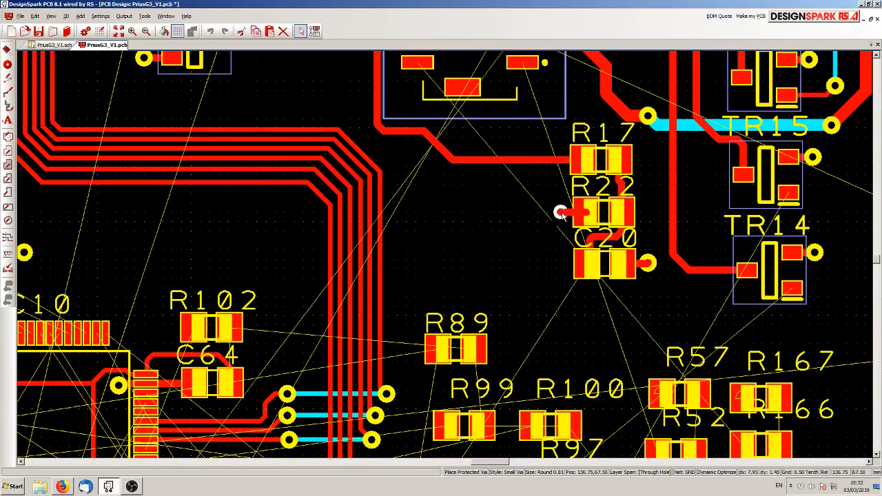
click(562, 213)
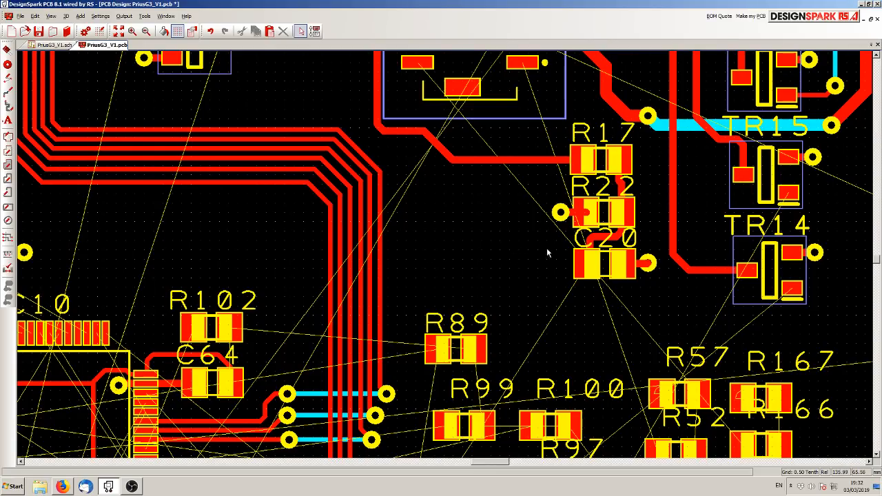
Step: Move the R135, R140 and C89 group back onto the board into the free space directly above R89
scroll(540, 253, down, 2)
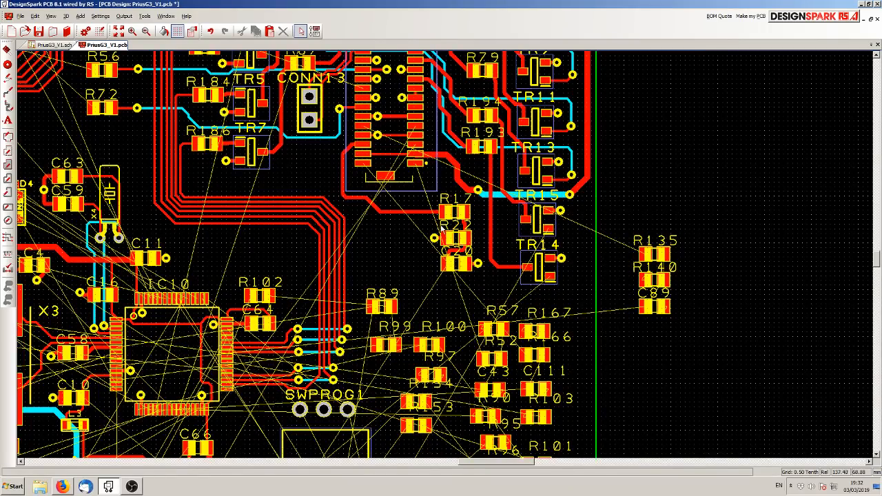
drag(679, 328, 634, 241)
drag(653, 283, 381, 254)
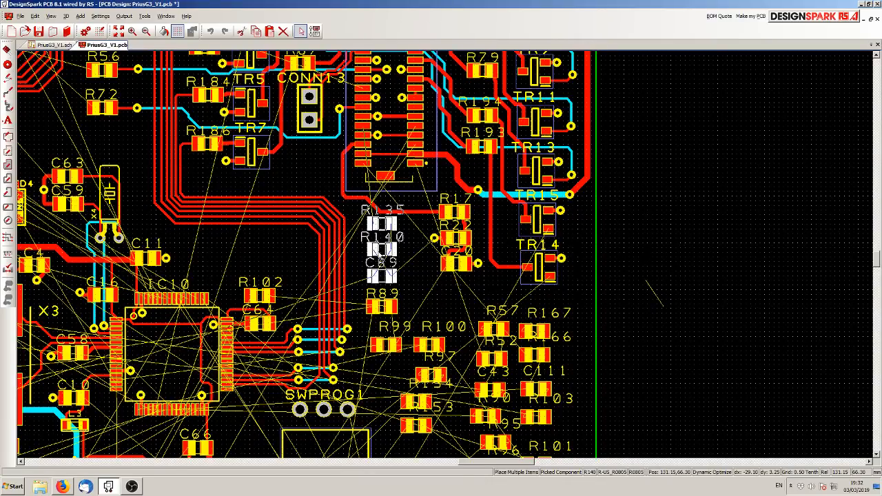
drag(382, 260, 382, 260)
click(677, 266)
key(z)
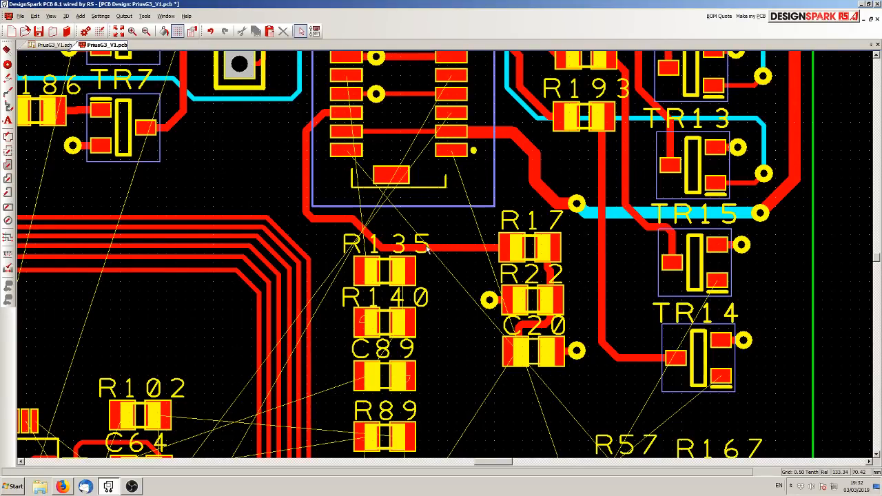
Step: Reshape the DC_BUS1 track to pass above R135 before angling into R17, and shift R135, R140 and C89 slightly up and right
drag(366, 235, 474, 240)
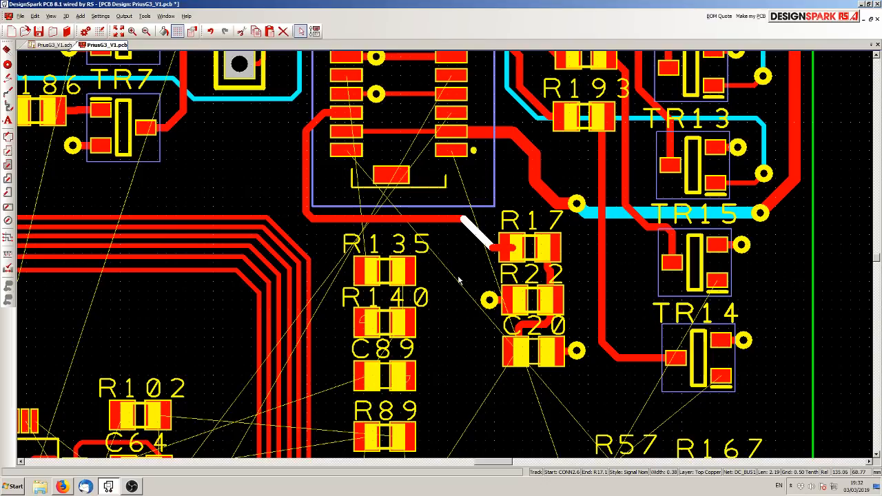
drag(439, 378, 384, 282)
drag(387, 335, 414, 316)
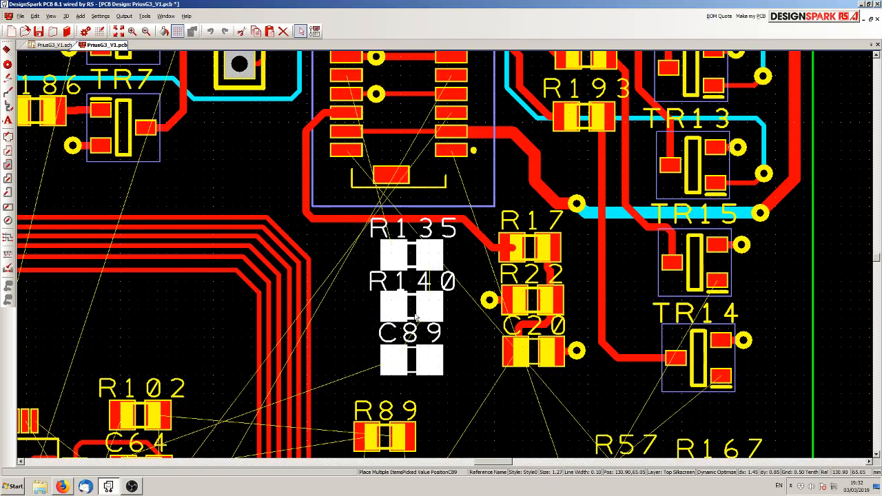
click(467, 357)
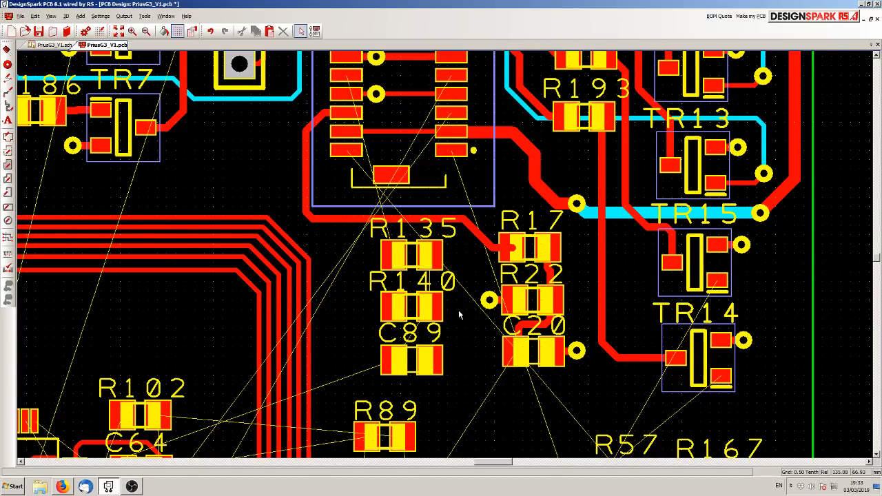
Step: Change the DC_BUS1 track to R17 to the Signal Min style, width 0.25, on all its segments
click(334, 222)
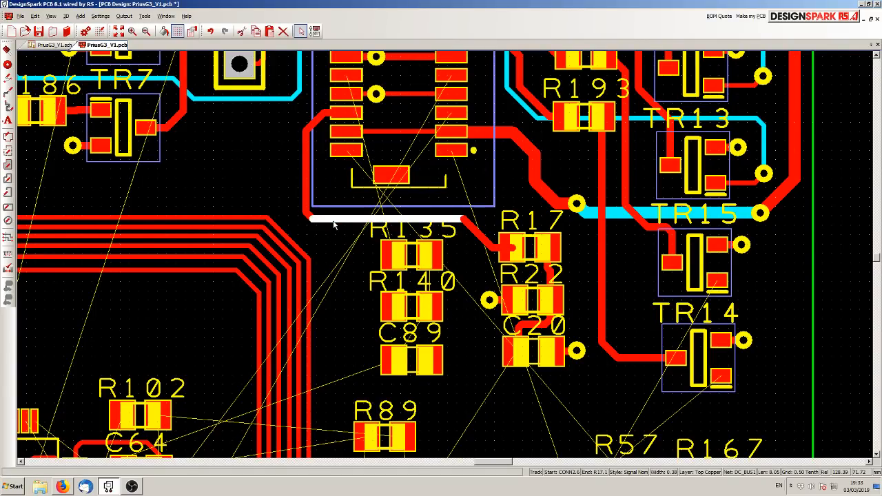
key(s)
click(435, 281)
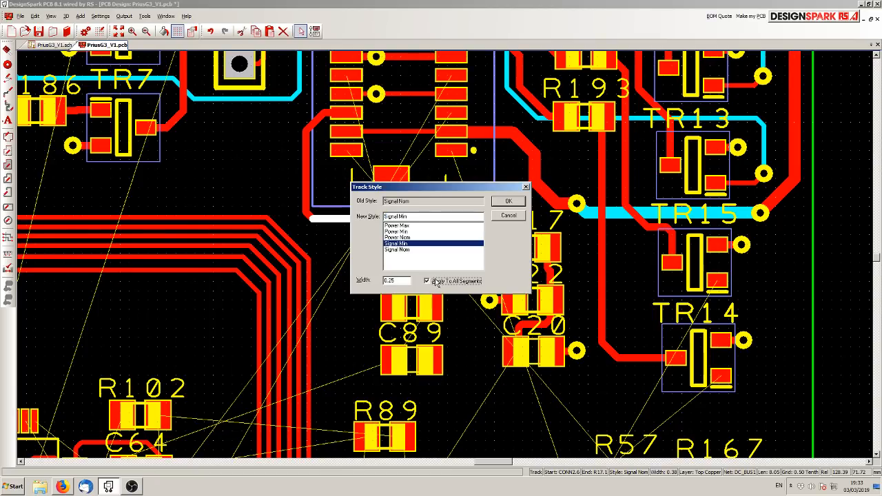
click(508, 201)
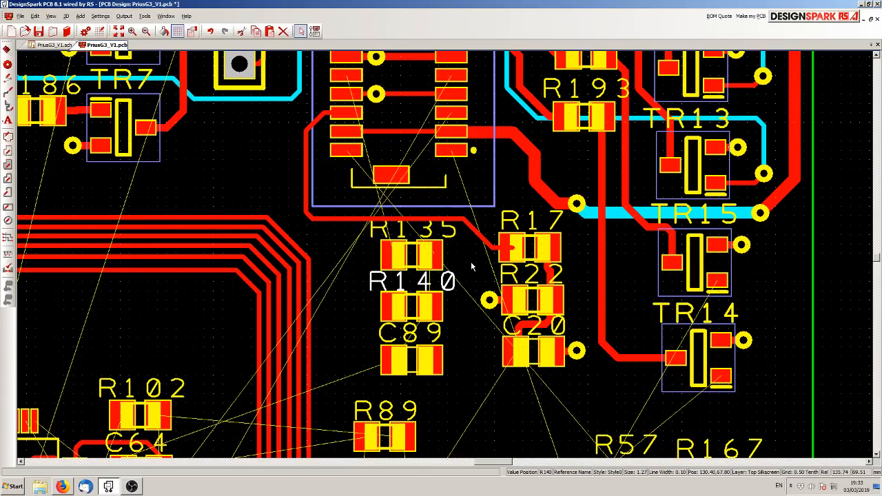
click(462, 326)
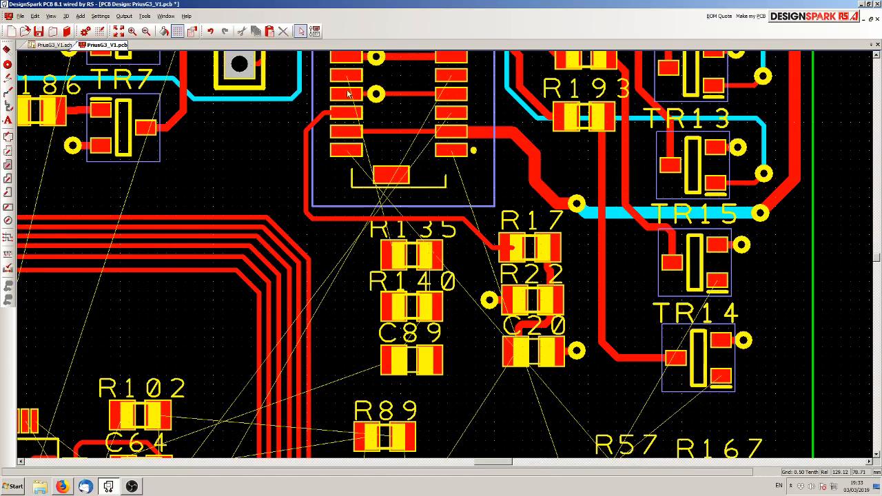
Step: Route the DC_BUS2 track from its connector pad around the DC_BUS1 track to R135's left pad, using Signal Min style, width 0.25, on all segments
scroll(367, 86, up, 2)
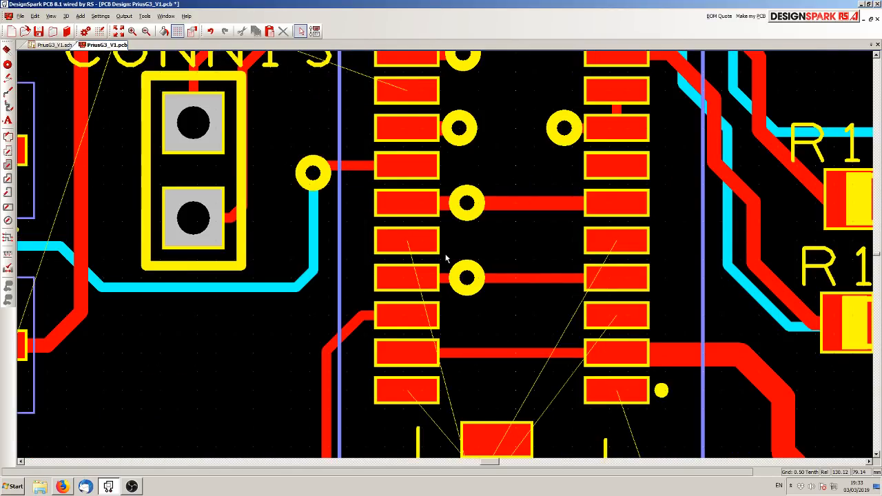
scroll(449, 262, down, 2)
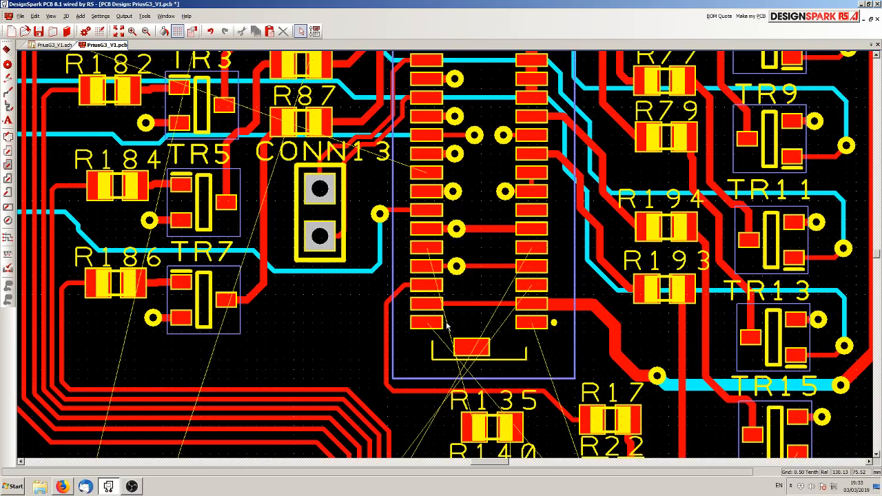
drag(447, 325, 376, 273)
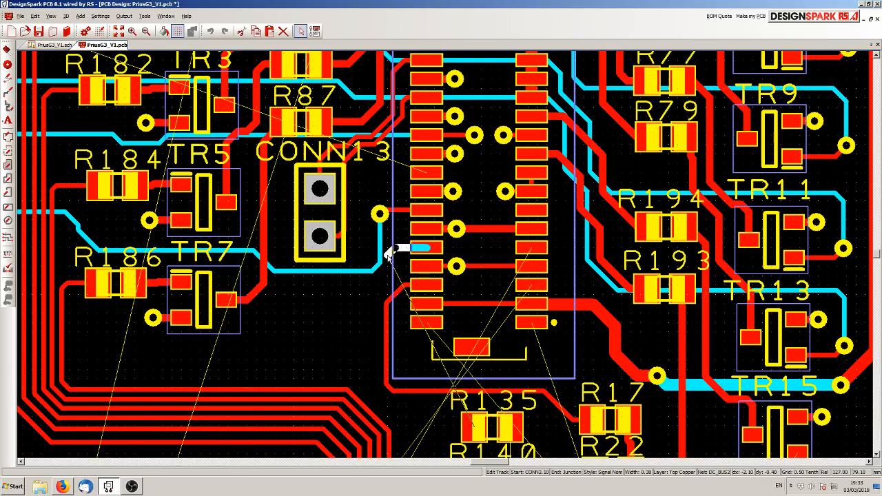
click(385, 254)
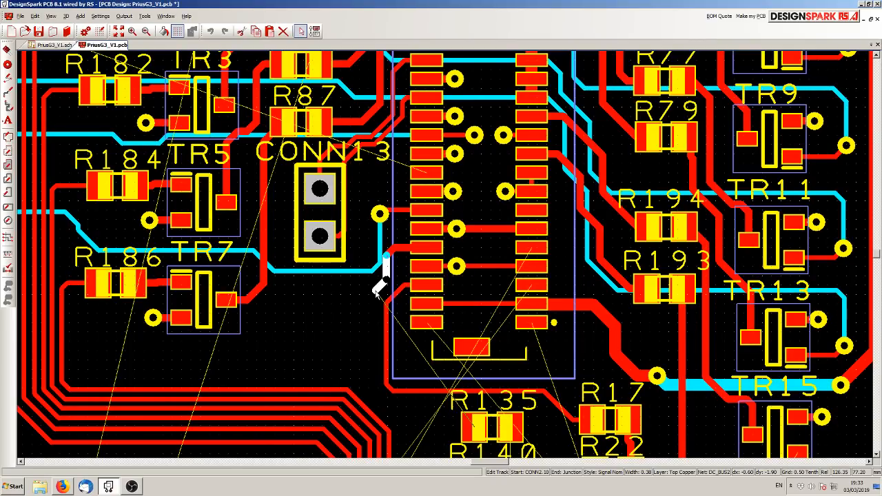
key(s)
click(432, 282)
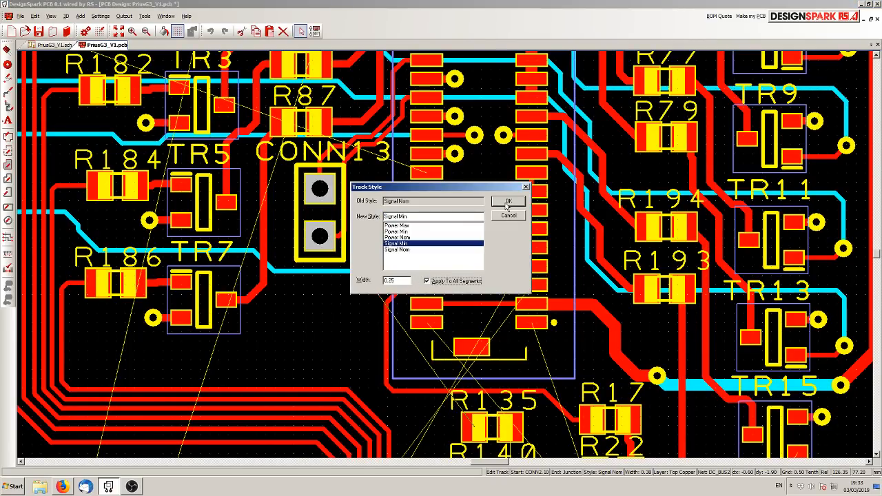
click(508, 202)
click(376, 290)
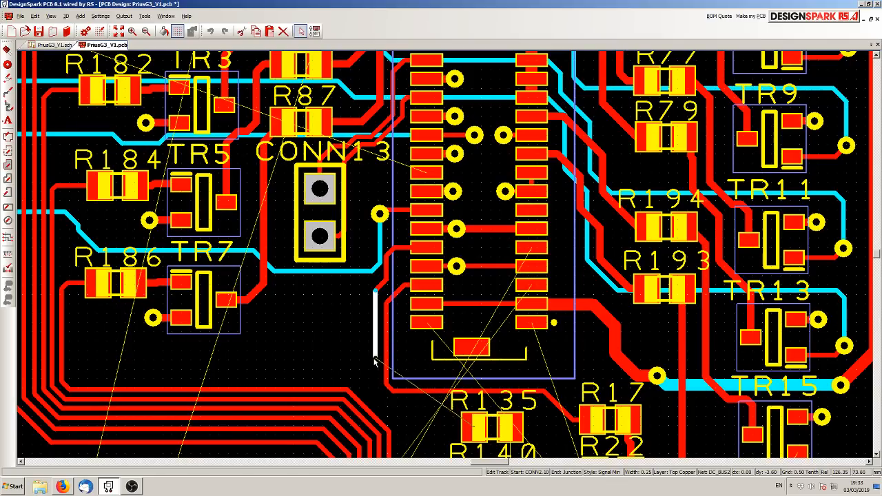
click(385, 408)
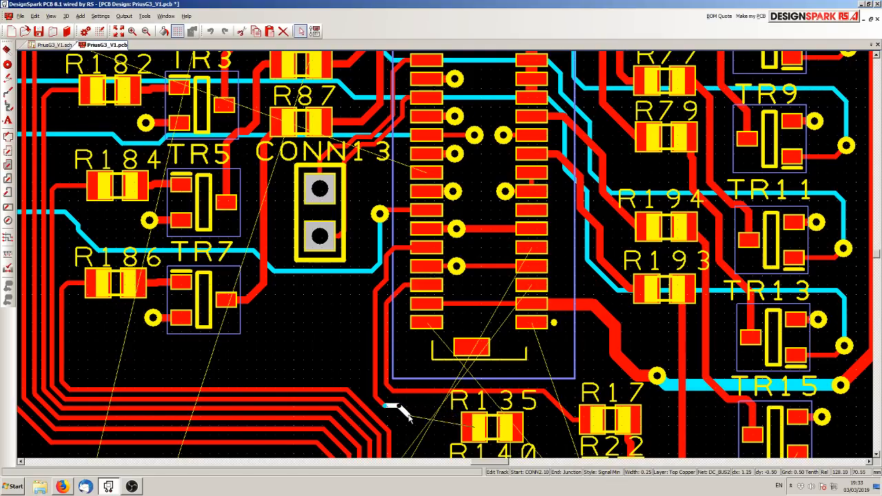
click(435, 425)
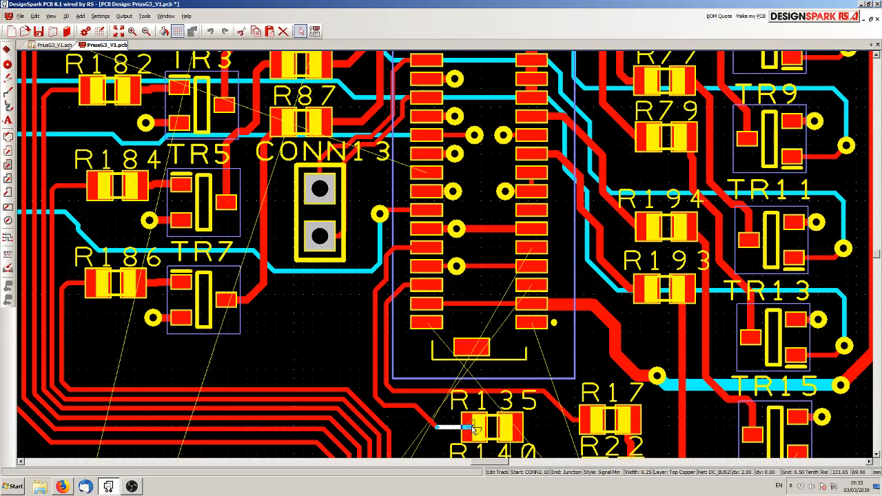
click(470, 429)
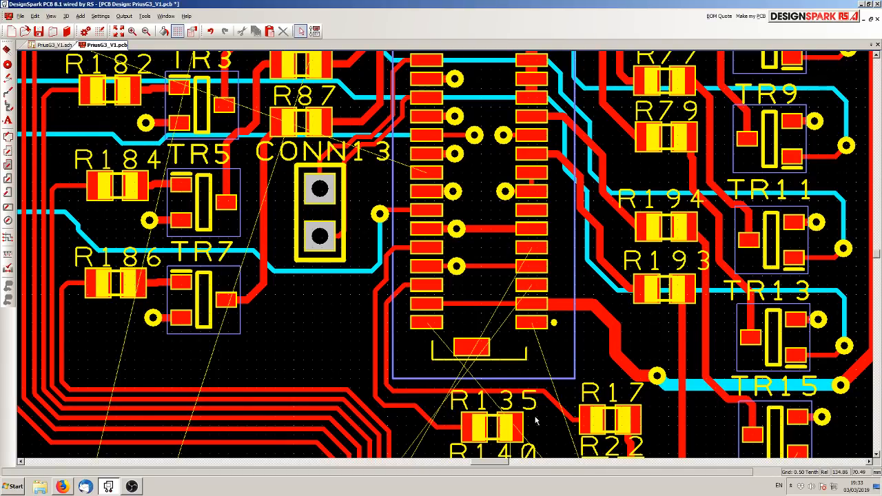
Step: Route Signal Nom tracks from R135's right pad to R140's right pad and on to C89's left pad
scroll(536, 420, down, 2)
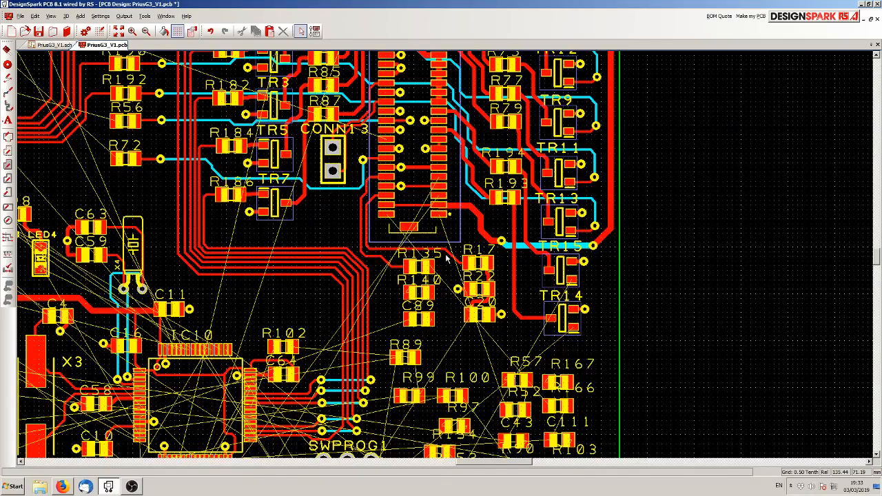
scroll(447, 258, up, 4)
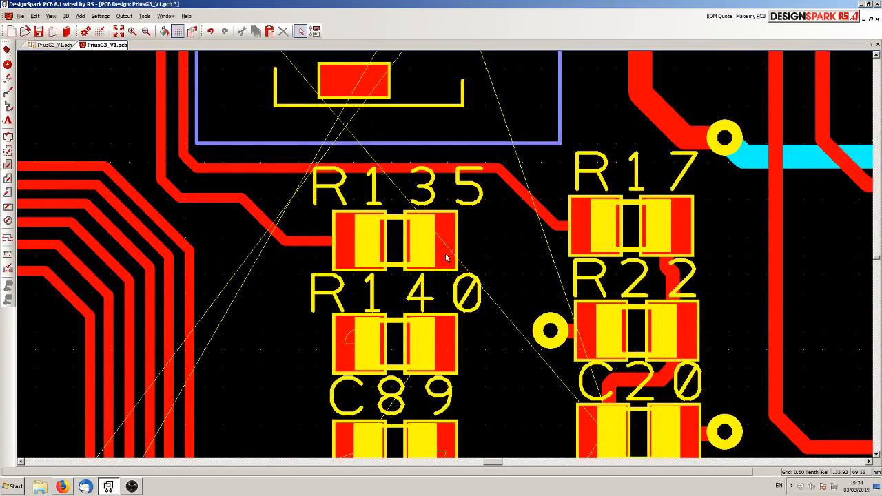
drag(433, 248, 428, 338)
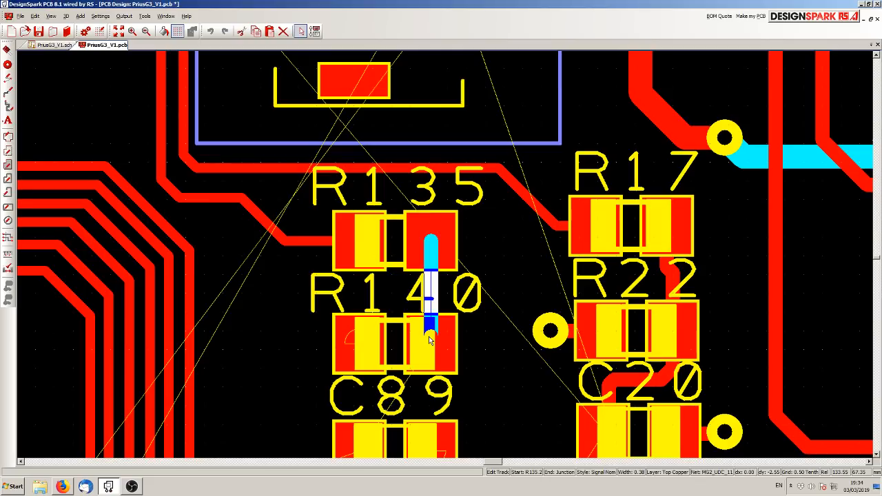
scroll(445, 255, down, 2)
scroll(470, 221, up, 2)
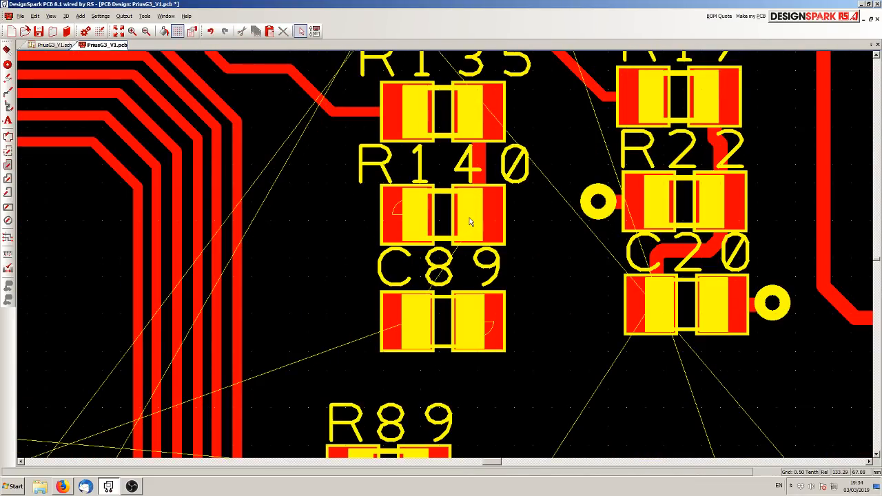
drag(471, 221, 409, 293)
Step: Route a short GND track from C89's right pad ending on a via, and align the via level with the pad
click(477, 324)
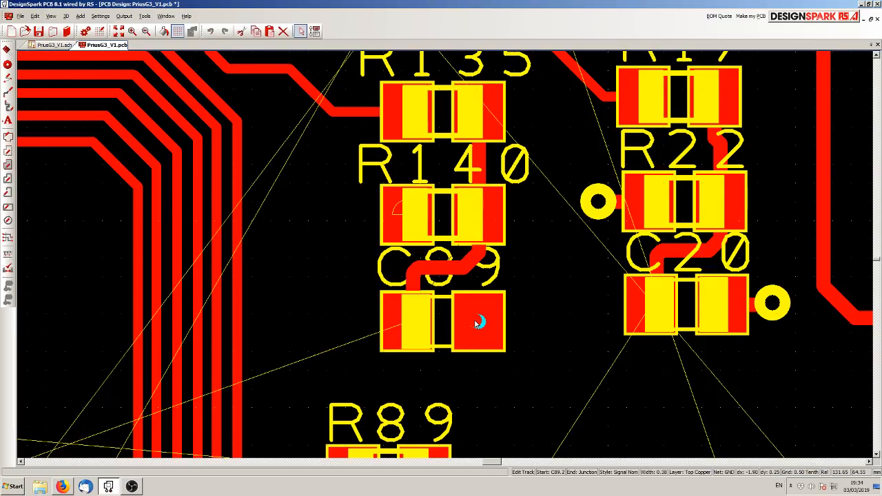
click(544, 309)
right_click(544, 309)
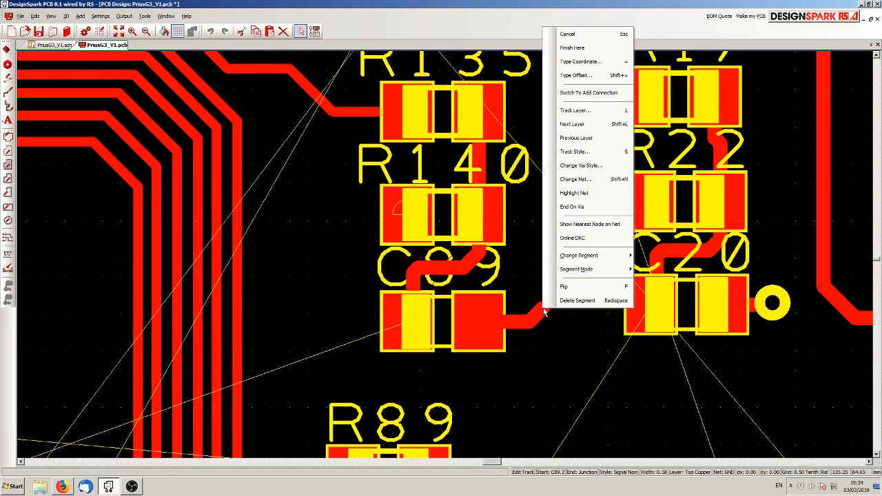
click(572, 206)
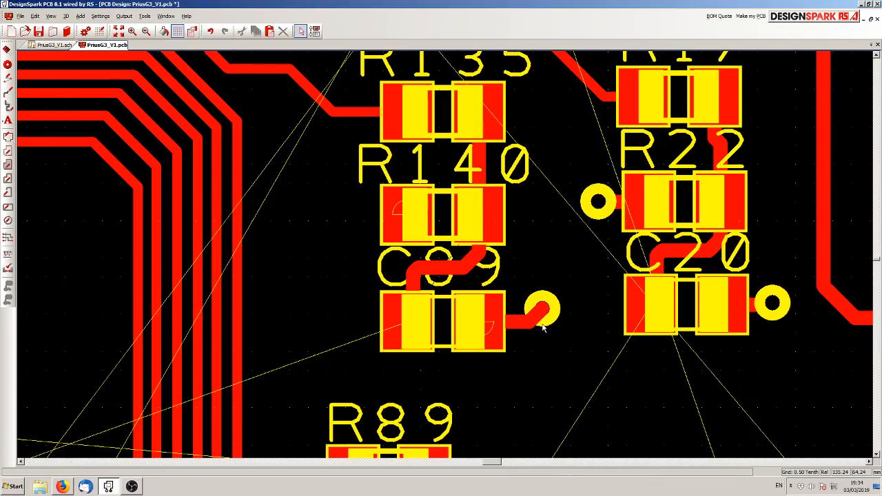
scroll(544, 329, up, 2)
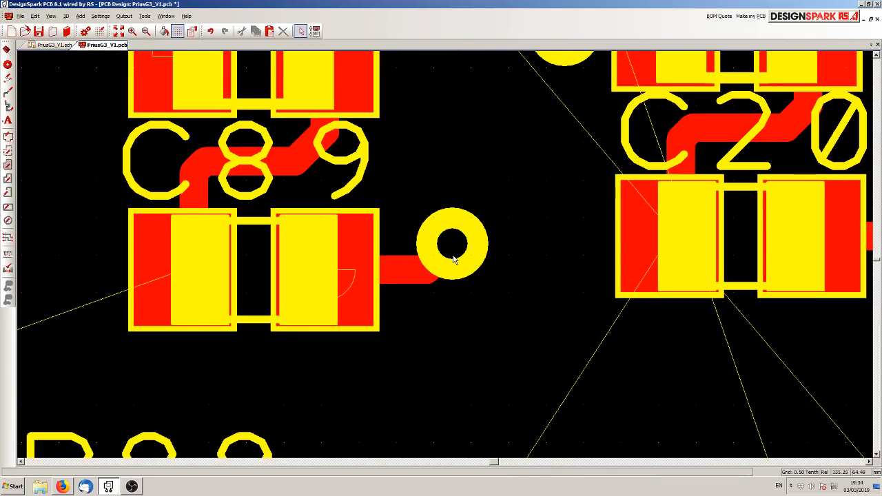
drag(453, 259, 438, 281)
Step: Route a short GND track from R140's left pad ending on a via, and place the via level with the pad
scroll(522, 296, down, 2)
scroll(446, 258, down, 2)
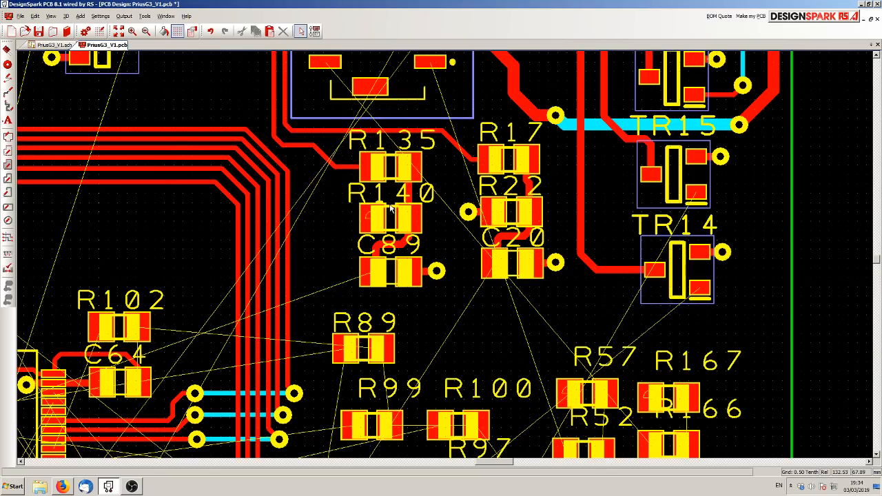
scroll(306, 166, up, 2)
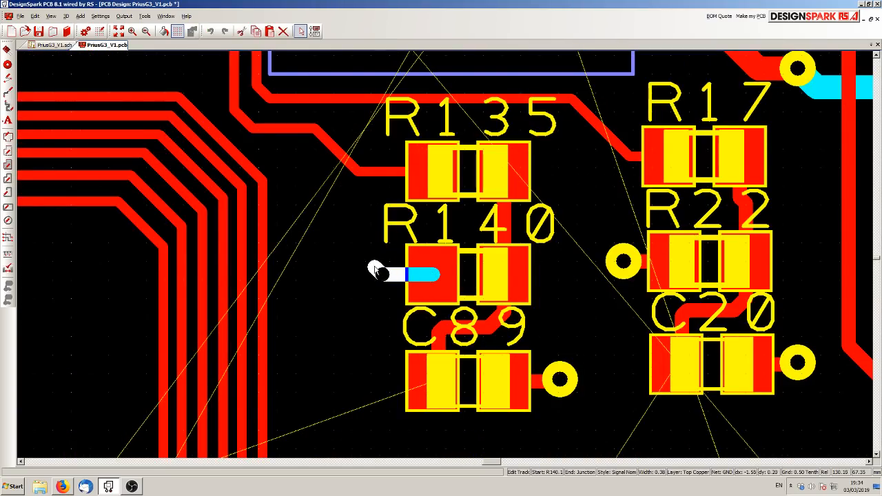
right_click(371, 266)
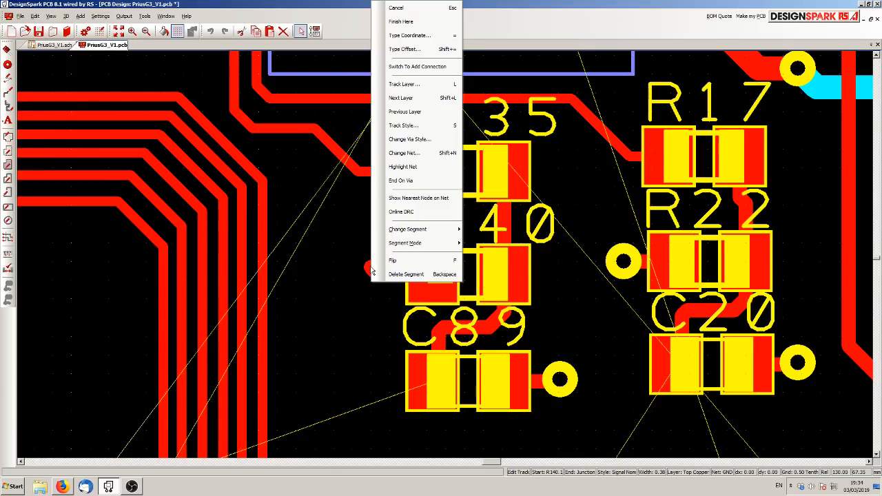
click(401, 181)
scroll(380, 275, up, 2)
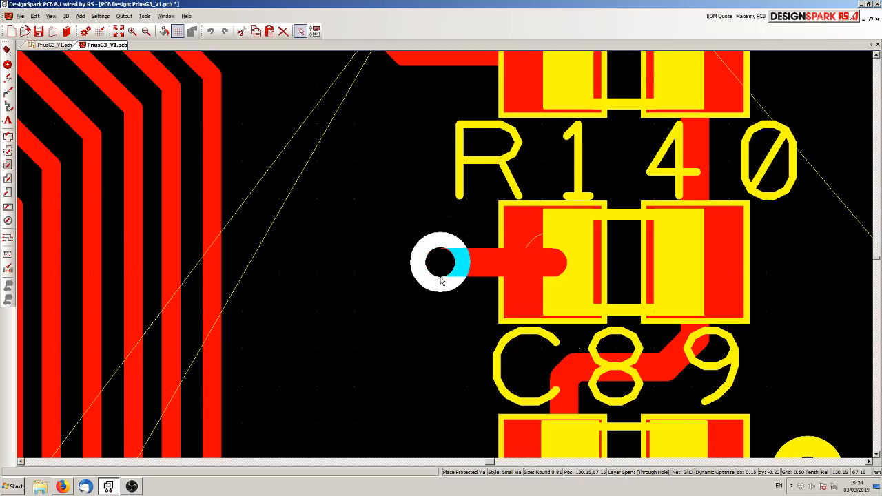
click(441, 280)
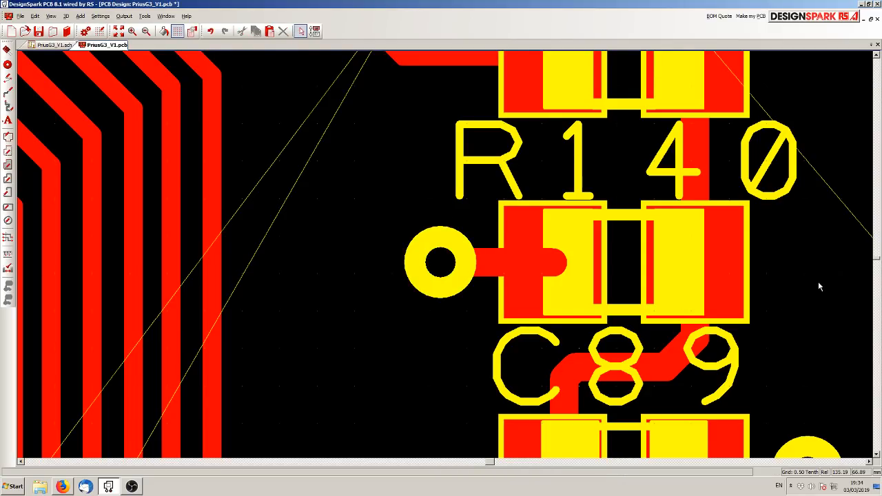
Step: Shift the diagonal segment of the DC_BUS2 track closer to R135's left pad
scroll(814, 290, down, 3)
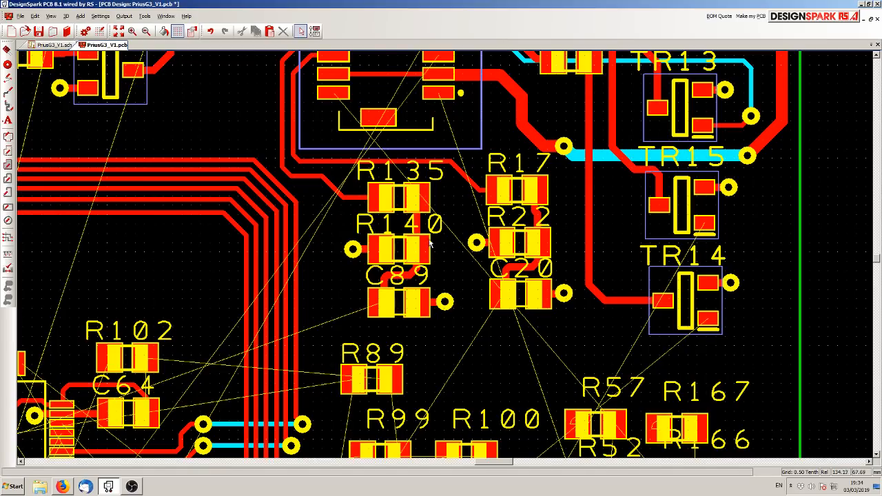
scroll(348, 198, up, 1)
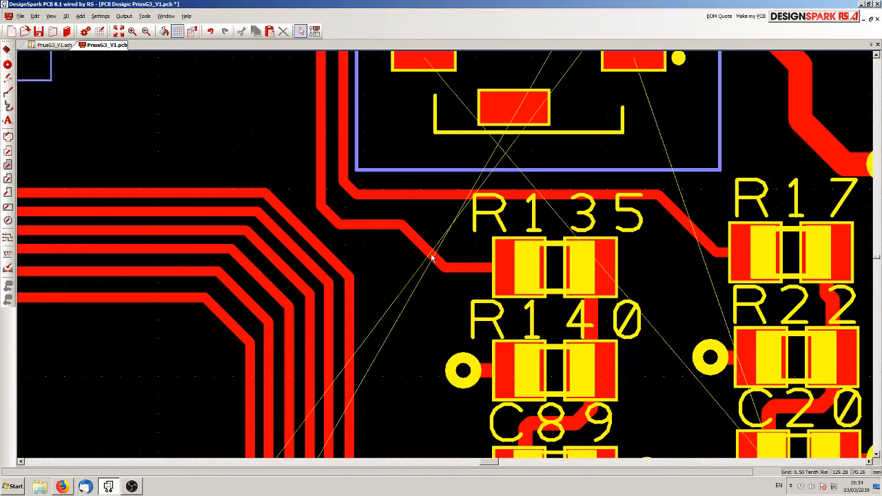
drag(429, 249, 447, 273)
Step: Examine the space around the DC_BUS1 and DC_BUS2 components and their unrouted connections towards IC10, and switch to the PriusG3_V1 schematic
scroll(448, 273, down, 5)
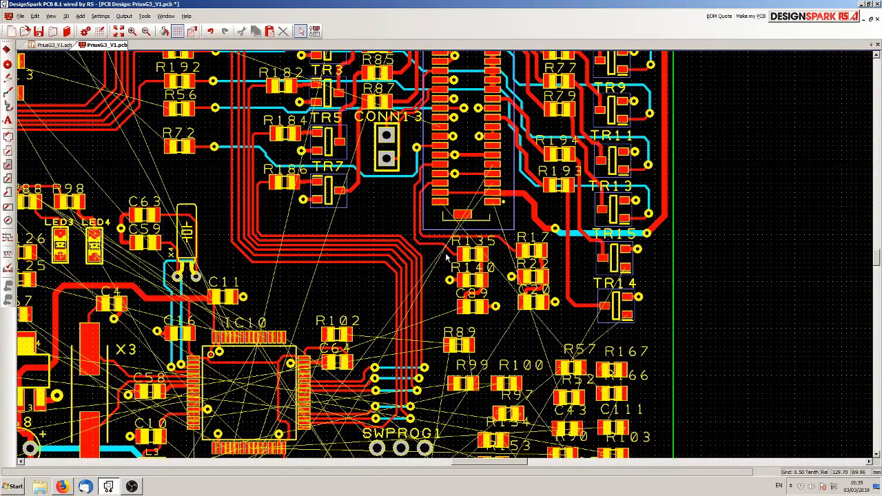
scroll(446, 257, down, 3)
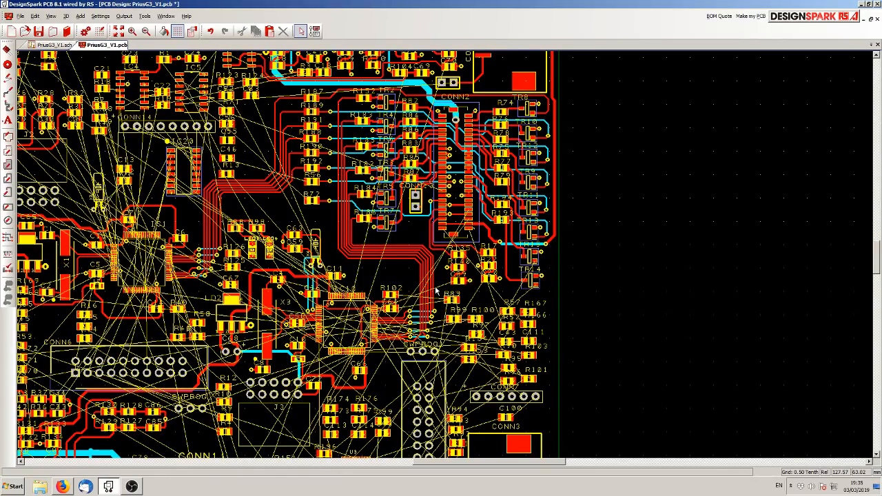
scroll(436, 291, up, 3)
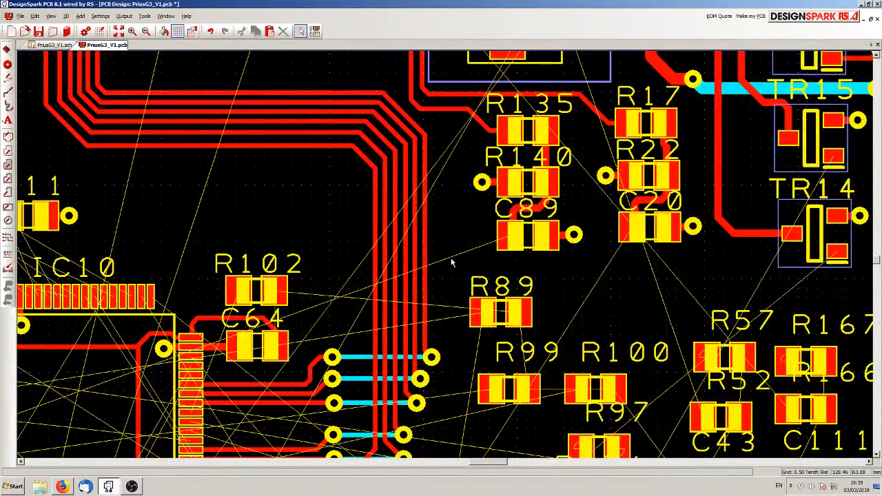
scroll(449, 261, down, 2)
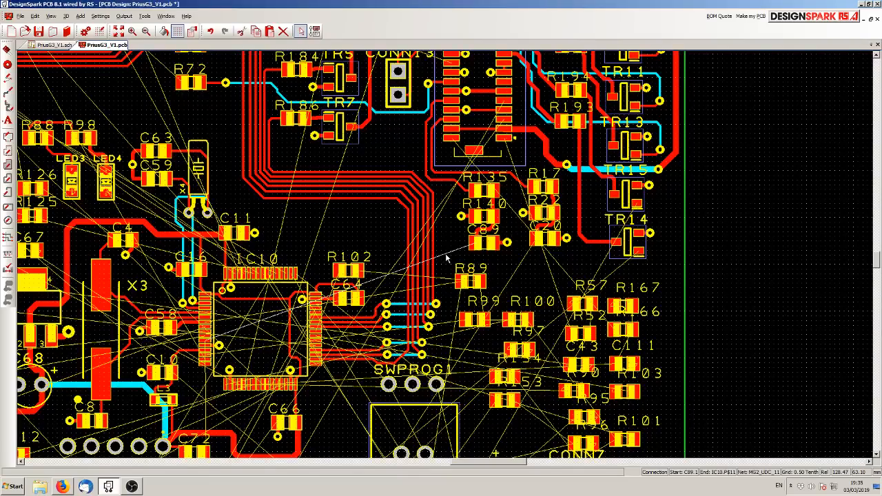
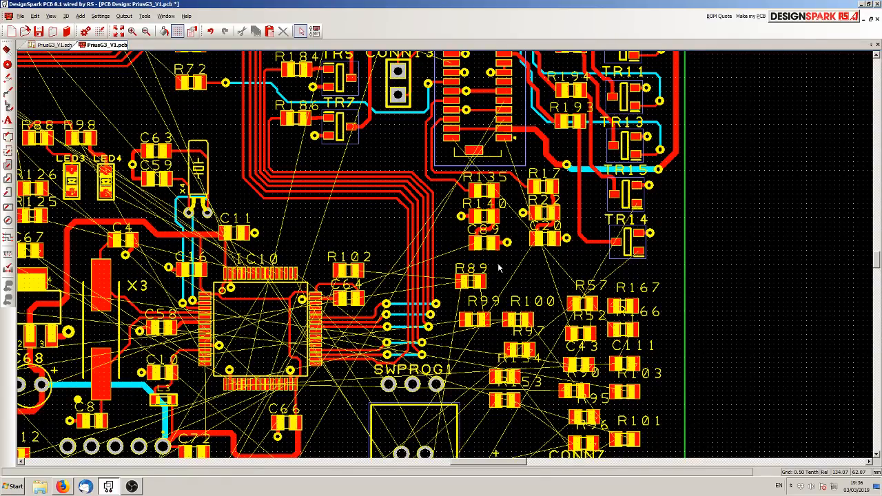
scroll(445, 253, up, 2)
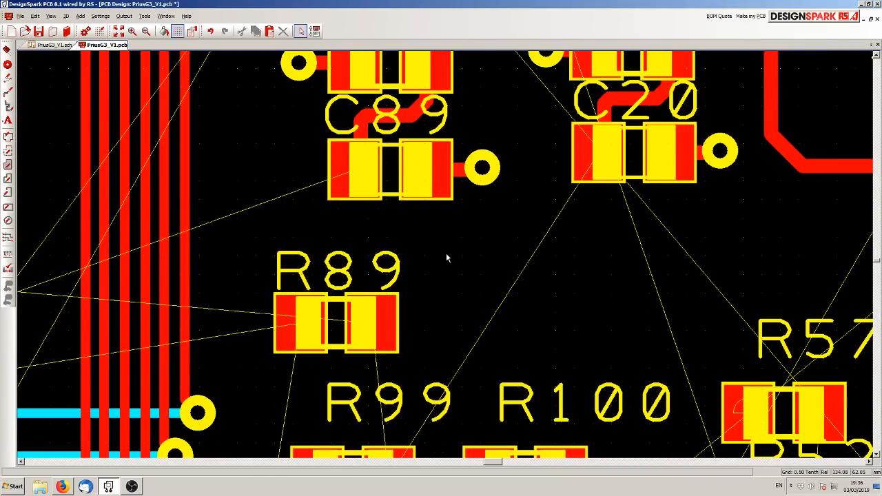
scroll(446, 258, down, 2)
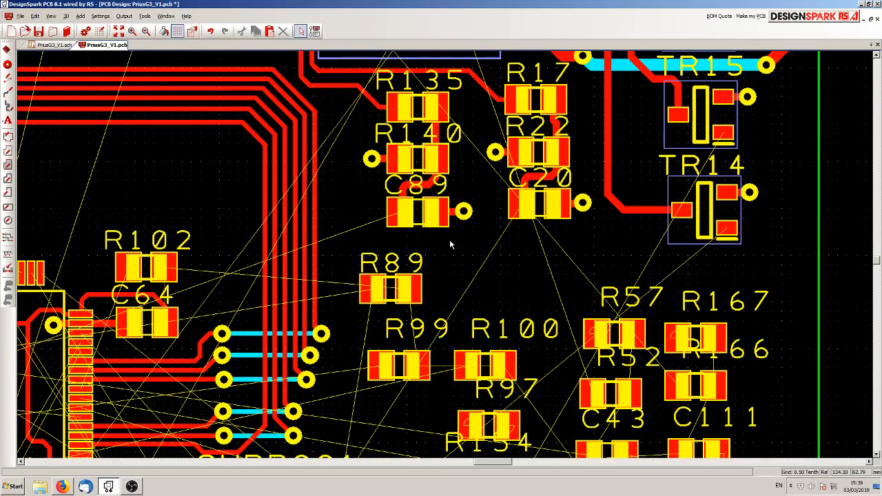
scroll(449, 244, up, 1)
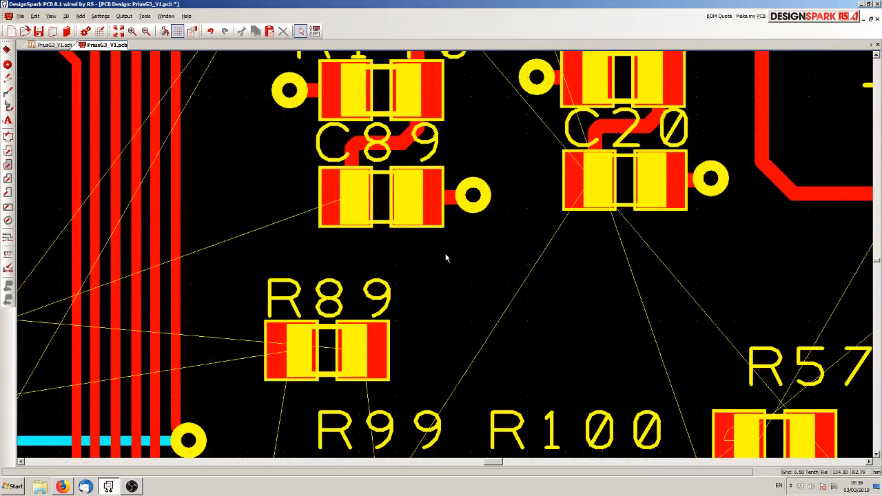
scroll(446, 258, down, 1)
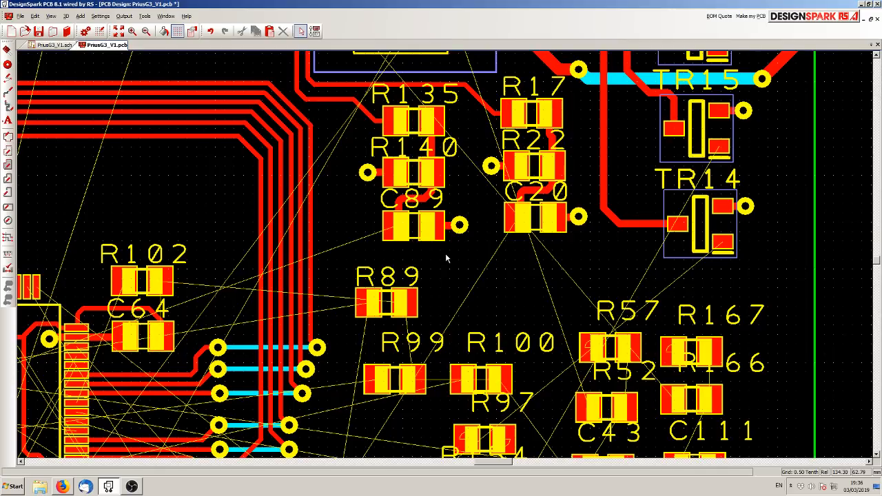
scroll(446, 253, down, 1)
scroll(445, 253, down, 1)
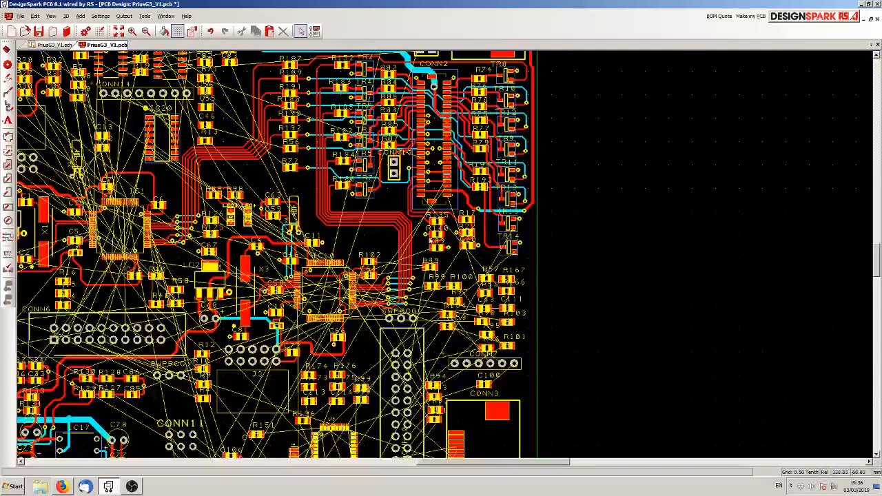
click(64, 45)
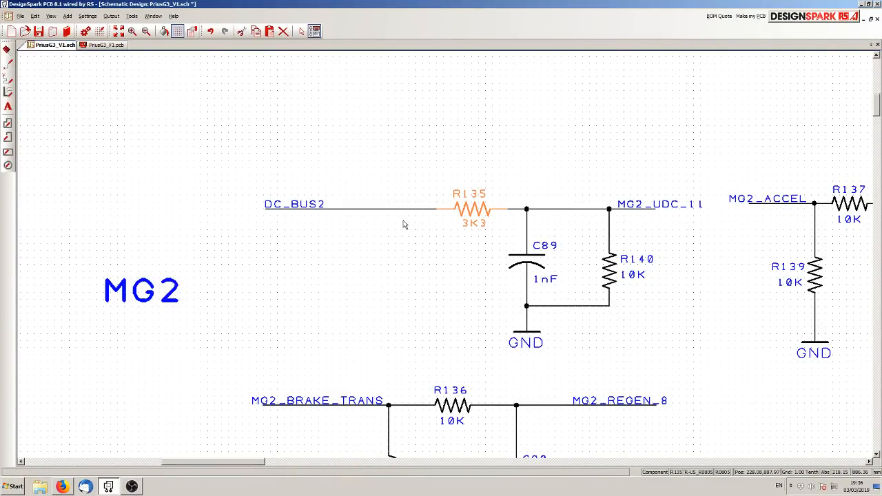
Step: Find the MG1_ACCEL circuit in the schematic's analog inputs and cross-probe R21 to locate it on the board
scroll(445, 258, down, 1)
scroll(445, 258, down, 1)
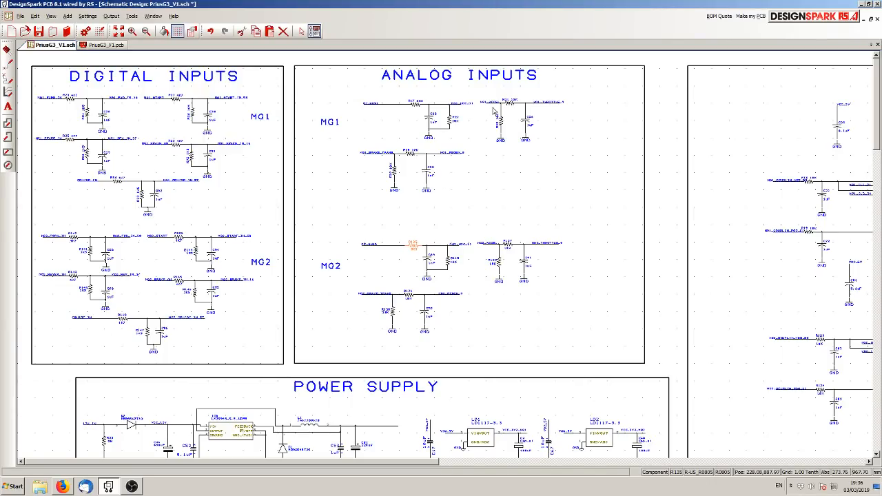
scroll(446, 258, up, 1)
scroll(446, 259, up, 1)
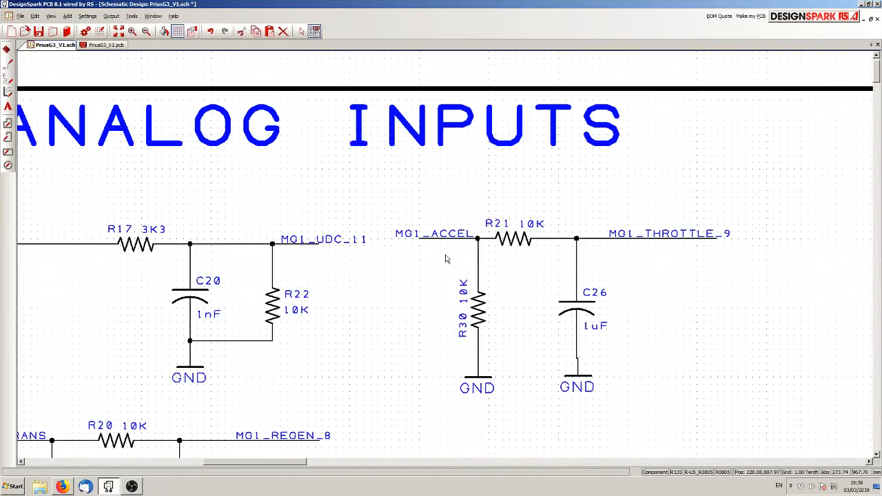
click(514, 239)
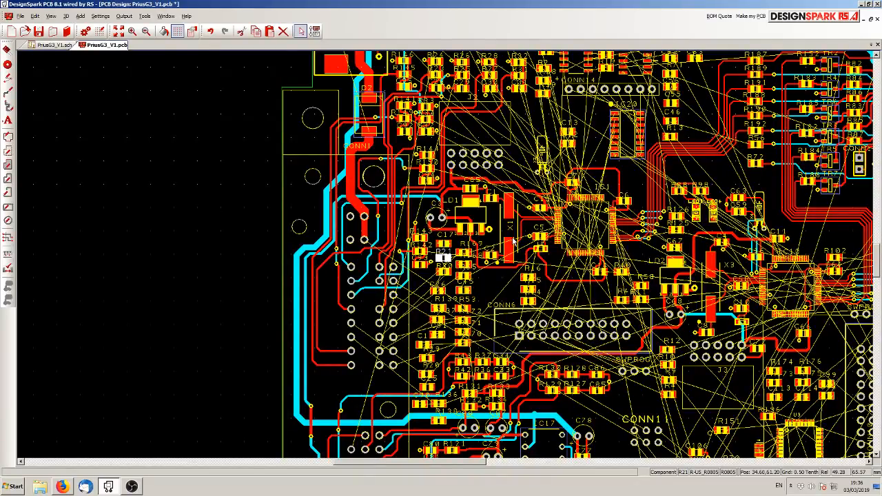
scroll(450, 264, up, 3)
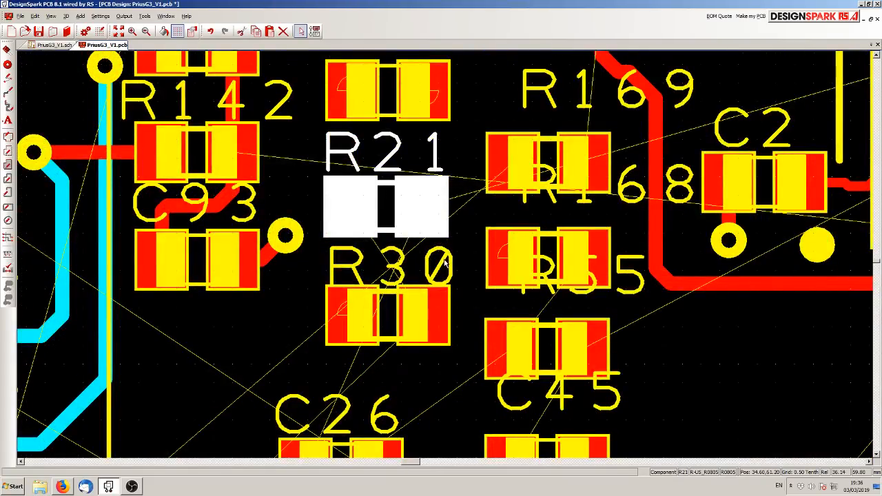
Step: Swap the positions of R21 and R30 so that R30 sits directly above R21
drag(376, 222, 235, 405)
drag(395, 329, 387, 211)
drag(248, 365, 382, 293)
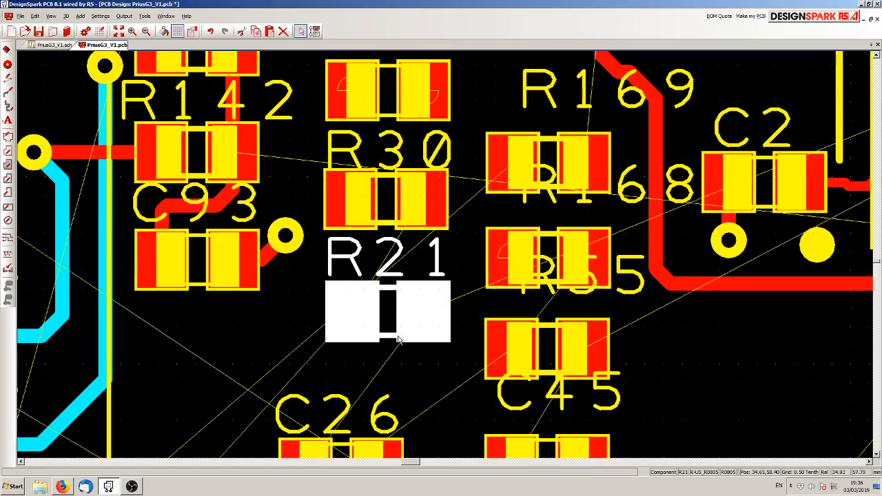
click(417, 376)
scroll(417, 375, down, 2)
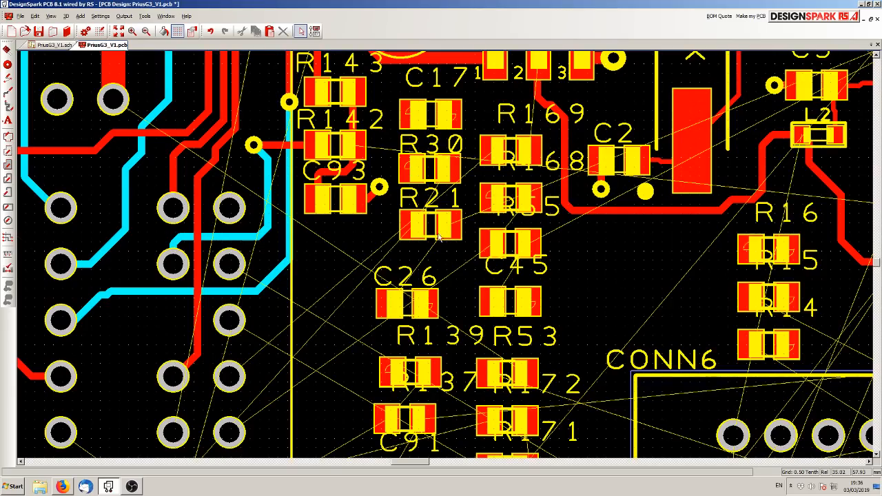
Step: Check the MG1_ACCEL circuit in the schematic and move C26 directly below R21, in line with it
click(58, 45)
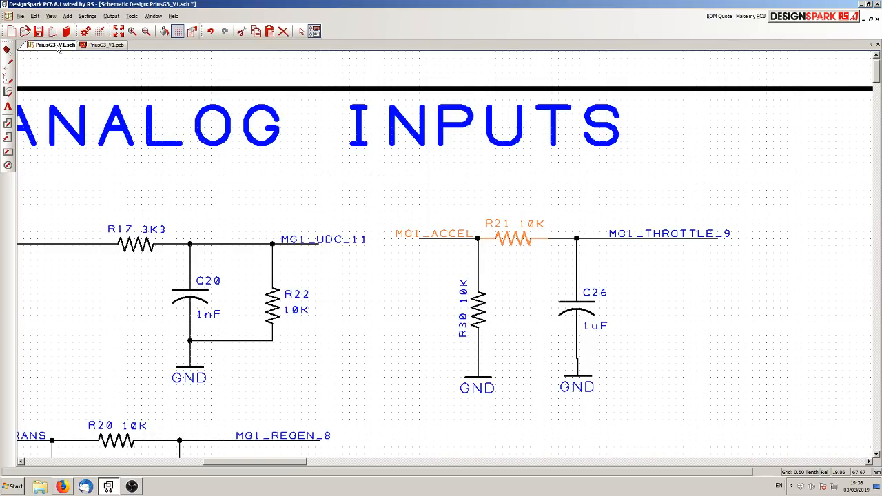
click(98, 45)
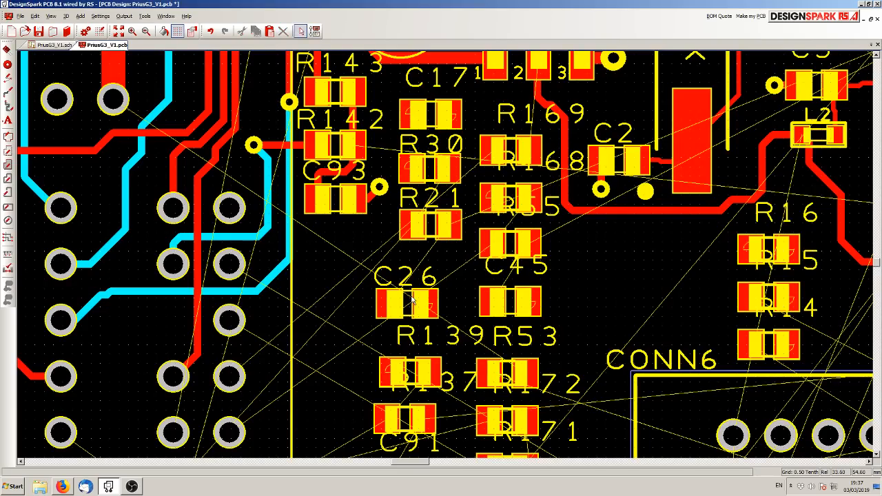
drag(415, 301, 438, 280)
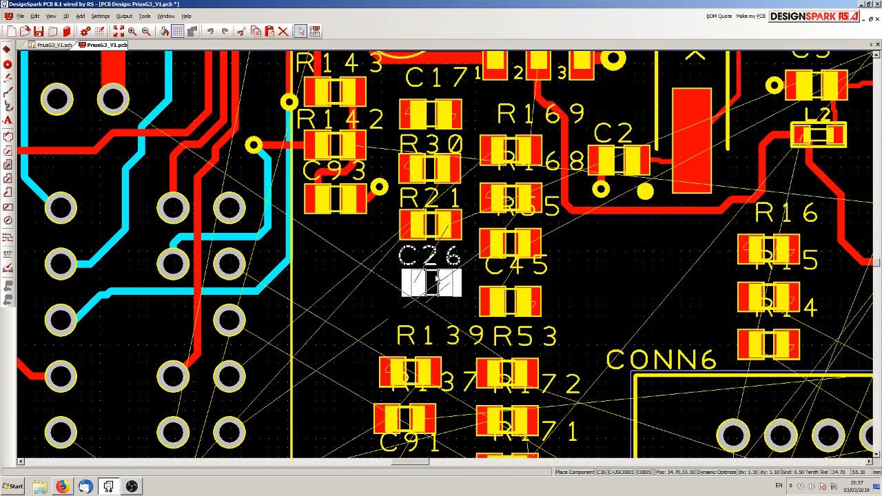
click(436, 282)
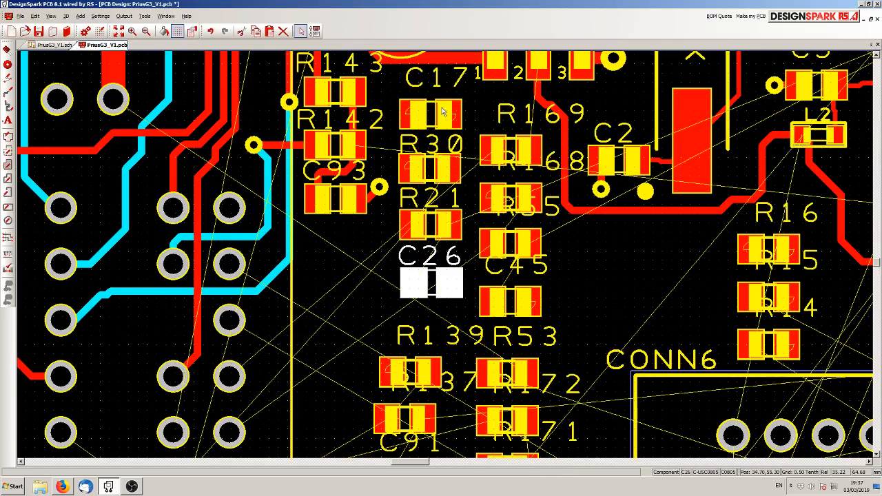
Step: Cross-probe C17 from the board to the schematic and examine its place in the power supply section
scroll(443, 113, up, 3)
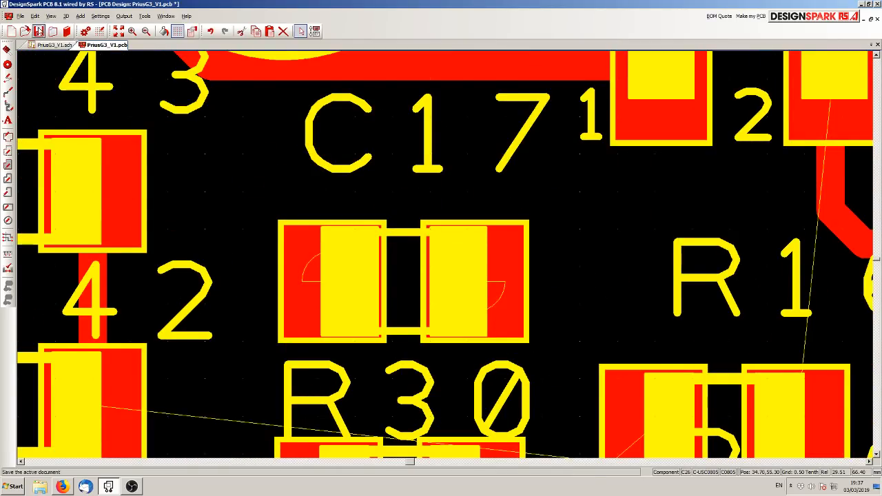
click(35, 16)
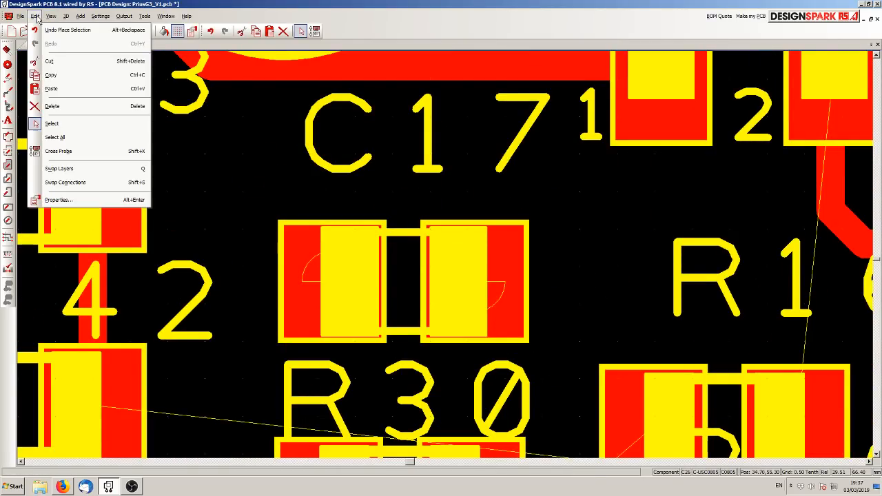
click(56, 151)
click(91, 46)
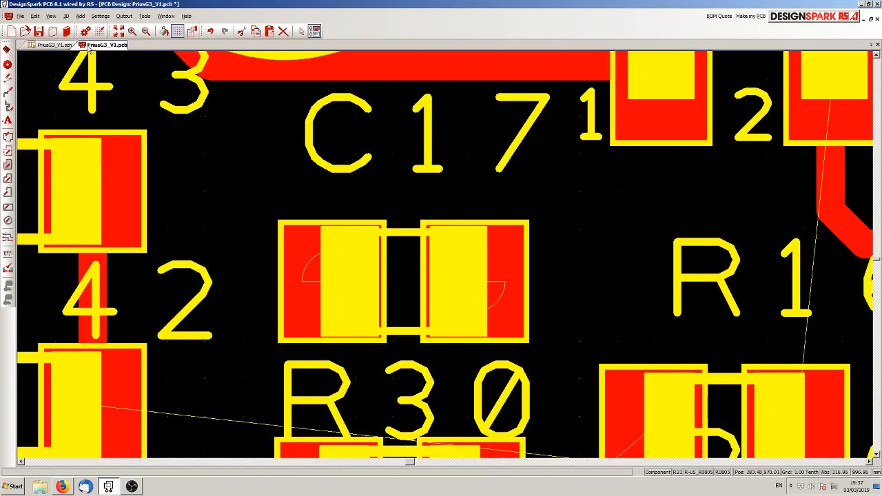
click(409, 235)
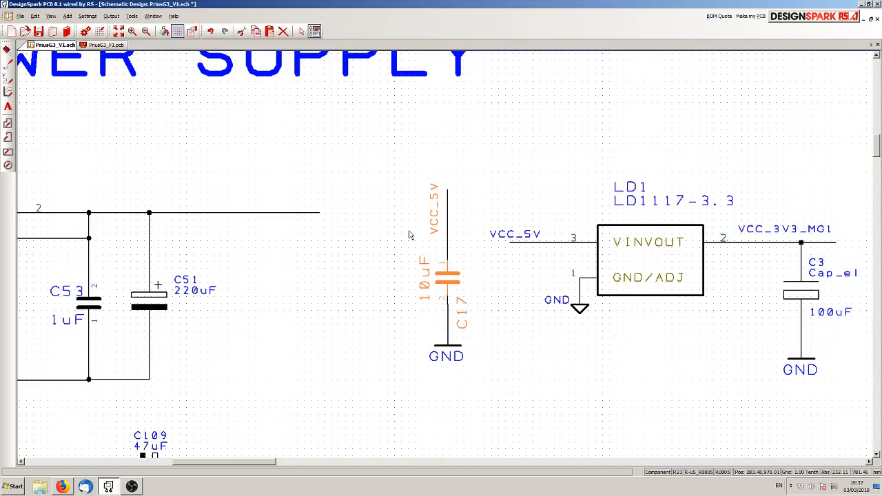
scroll(469, 270, down, 2)
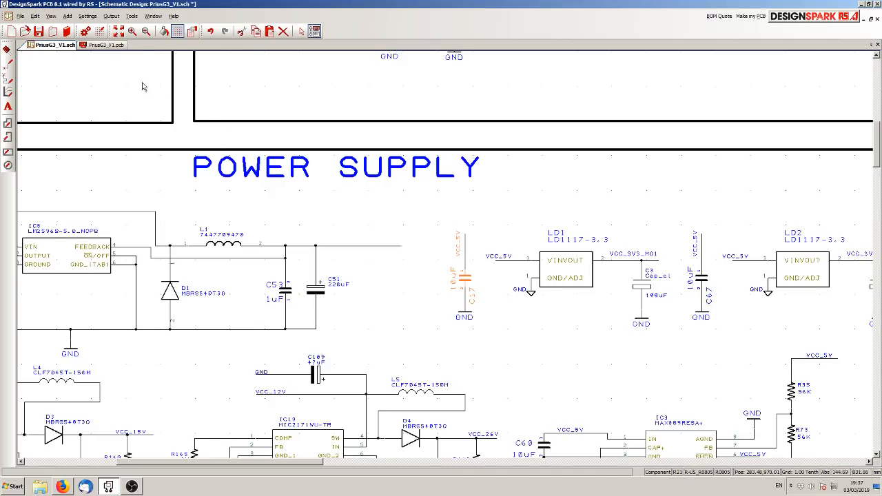
Step: Return to the board in selection mode and move C17 up to the free space beside C3, above R143
click(102, 45)
click(34, 16)
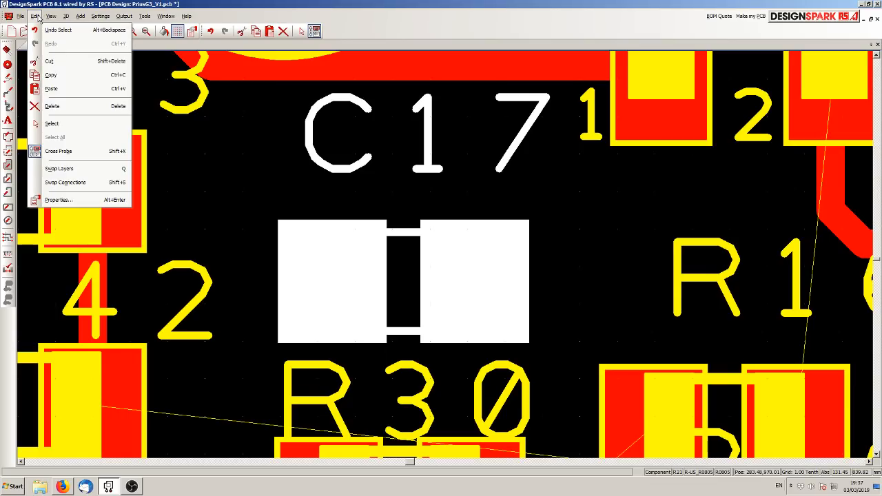
click(68, 123)
scroll(309, 261, down, 4)
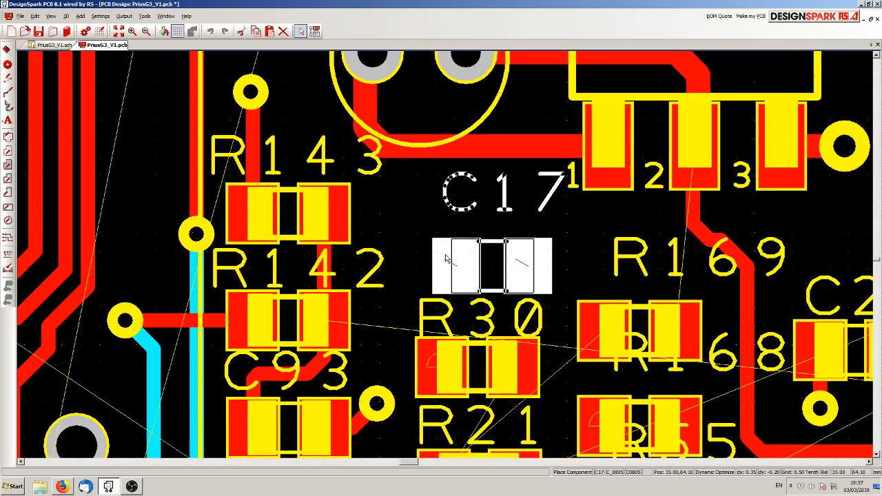
scroll(447, 260, down, 2)
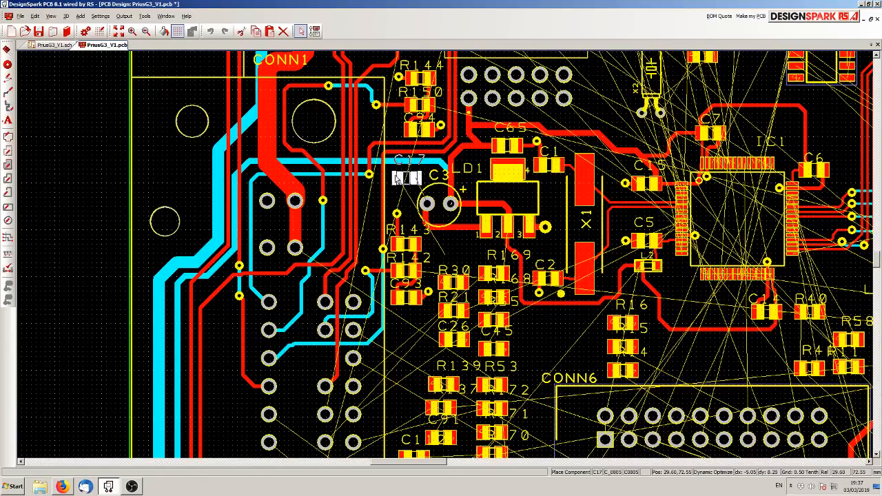
click(397, 178)
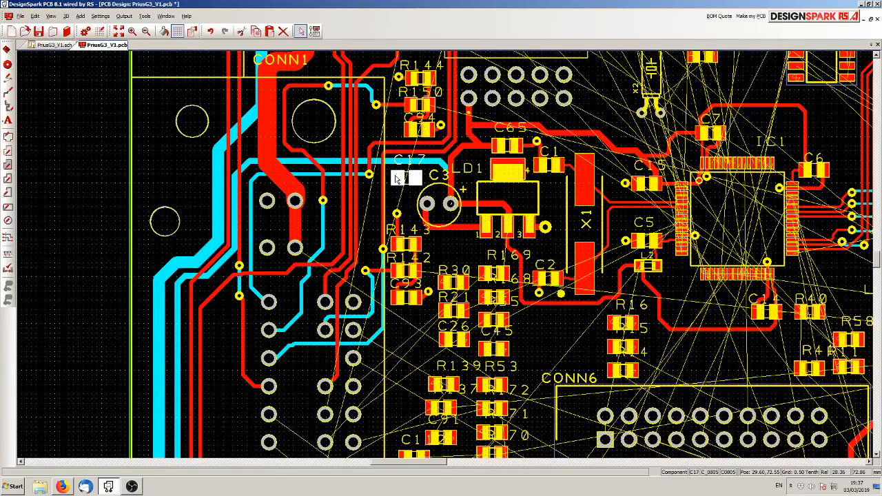
click(449, 244)
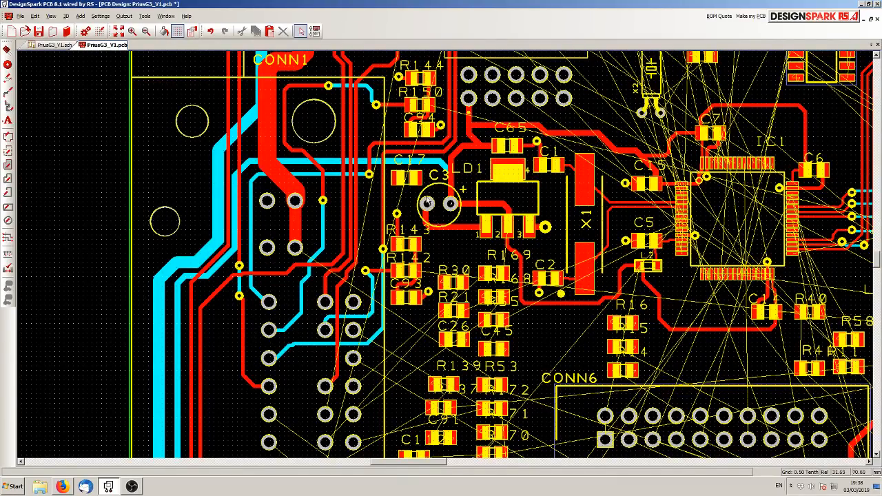
Step: Route the GND track from C17's right pad down to C3's left pad
scroll(417, 184, up, 4)
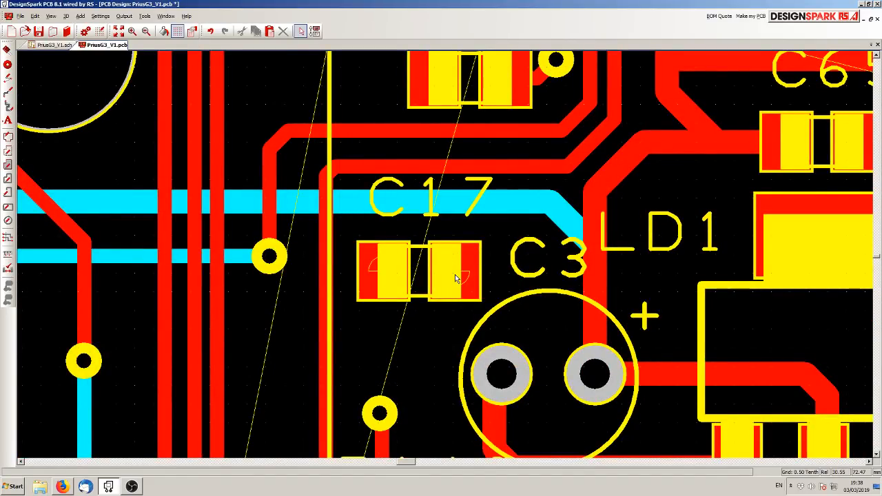
drag(459, 278, 500, 375)
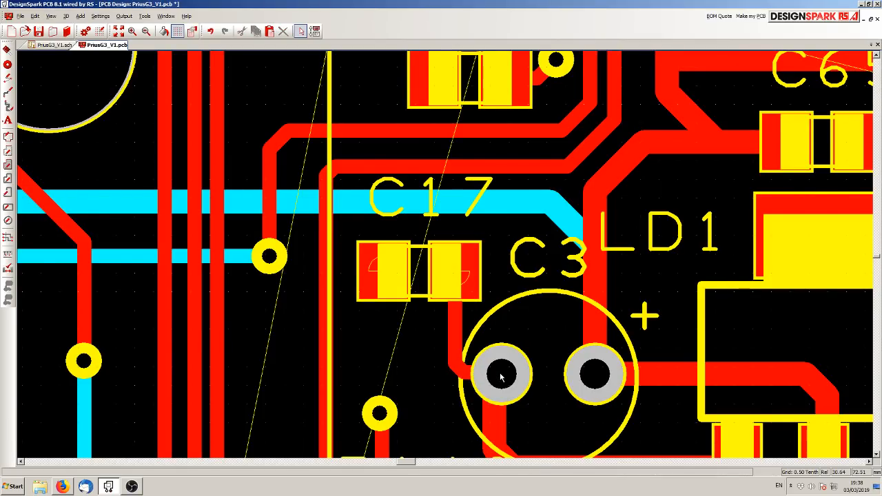
click(459, 323)
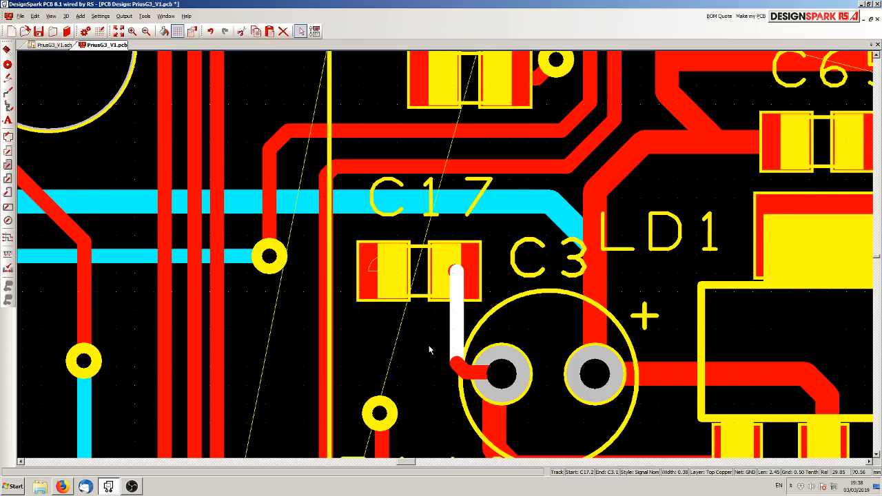
scroll(386, 396, down, 2)
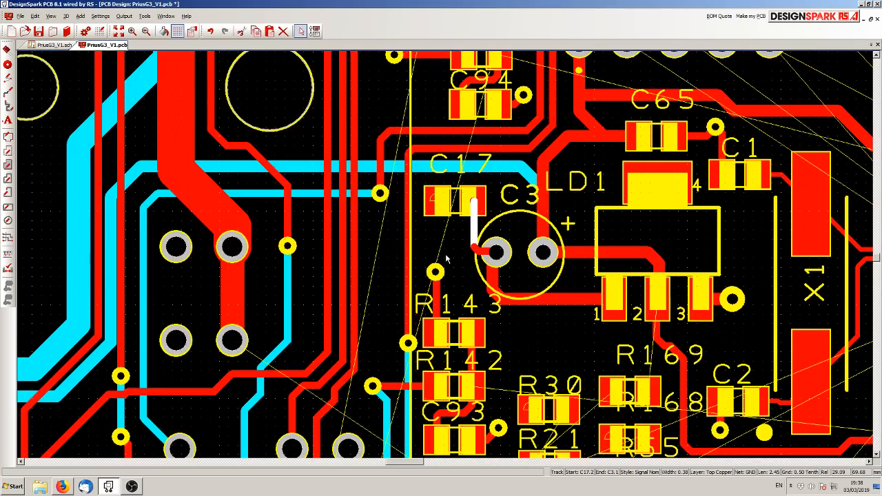
Step: Route a short VCC_5V track down from C17's left pad and end it on a via
scroll(447, 258, up, 2)
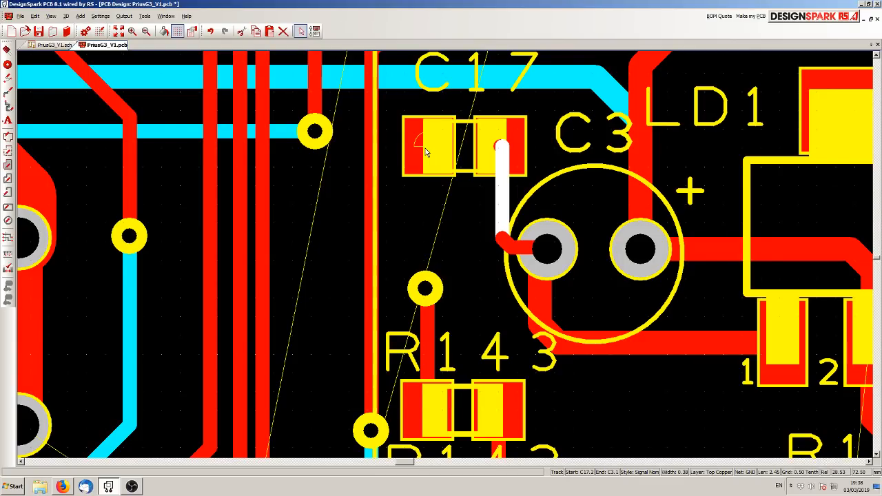
drag(426, 152, 413, 213)
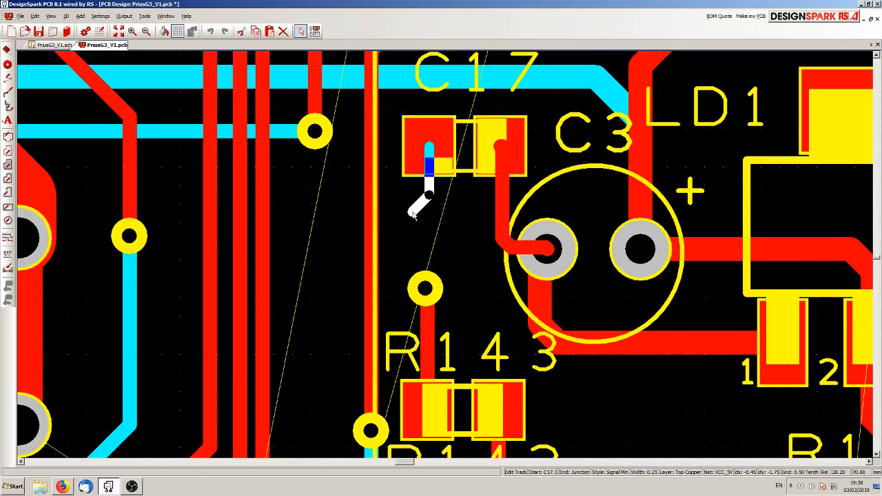
right_click(412, 214)
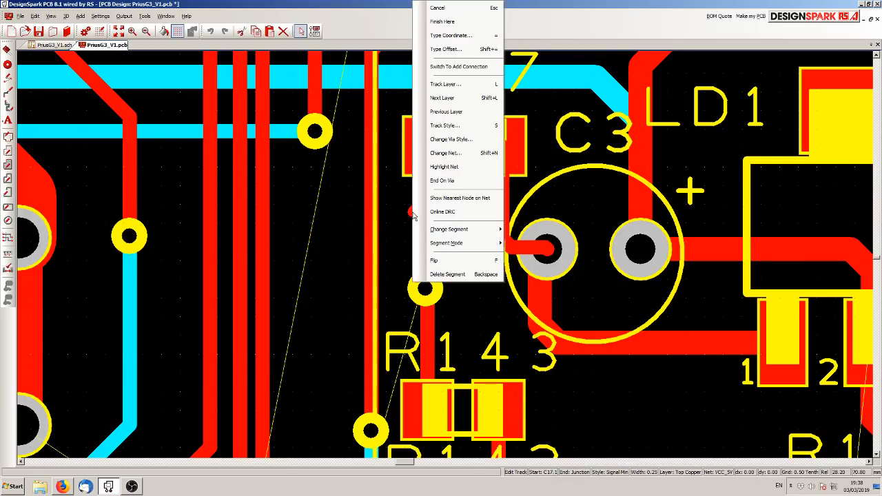
click(442, 180)
scroll(412, 211, down, 2)
scroll(445, 256, up, 1)
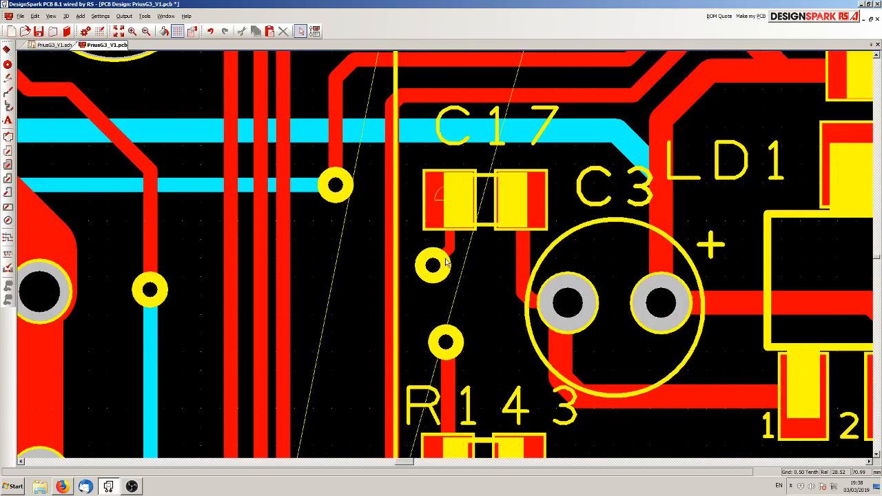
Step: Shift the VCC_5V via slightly closer to C17's left pad and move the C17 designator down close to its component
drag(447, 259, 448, 253)
click(480, 286)
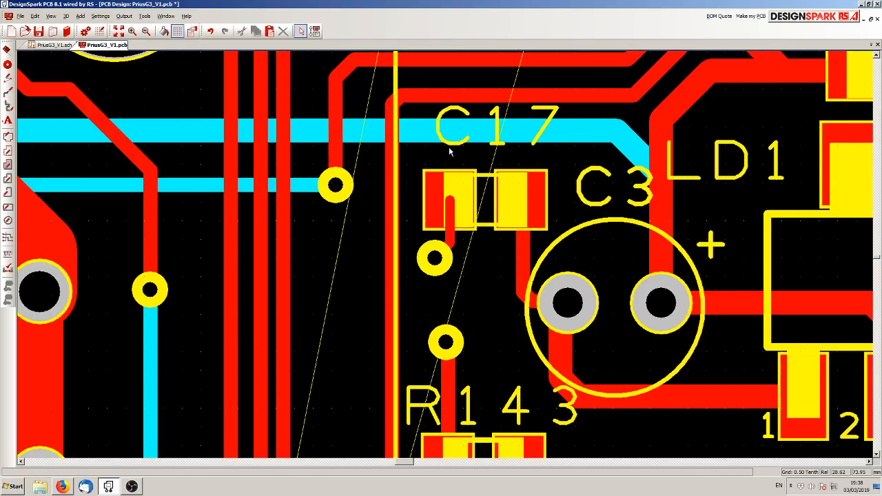
drag(453, 148, 441, 169)
click(485, 271)
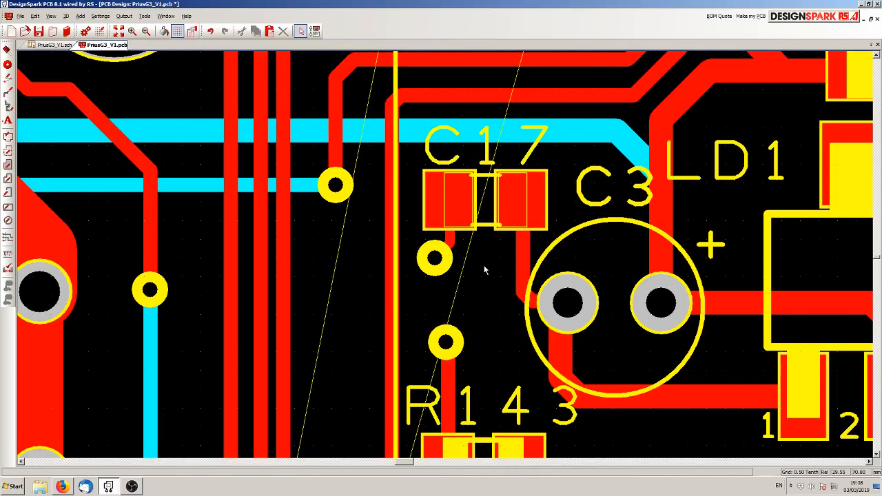
Step: Move R30, R21 and C26 together up beside R143, R142 and C93, and relocate C93's via below its right pad
scroll(446, 258, down, 2)
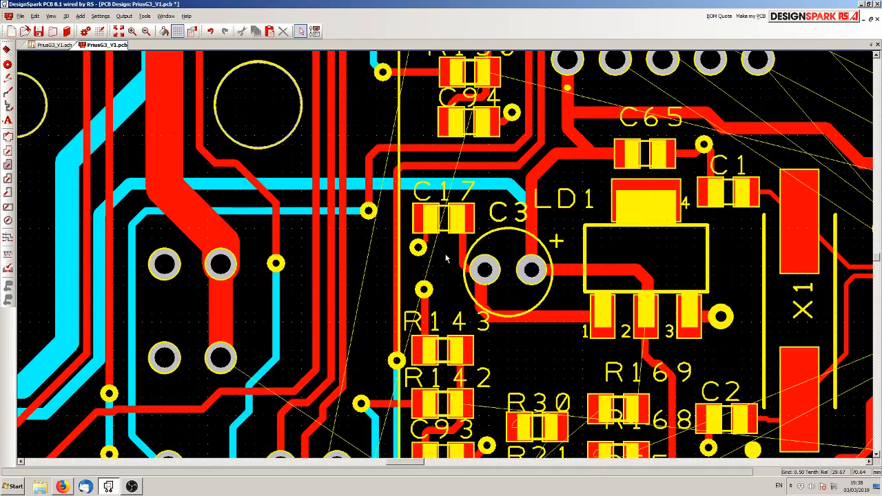
scroll(446, 258, down, 2)
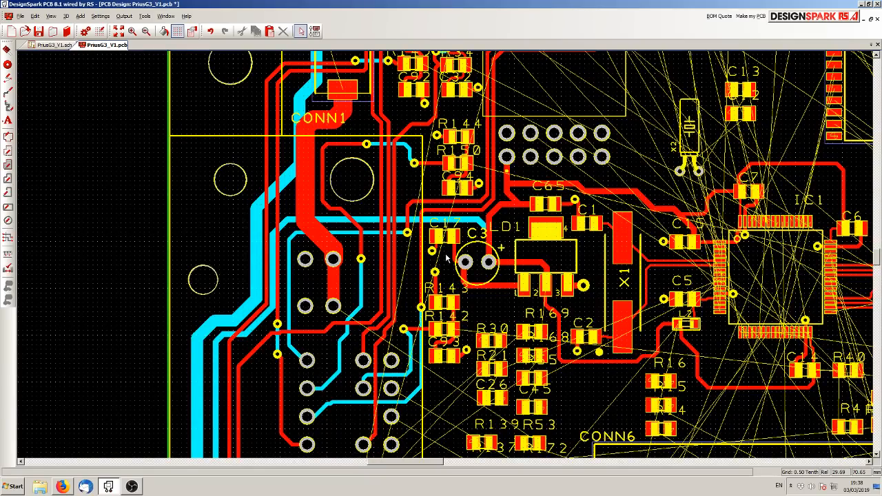
scroll(447, 258, up, 2)
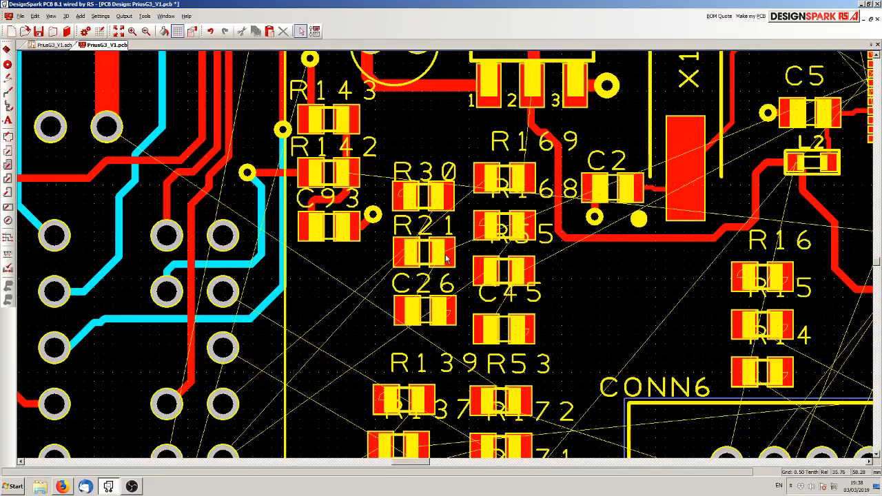
drag(444, 337, 419, 192)
drag(426, 260, 427, 187)
click(420, 276)
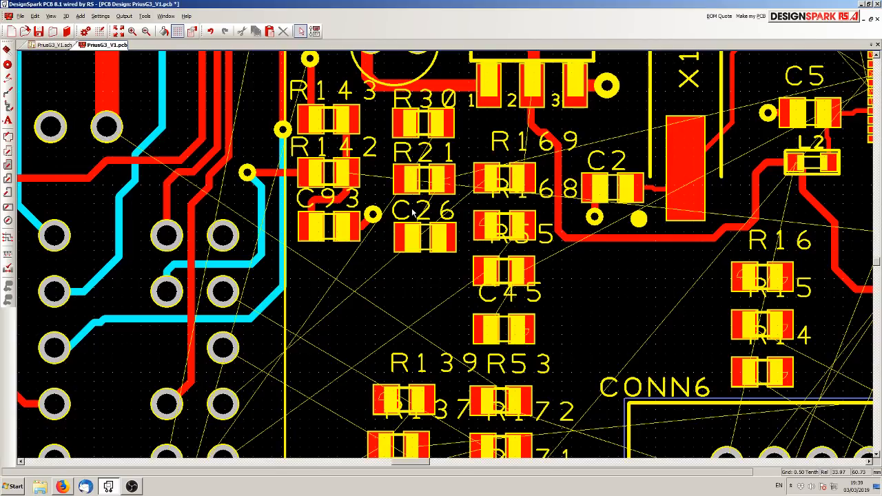
drag(373, 214, 346, 252)
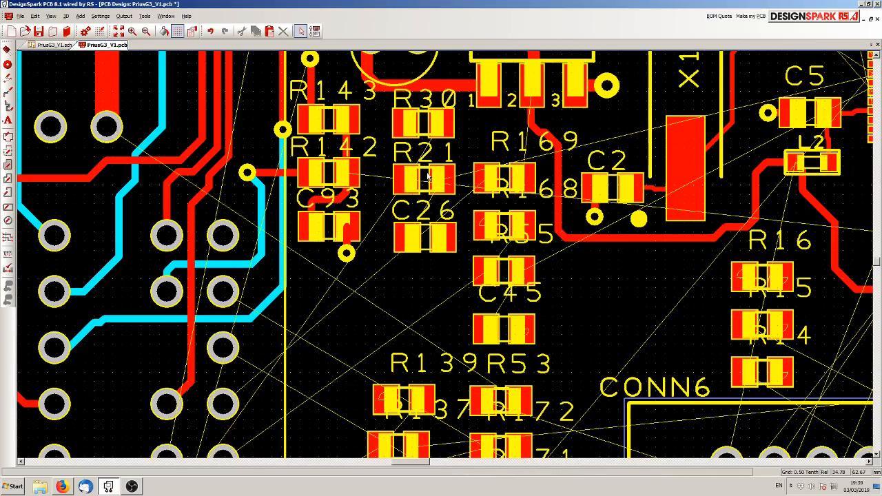
Step: Route a short GND track out from R30's left pad and end it on a via
scroll(410, 125, up, 2)
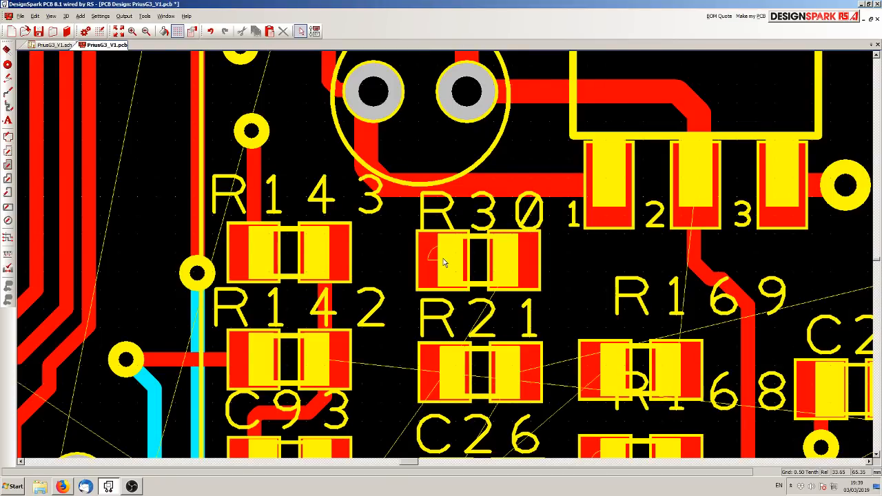
click(448, 259)
right_click(387, 257)
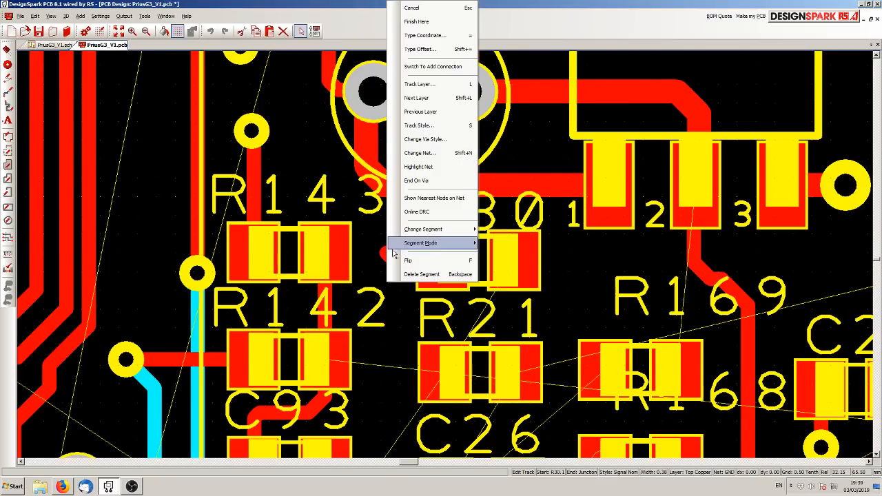
click(416, 180)
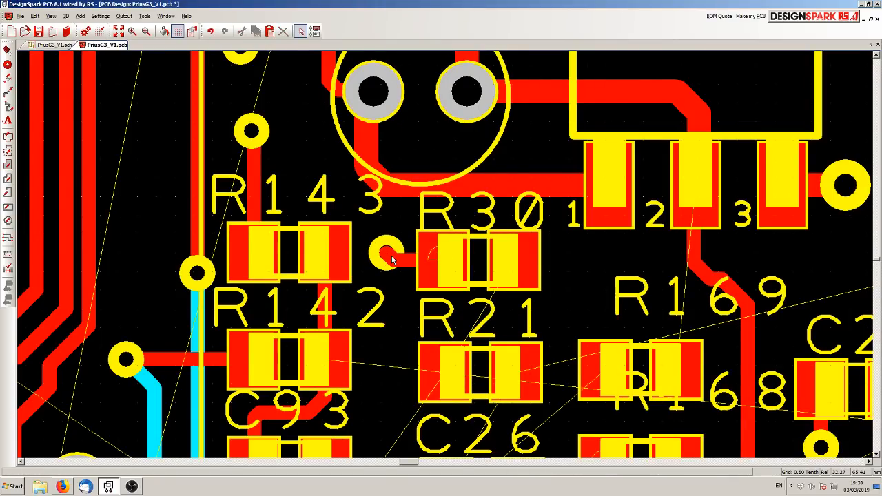
Step: Shift the GND via slightly closer to R30's left pad
scroll(389, 257, up, 2)
click(445, 265)
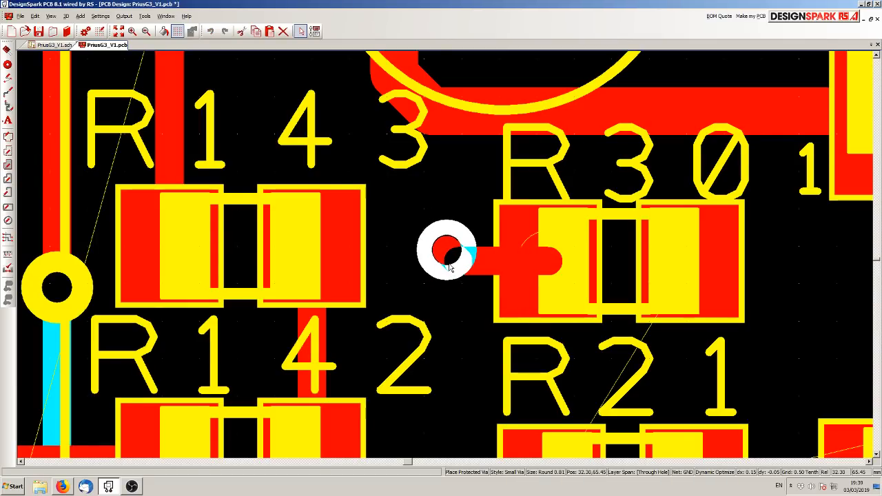
click(449, 268)
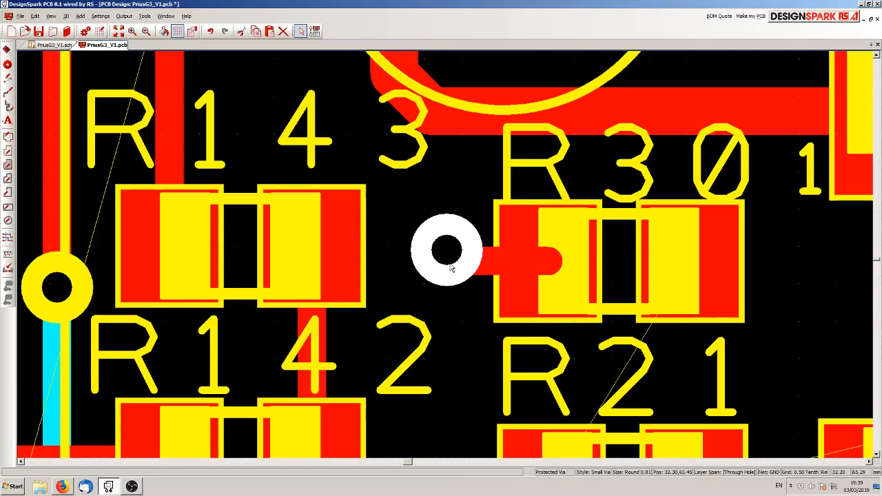
click(449, 184)
scroll(449, 185, down, 1)
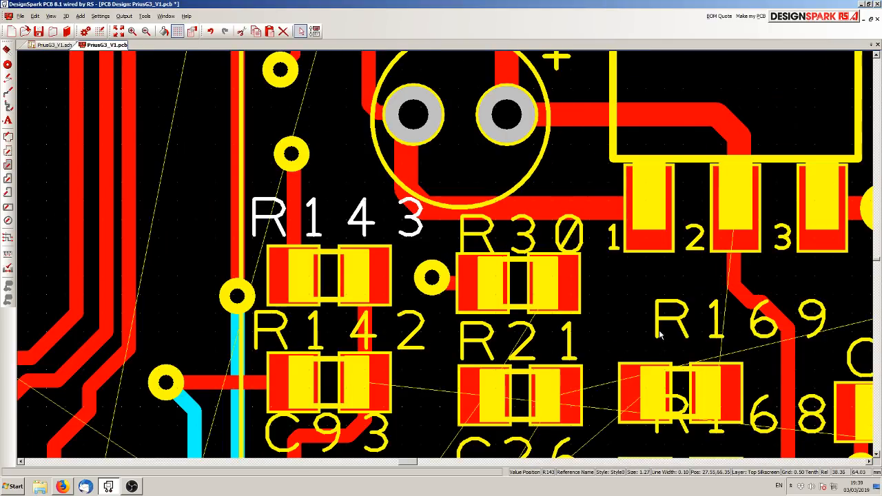
click(616, 298)
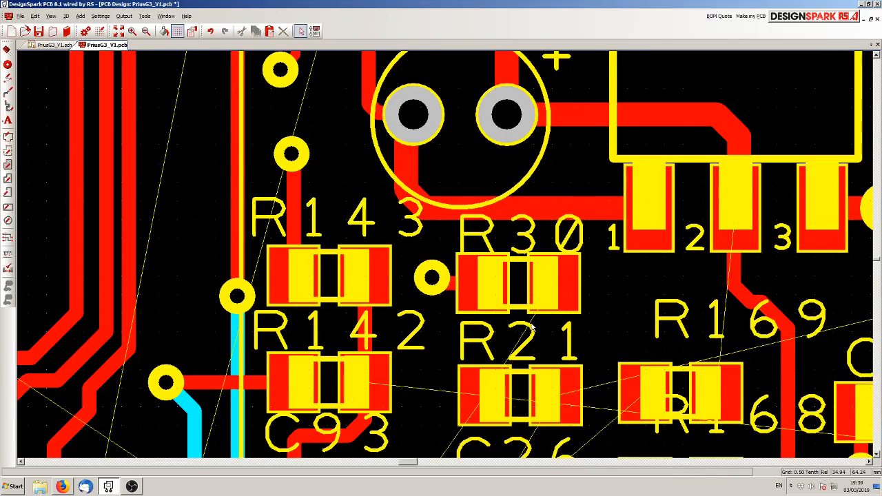
Step: Route a track from R30's right pad to R21's left pad and another from R21's right pad to C26's left pad
scroll(615, 294, up, 1)
drag(483, 194, 359, 384)
scroll(447, 259, down, 2)
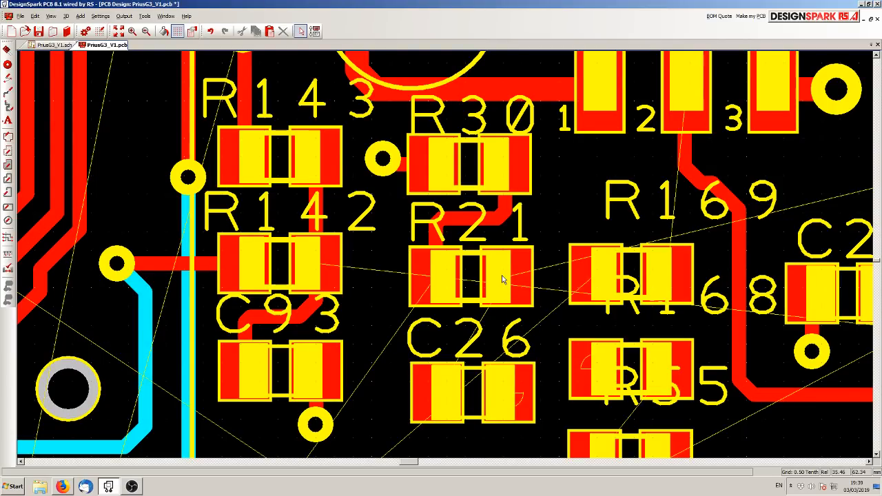
drag(503, 279, 443, 387)
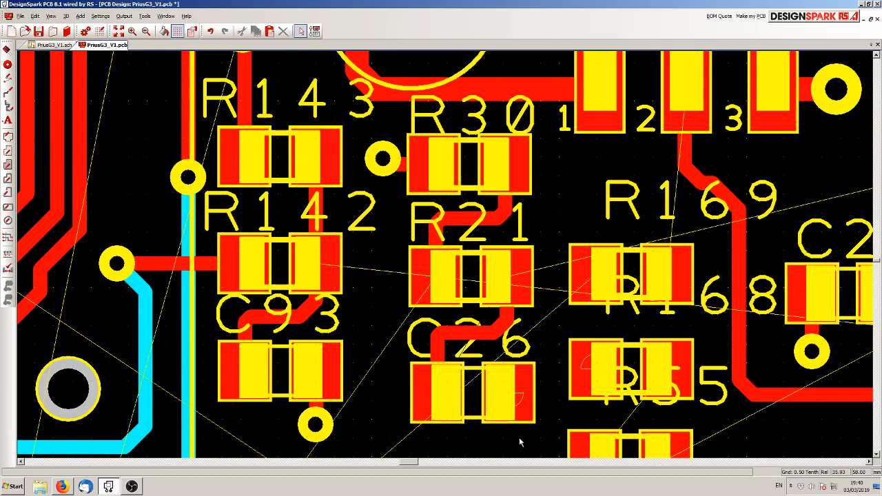
Step: Route a short GND track down from C26's right pad, end it on a via and adjust the via just below the pad
scroll(522, 437, down, 1)
scroll(446, 258, up, 1)
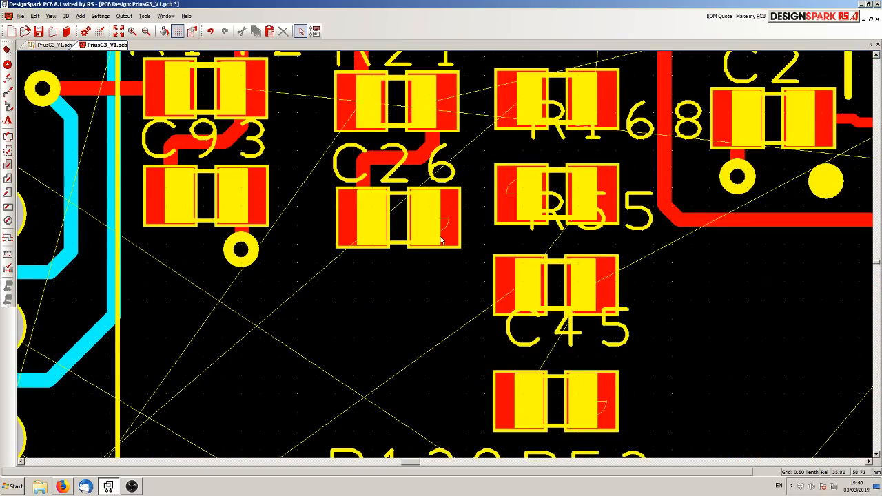
drag(434, 222, 434, 275)
right_click(434, 275)
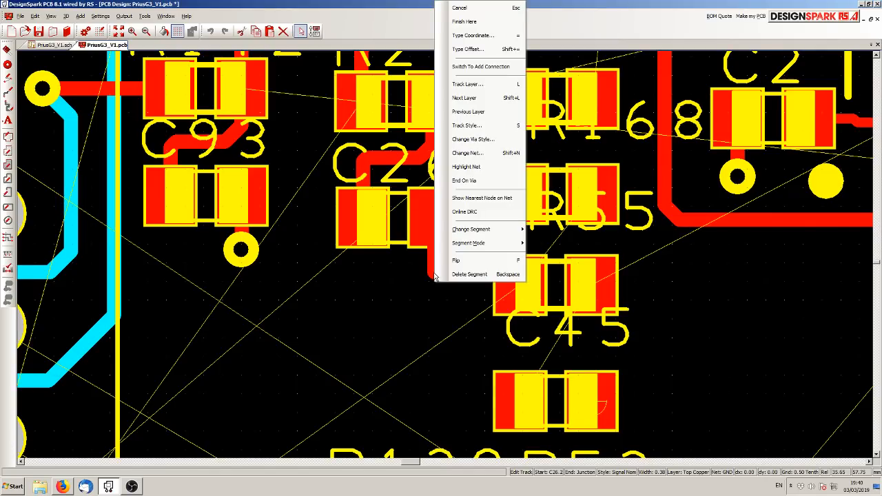
click(465, 181)
scroll(434, 275, down, 2)
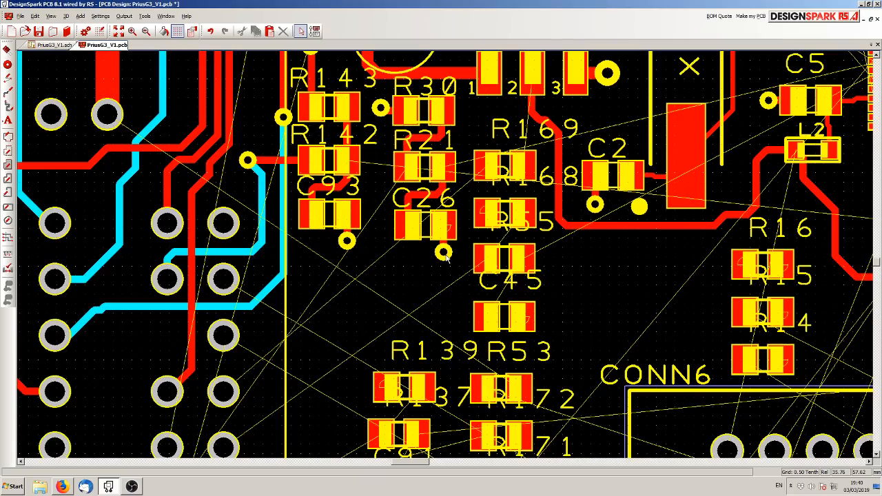
scroll(441, 265, up, 2)
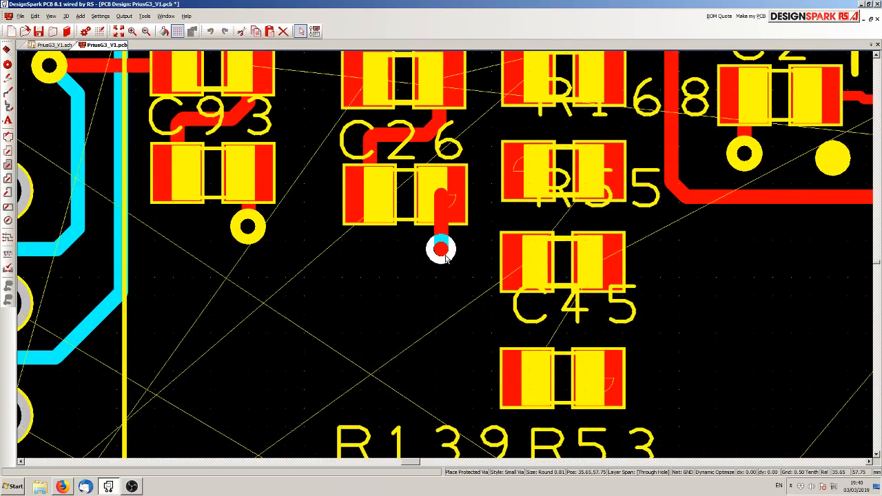
scroll(446, 257, down, 4)
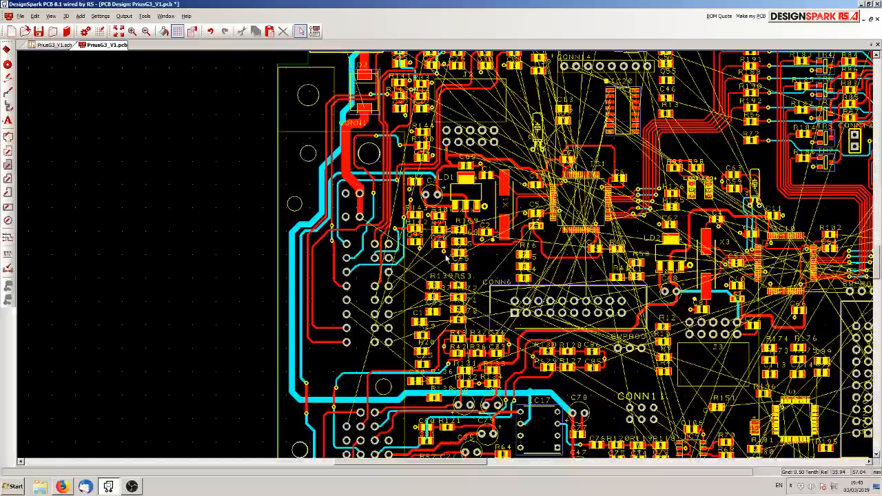
scroll(611, 412, down, 3)
scroll(446, 259, up, 6)
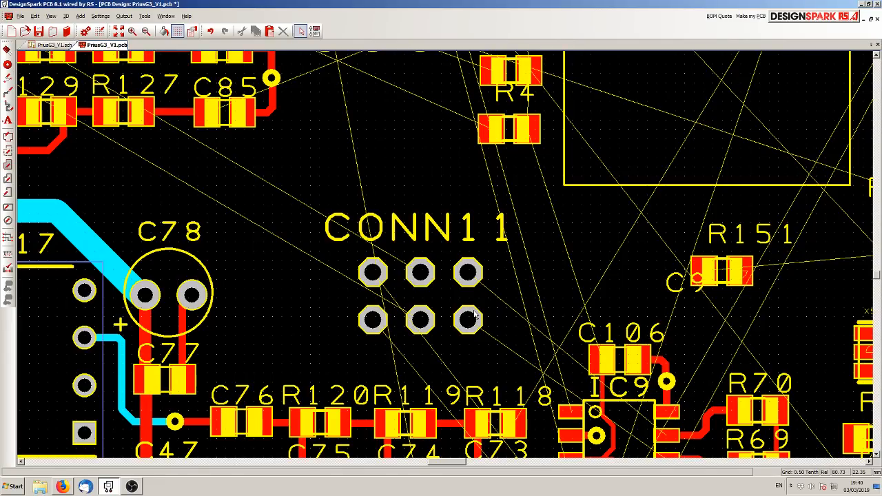
scroll(425, 219, down, 2)
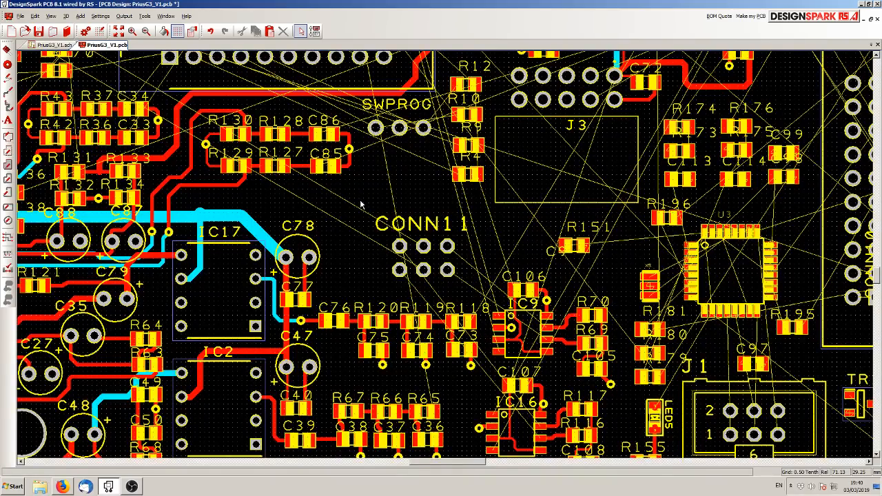
Step: Reshape the CRUISE_IN track between the CONN1 pins so it jogs left below the third-row pad and enters its pin straight from above
scroll(360, 202, down, 2)
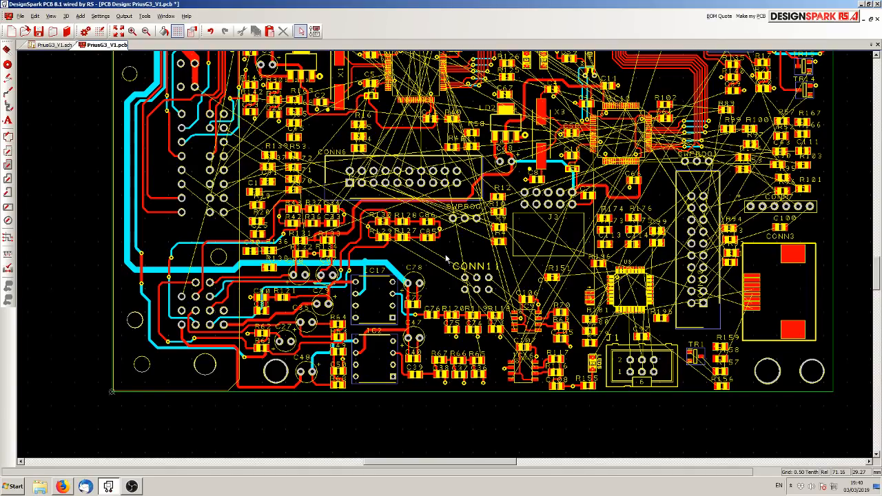
scroll(420, 81, up, 4)
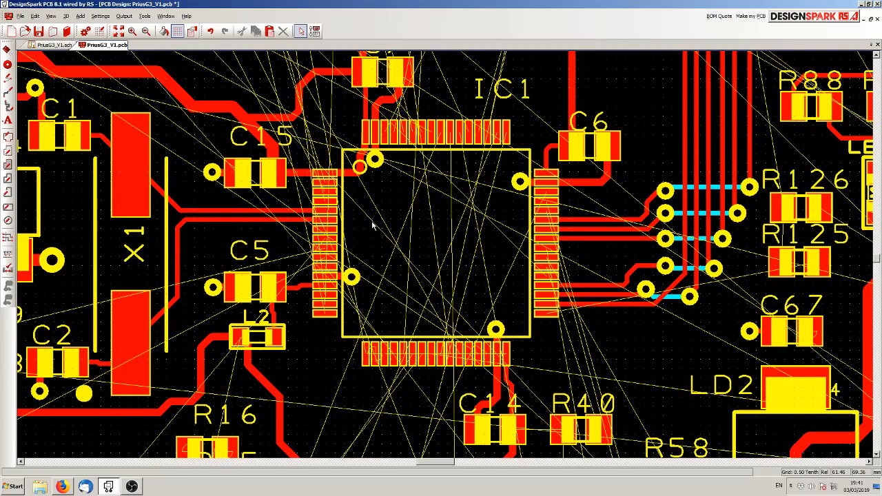
scroll(410, 273, down, 4)
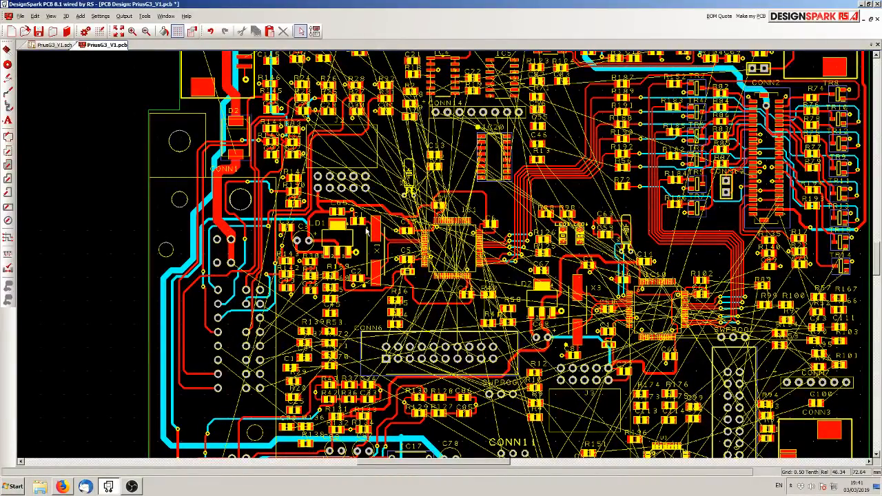
scroll(330, 303, up, 3)
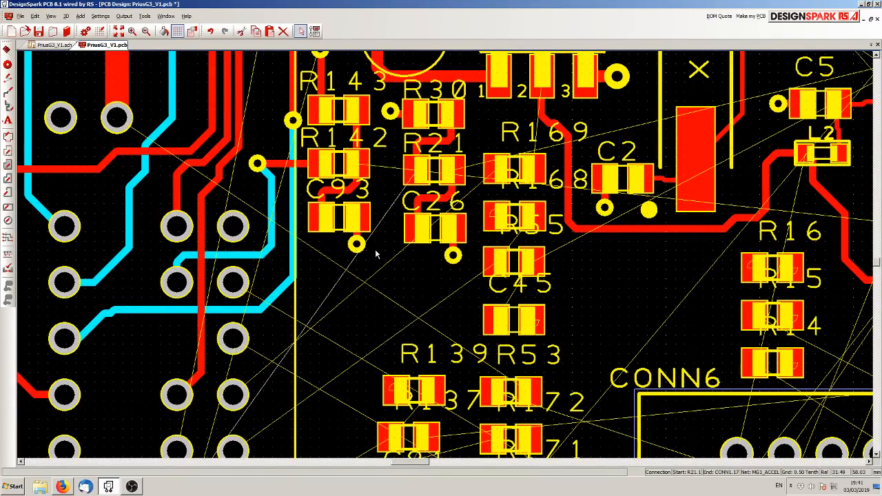
scroll(447, 259, down, 1)
scroll(447, 259, up, 1)
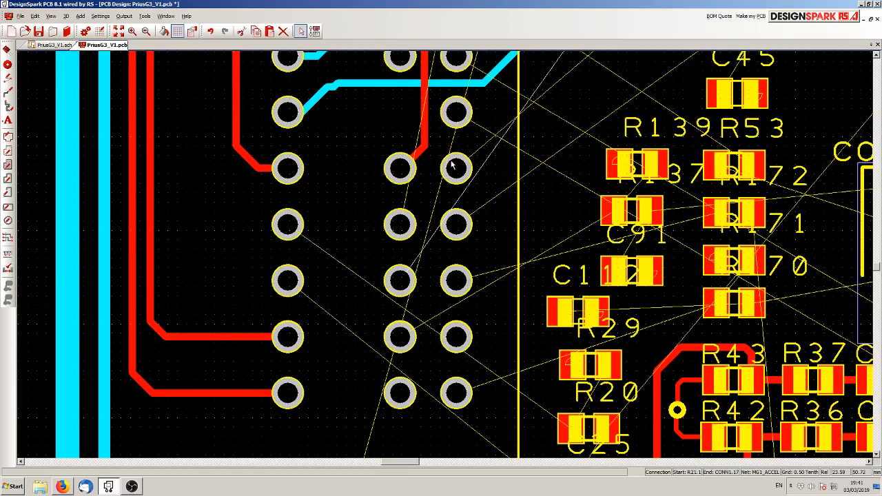
scroll(446, 259, down, 1)
scroll(439, 234, up, 1)
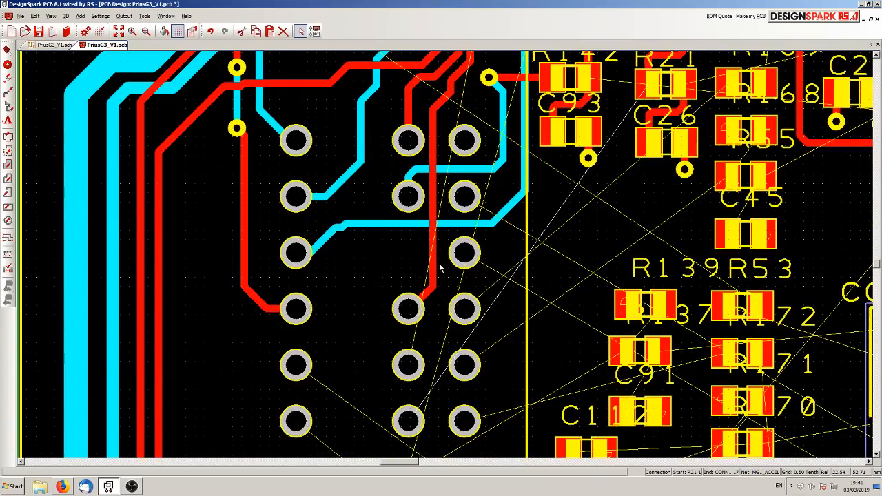
drag(433, 257, 433, 211)
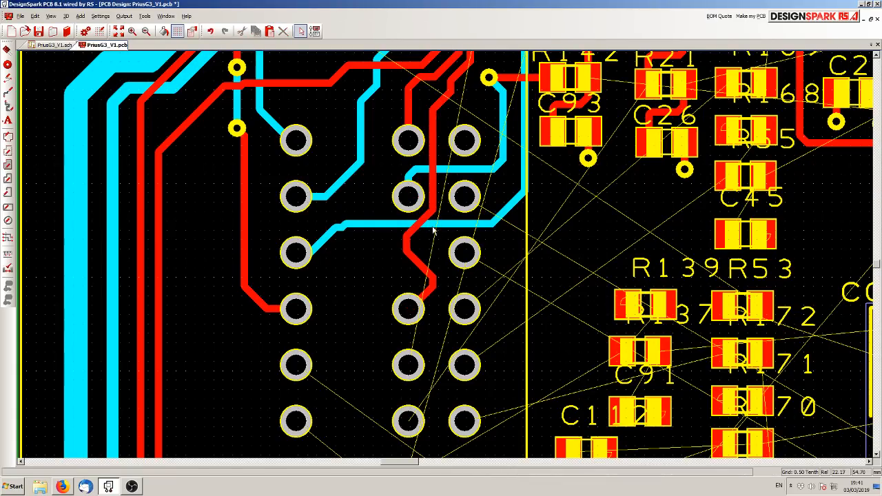
drag(432, 277, 407, 278)
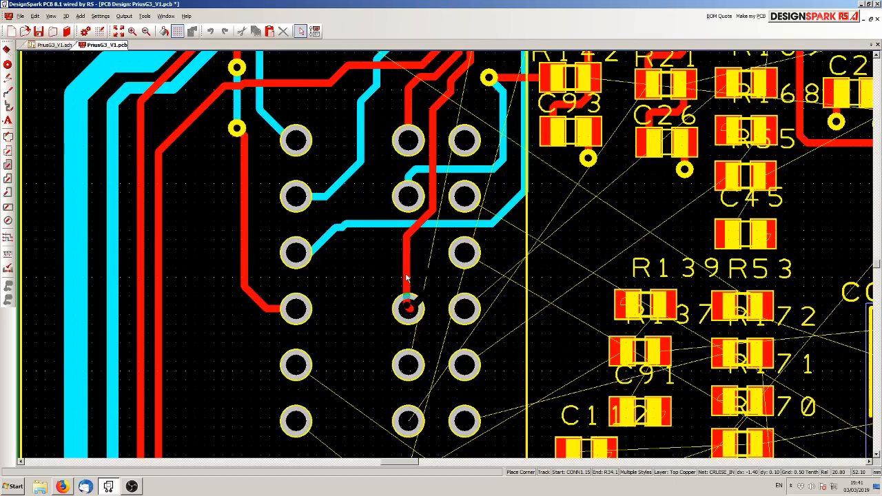
Step: Shift the diagonal segment of the CRUISE_IN track down, below the horizontal bottom-copper track it crosses
scroll(433, 216, up, 2)
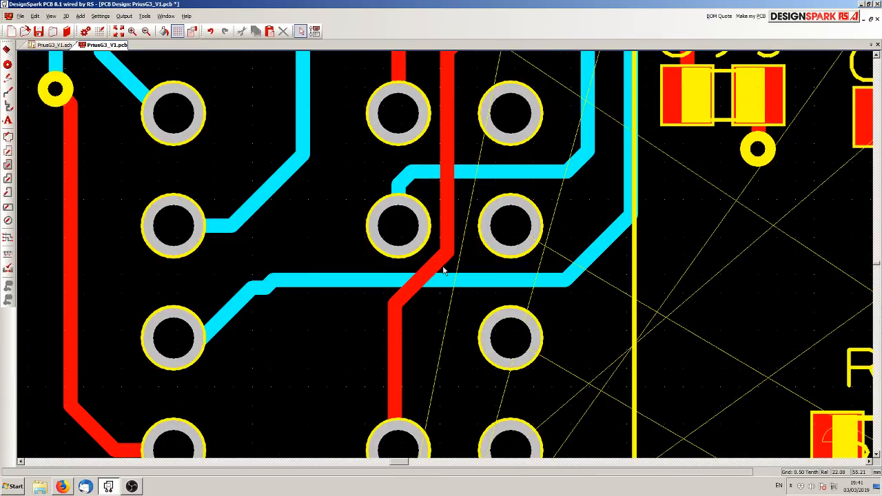
click(437, 283)
drag(437, 282, 445, 305)
click(668, 254)
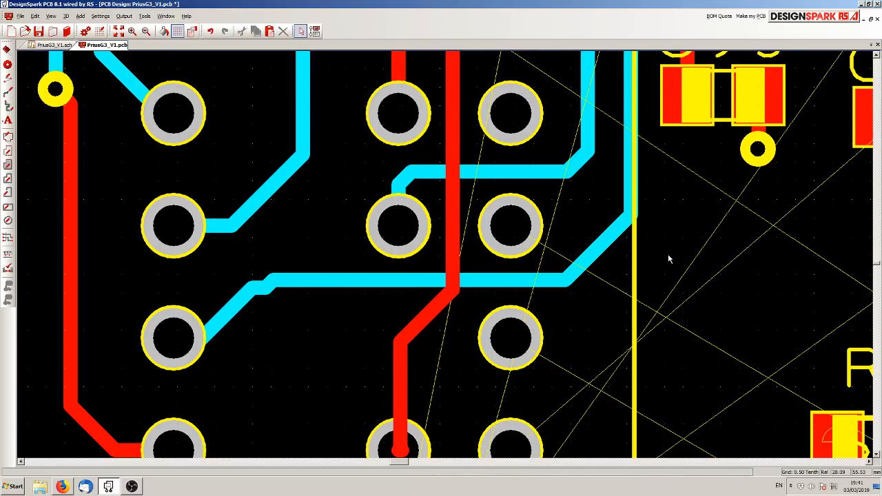
Step: Move the diagonal segment of the CRUISE_IN track back up so it crosses over the horizontal bottom-copper track
scroll(668, 258, down, 4)
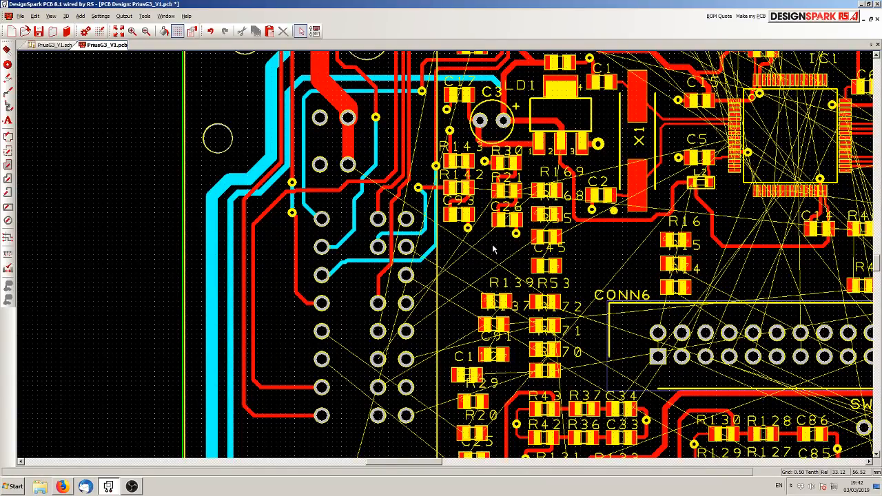
scroll(447, 259, up, 2)
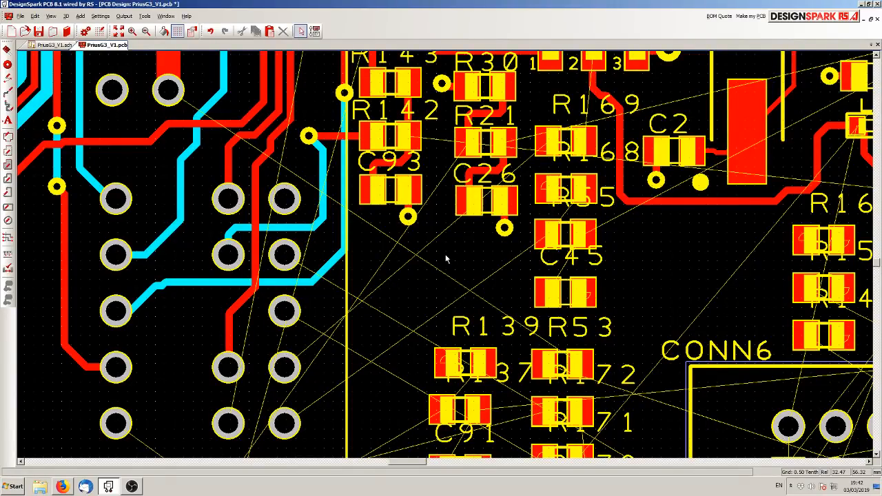
scroll(446, 259, up, 3)
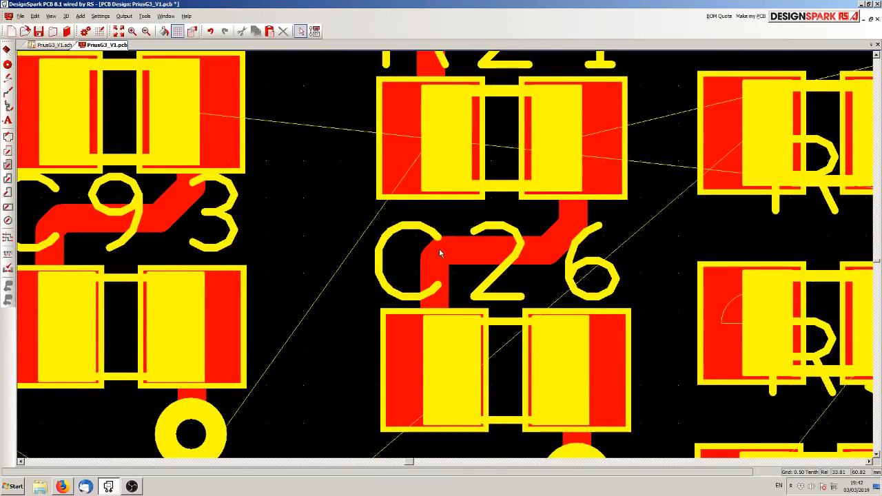
scroll(442, 253, down, 2)
scroll(447, 259, down, 2)
scroll(447, 260, down, 2)
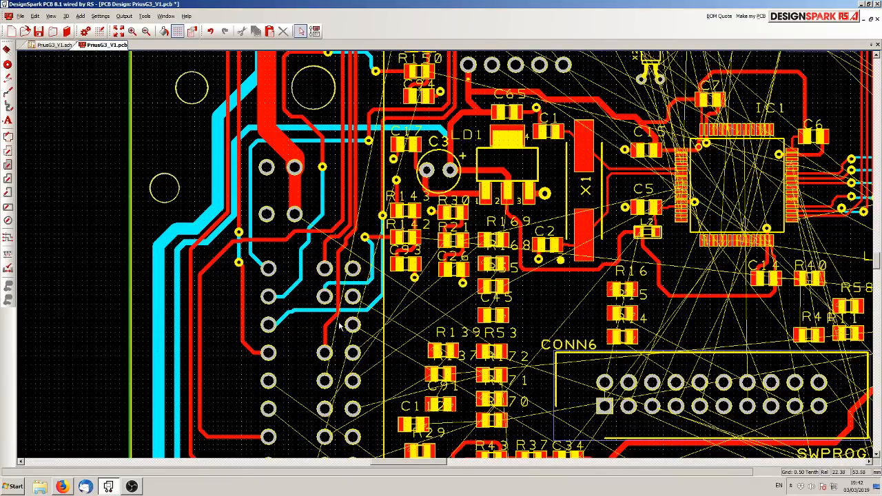
scroll(335, 264, up, 1)
drag(441, 257, 440, 235)
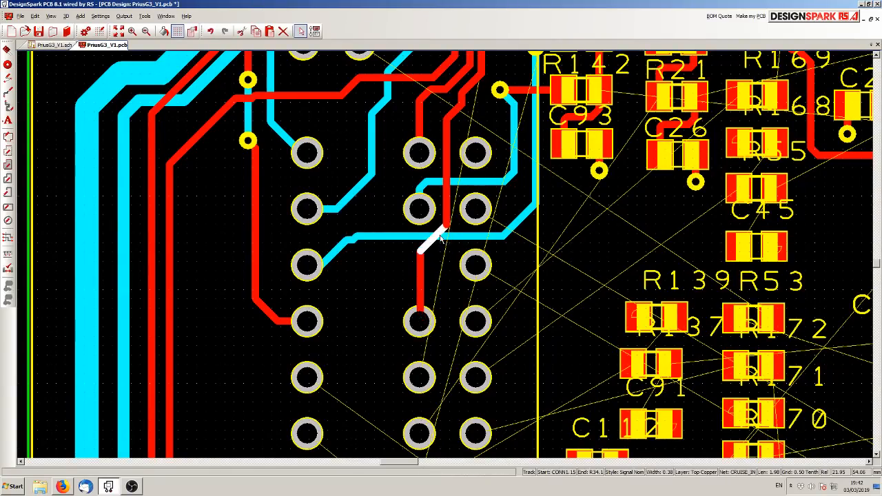
click(601, 240)
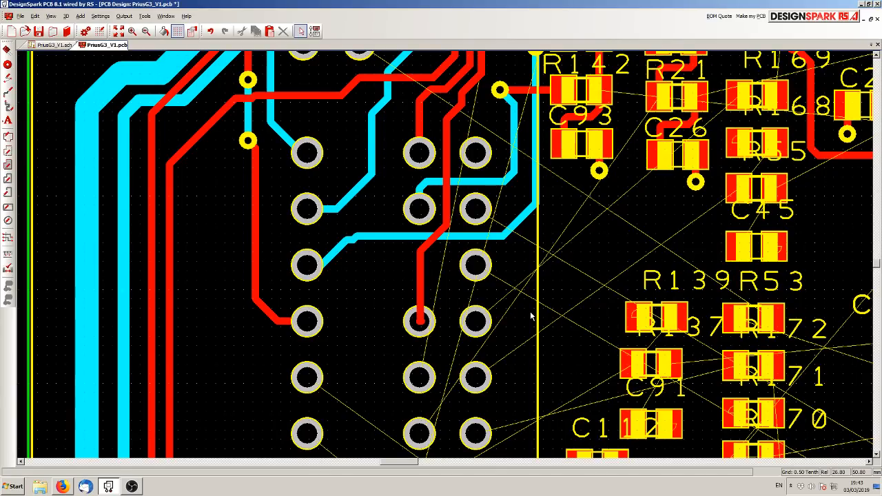
Step: Route the MG1_ACCEL net on top copper from CONN1 pin 17 up between the pin columns and across to R21 pad 1
click(565, 229)
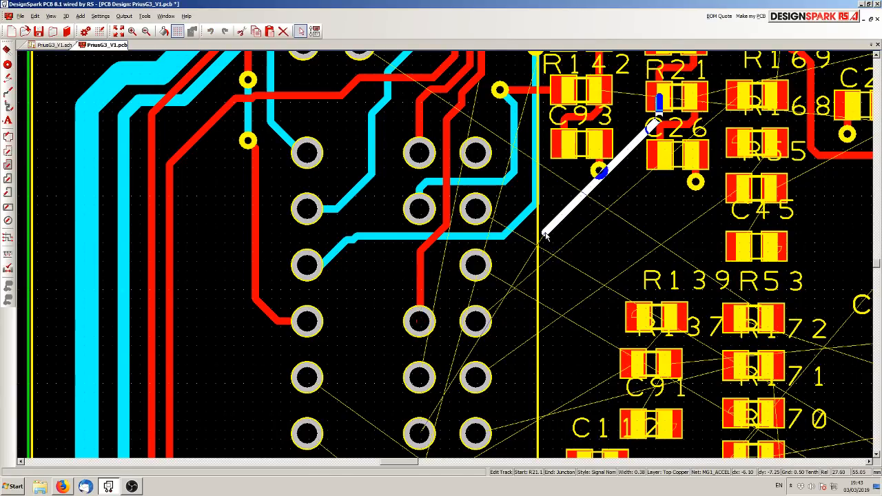
key(Escape)
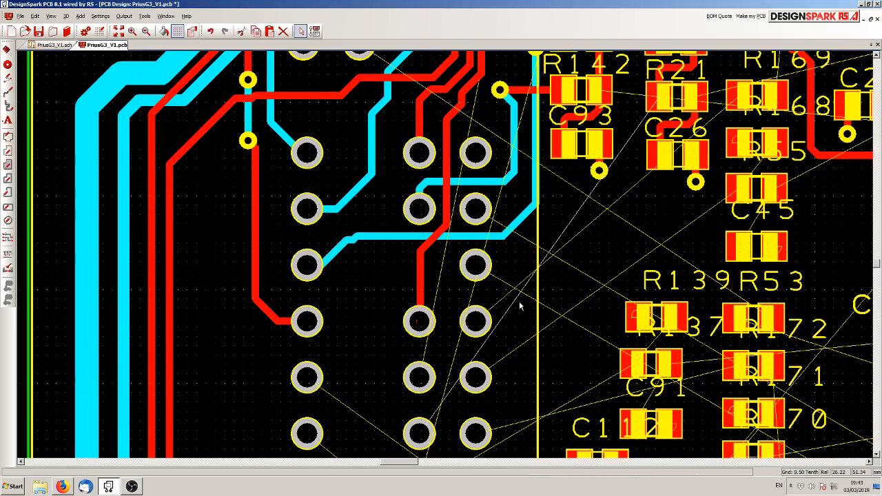
click(451, 391)
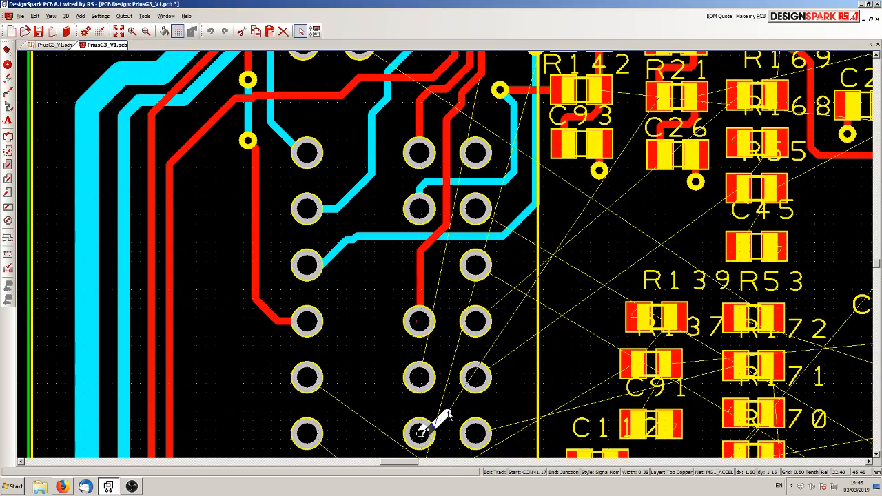
click(446, 413)
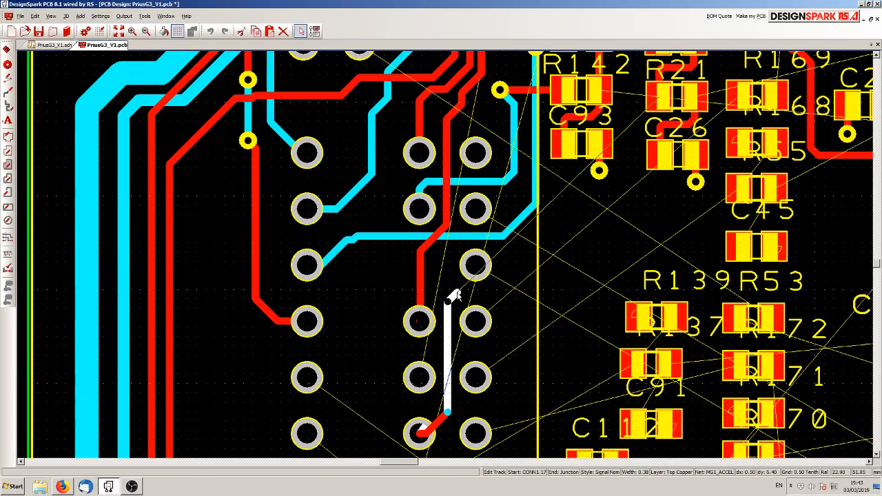
click(467, 237)
click(442, 266)
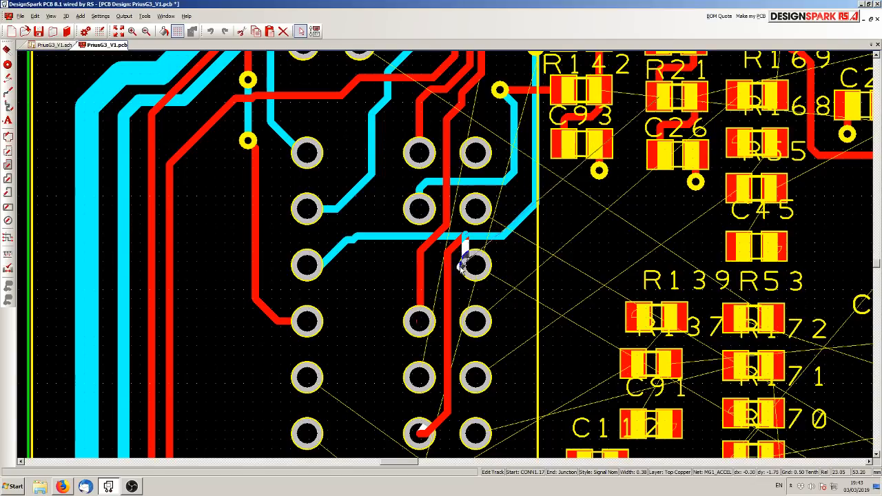
click(626, 209)
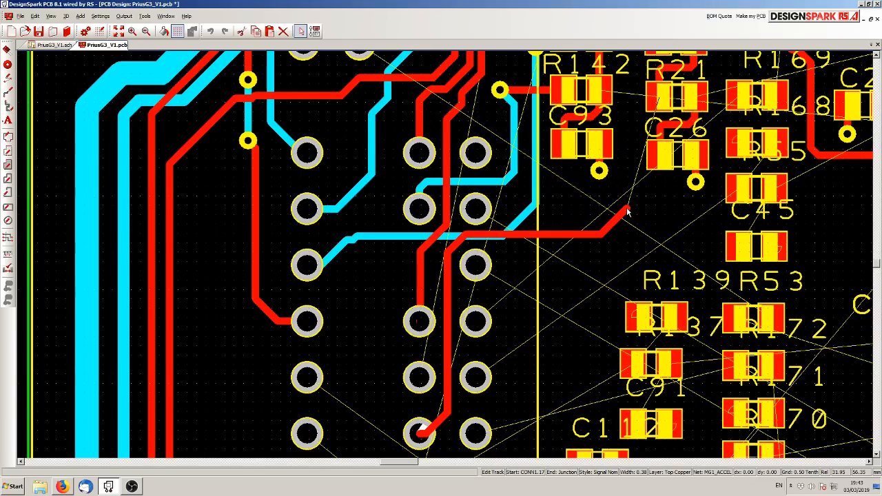
click(633, 98)
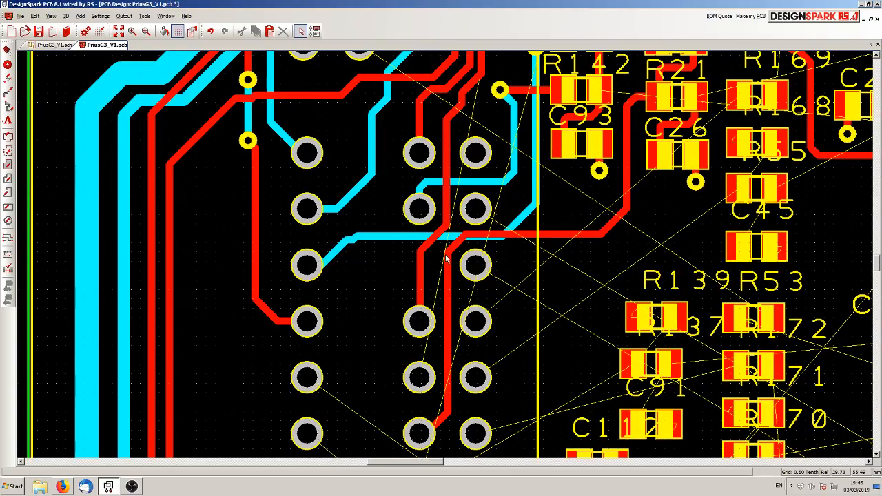
Step: Nudge the vertical MG1_ACCEL segment about 0.15 mm to the right, centring it between C93 and C26
scroll(587, 229, down, 2)
scroll(467, 200, up, 4)
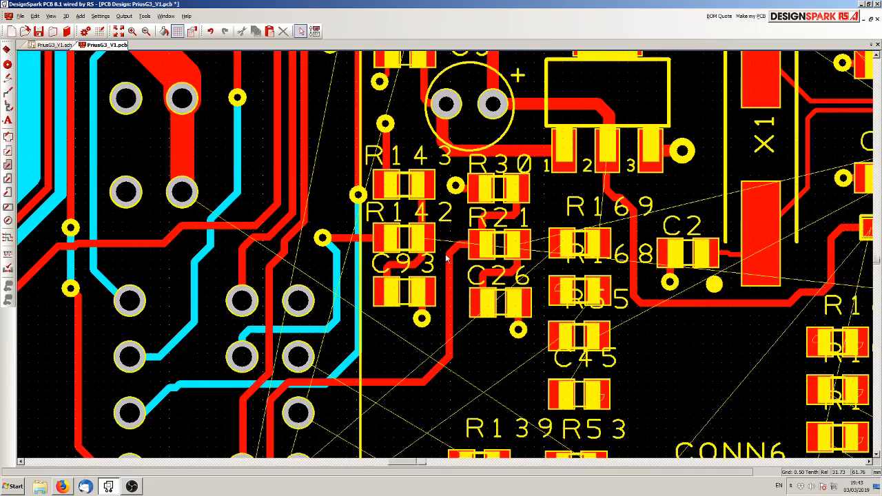
click(457, 286)
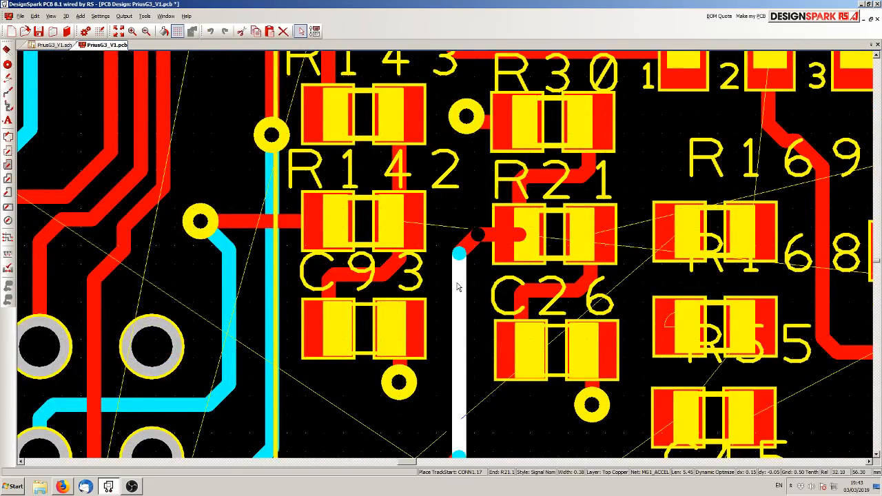
click(457, 285)
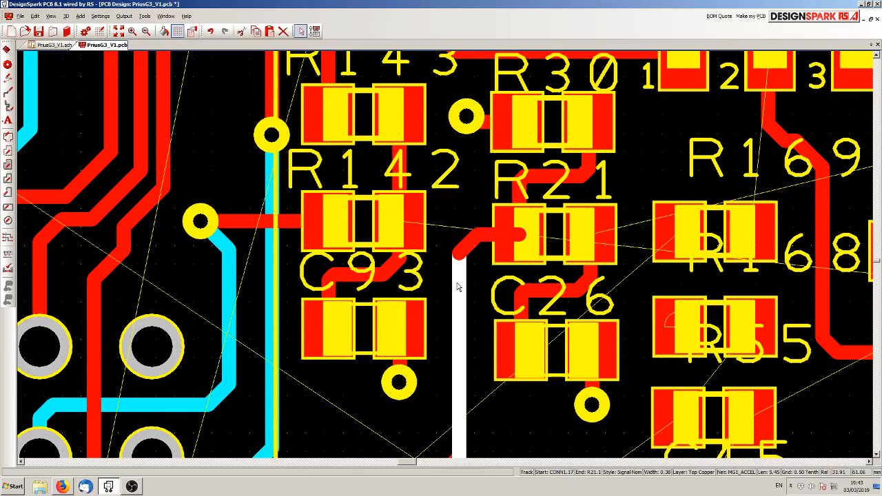
scroll(457, 286, down, 2)
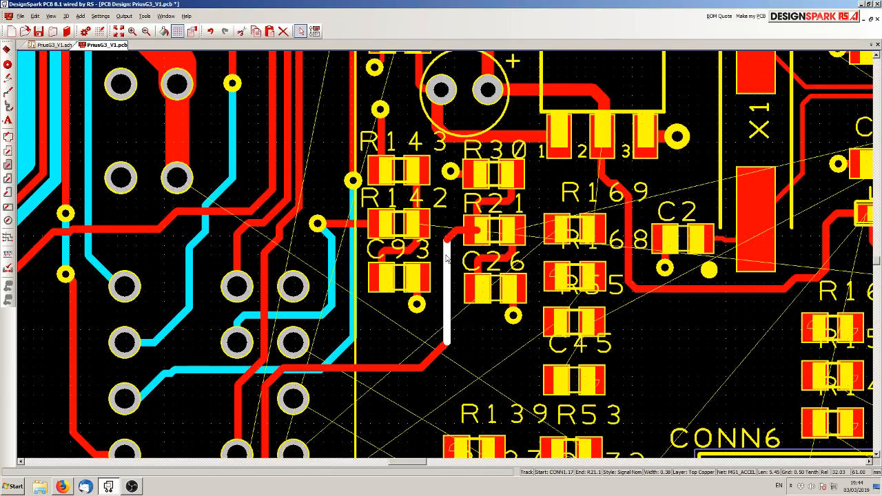
click(476, 306)
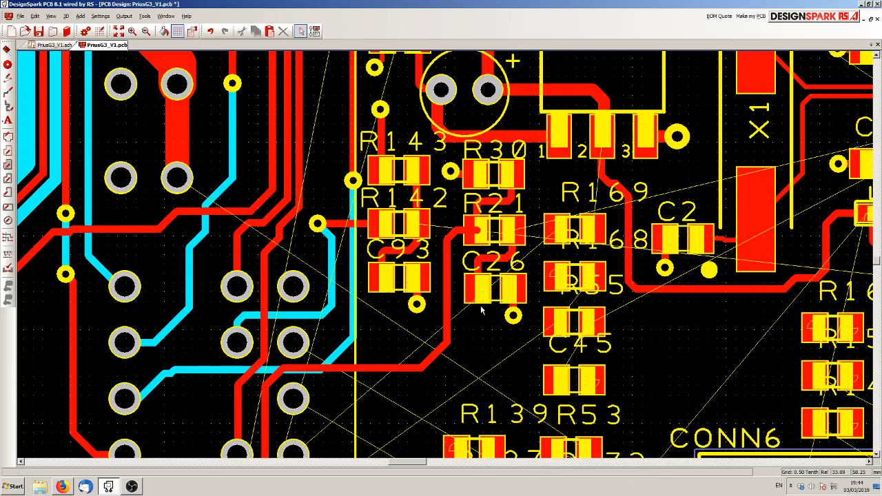
Step: Switch to the PriusG3_V1 schematic and examine the MG1 analog inputs, including the MG1_BRAKE_TRANS circuit with R20, R29 and C25
scroll(453, 235, up, 2)
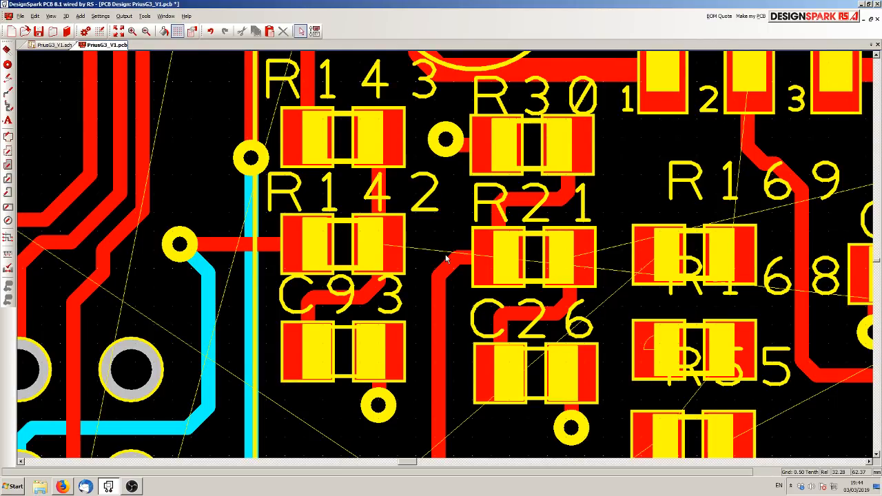
scroll(447, 259, down, 2)
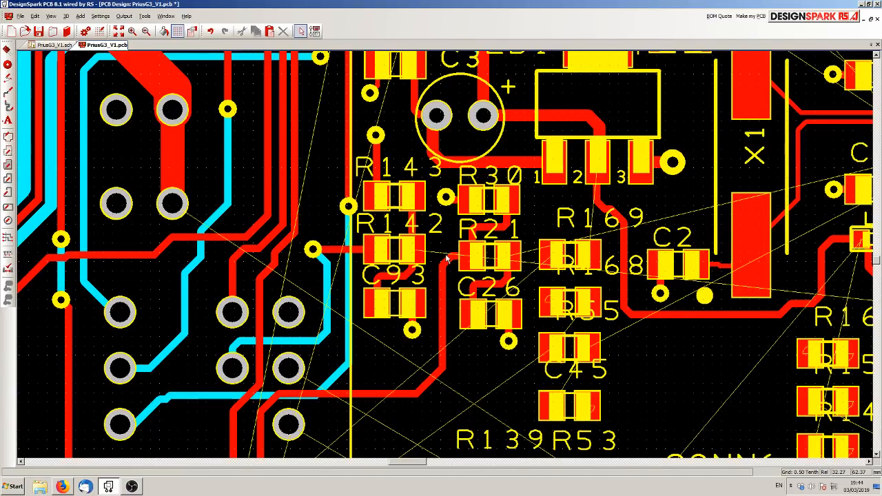
scroll(448, 262, down, 2)
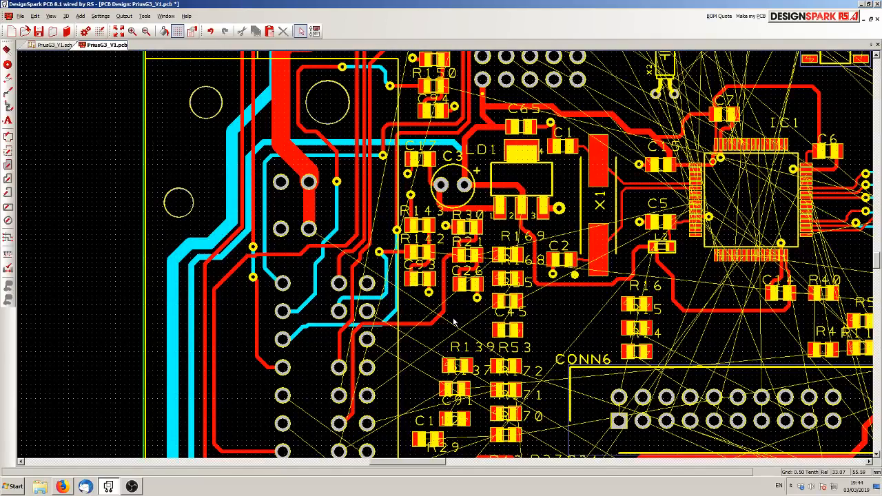
click(55, 45)
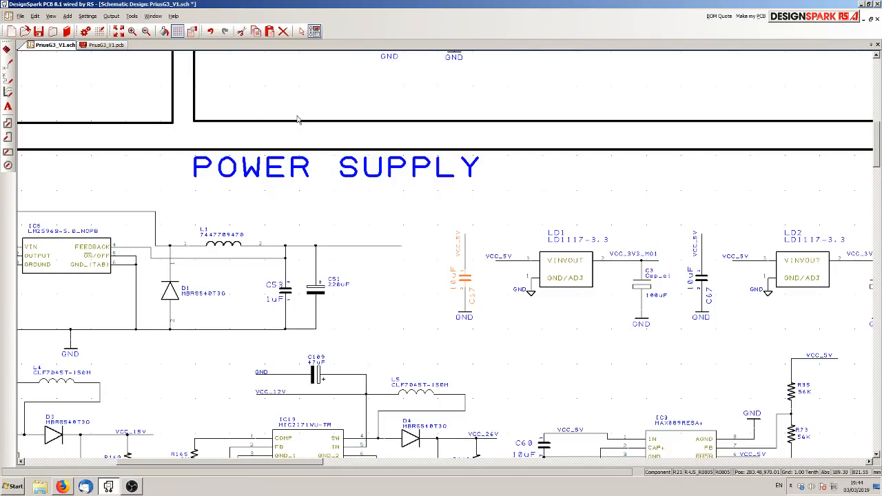
scroll(297, 120, down, 3)
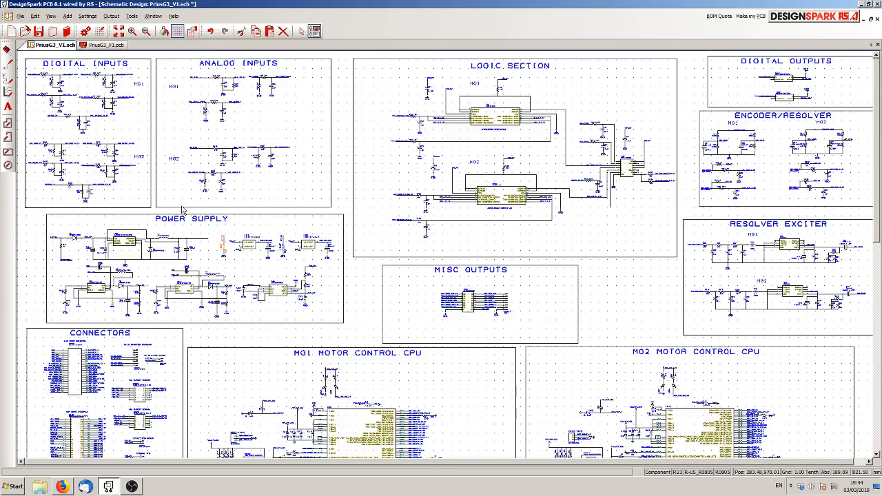
scroll(229, 123, up, 2)
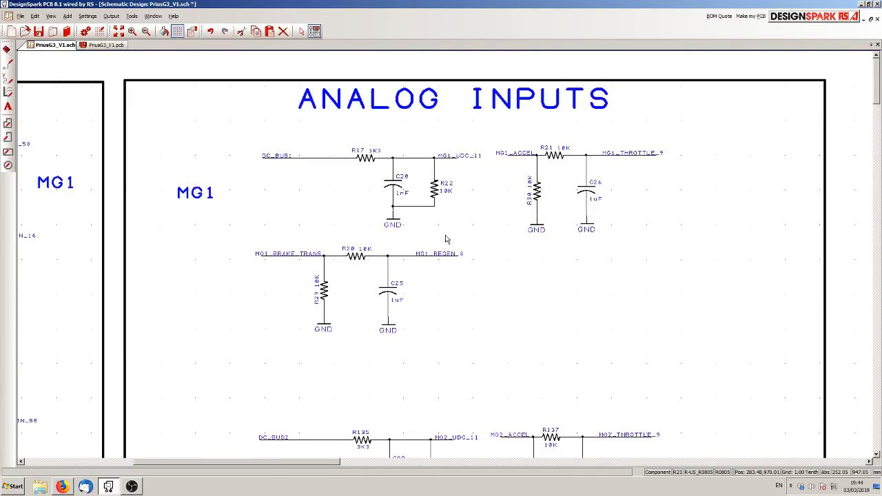
scroll(373, 306, up, 1)
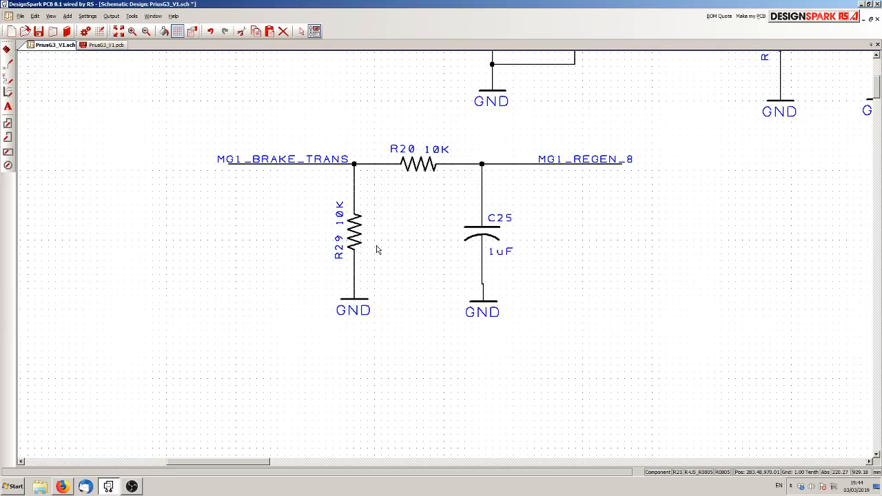
Step: Locate R20 on the PCB layout from the schematic and move the C25 reference label directly above C25
click(414, 161)
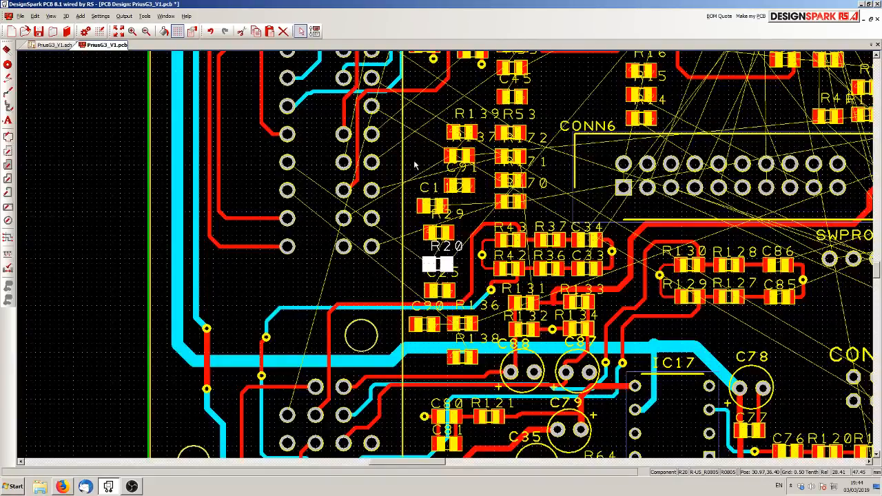
scroll(447, 267, up, 2)
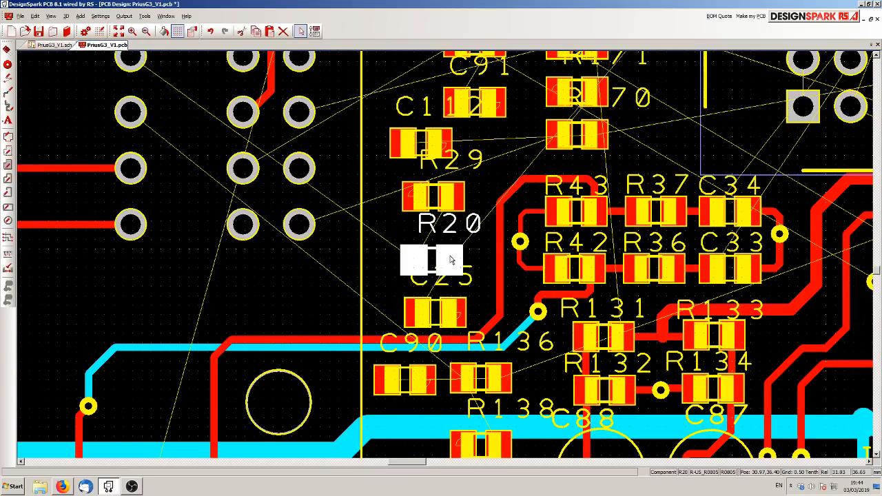
click(471, 285)
drag(466, 284, 458, 292)
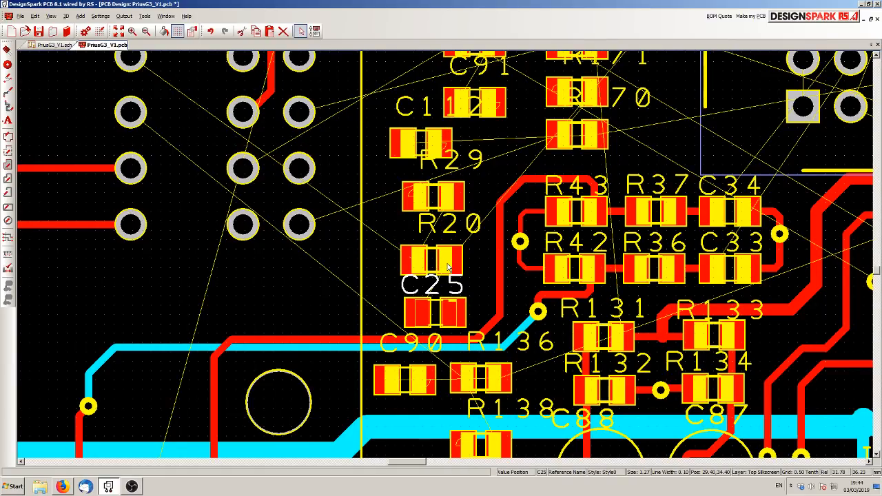
Step: Align R20 and R29 in a column above C25 and move their reference labels directly above their pads
click(451, 258)
click(449, 257)
click(453, 227)
drag(453, 227, 435, 236)
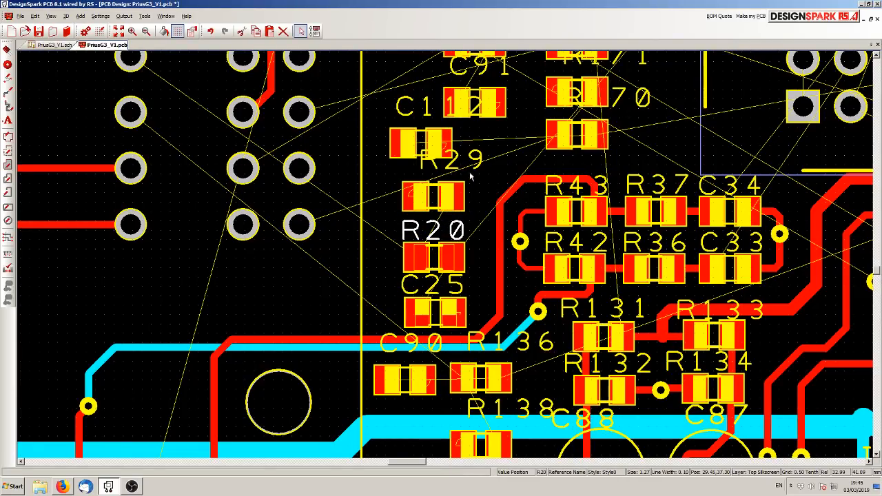
drag(479, 168, 453, 198)
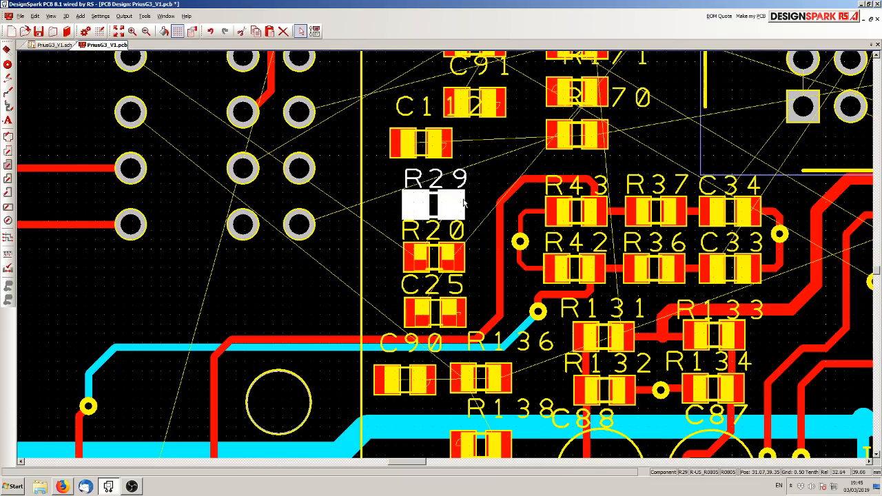
click(482, 193)
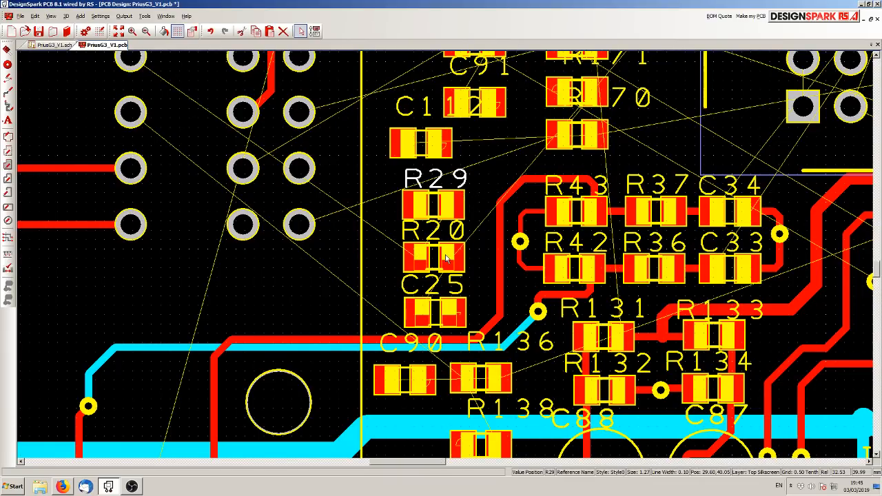
Step: Route a short top-copper GND track from C25 pad 2 towards the upper right and end it on a via
scroll(463, 198, down, 2)
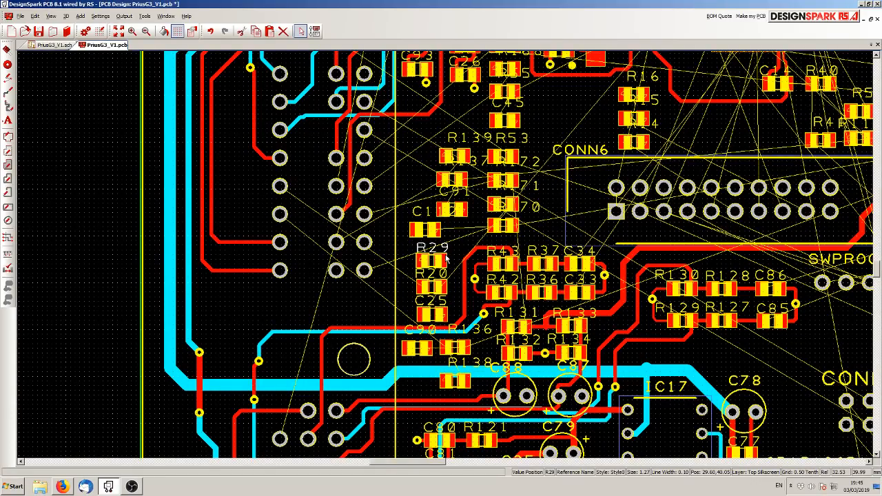
scroll(447, 256, up, 2)
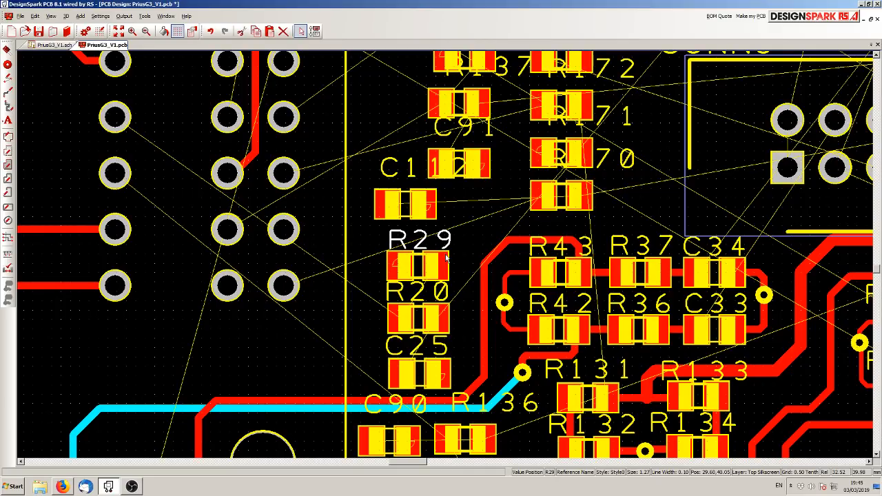
scroll(446, 257, up, 2)
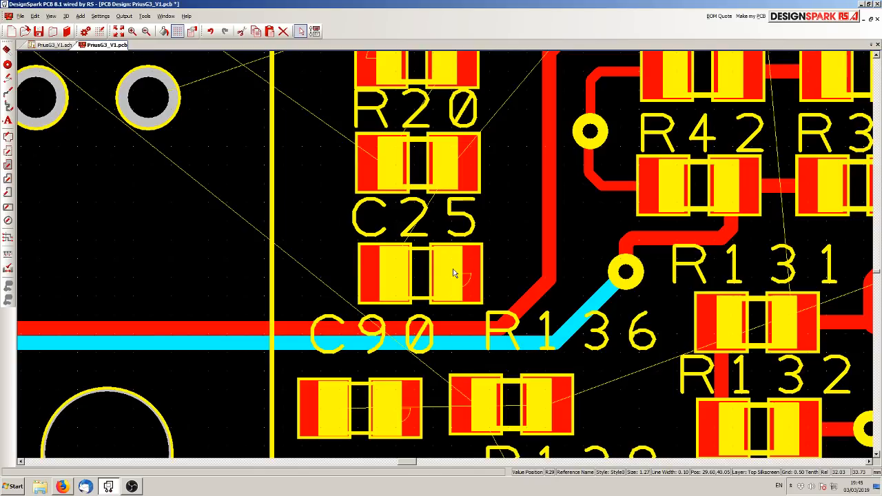
click(454, 273)
right_click(513, 256)
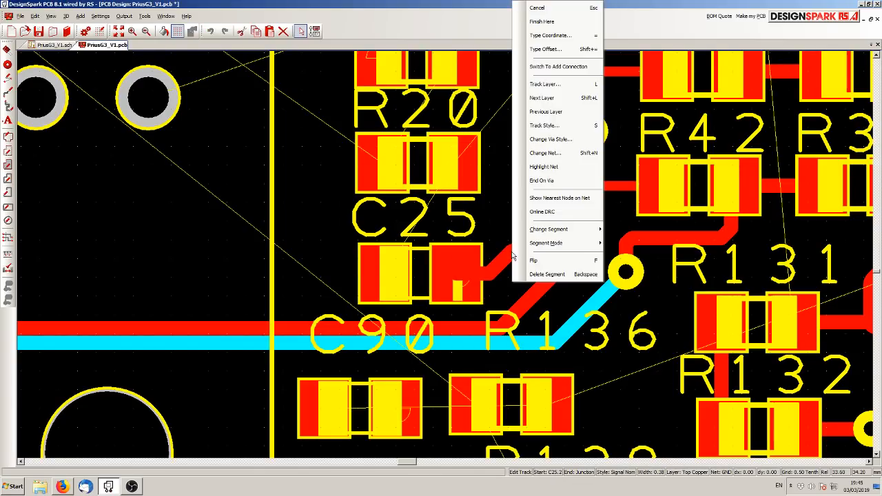
click(541, 180)
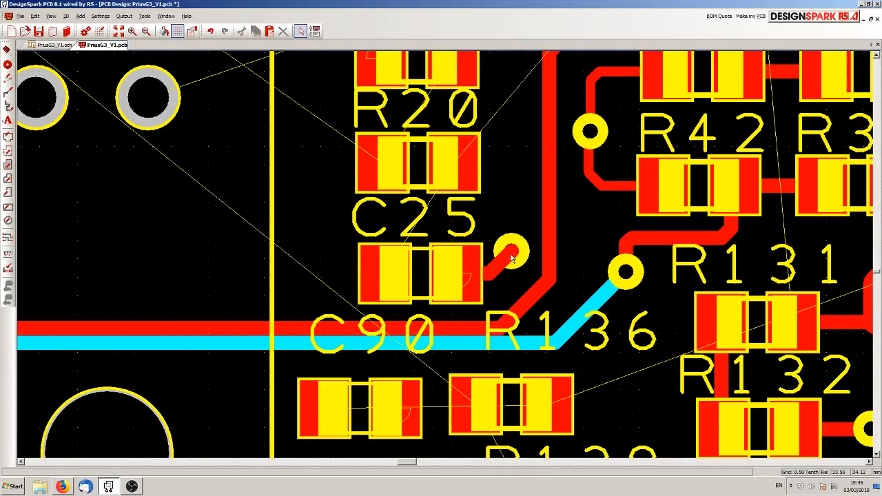
Step: Nudge the GND via beside C25 down about 0.15 mm
scroll(512, 257, down, 2)
scroll(449, 266, up, 4)
click(449, 266)
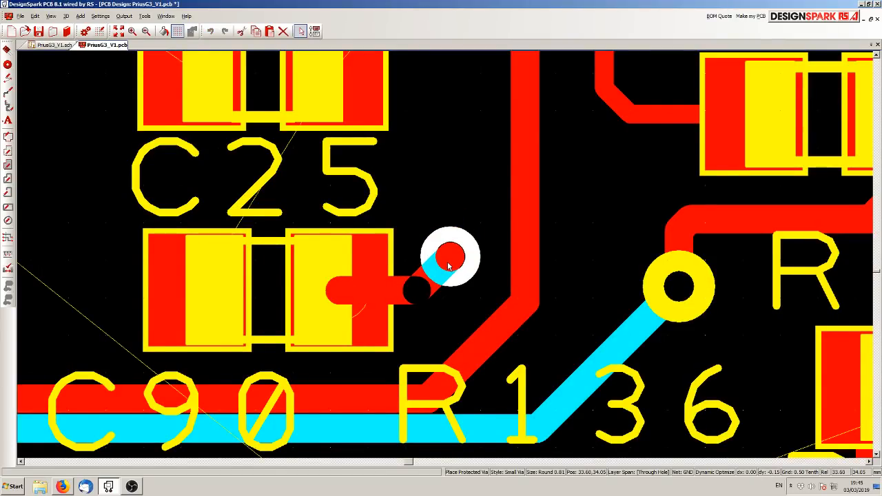
click(442, 193)
Step: Route the MG1_REGEN_8 net on top copper from C25 pad 1 up through the gap to the right pad of R20
scroll(404, 197, down, 2)
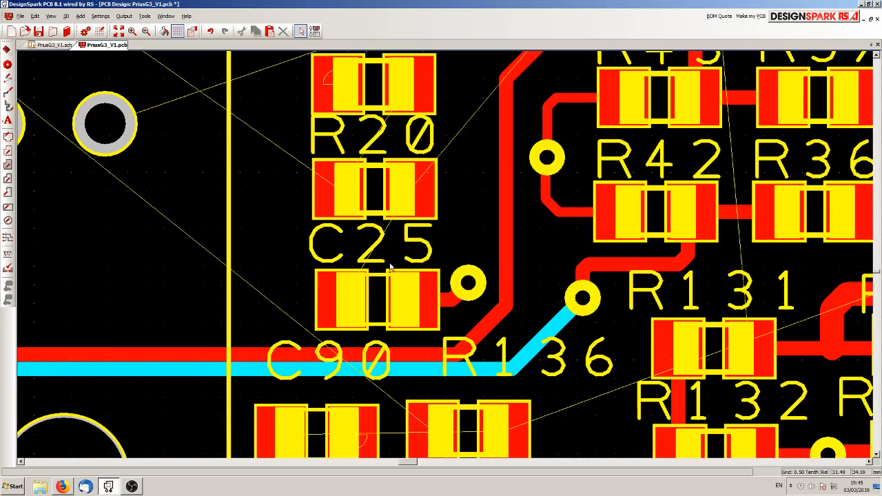
scroll(393, 266, up, 2)
drag(412, 291, 431, 206)
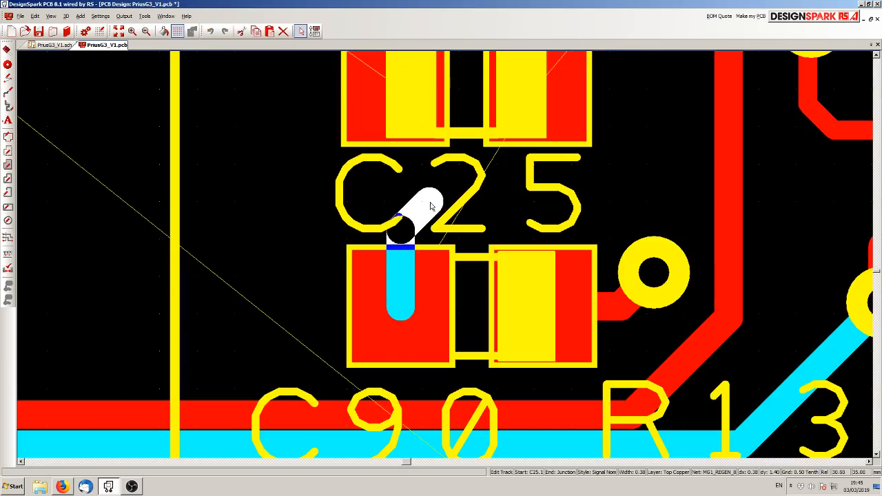
click(432, 197)
click(533, 189)
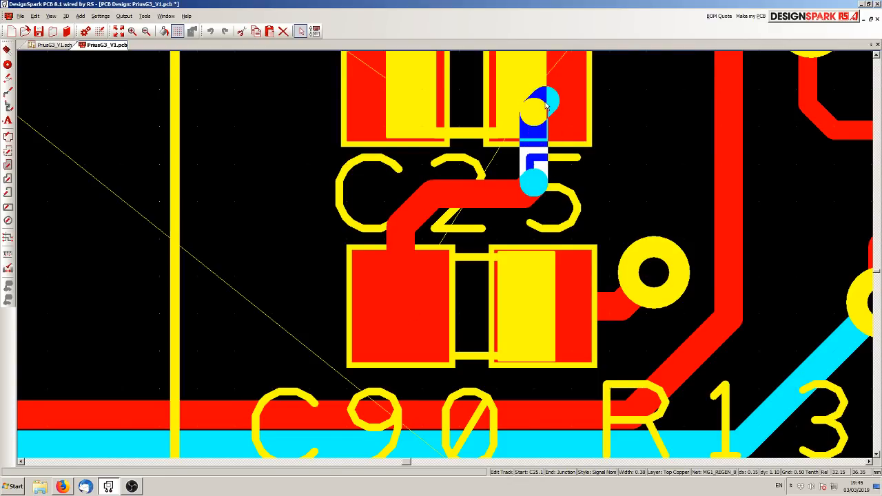
click(546, 105)
Step: Route the MG1_BRAKE_TRANS net on top copper from R20 pad 1 up to the right pad of R29
scroll(447, 258, down, 3)
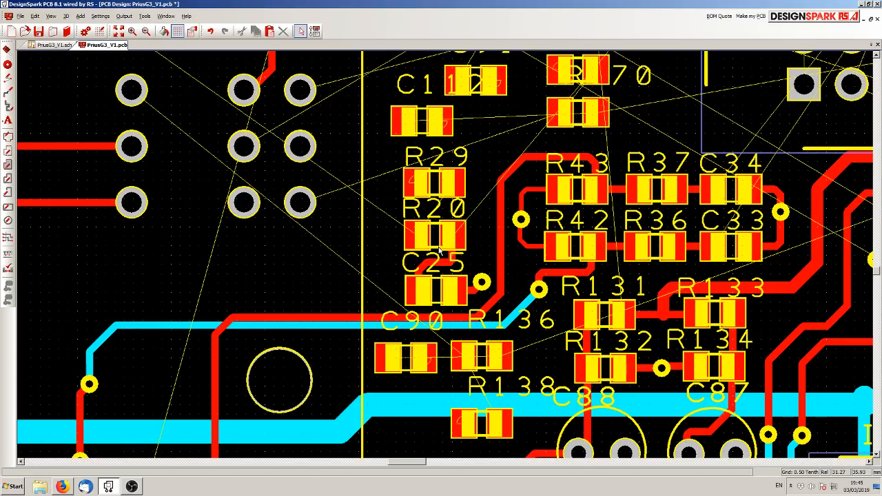
scroll(447, 258, up, 2)
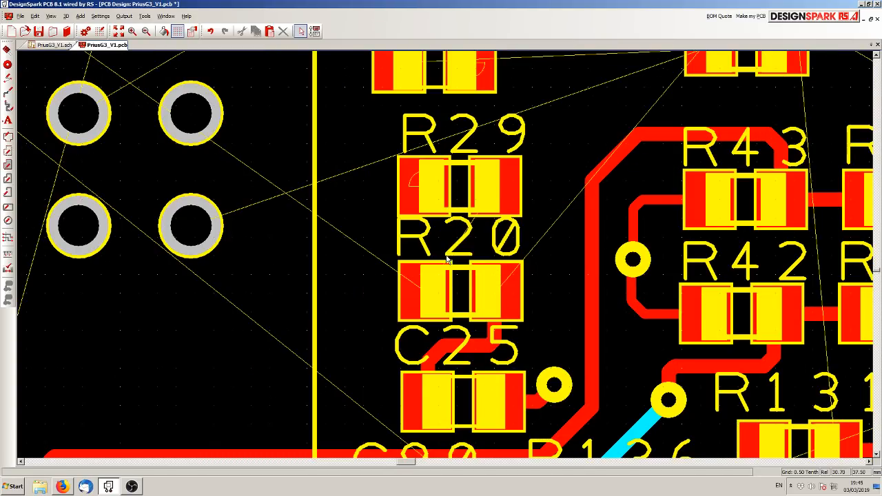
click(428, 289)
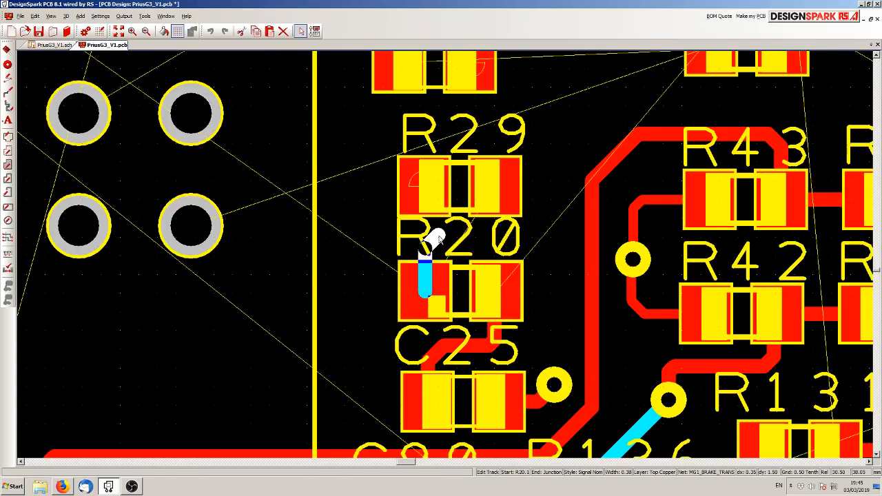
click(494, 202)
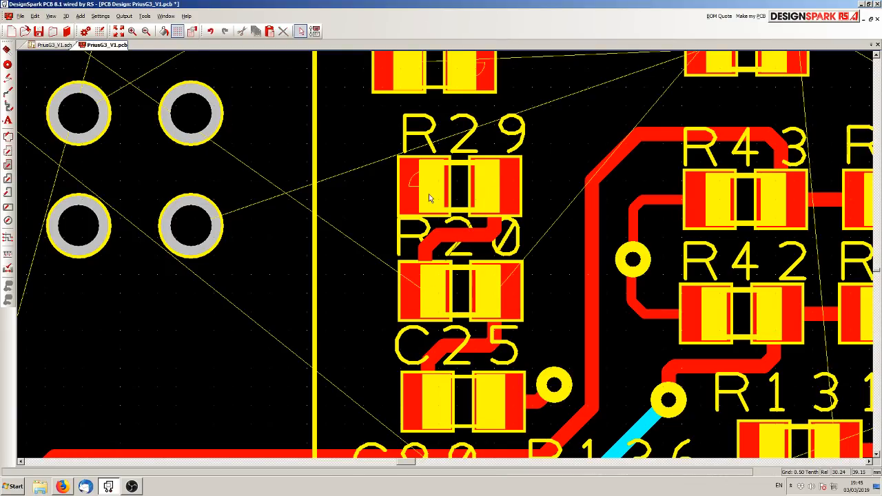
Step: Route a short top-copper GND track left from R29 pad 1, end it on a via and nudge the via slightly up
click(429, 195)
right_click(366, 193)
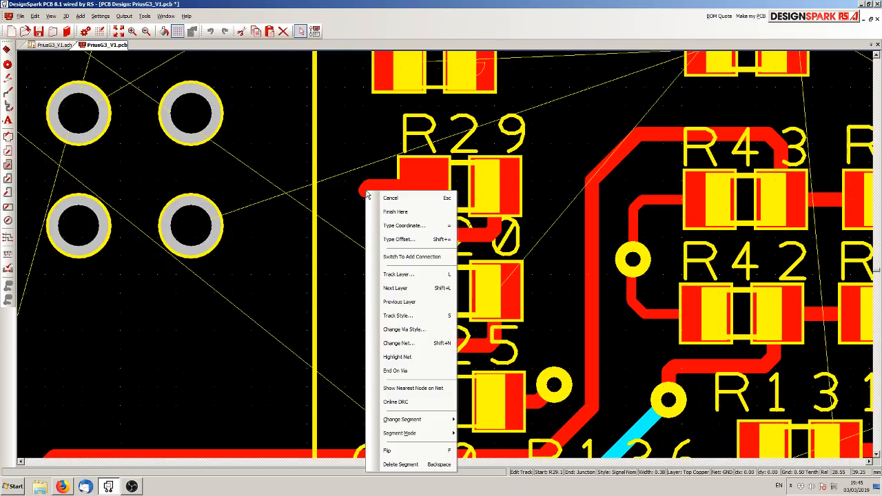
click(395, 371)
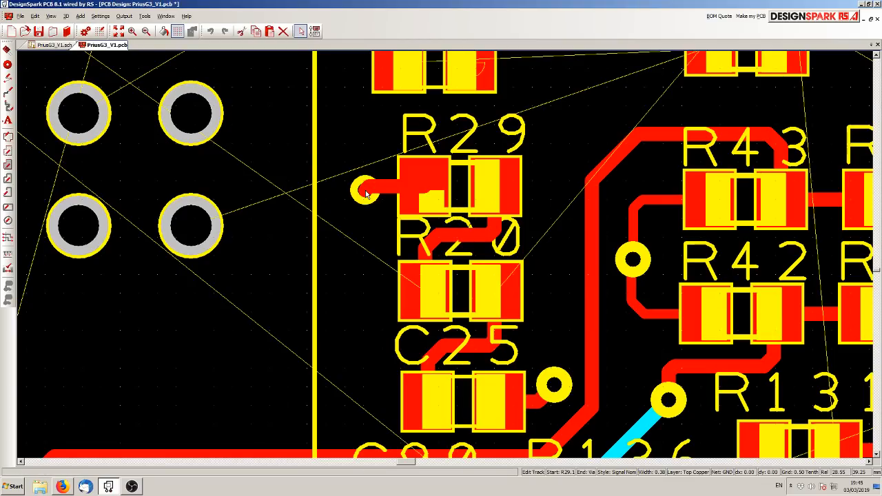
scroll(367, 191, up, 2)
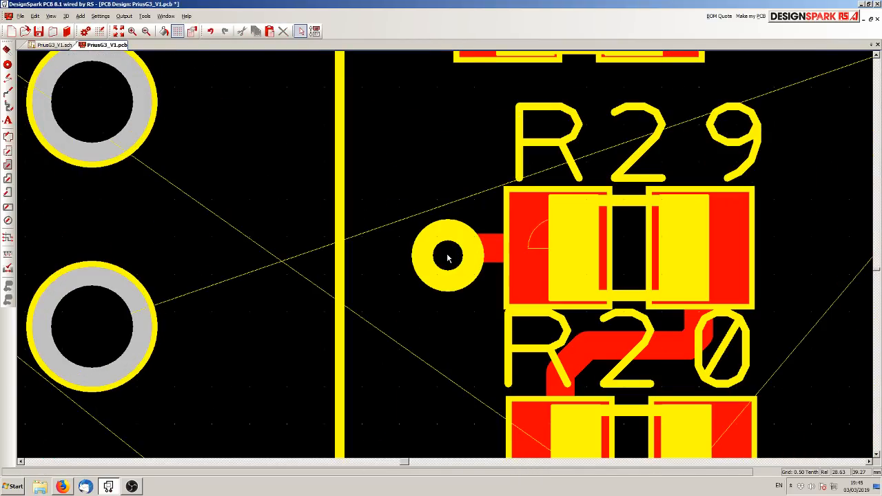
click(448, 252)
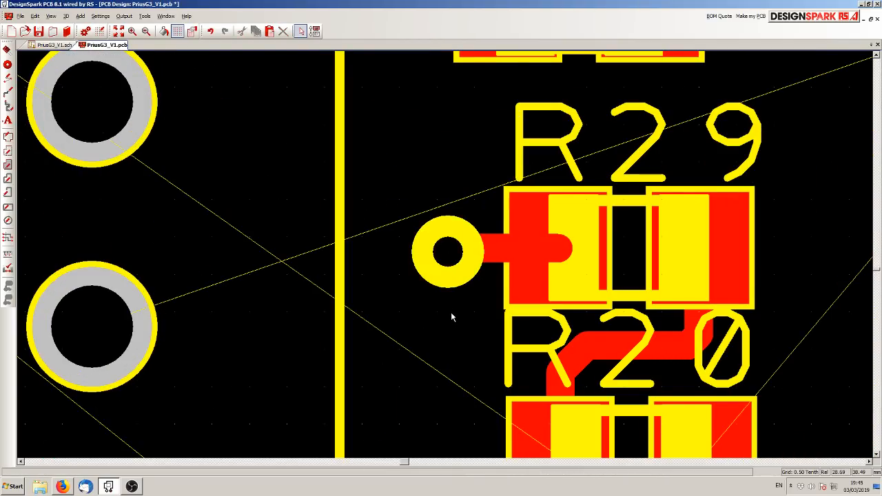
Step: Route MG1_BRAKE_TRANS on top copper from R20 pad 1 below the connector pins and up between the columns to the left-column pin fourth from the bottom
scroll(446, 259, down, 2)
scroll(447, 259, down, 1)
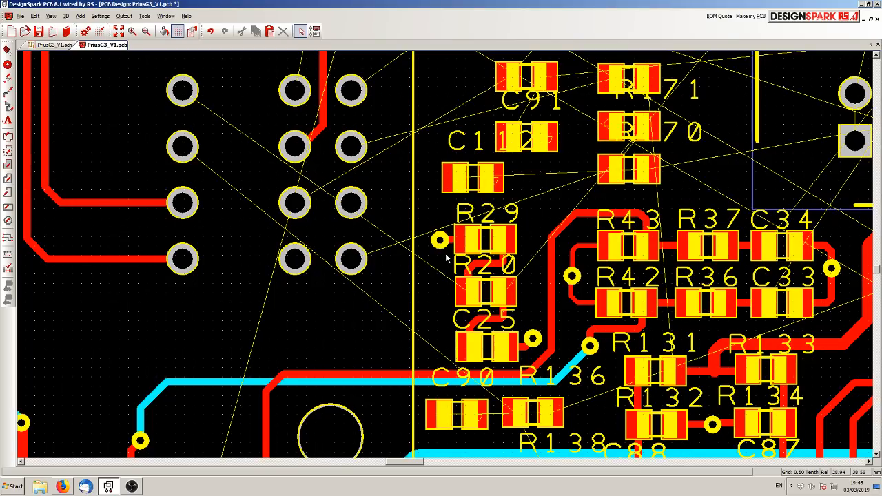
scroll(447, 259, down, 2)
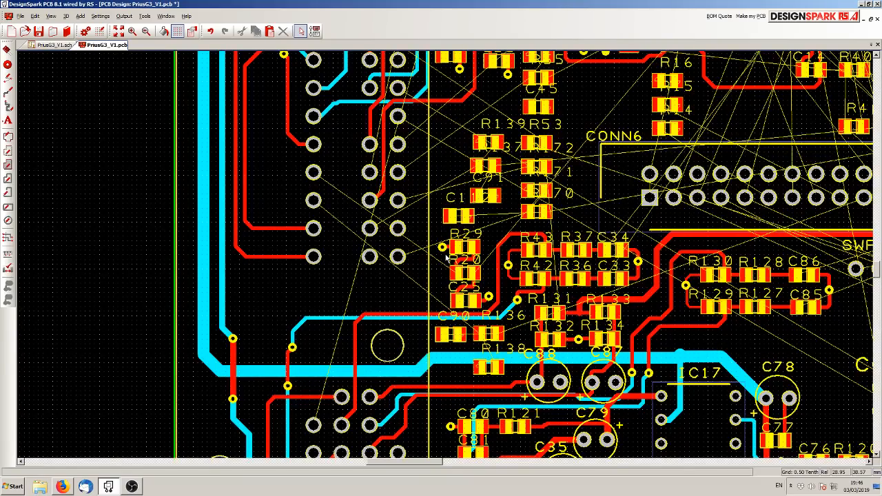
scroll(447, 259, up, 2)
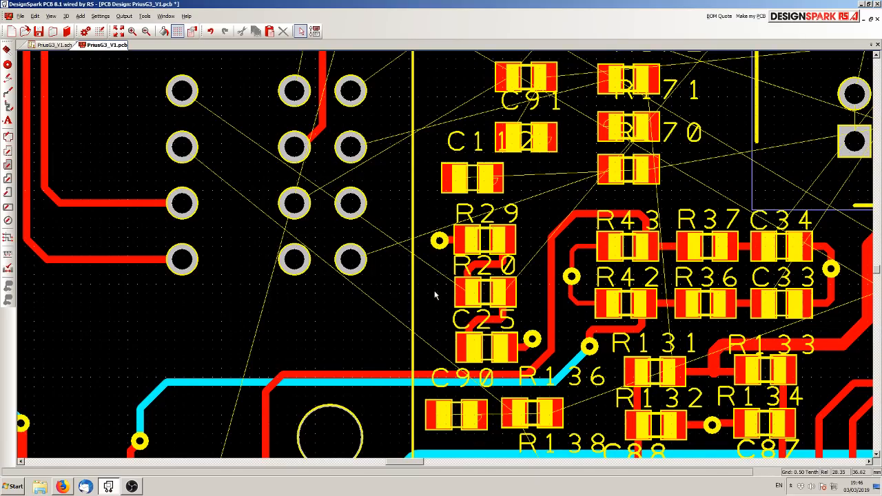
double_click(444, 276)
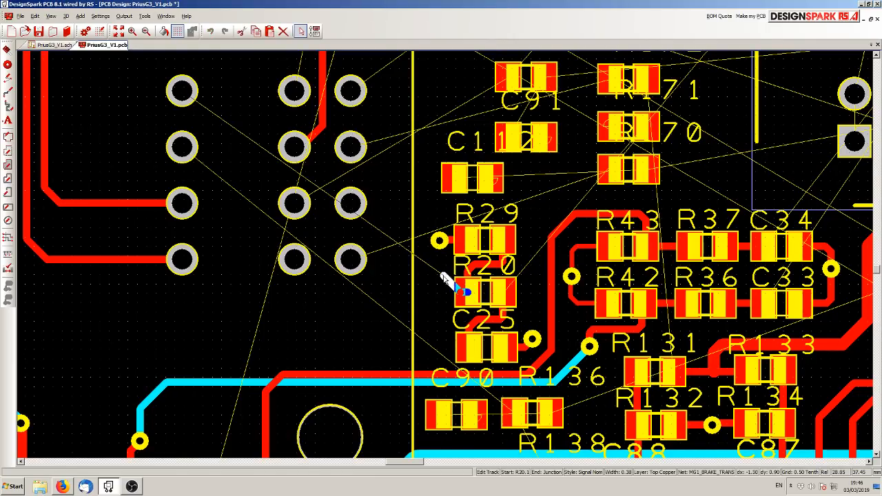
click(416, 298)
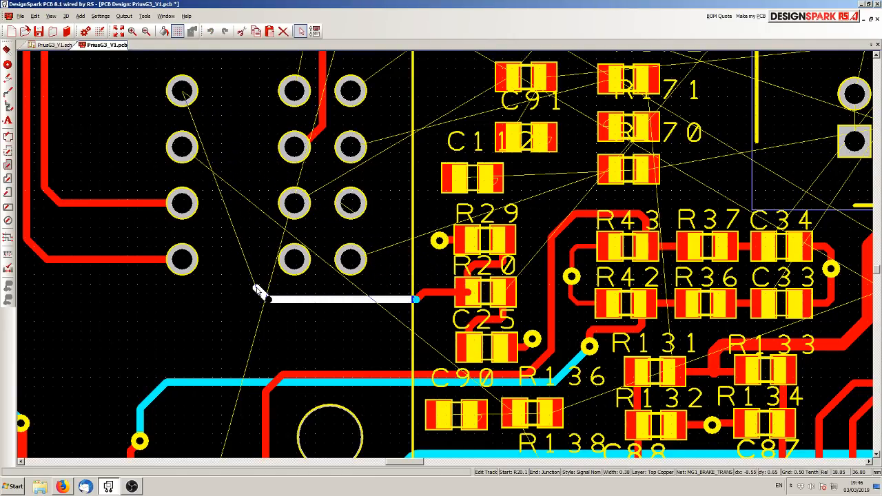
click(248, 289)
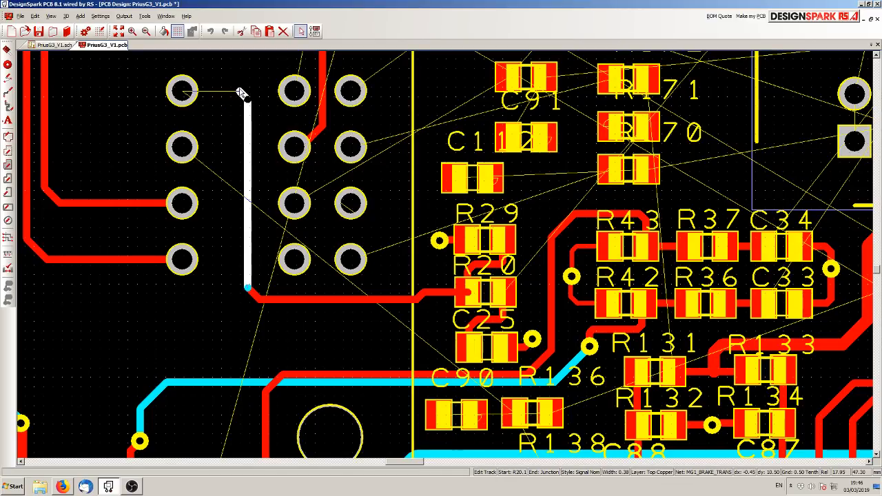
click(235, 91)
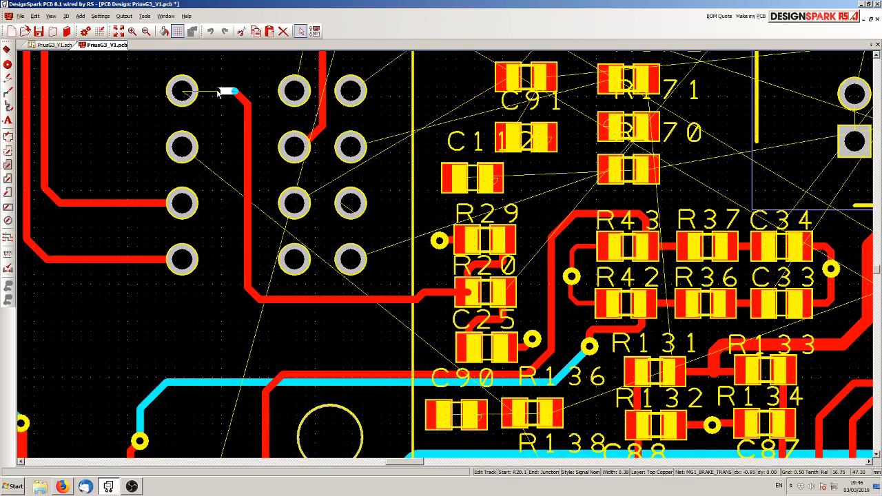
click(184, 92)
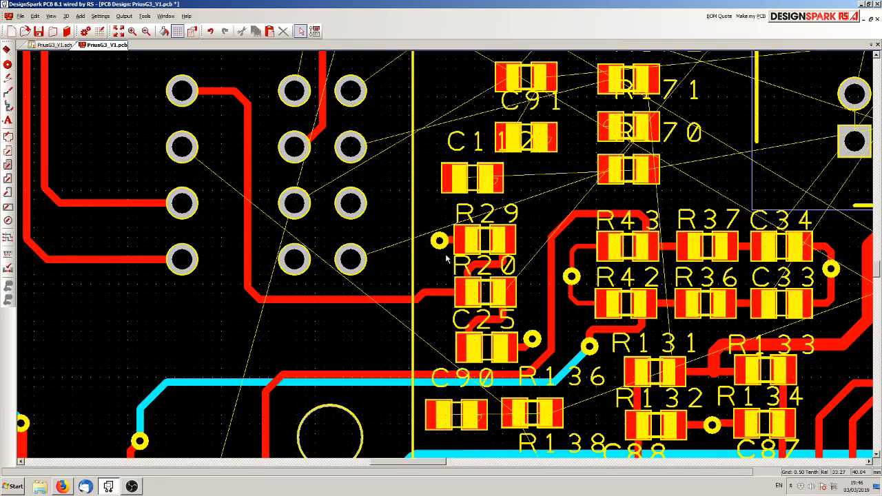
Step: Save the PriusG3_V1 board design
scroll(527, 231, down, 2)
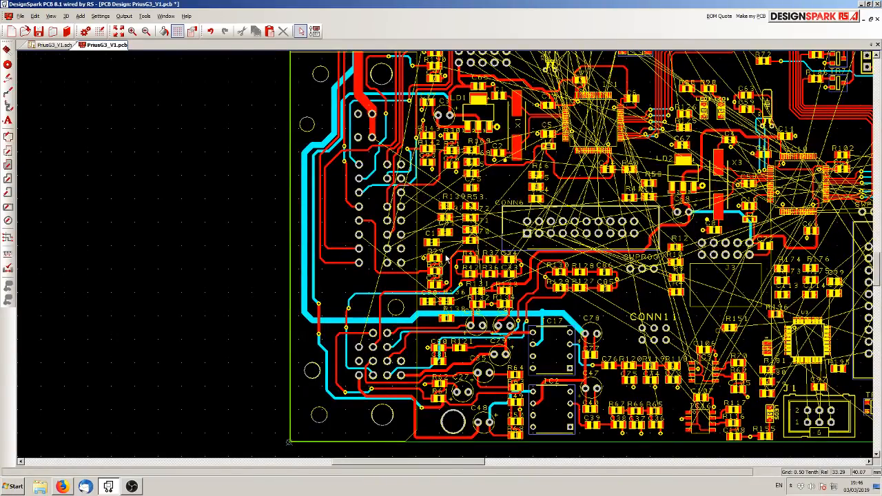
click(39, 31)
key(u)
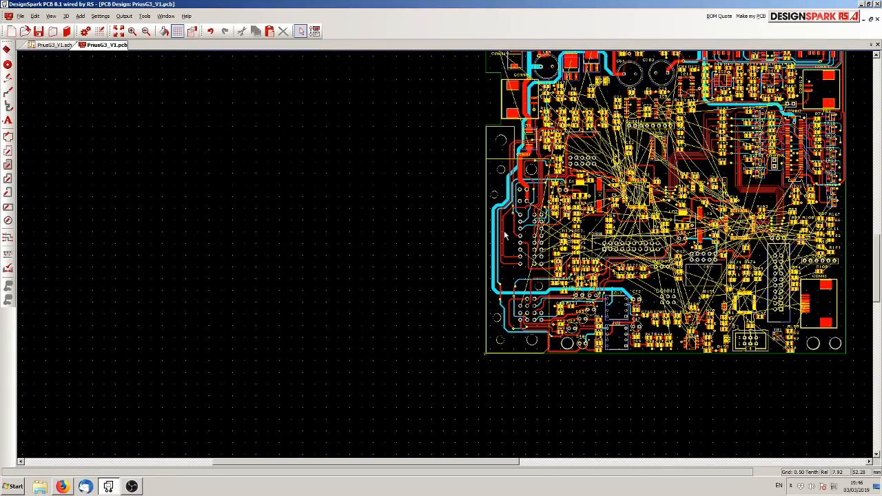
key(Page_Up)
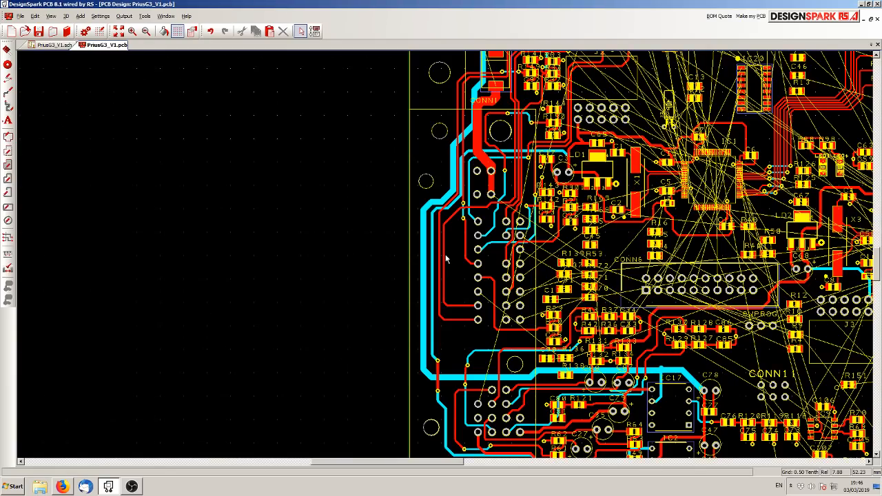
key(Page_Down)
key(Page_Up)
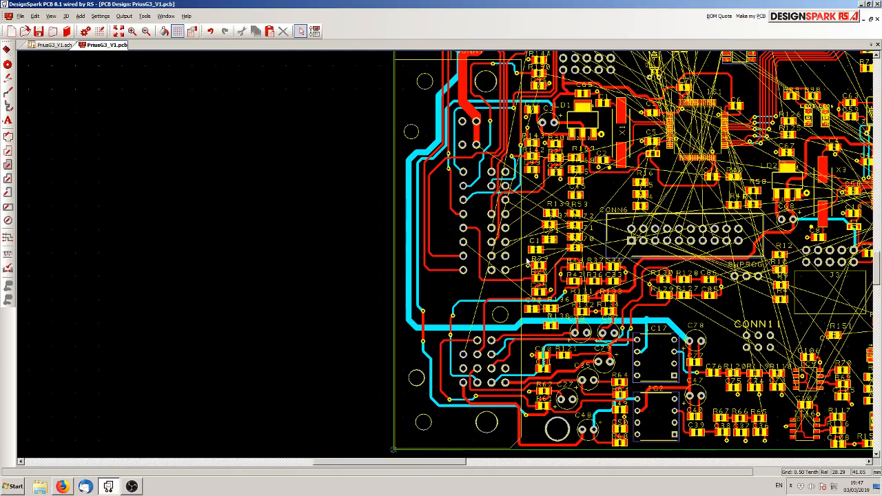
Step: Find R137 in the MG2_ACCEL analog input circuit on the schematic and highlight it on the board layout
scroll(528, 262, up, 2)
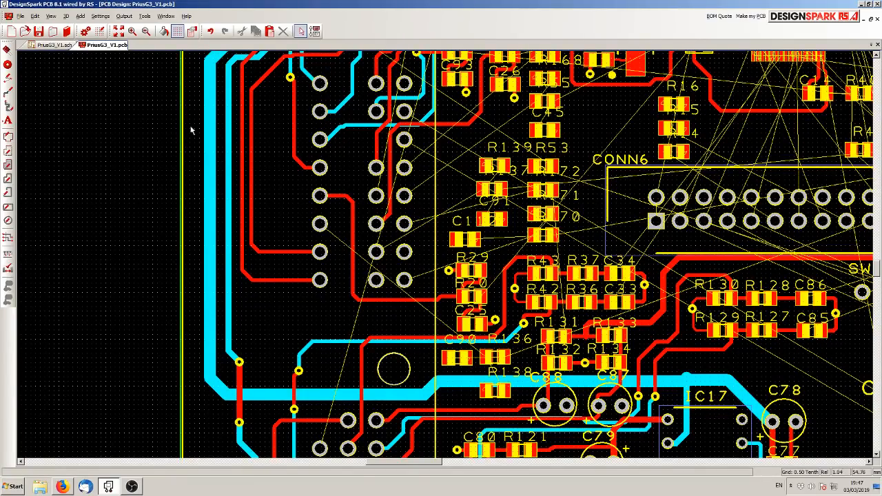
click(52, 45)
scroll(446, 259, down, 2)
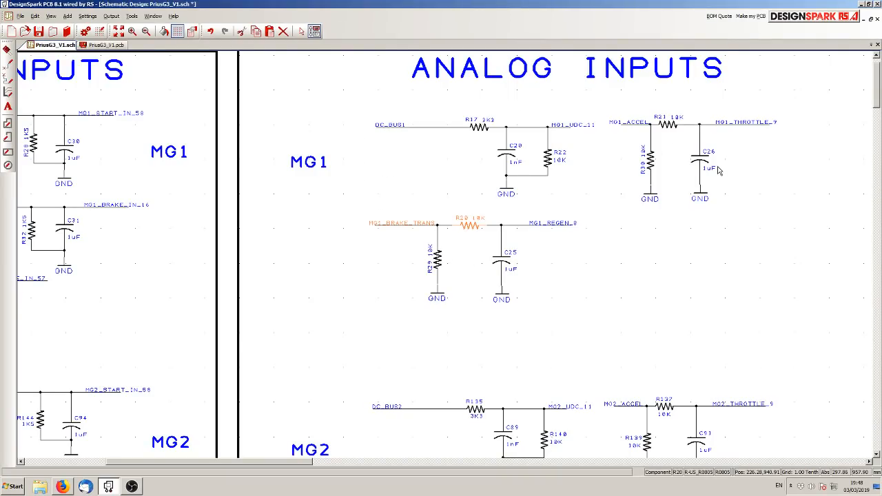
scroll(500, 247, down, 2)
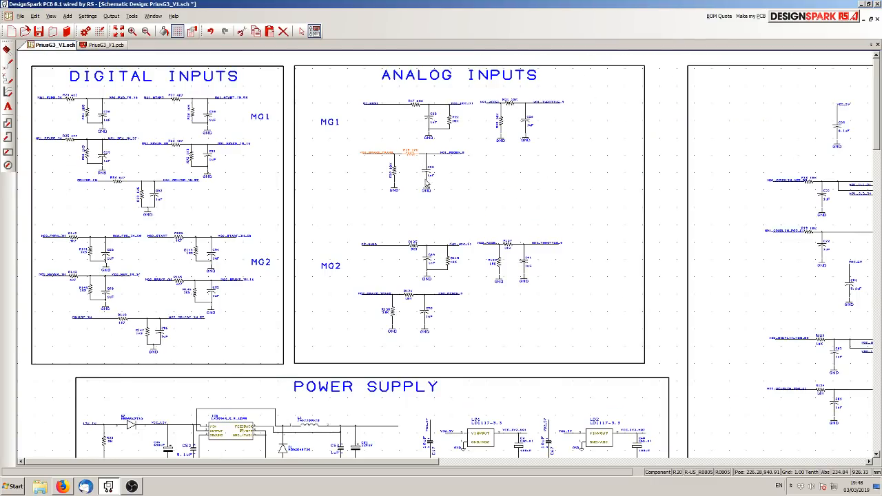
scroll(448, 241, up, 4)
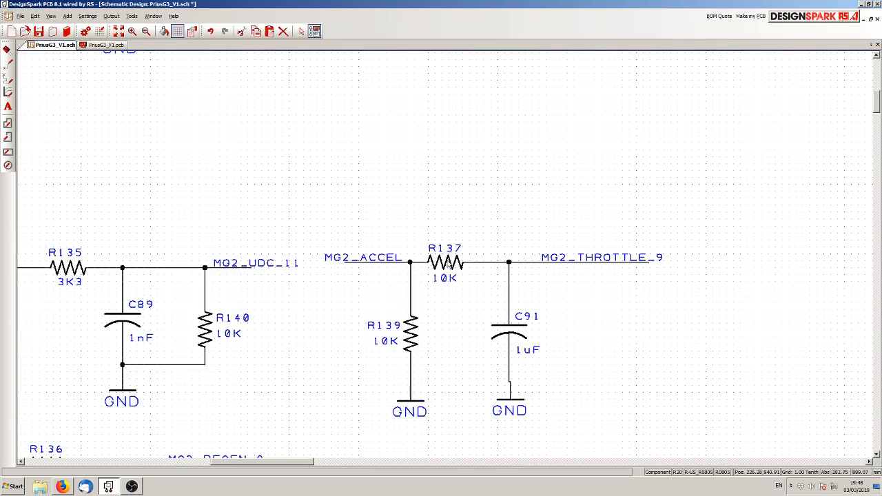
click(447, 263)
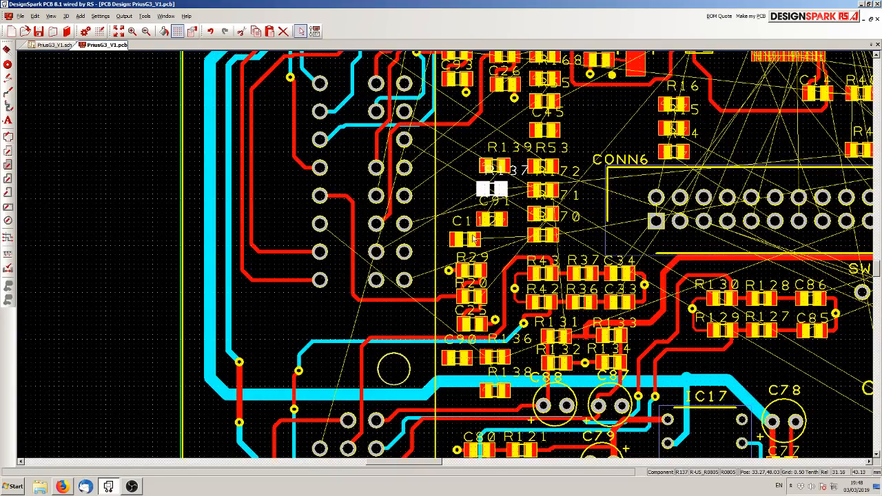
Step: Align R139 directly above R137 and C91 just below it, and shift the R137 and C112 reference labels clear of neighbouring parts
scroll(510, 193, up, 2)
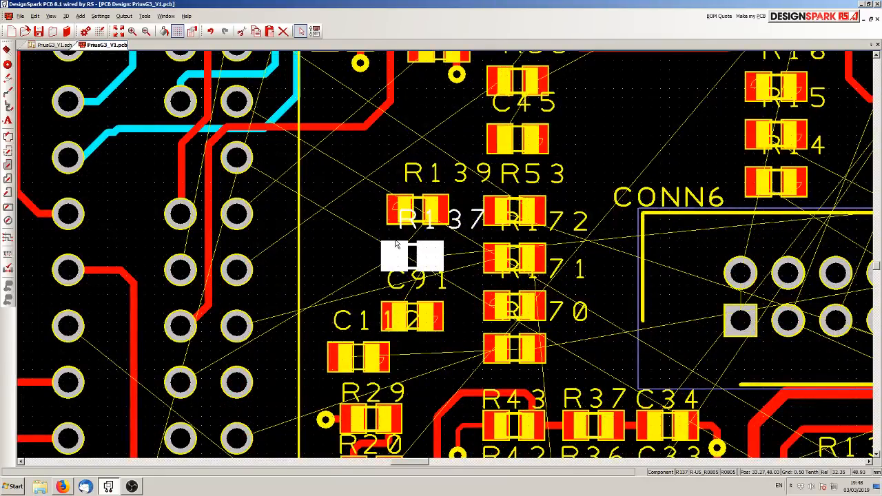
drag(464, 229, 435, 224)
drag(451, 180, 409, 200)
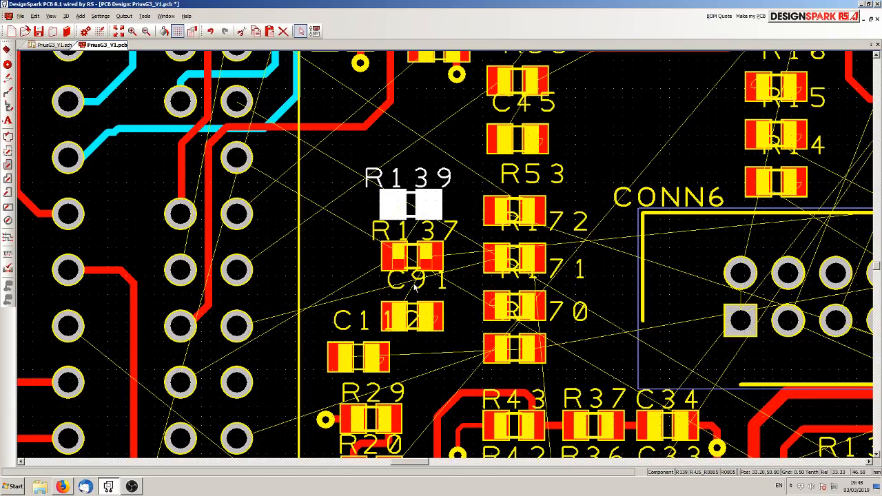
drag(418, 288, 424, 314)
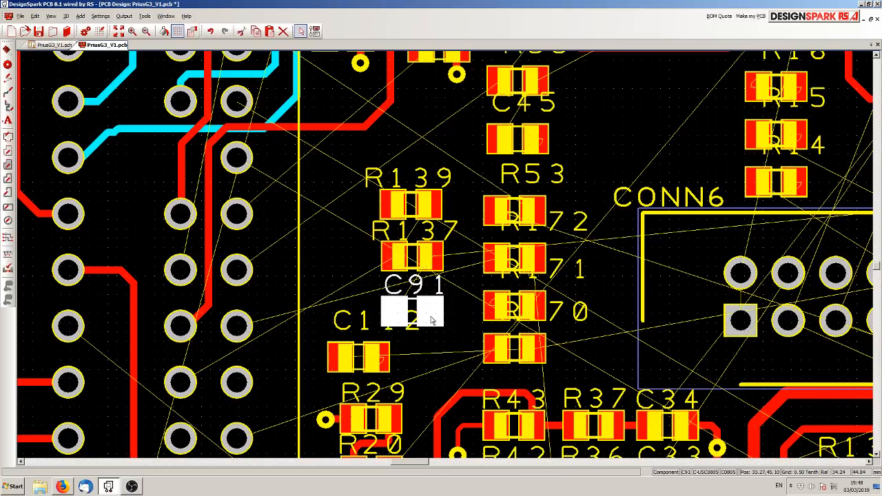
click(444, 337)
drag(356, 326, 338, 335)
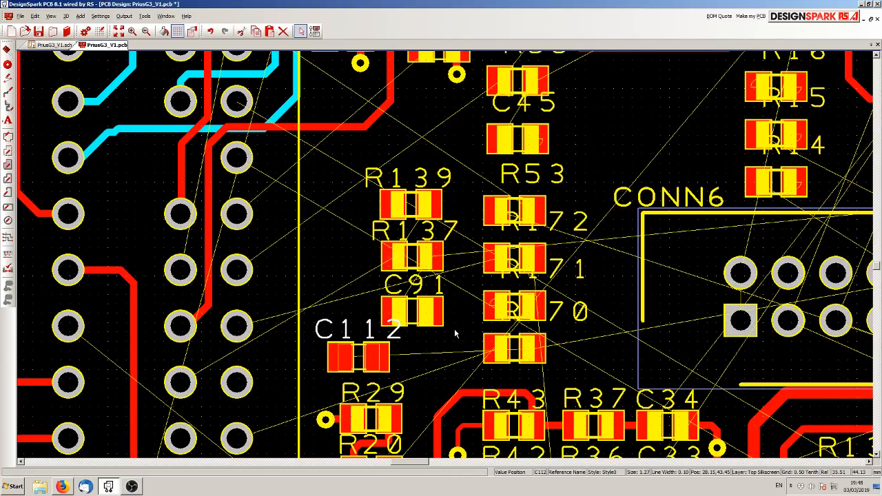
Step: Move R139, R137 and C91 together up and slightly right, into the space below C26
drag(455, 332, 454, 233)
scroll(414, 225, down, 5)
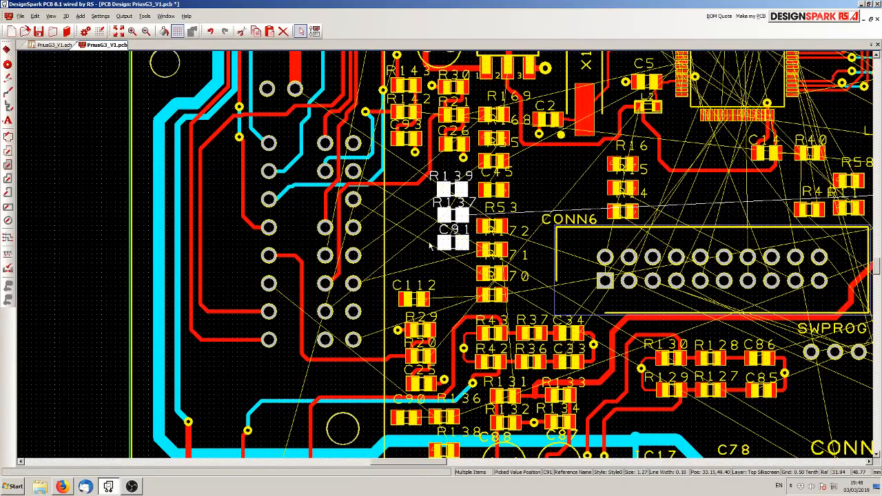
click(418, 199)
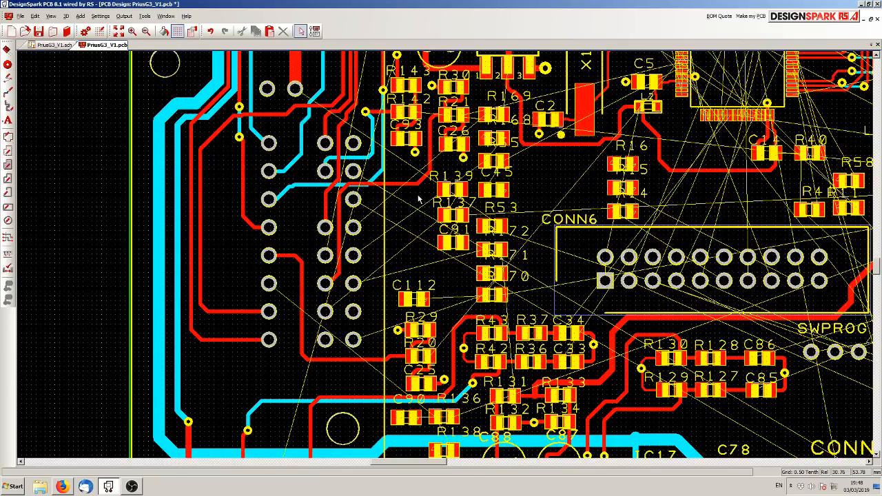
Step: Route a short top-copper GND track left from R139 pad 1, end it on a via and nudge the via closer to the pad
scroll(445, 199, up, 4)
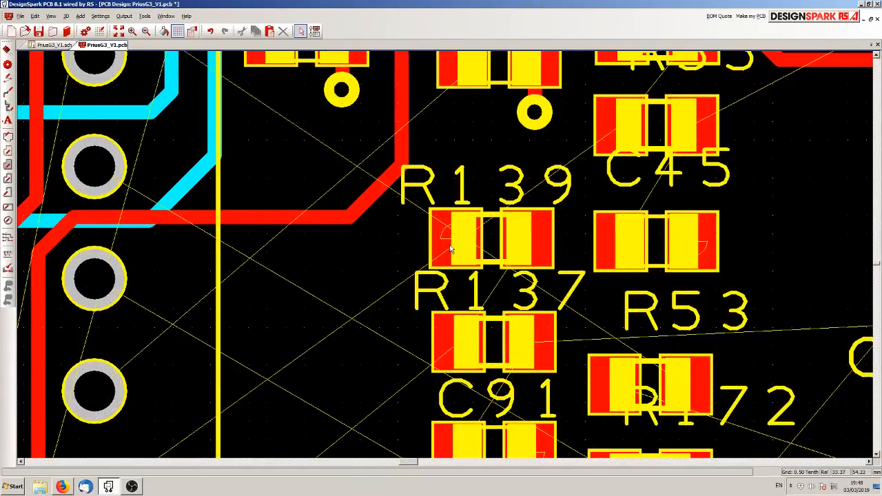
drag(451, 247, 379, 250)
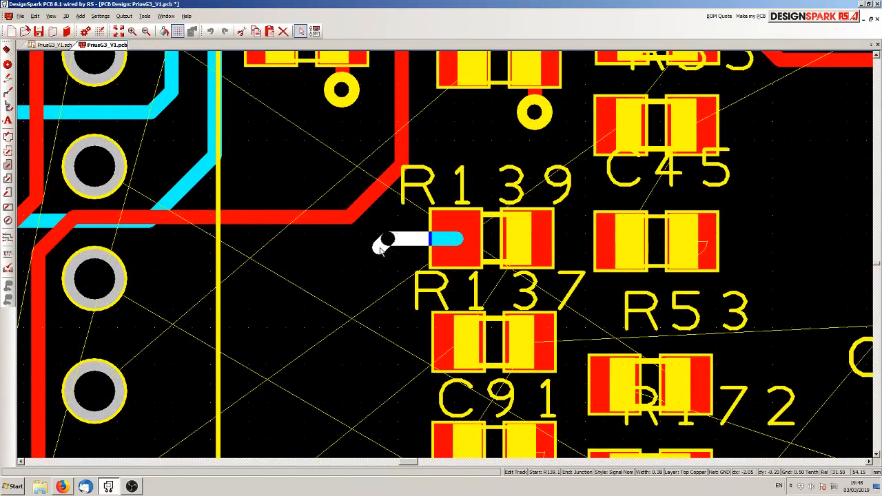
right_click(391, 244)
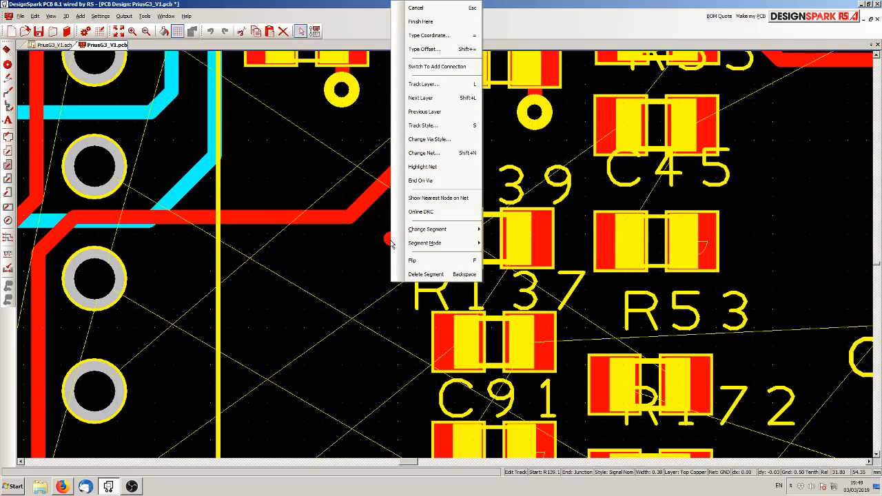
click(421, 180)
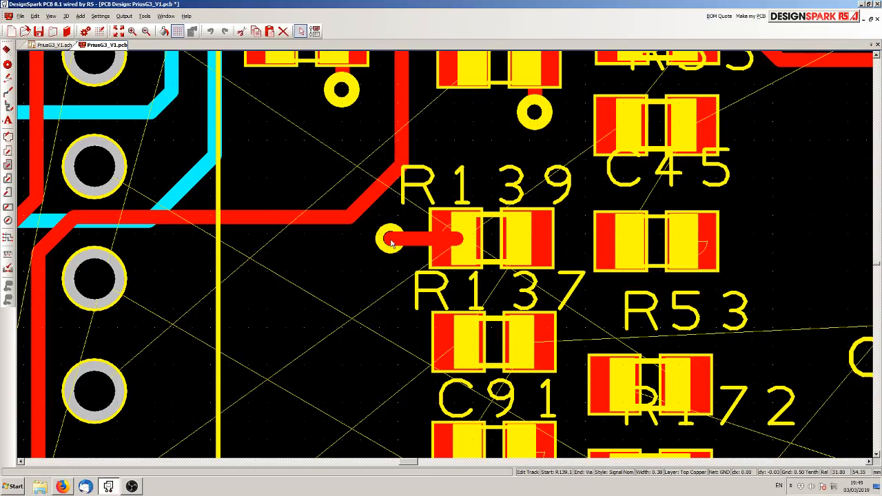
scroll(390, 242, down, 2)
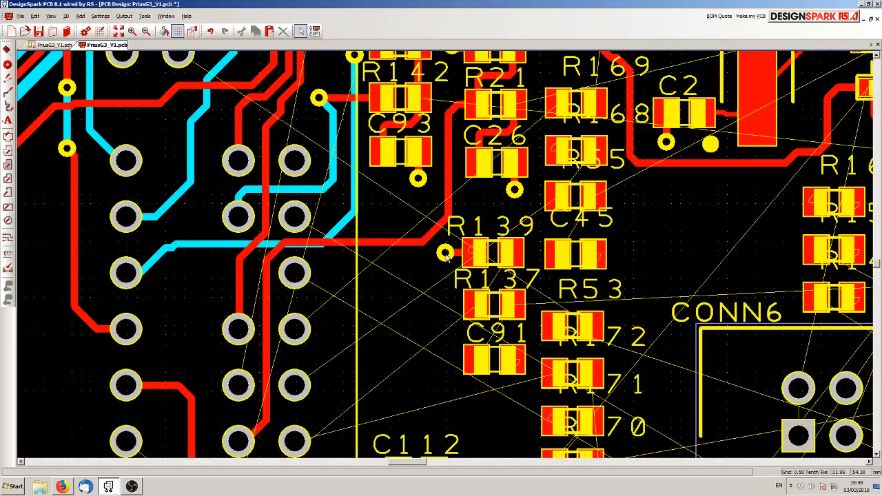
scroll(444, 254, up, 2)
scroll(446, 255, up, 2)
click(450, 248)
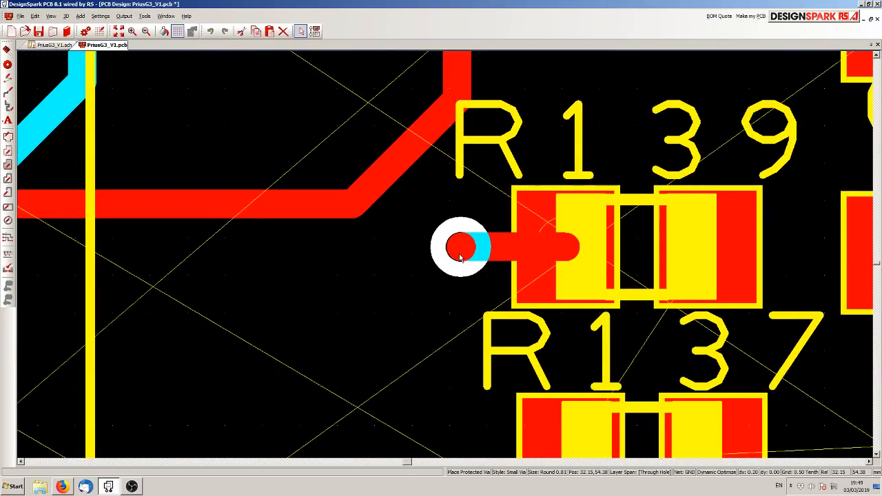
Step: Route top-copper tracks from R139's right pad to R137's left pad and from R137's right pad to C91's left pad
scroll(400, 301, down, 2)
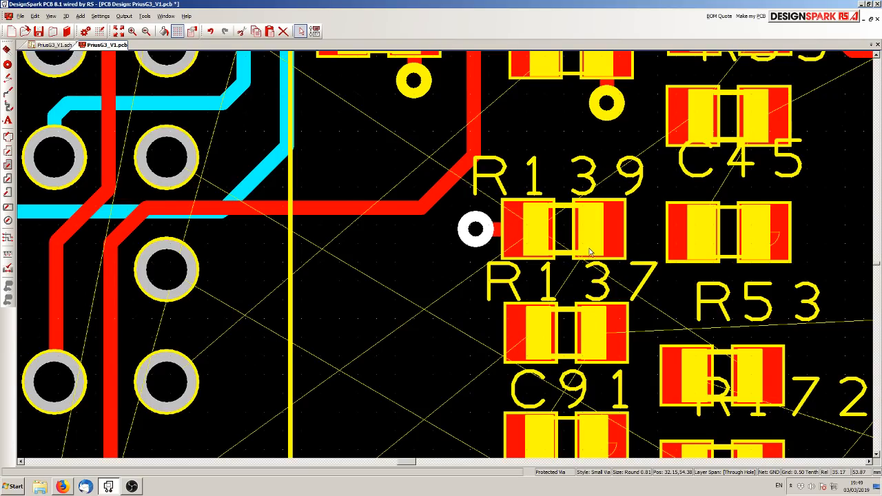
drag(591, 236, 533, 332)
scroll(446, 258, down, 2)
scroll(455, 286, up, 2)
drag(474, 261, 473, 281)
drag(484, 241, 428, 302)
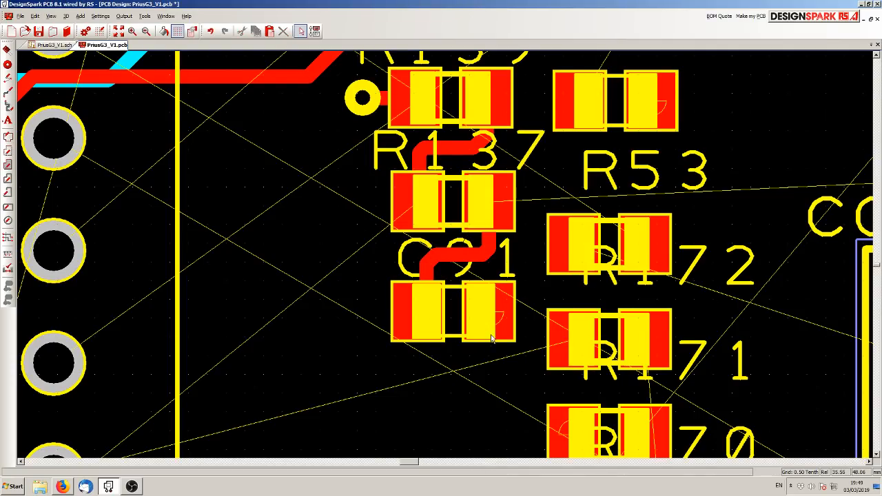
Step: Route a short top-copper GND track down from C91 pad 2, end it on a via and nudge the via slightly up
drag(493, 315, 489, 379)
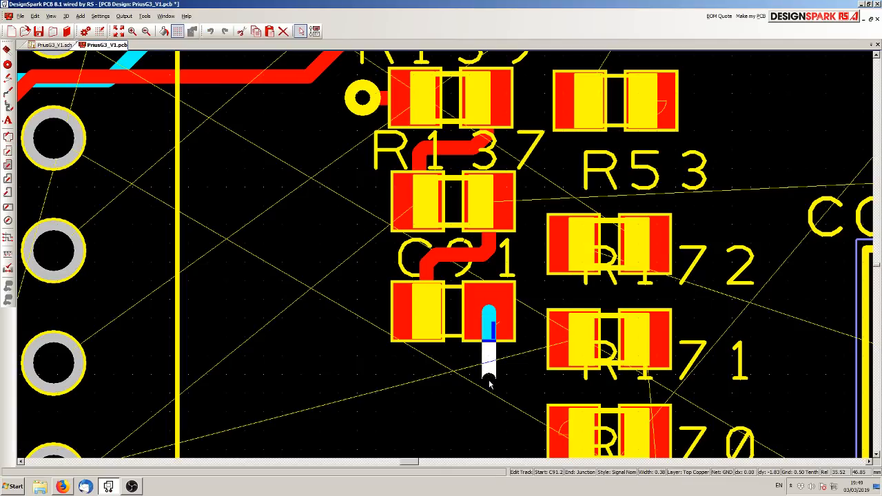
right_click(489, 379)
click(514, 278)
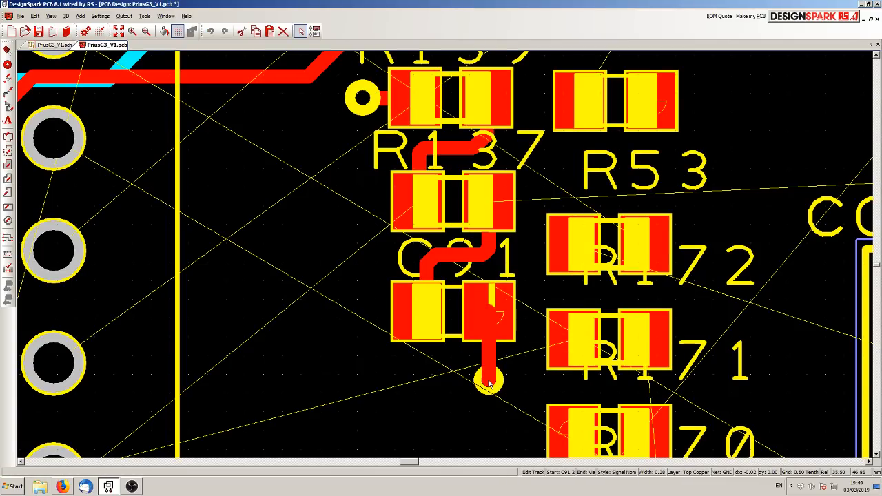
click(492, 373)
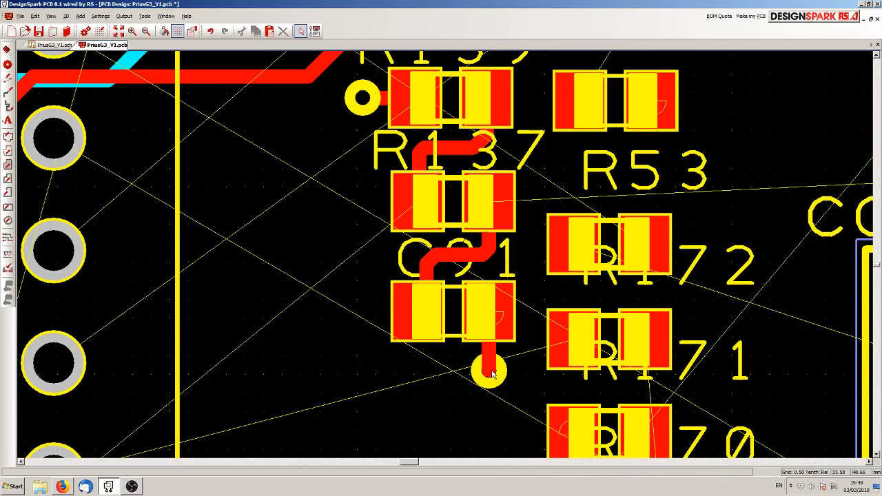
Step: Examine the whole board layout and the unrouted connections around the left-edge connector
scroll(491, 372, down, 3)
scroll(445, 257, up, 3)
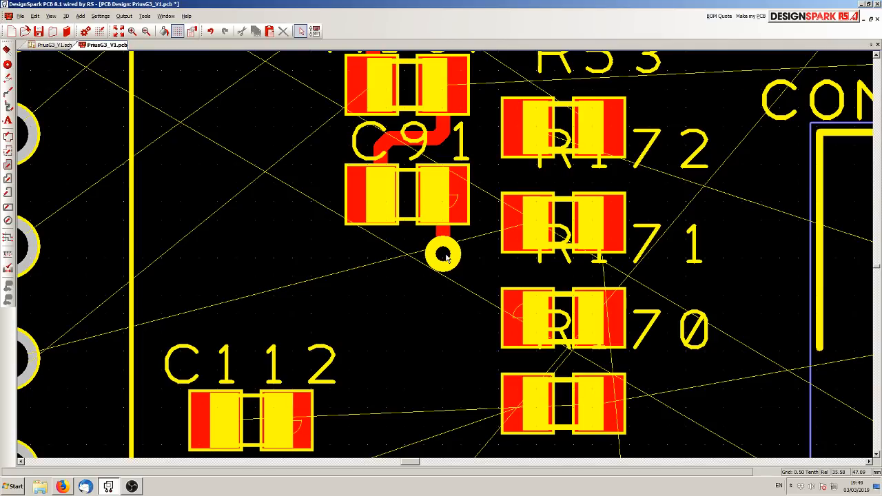
scroll(444, 256, down, 4)
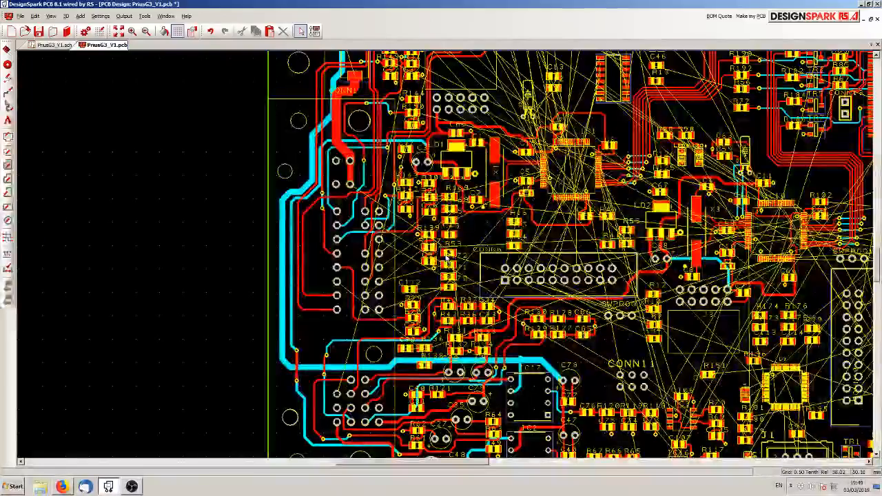
scroll(445, 256, down, 2)
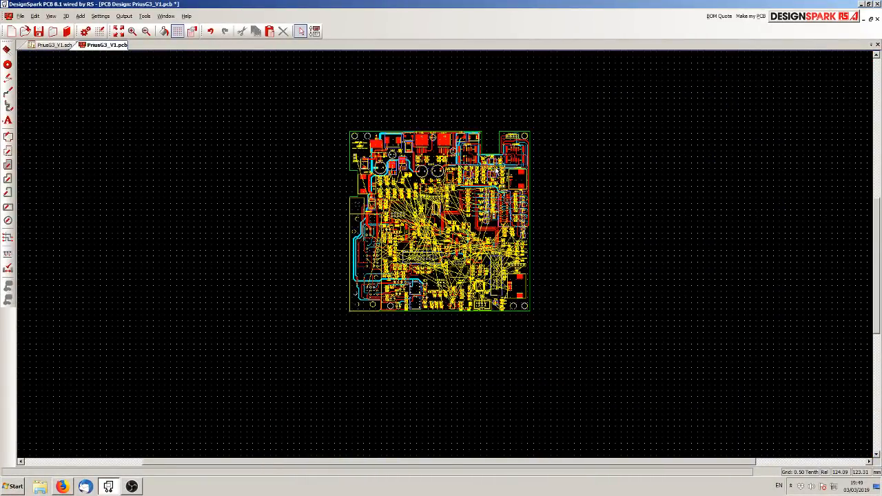
scroll(445, 257, up, 3)
scroll(446, 256, down, 2)
scroll(371, 311, up, 2)
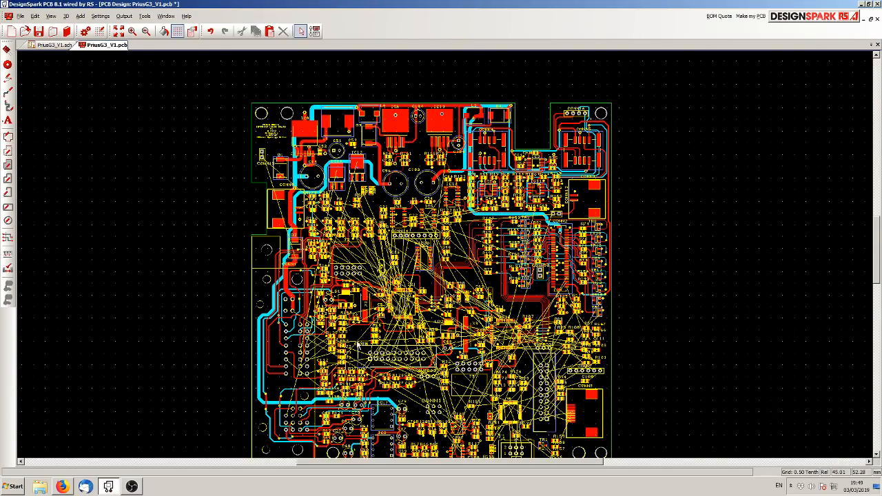
scroll(345, 342, up, 2)
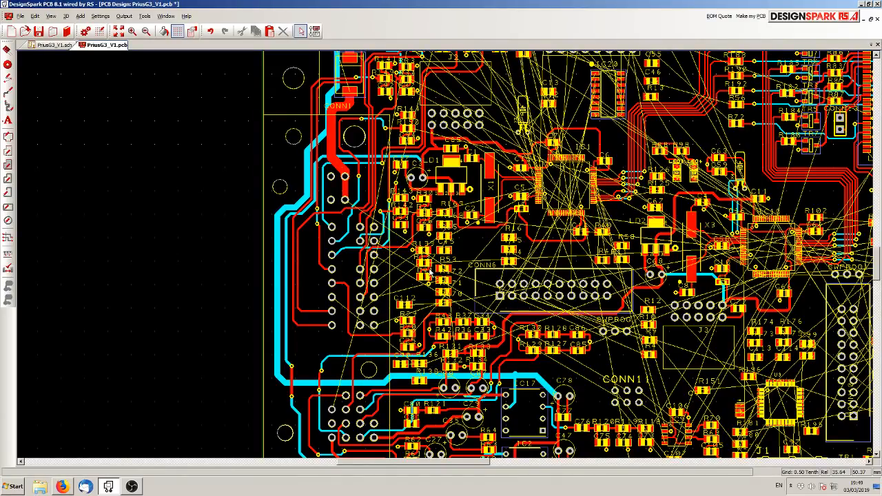
Step: Route MG2_ACCEL on top copper from CONN1's middle-column pin second from the bottom, up past C112 to R137's left pad
scroll(447, 258, up, 3)
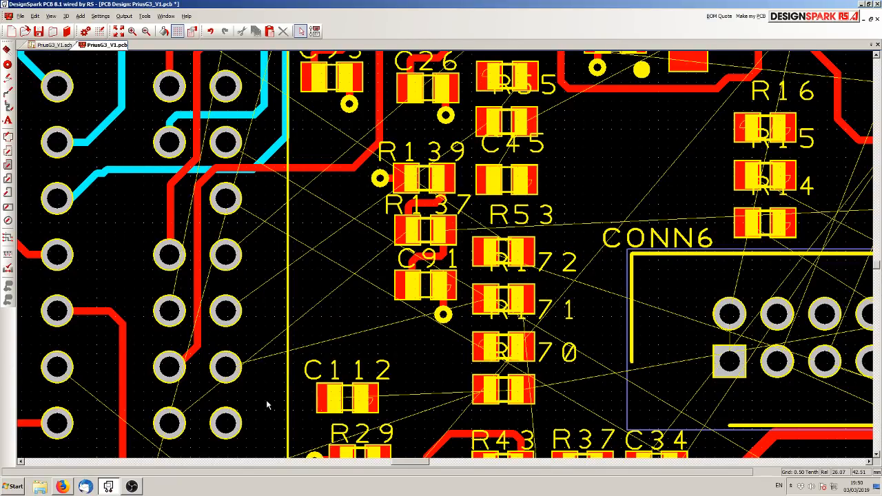
click(171, 419)
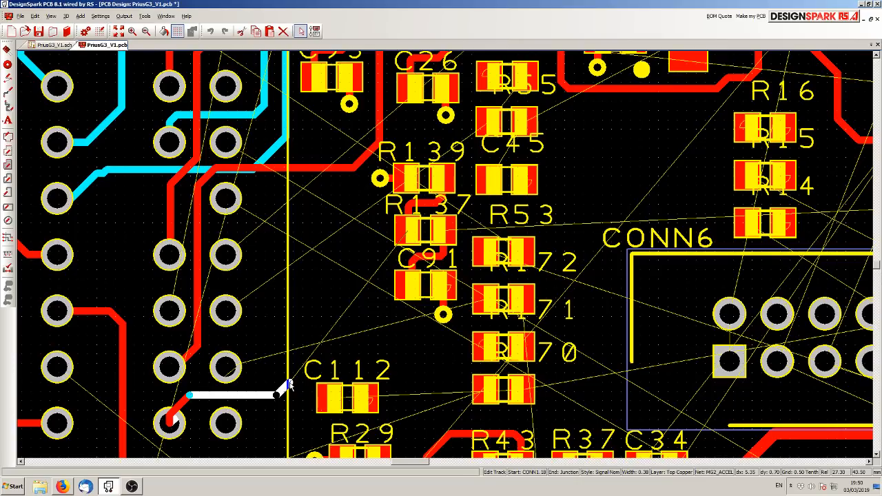
click(287, 384)
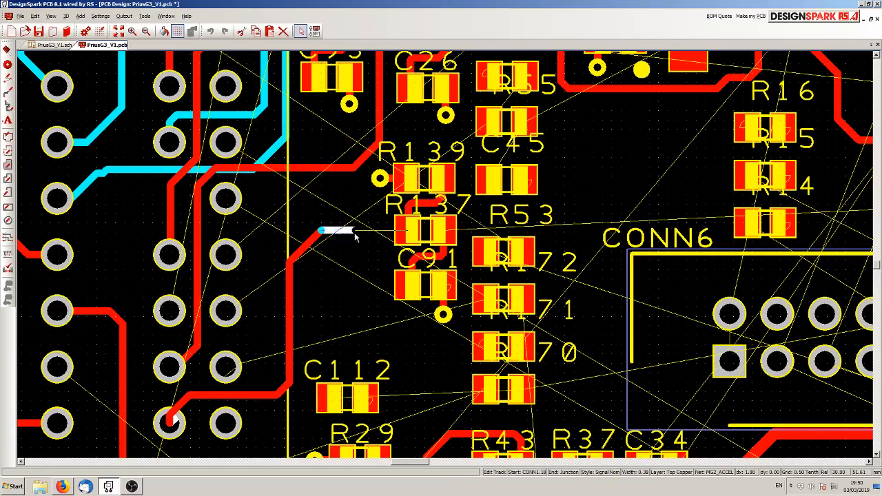
click(407, 230)
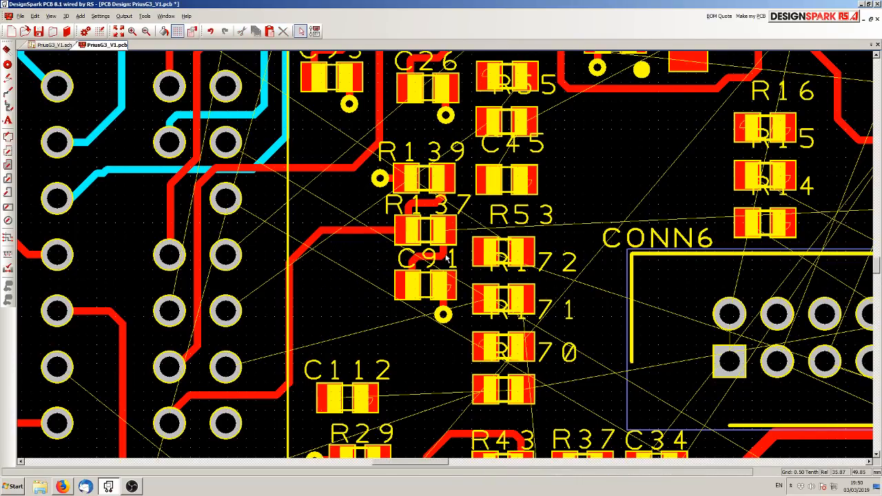
Step: Find R136 in the MG2_BRAKE_TRANS input circuit on the schematic and highlight it on the board layout
scroll(452, 265, down, 2)
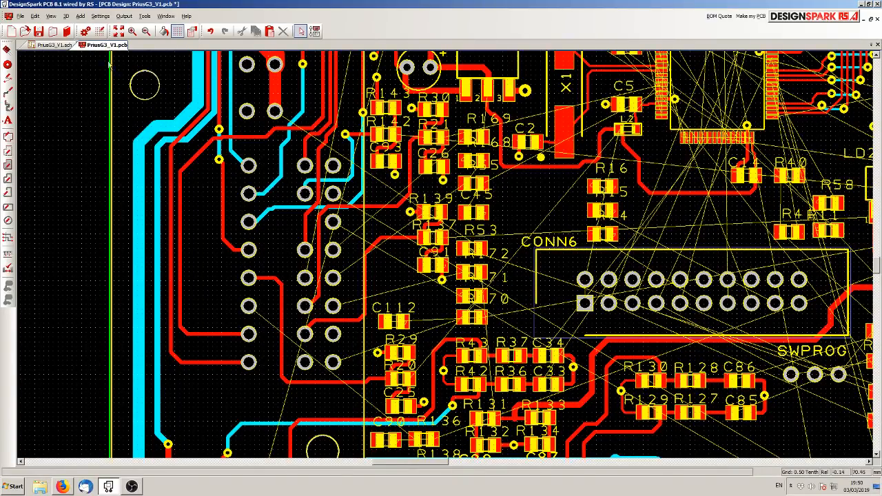
click(58, 45)
scroll(236, 262, down, 2)
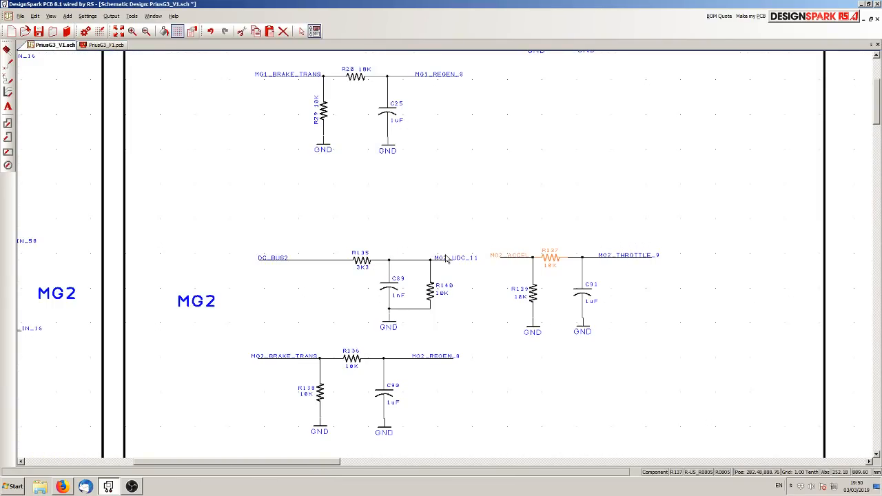
scroll(352, 396, up, 2)
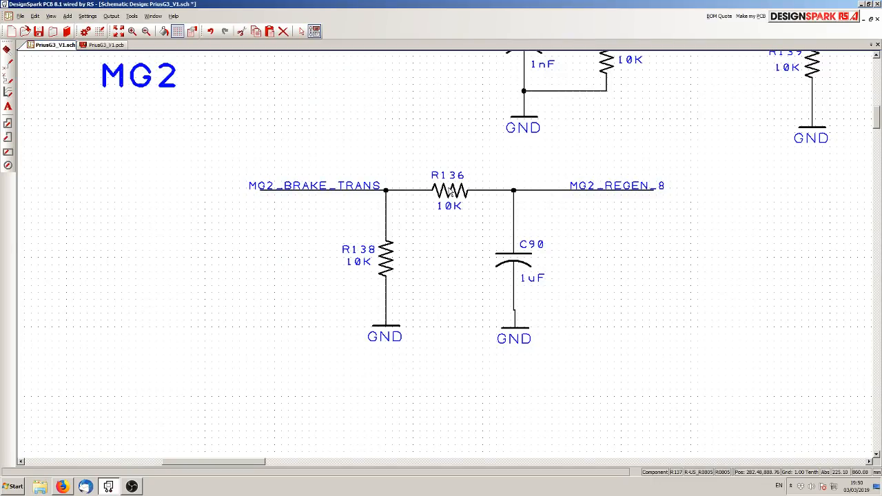
click(451, 192)
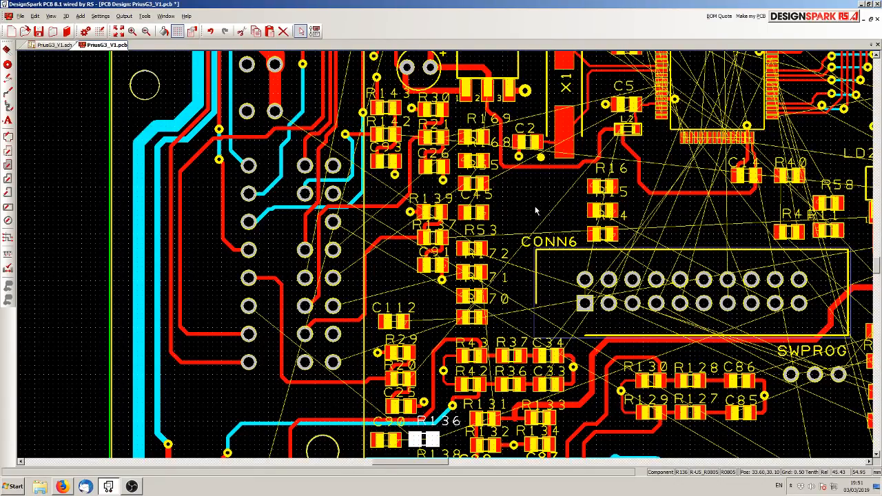
Step: Examine the whole board layout against the full schematic sheet, comparing the unrouted areas with the circuit blocks
scroll(535, 210, down, 3)
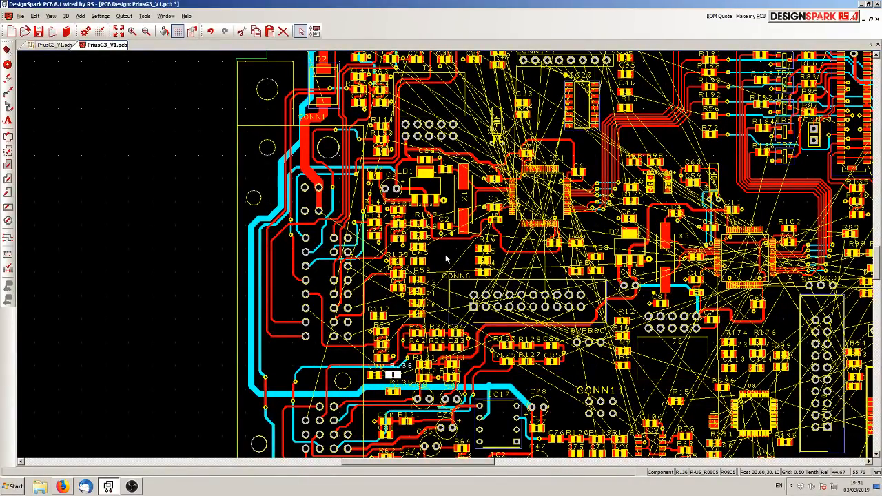
scroll(446, 258, down, 3)
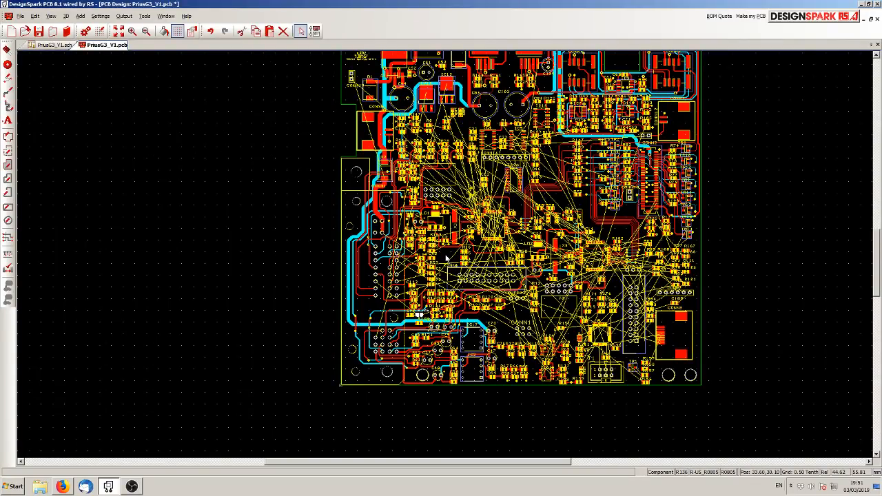
scroll(446, 258, down, 3)
scroll(446, 257, up, 3)
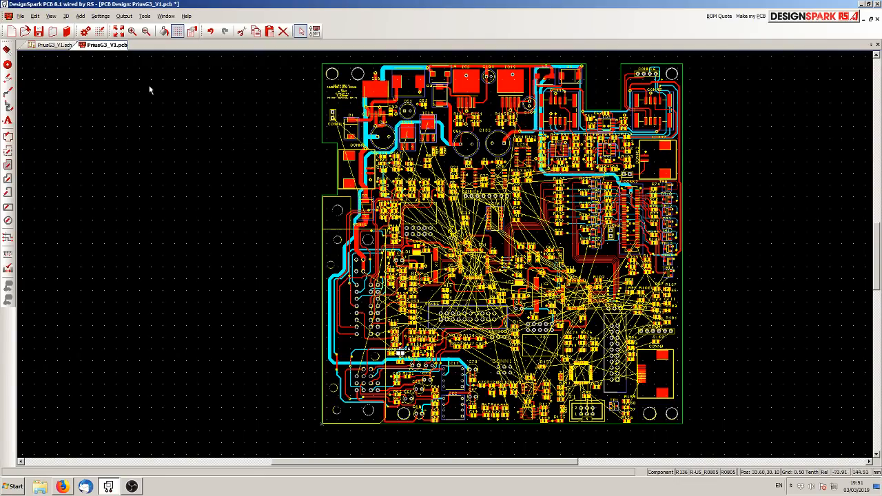
click(55, 45)
scroll(370, 291, down, 8)
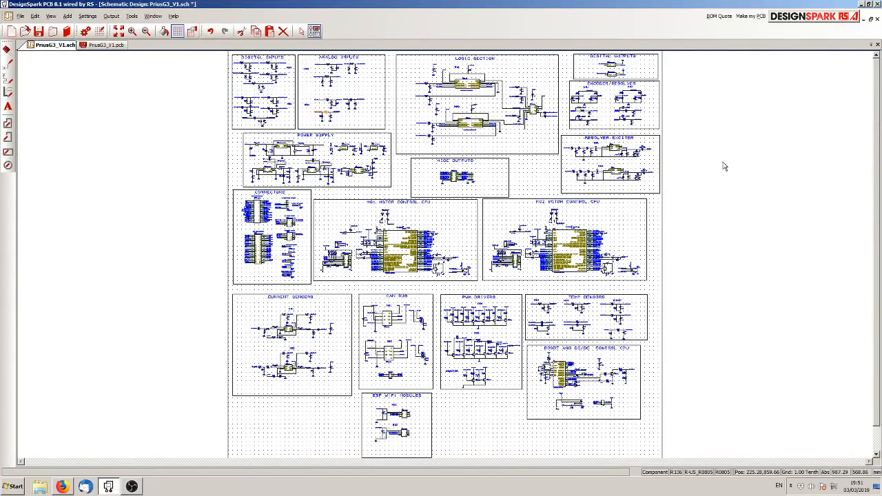
click(102, 45)
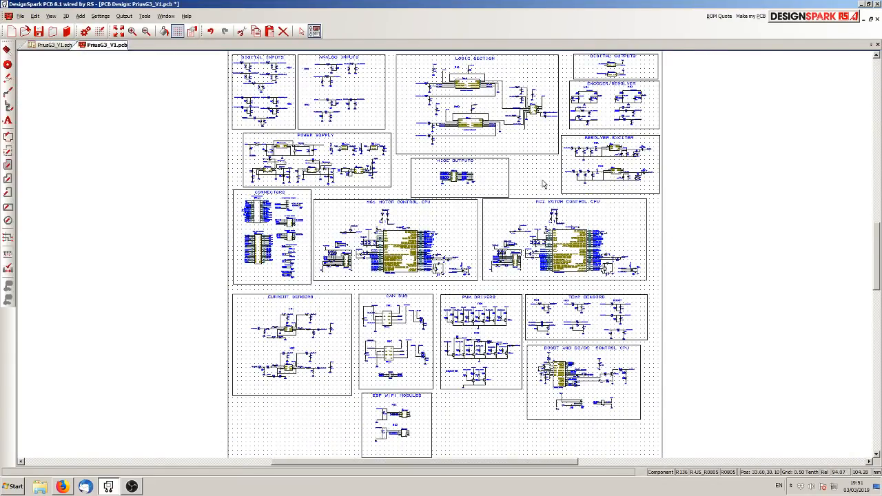
click(60, 45)
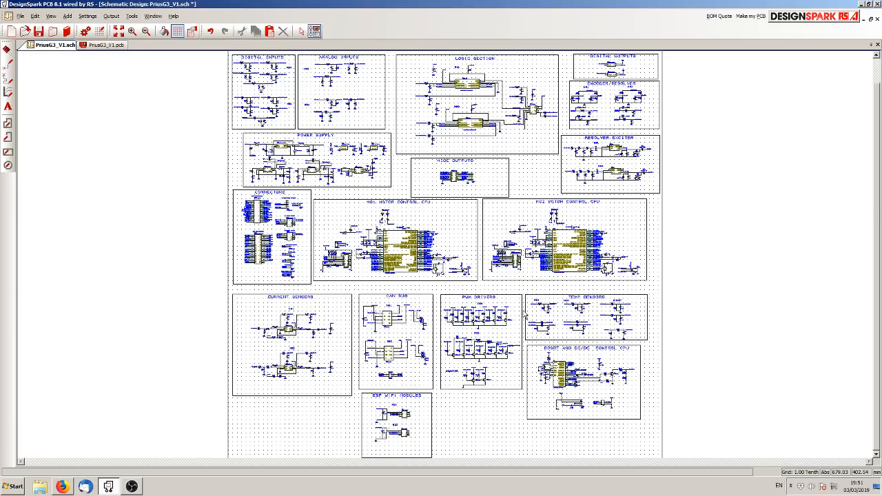
click(110, 46)
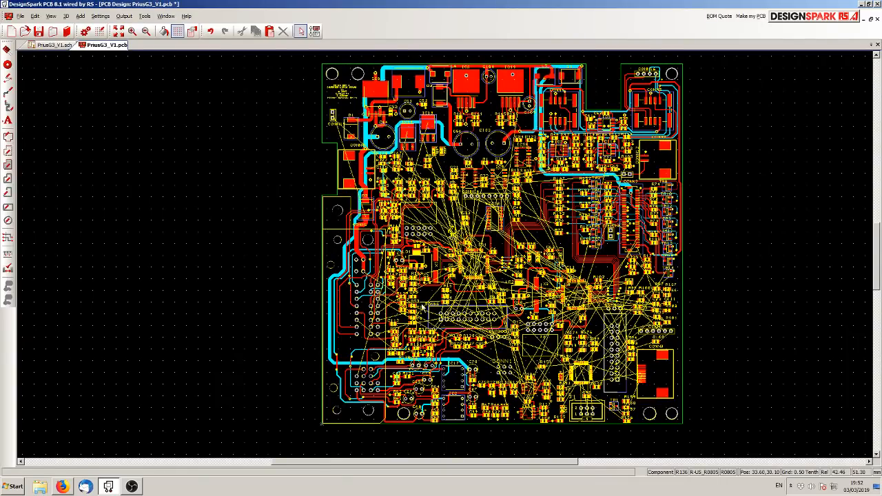
scroll(433, 302, up, 2)
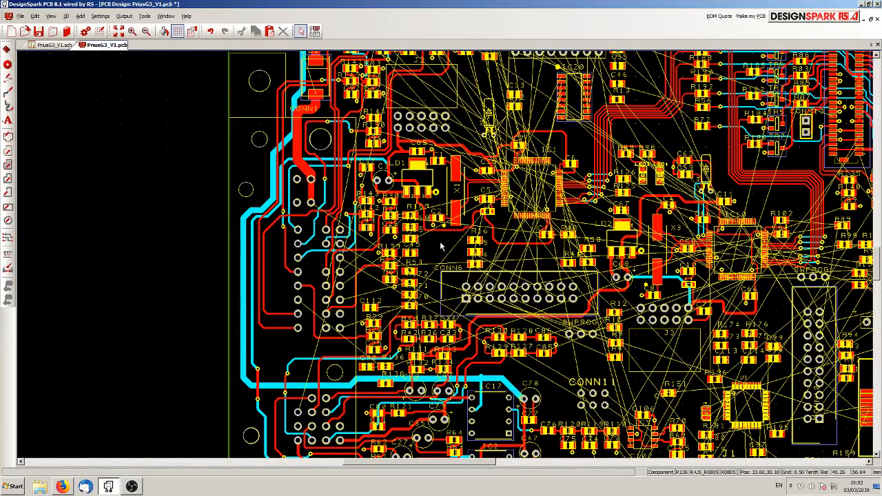
Step: Locate R136 in the MG2 analog inputs schematic block and cross-probe it to its place on the board beside C90
click(53, 44)
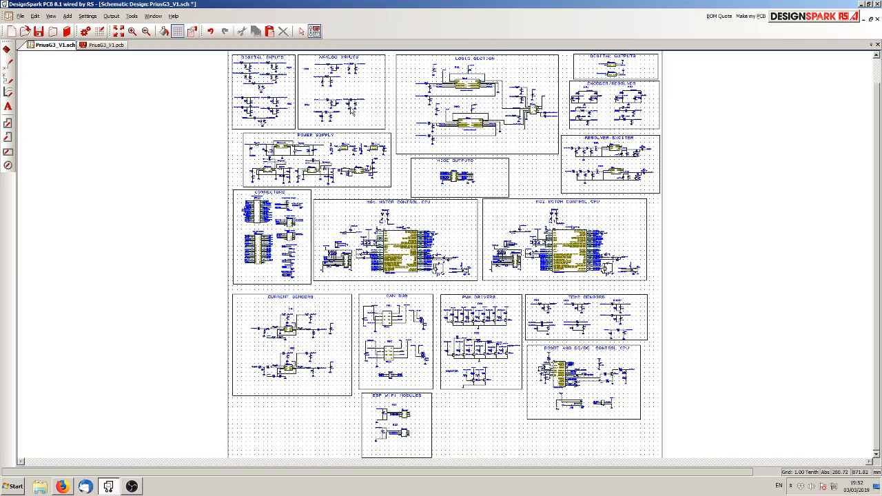
scroll(340, 111, up, 3)
scroll(445, 259, up, 2)
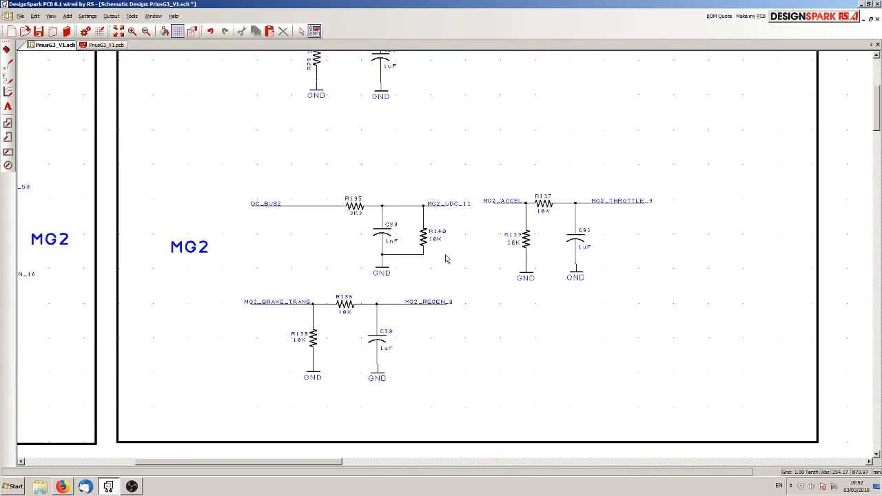
scroll(348, 316, up, 1)
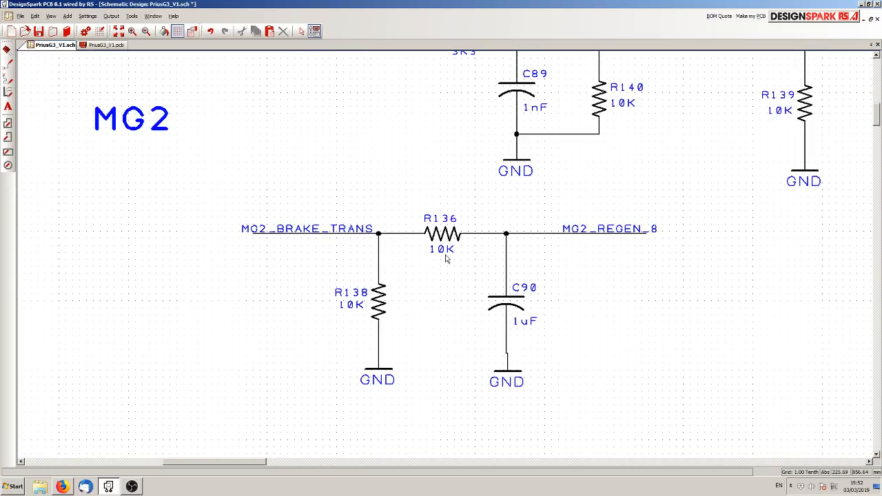
click(446, 234)
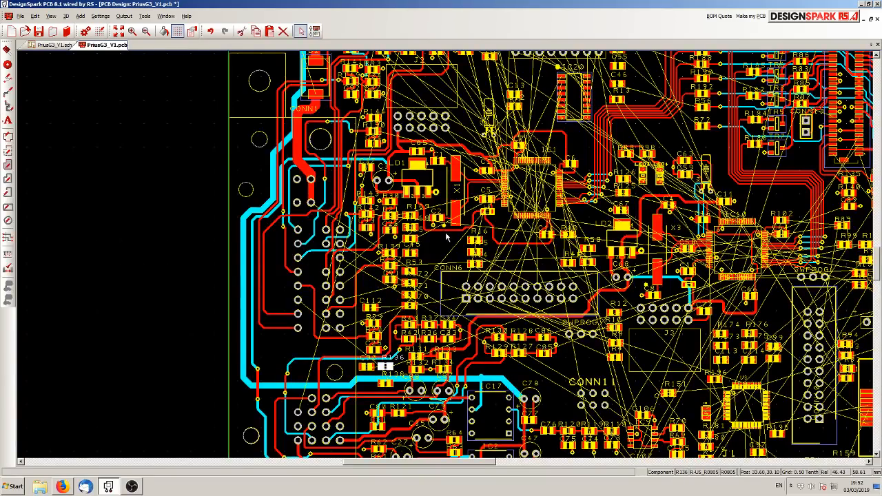
scroll(392, 369, up, 2)
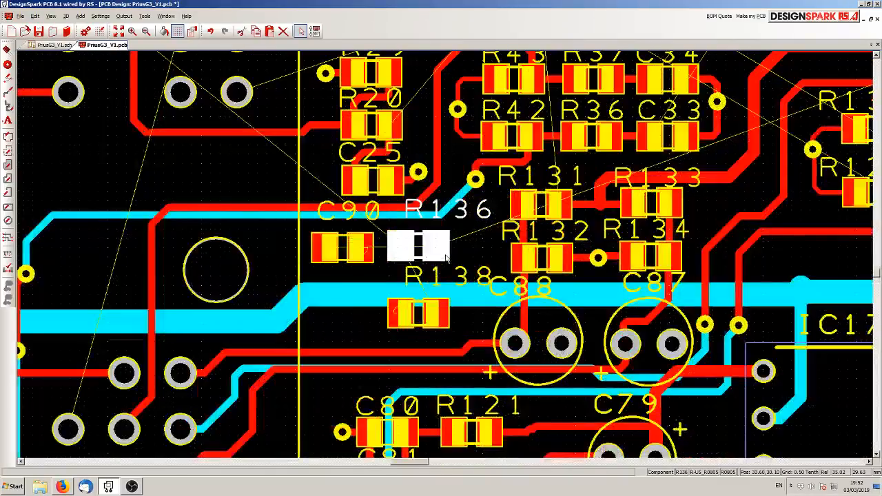
Step: Nudge R136 slightly up and to the right, and shift R138's reference label left over its resistor
click(470, 255)
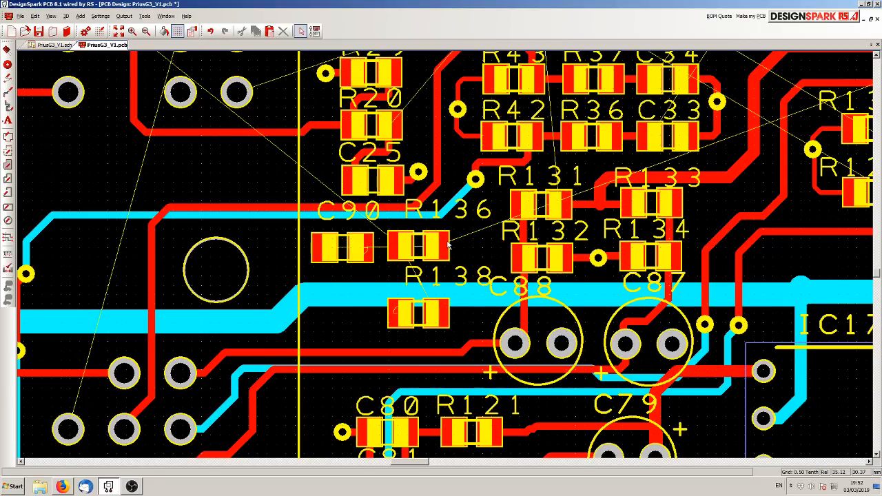
drag(448, 244, 453, 242)
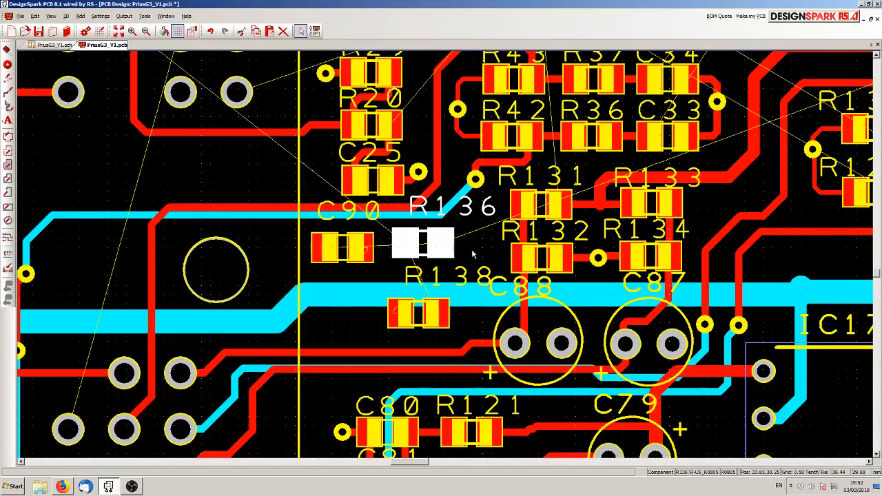
drag(463, 275, 432, 286)
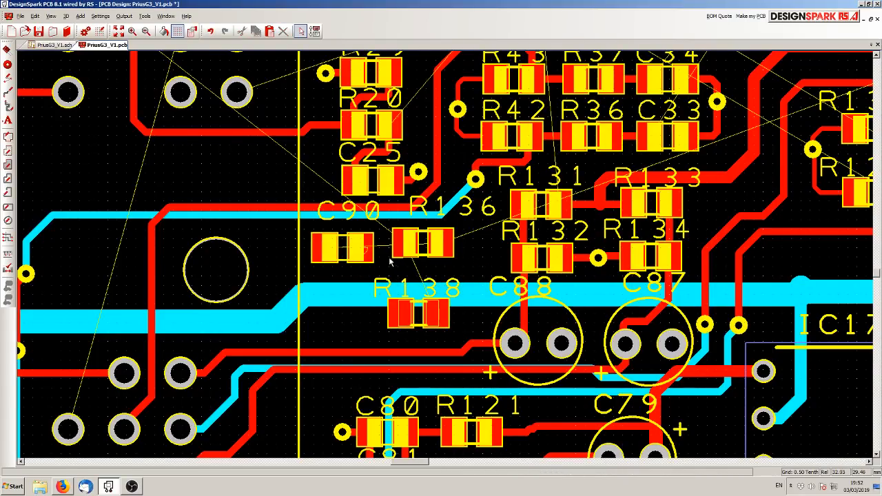
Step: Park C90 below the board's lower edge and swap R136 with R138 so that R138 sits directly above R136
drag(397, 249, 502, 437)
scroll(374, 253, down, 2)
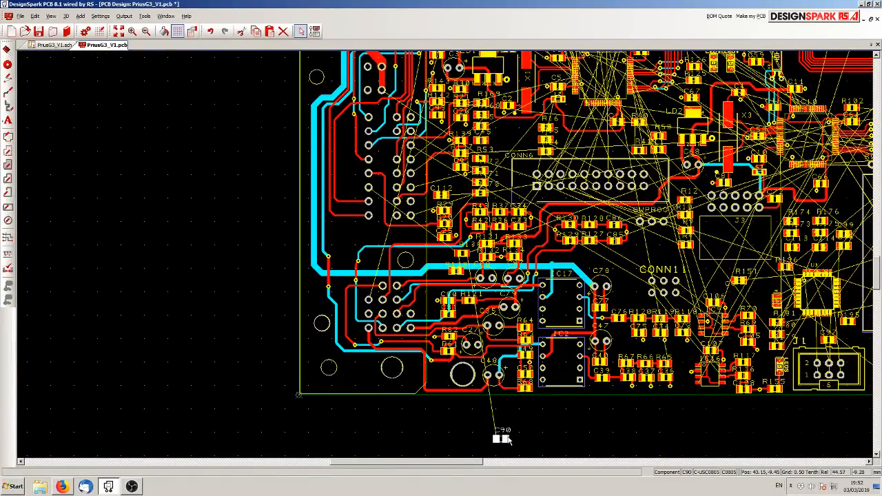
scroll(472, 257, up, 4)
drag(446, 262, 400, 285)
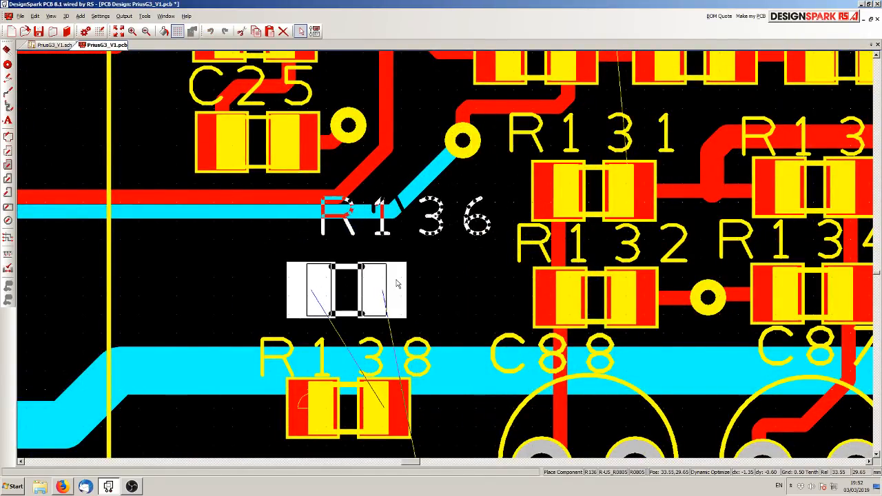
drag(445, 222, 393, 251)
mouse_move(359, 409)
mouse_down()
mouse_move(380, 410)
mouse_move(443, 266)
mouse_move(345, 287)
mouse_move(359, 397)
mouse_move(368, 401)
mouse_up()
drag(448, 273, 359, 291)
click(483, 282)
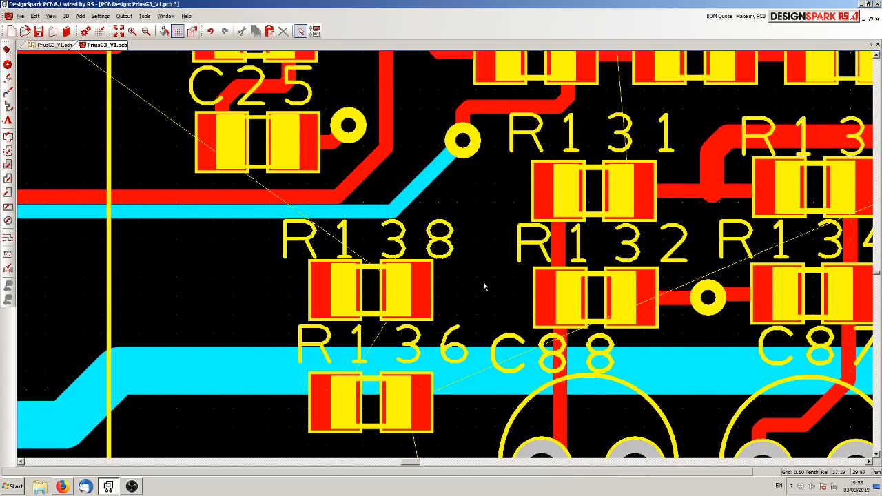
Step: Bring C90 back onto the board and place it directly below R136, with its reference label just above it
scroll(445, 254, down, 3)
scroll(446, 253, down, 2)
drag(466, 440, 429, 290)
scroll(433, 292, up, 4)
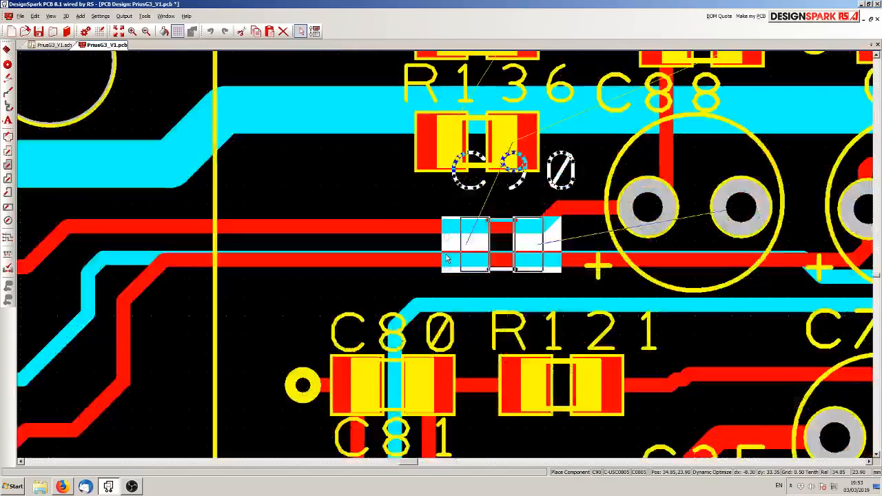
scroll(447, 258, down, 1)
drag(447, 259, 437, 257)
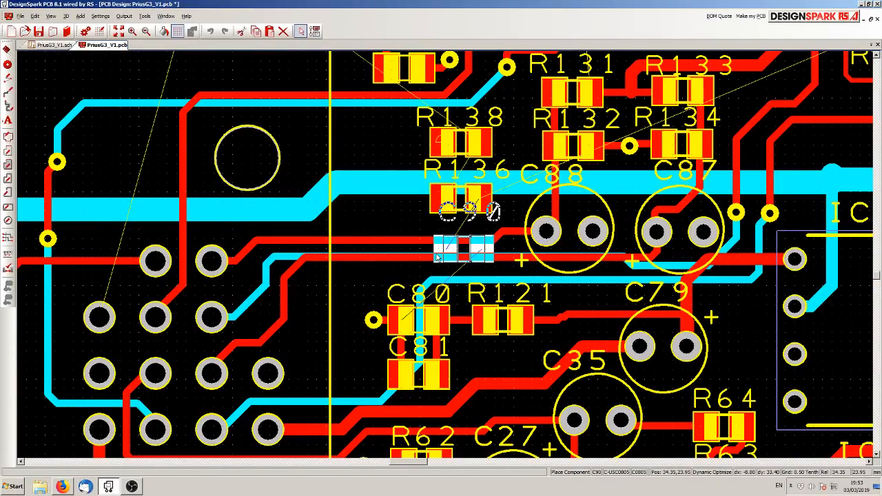
click(437, 257)
click(440, 232)
scroll(448, 256, down, 2)
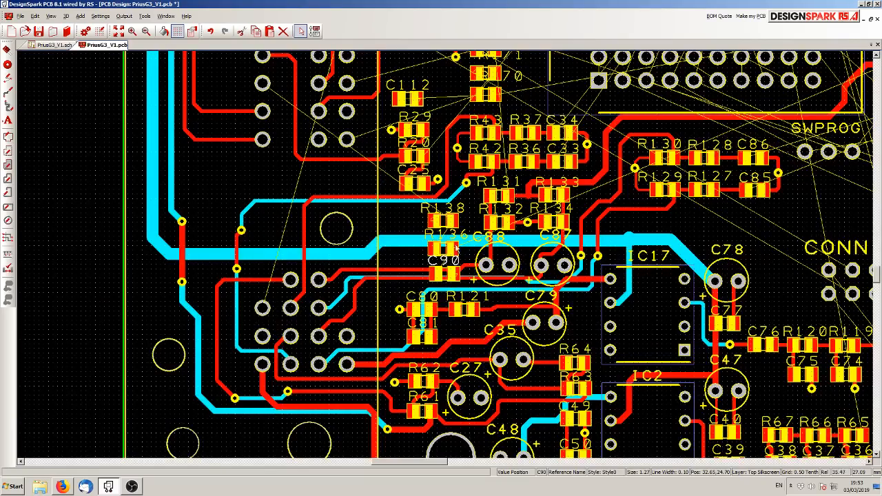
Step: Move R138, R136 and C90 left and slightly up to form a vertical column below C25
drag(453, 222, 428, 218)
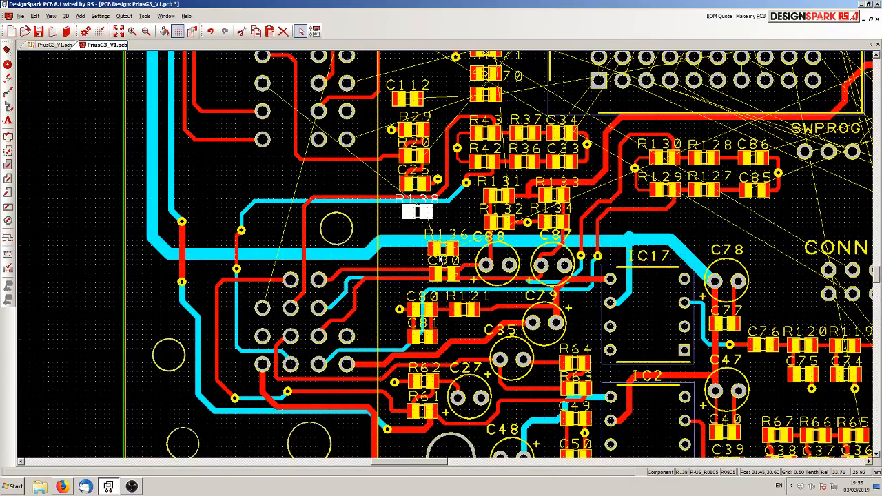
drag(437, 254, 413, 246)
drag(435, 279, 411, 268)
Step: Bend the MG2_SINA and MG2_COSA top-copper tracks down around C90, and lower C90 away from R136
scroll(433, 276, up, 4)
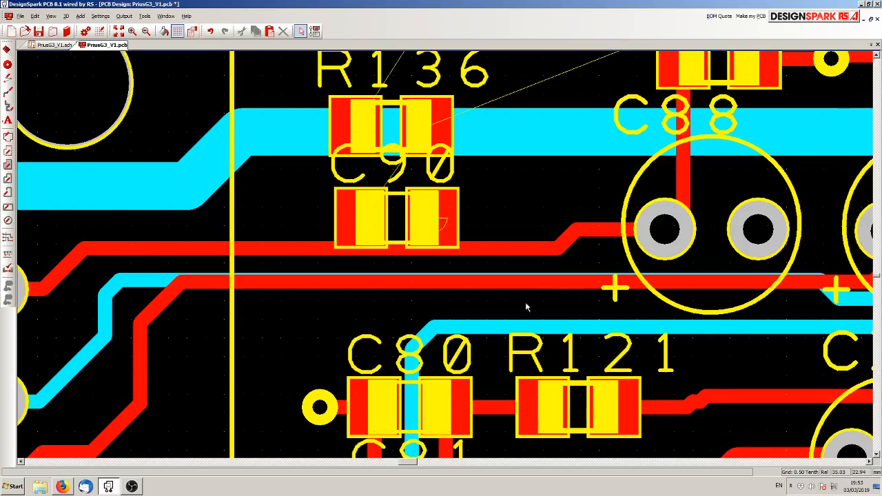
drag(559, 287, 518, 284)
click(544, 293)
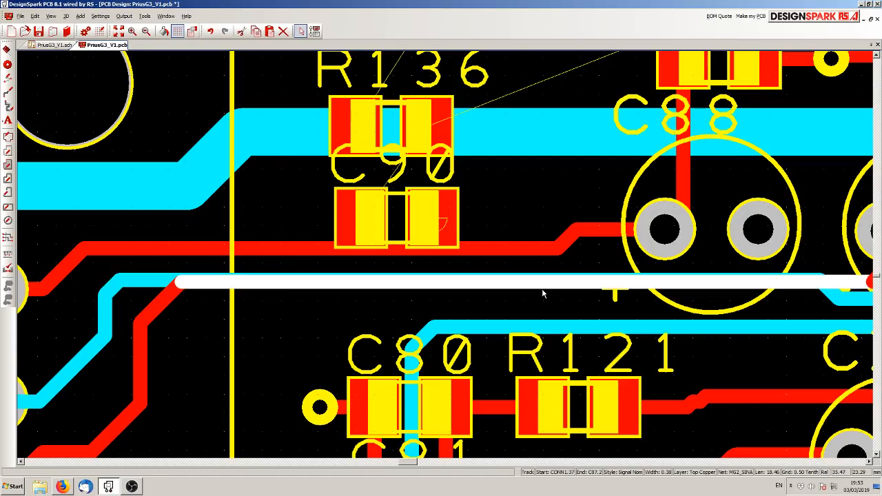
drag(559, 287, 249, 284)
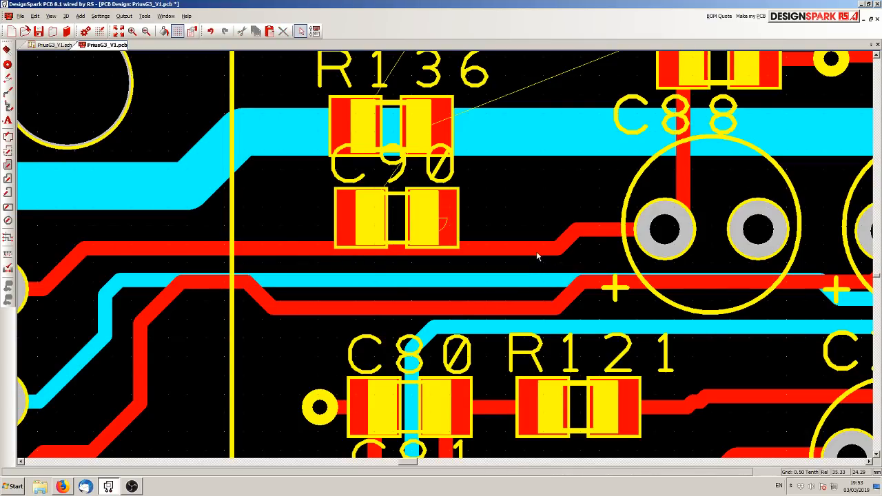
drag(540, 252, 252, 250)
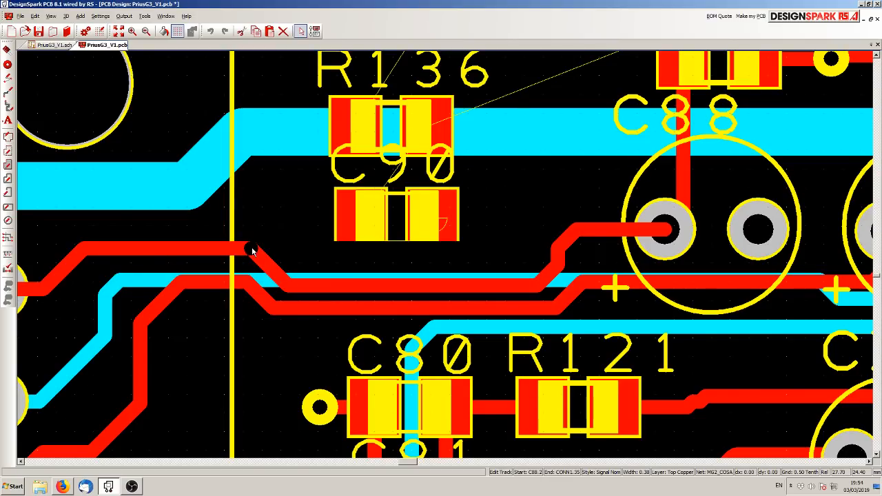
key(Escape)
drag(427, 226, 425, 246)
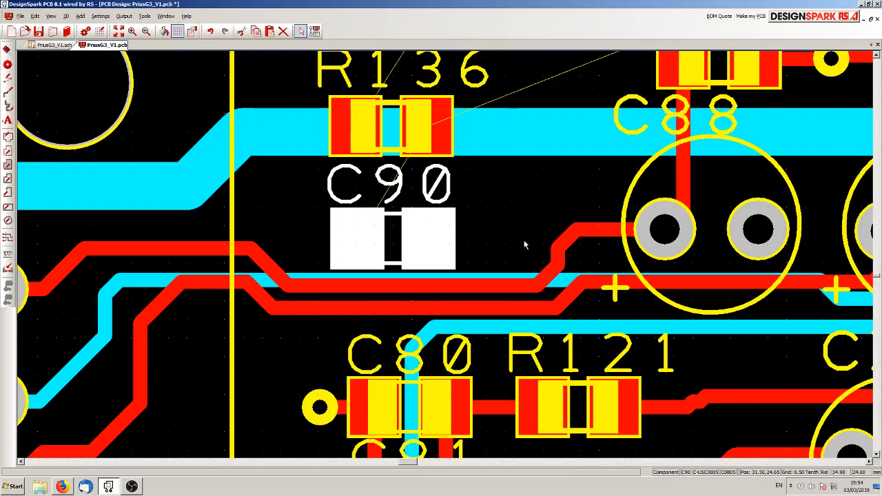
Step: Examine the MG2 analog inputs and the Boost and DC/DC Control CPU circuit with its ATmega328P-AU connections on the schematic
scroll(446, 258, down, 2)
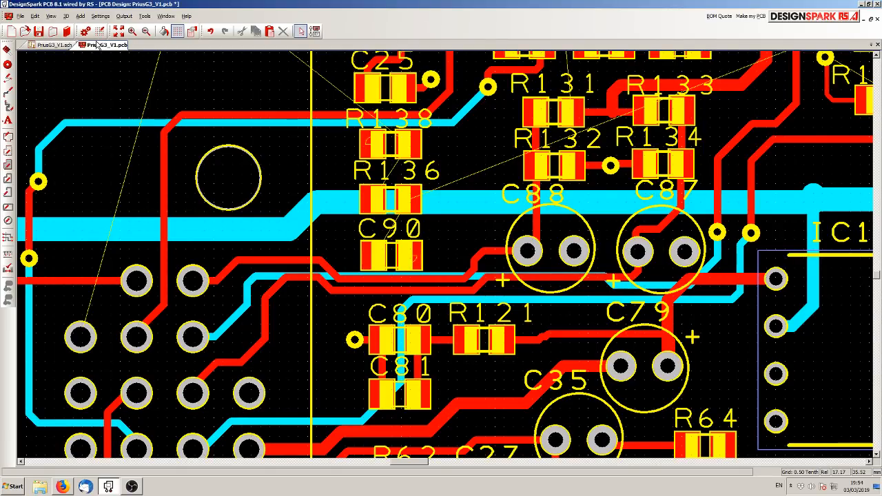
click(54, 45)
scroll(449, 256, down, 1)
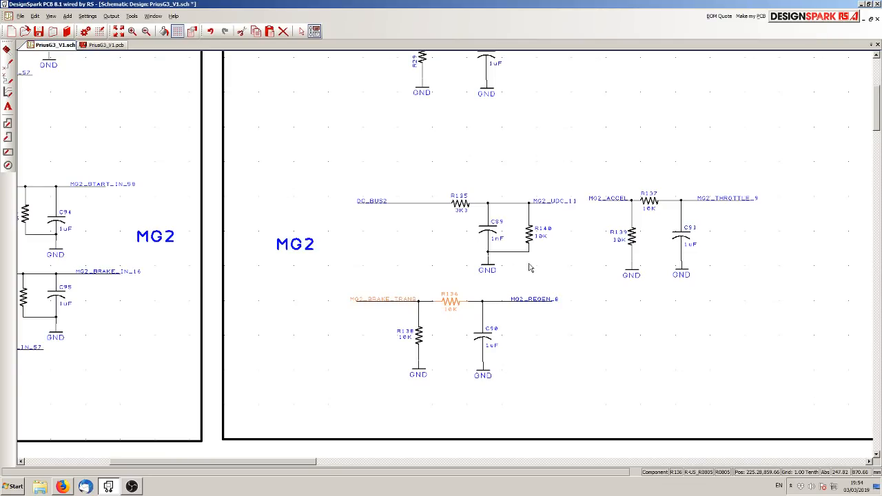
scroll(241, 167, down, 1)
scroll(241, 167, down, 2)
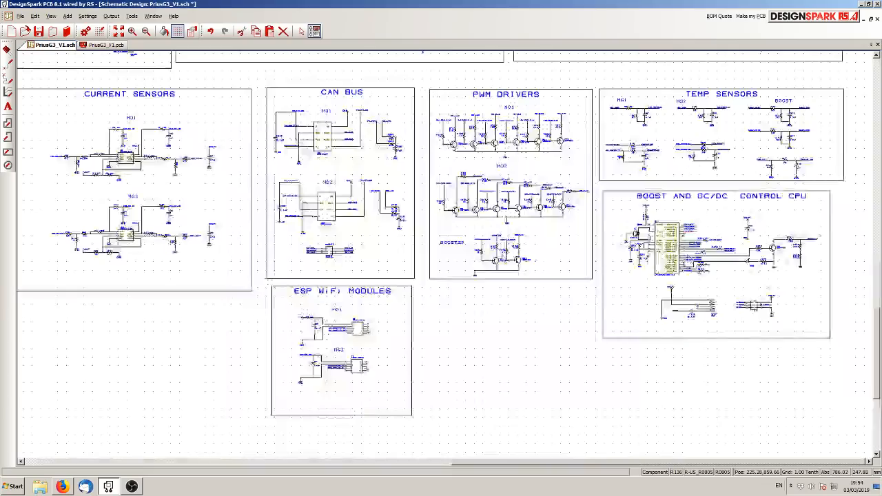
scroll(570, 379, up, 2)
scroll(482, 282, up, 2)
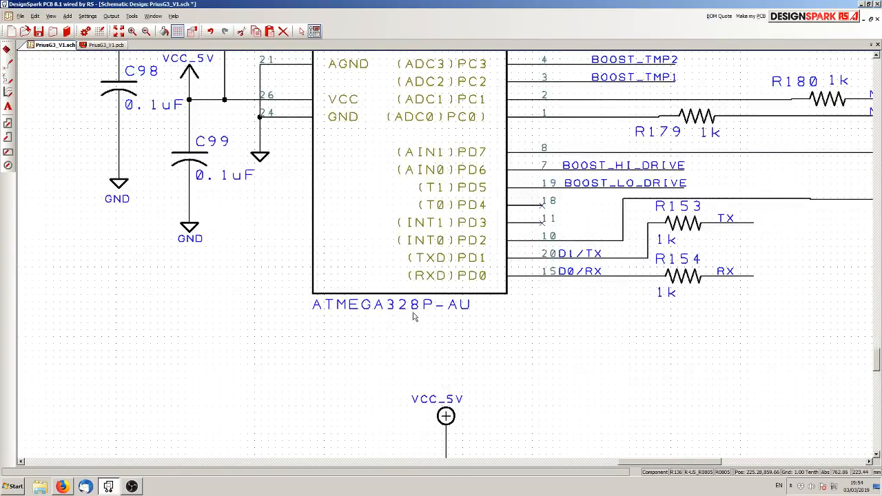
scroll(529, 233, down, 2)
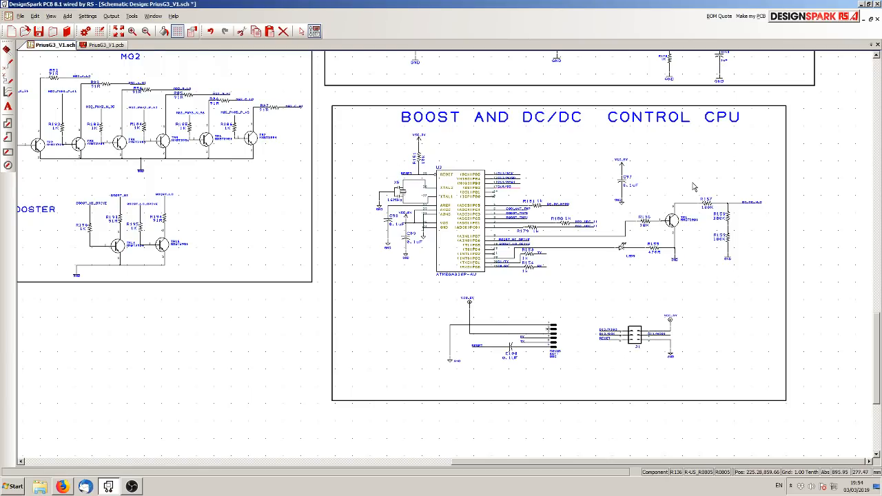
scroll(696, 246, up, 1)
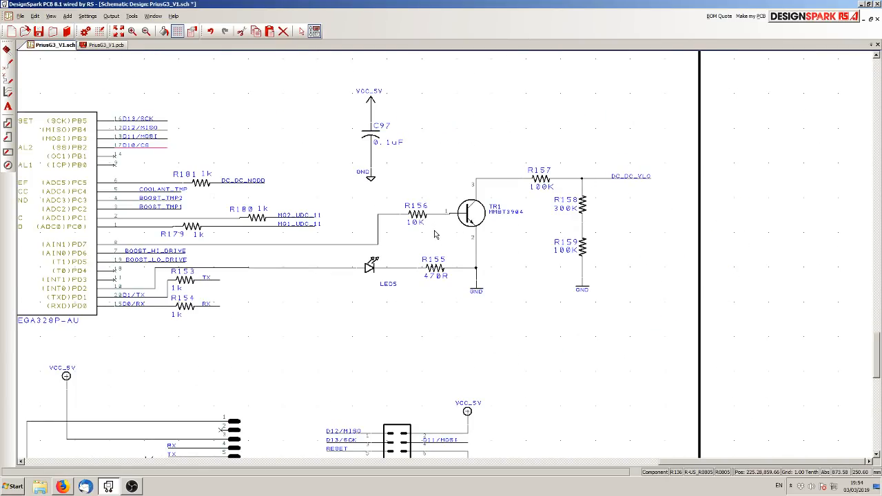
scroll(437, 237, down, 1)
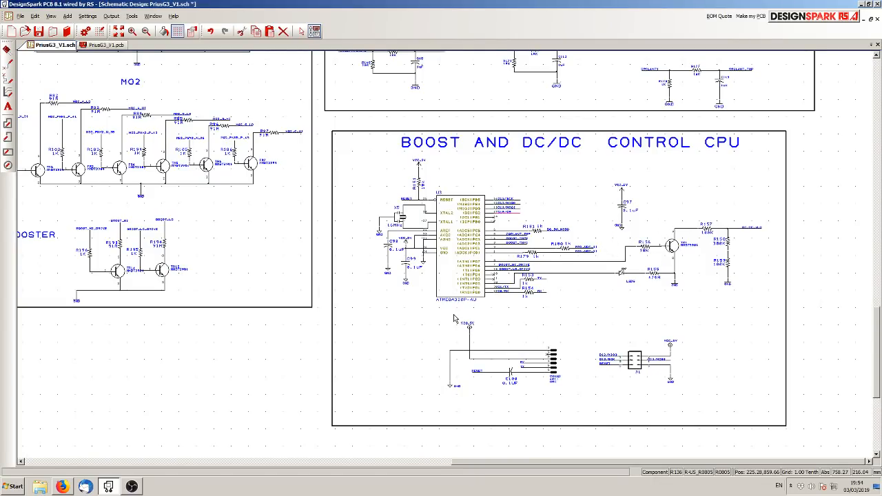
Step: Examine the ATmega328P-AU's analog input connections on the schematic and return to the board layout
scroll(454, 270, up, 2)
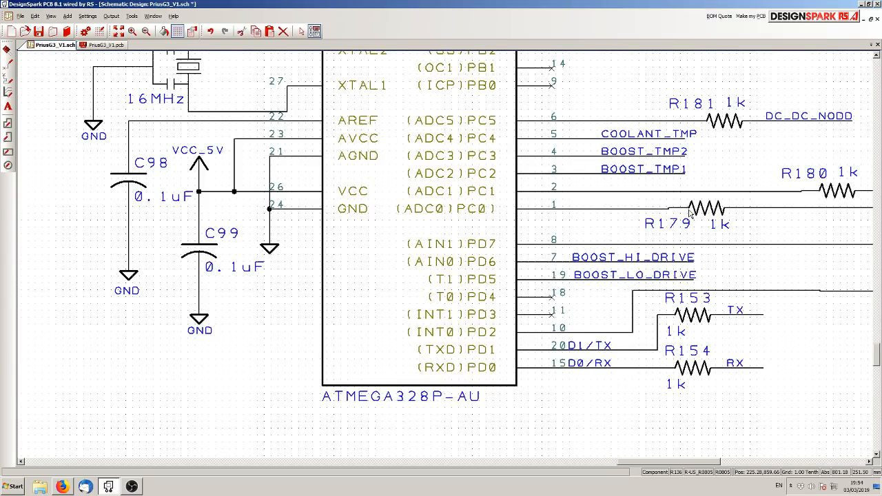
scroll(693, 213, down, 2)
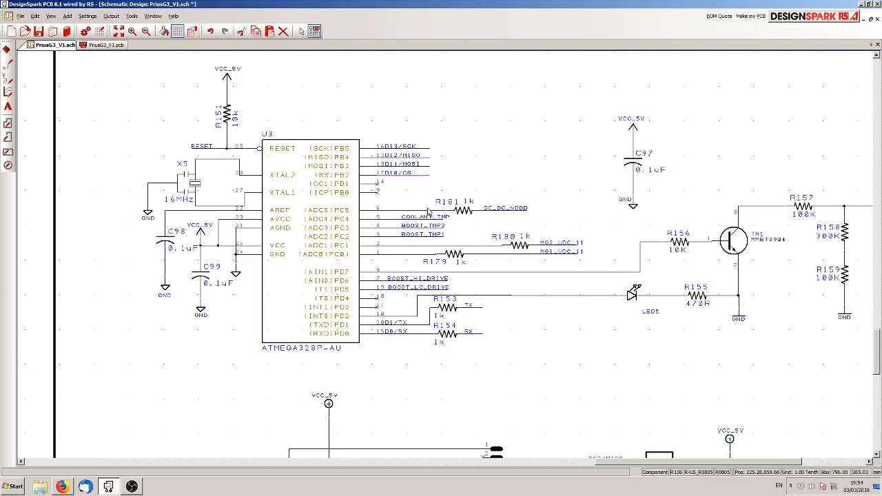
click(107, 45)
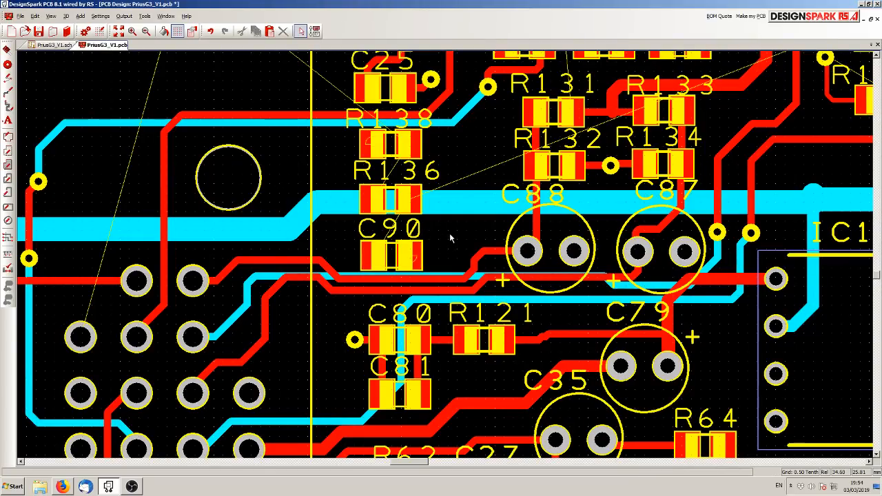
Step: Rotate R138 by 180 degrees and place it back between C25 and R136, with its label upright above it
scroll(377, 160, down, 2)
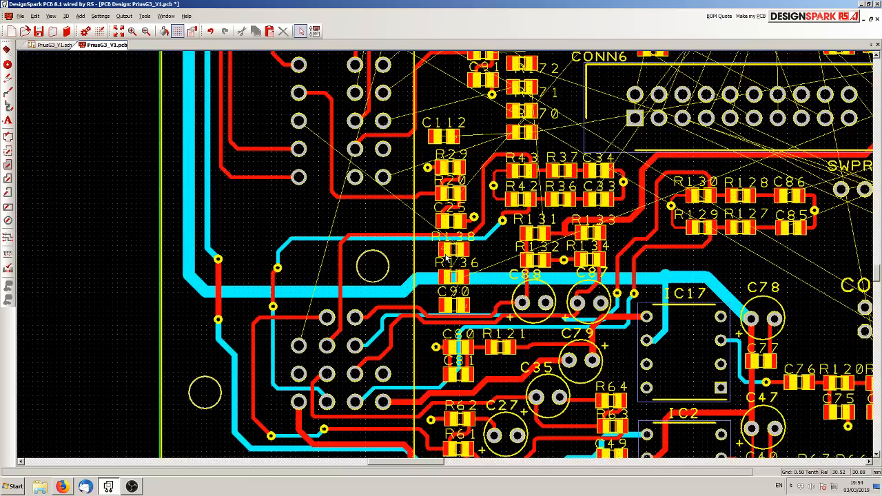
scroll(446, 257, up, 2)
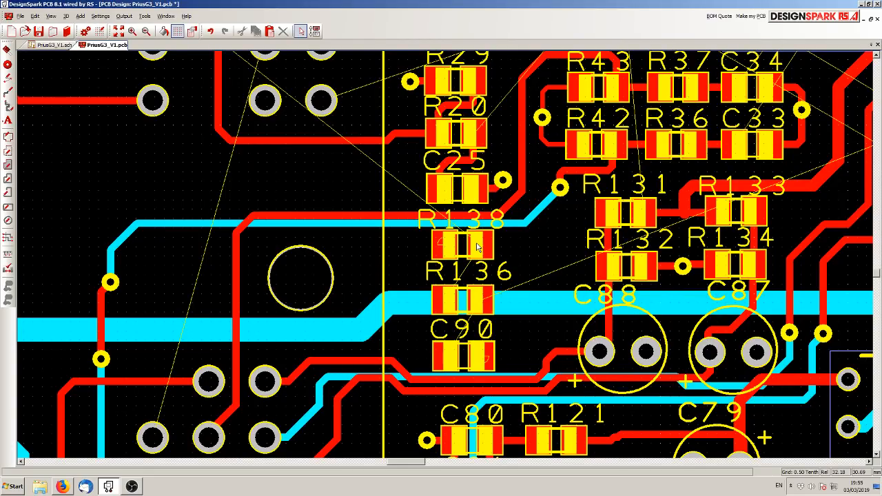
drag(478, 249, 543, 253)
key(r)
key(r)
click(564, 236)
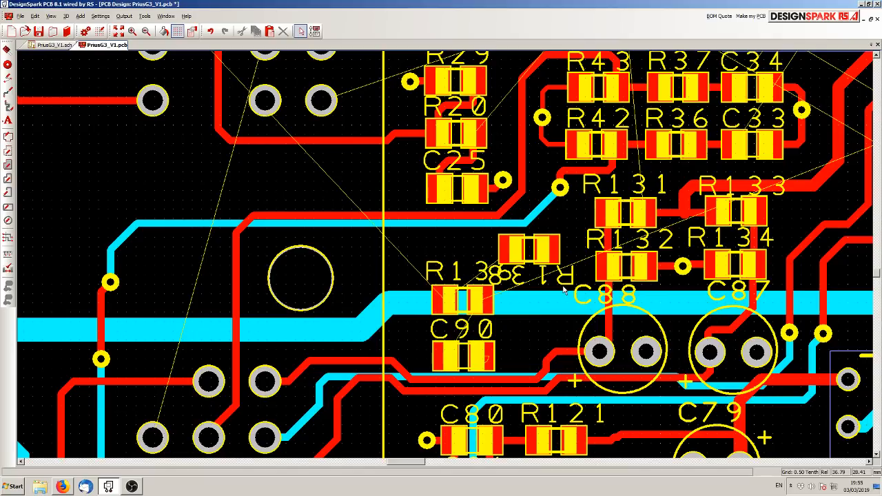
click(478, 260)
drag(518, 260, 462, 252)
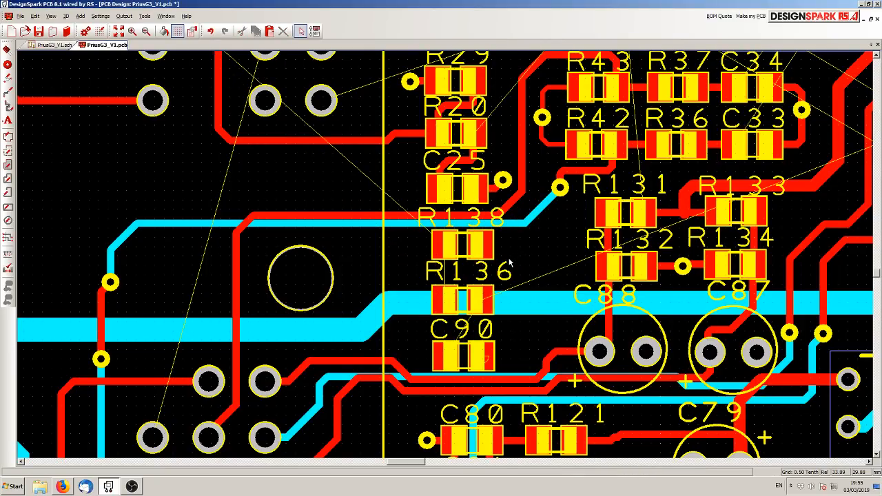
Step: Route a short GND track on top copper from C90's right pad, ending it on a via beside the capacitor
click(482, 355)
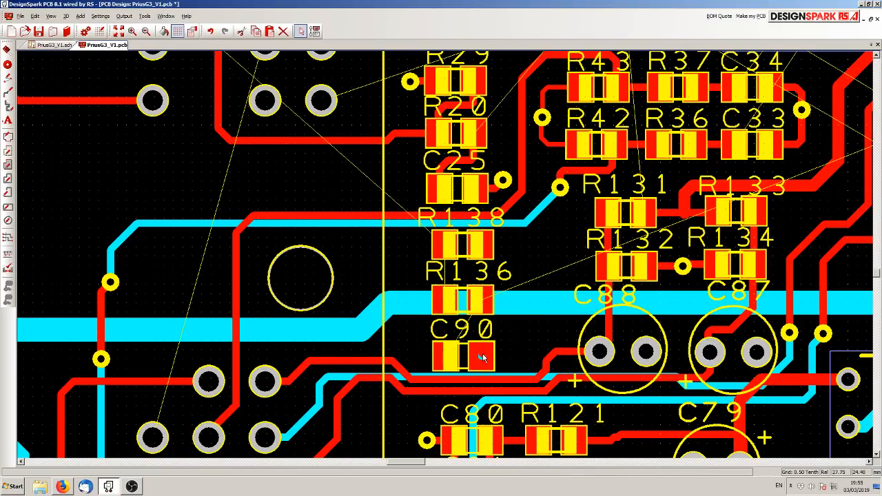
right_click(514, 345)
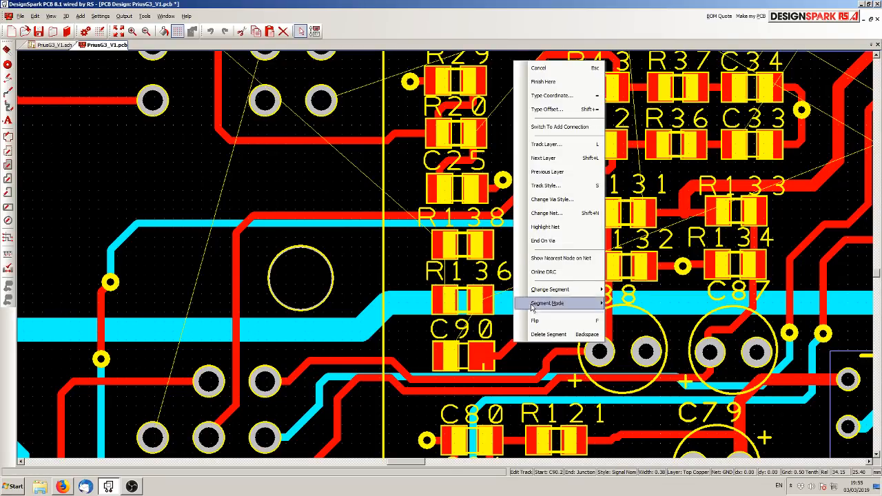
click(543, 241)
scroll(512, 345, up, 1)
drag(445, 254, 440, 263)
scroll(463, 258, down, 1)
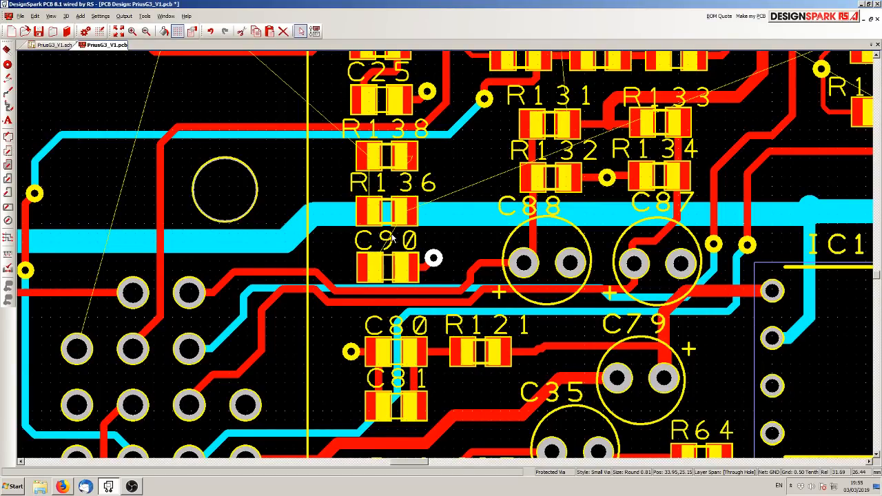
Step: Route the MG2_REGEN_8 net on top copper from C90's left pad up to R136's right pad
scroll(446, 258, up, 2)
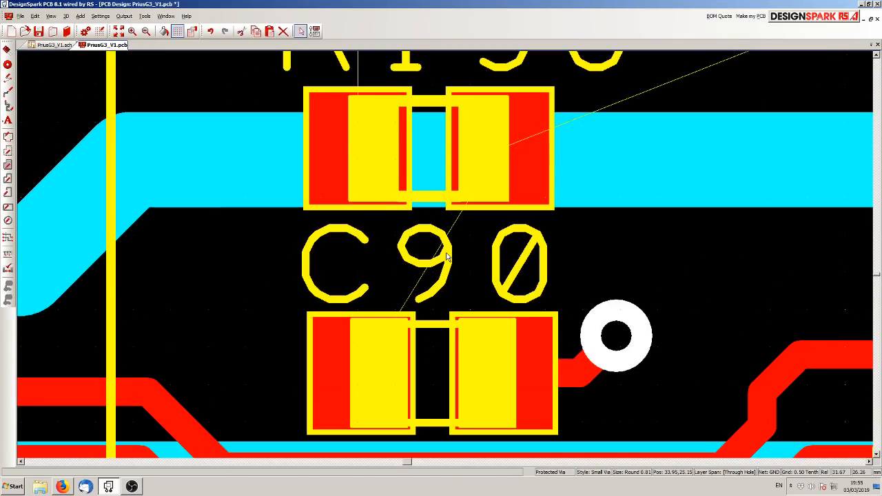
drag(358, 368, 376, 267)
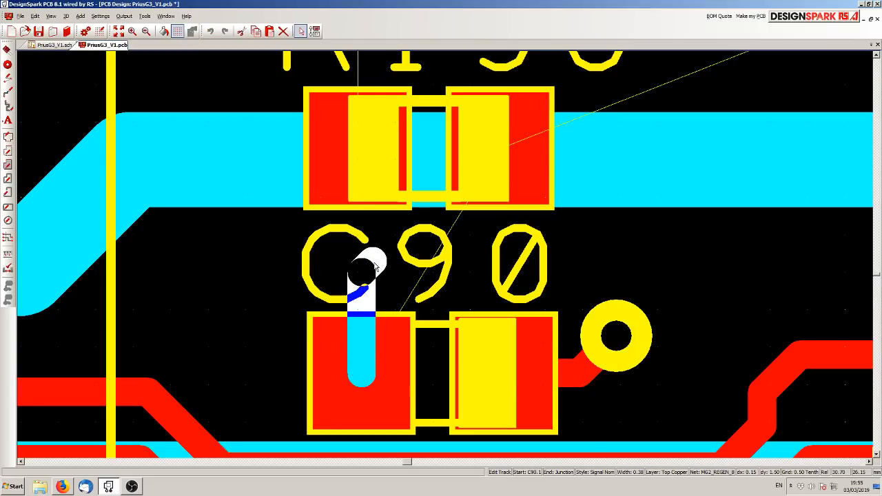
click(374, 263)
click(493, 243)
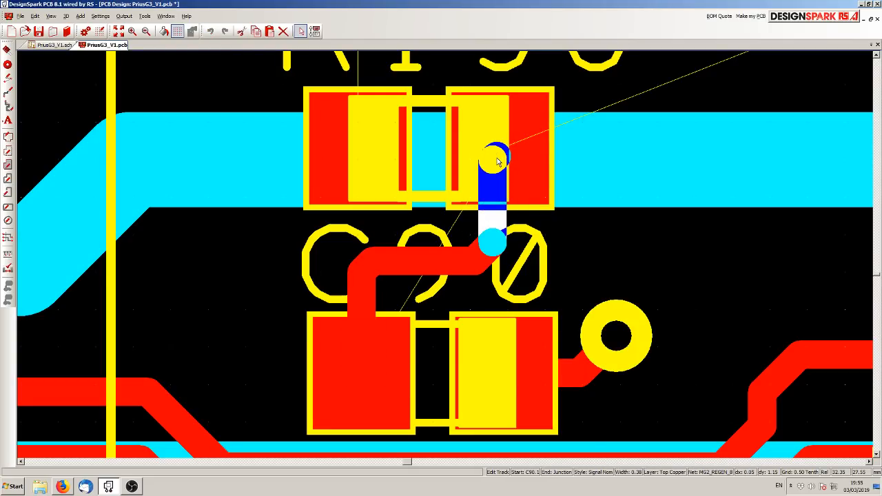
click(499, 161)
scroll(447, 258, down, 1)
scroll(446, 258, down, 1)
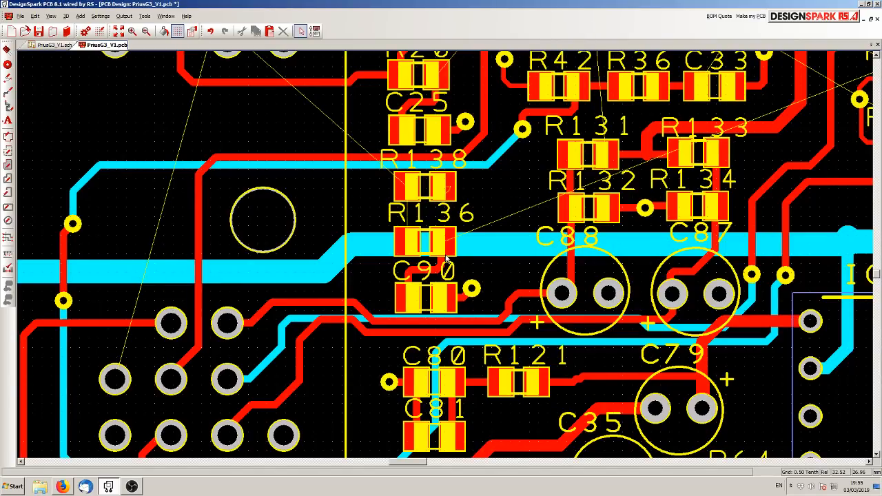
Step: Connect the left pads of R136 and R138, and run a short GND track from R138's right pad to a via
click(408, 241)
key(Escape)
click(448, 188)
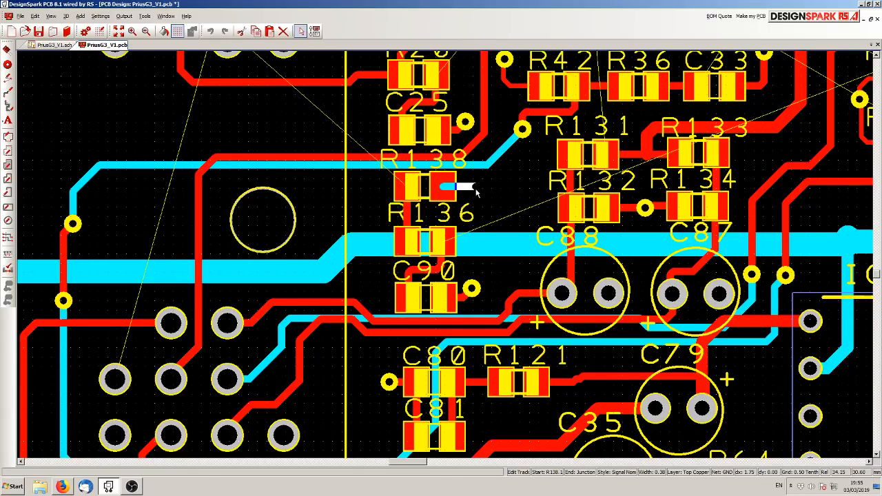
right_click(477, 192)
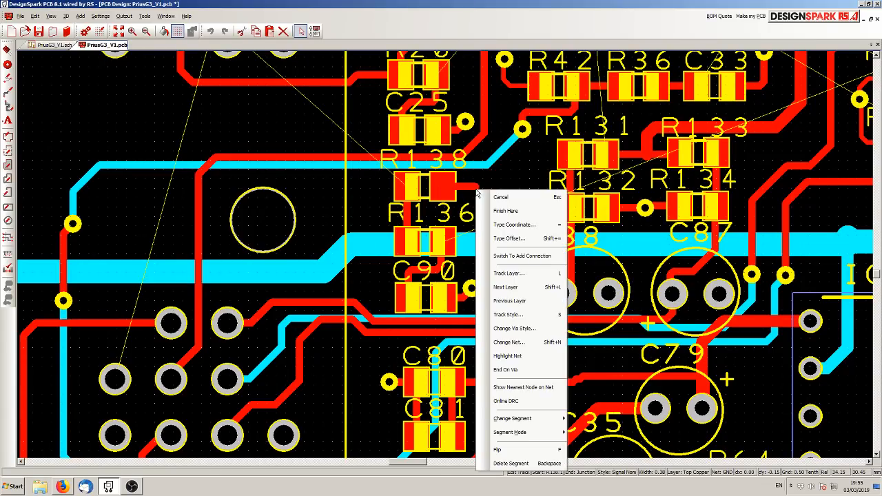
click(506, 369)
scroll(478, 193, up, 2)
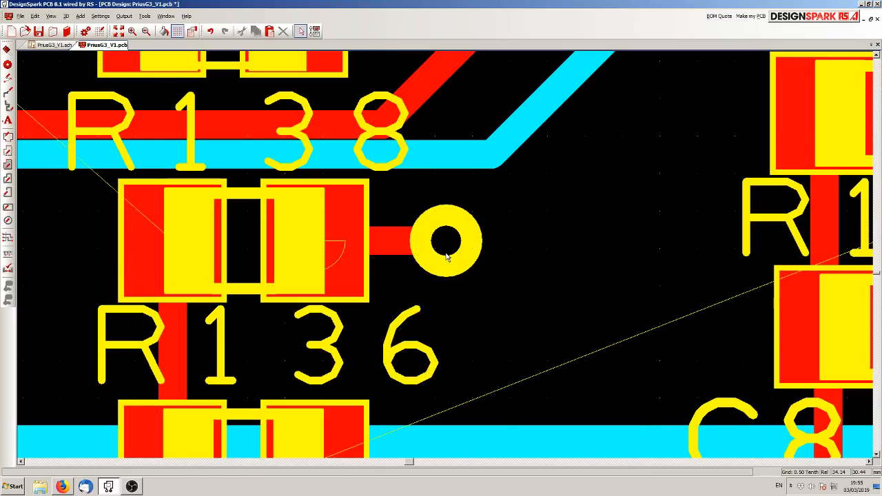
Step: Route MG2_BRAKE_TRANS from CONN1 pin 10 down past the bottom-copper track on top copper, and change to Bottom Copper through a via
scroll(445, 260, down, 3)
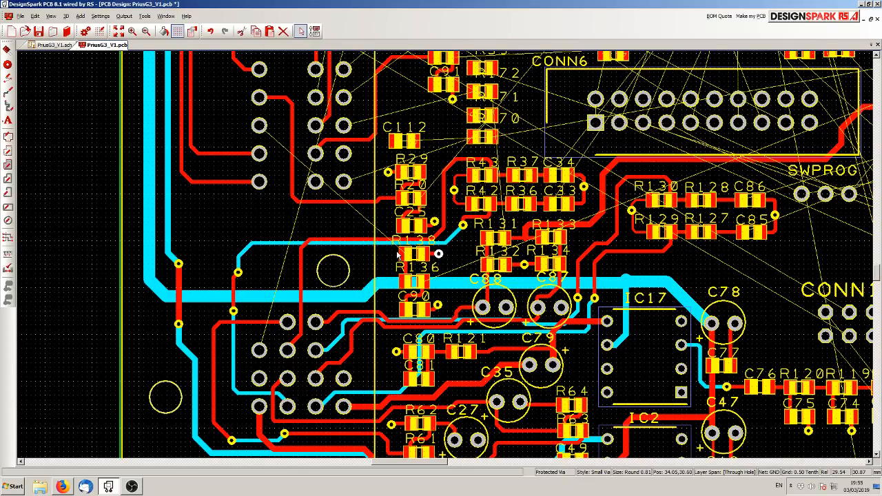
double_click(272, 136)
click(278, 130)
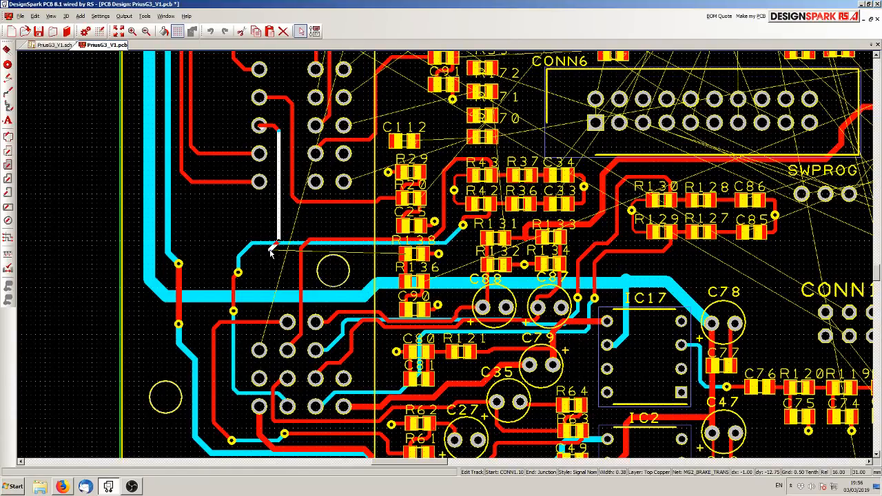
scroll(271, 251, up, 2)
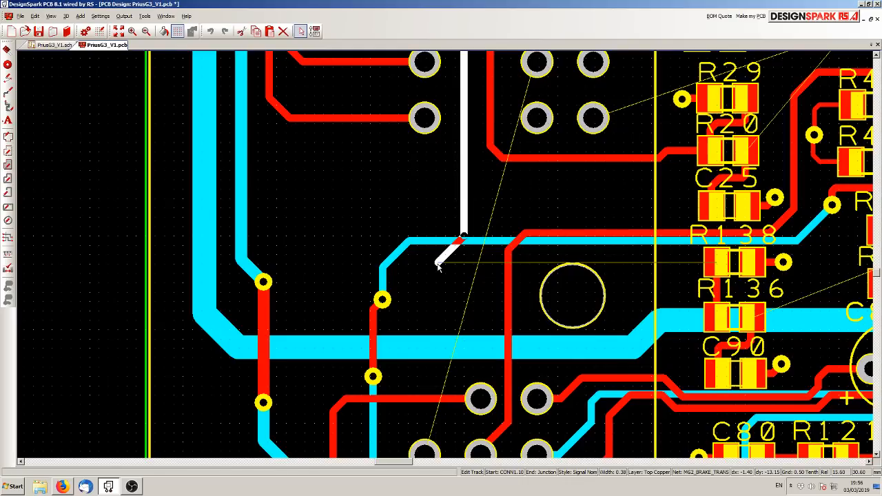
click(437, 265)
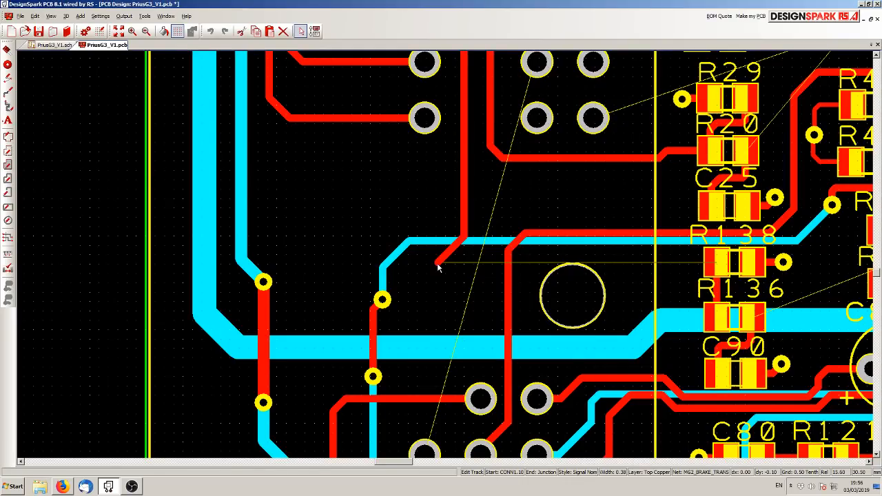
key(l)
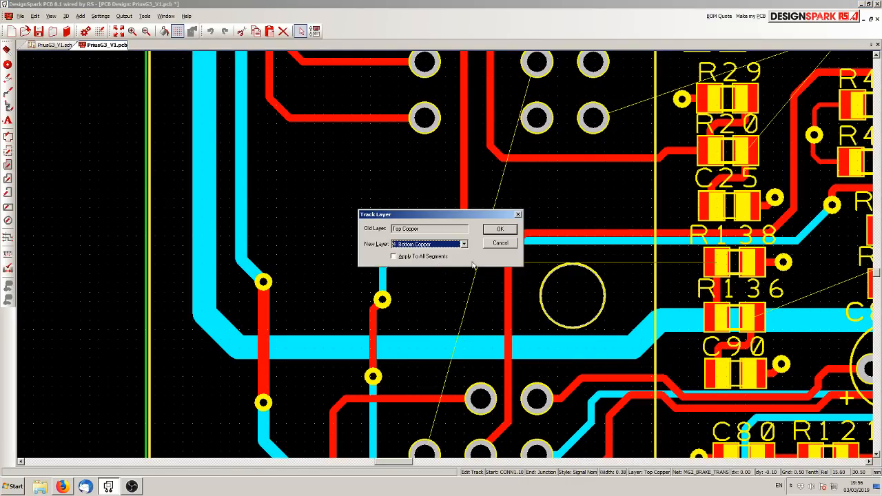
click(498, 231)
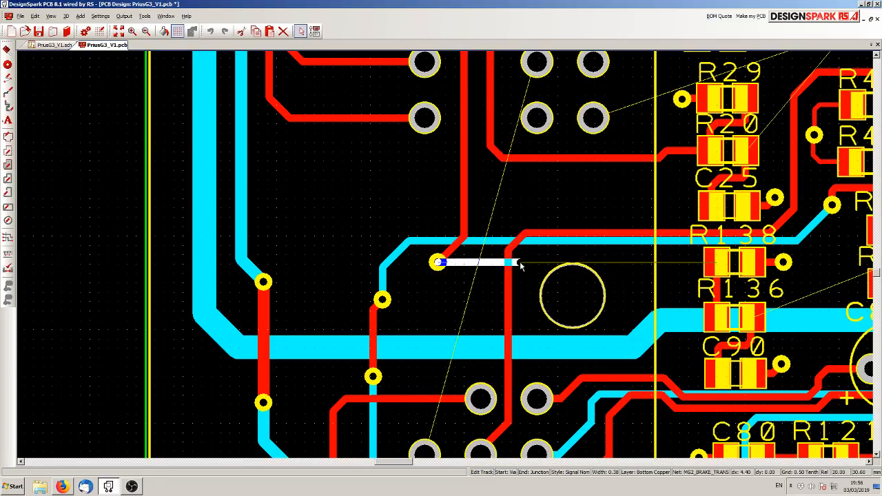
Step: Continue MG2_BRAKE_TRANS on bottom copper over the mounting hole, return to top copper through a via, and finish at R138's left pad
click(542, 257)
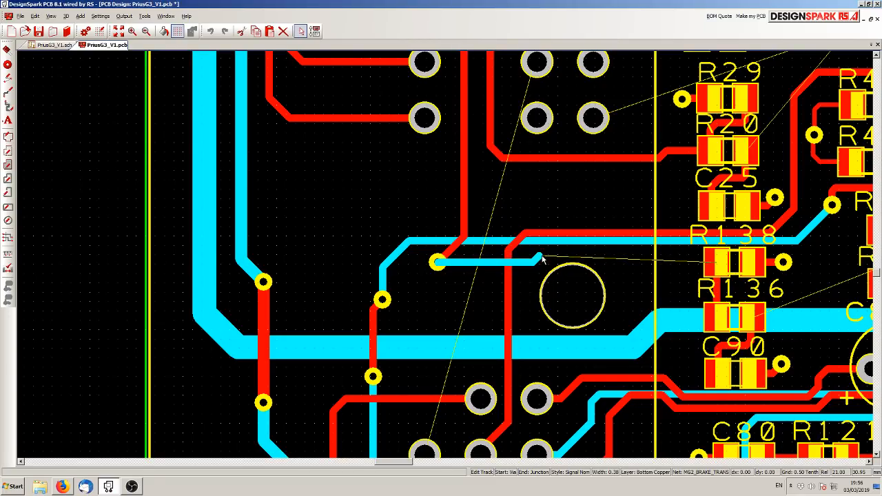
click(630, 263)
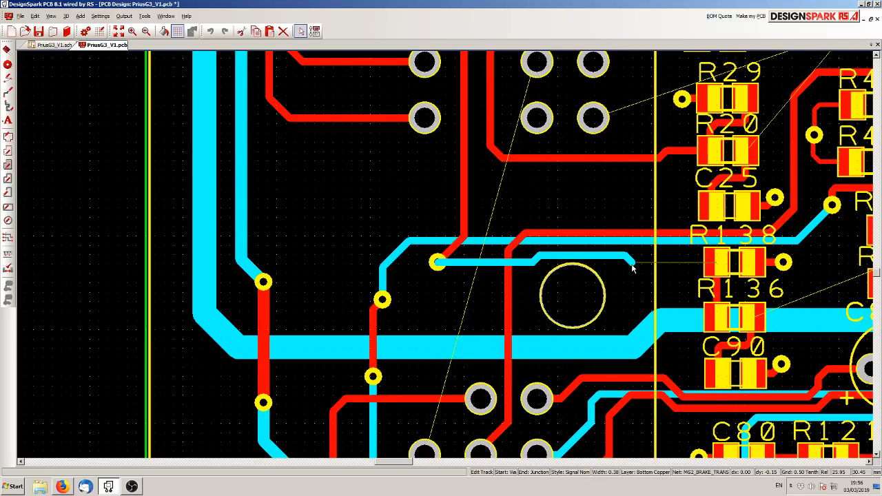
key(l)
click(507, 232)
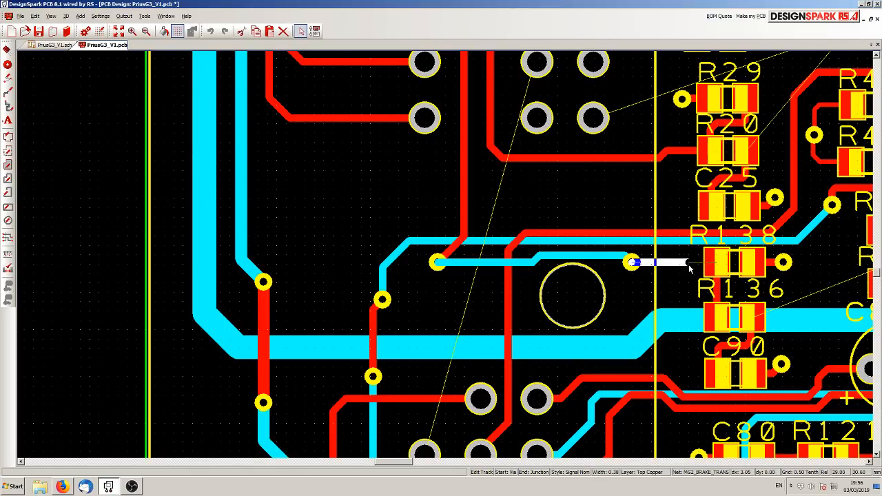
click(714, 263)
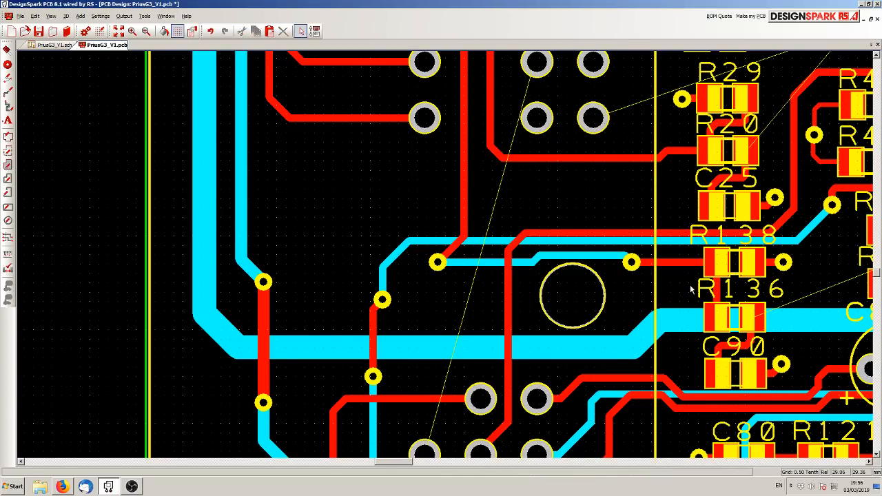
Step: Shift the MG2_BRAKE_TRANS segment above the mounting hole and the bottom-copper track over it slightly upward, away from the hole
scroll(642, 259, down, 1)
scroll(444, 257, up, 1)
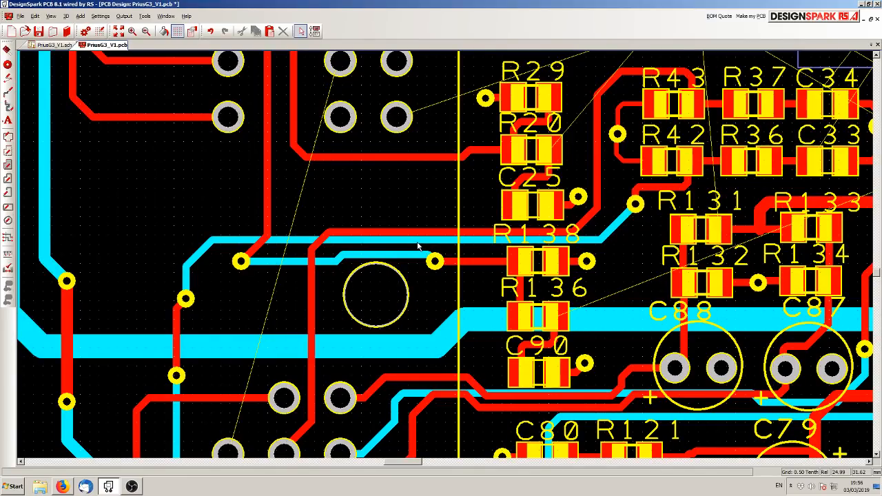
drag(418, 247, 394, 254)
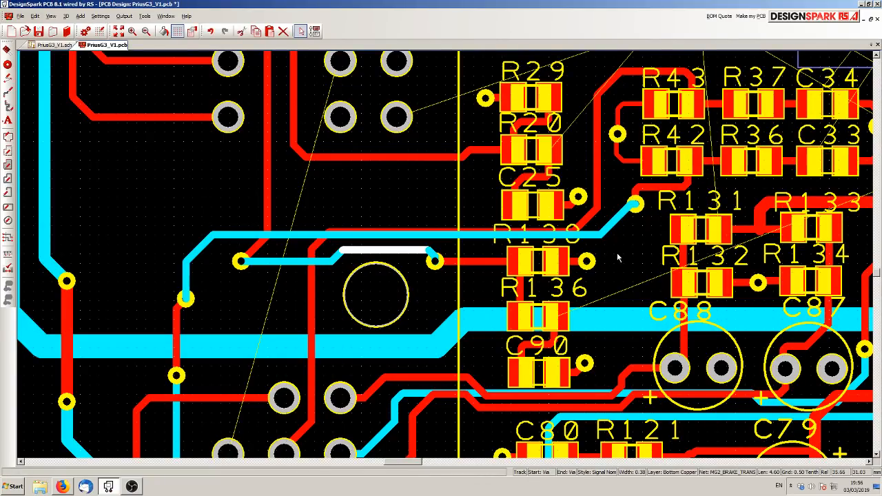
Step: Review the routed connector area and the MG1 and MG2 analog input circuits on the schematic, and return to the board layout
scroll(618, 258, down, 2)
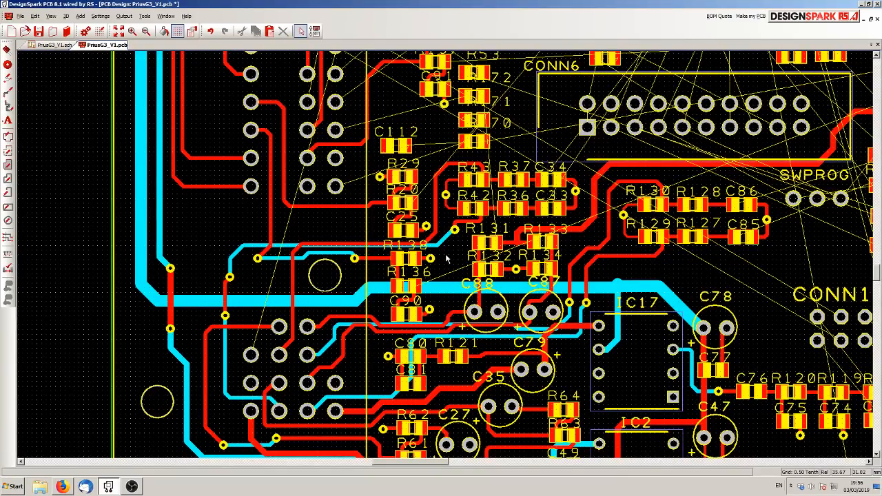
scroll(447, 259, down, 2)
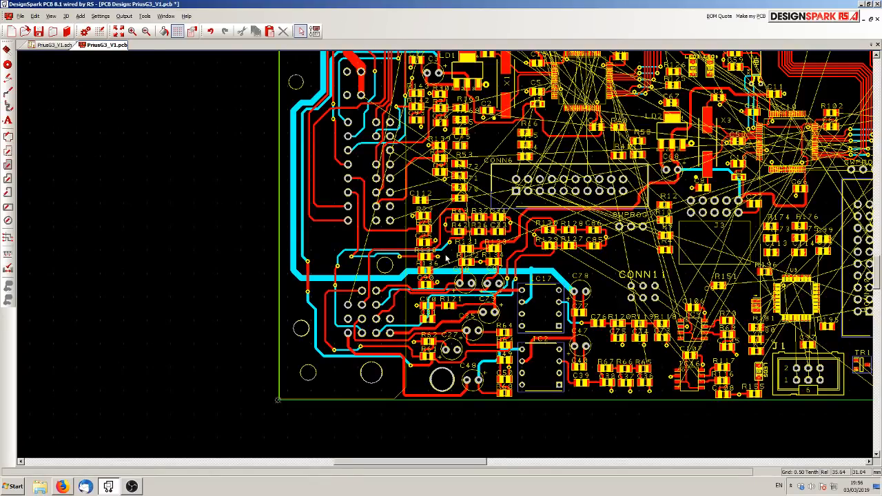
click(55, 45)
key(Home)
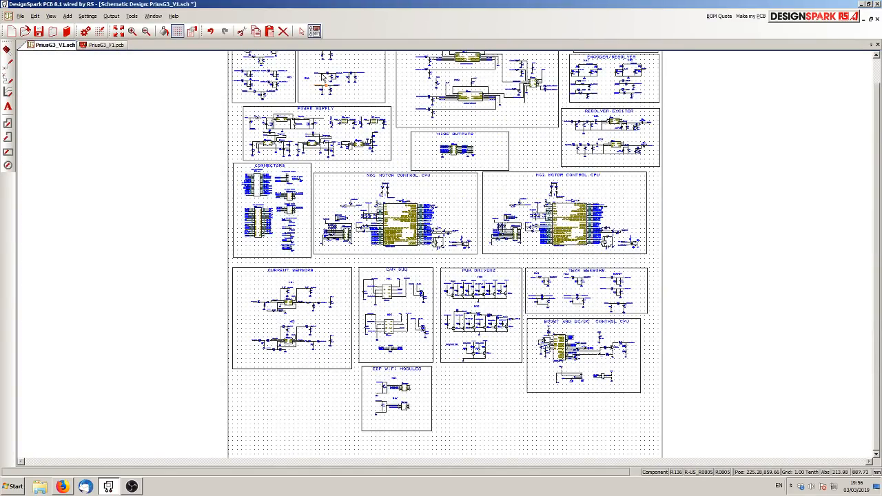
scroll(336, 77, up, 3)
scroll(445, 259, up, 2)
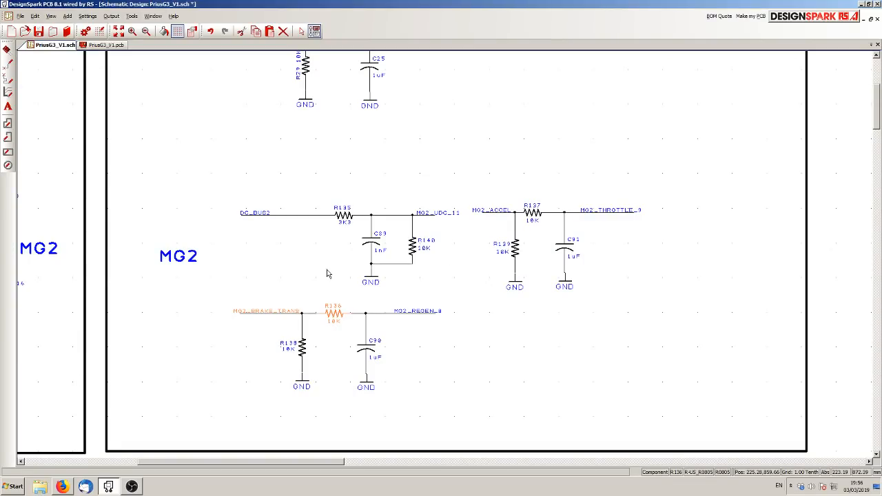
scroll(447, 242, down, 2)
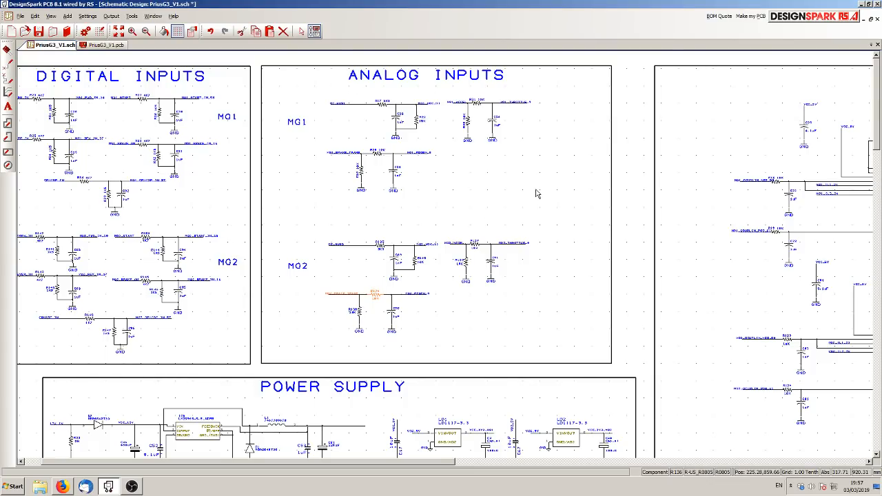
click(111, 45)
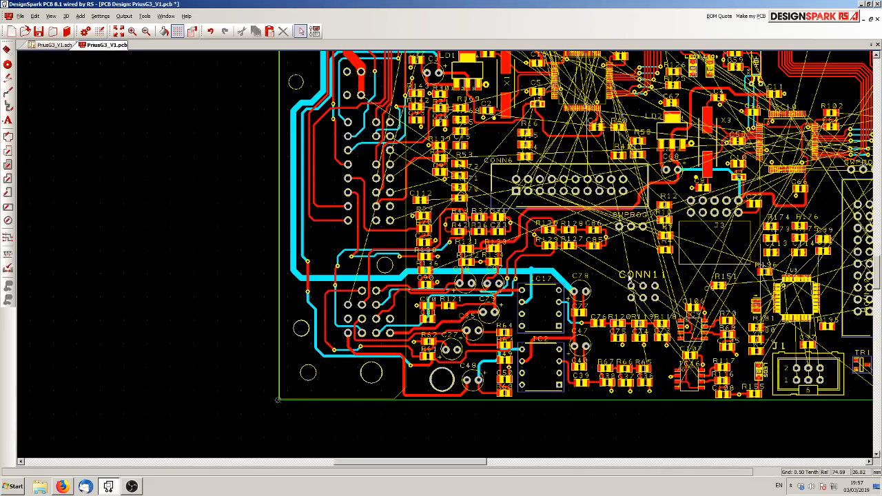
Step: Examine the area around C112 beside CONN1 on the board and locate C112 on the schematic
scroll(631, 244, down, 1)
scroll(446, 257, down, 1)
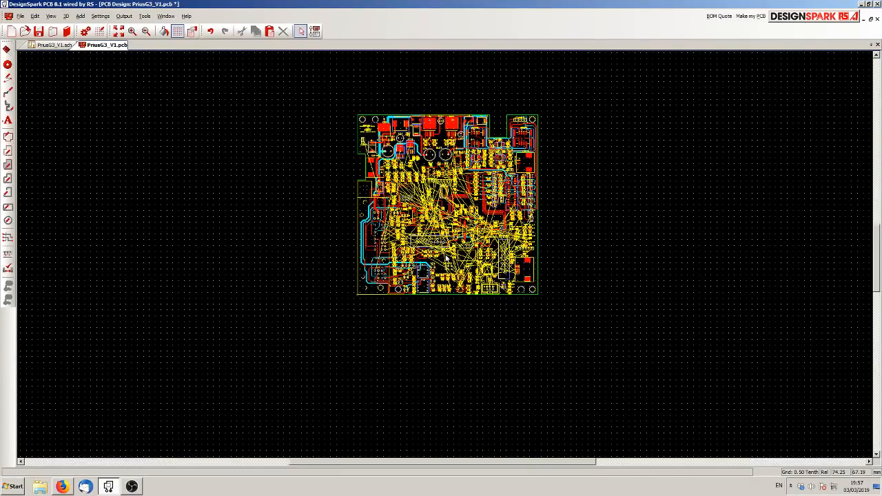
scroll(447, 258, up, 1)
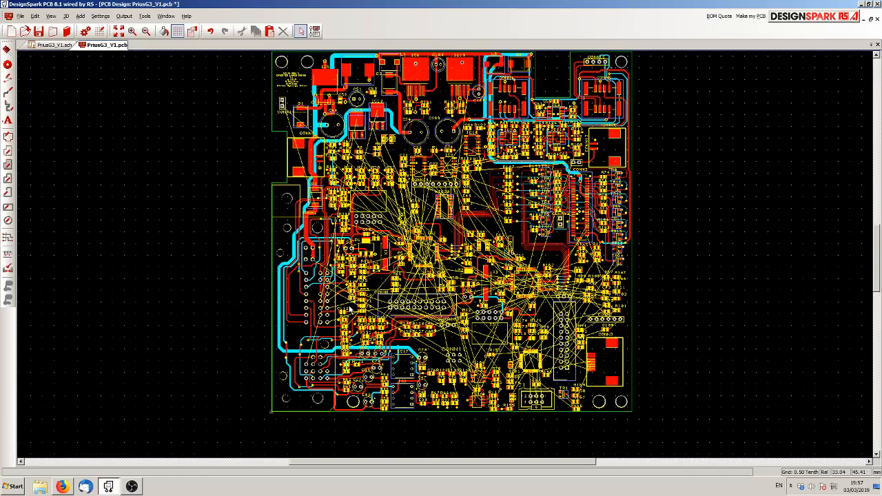
scroll(350, 308, up, 2)
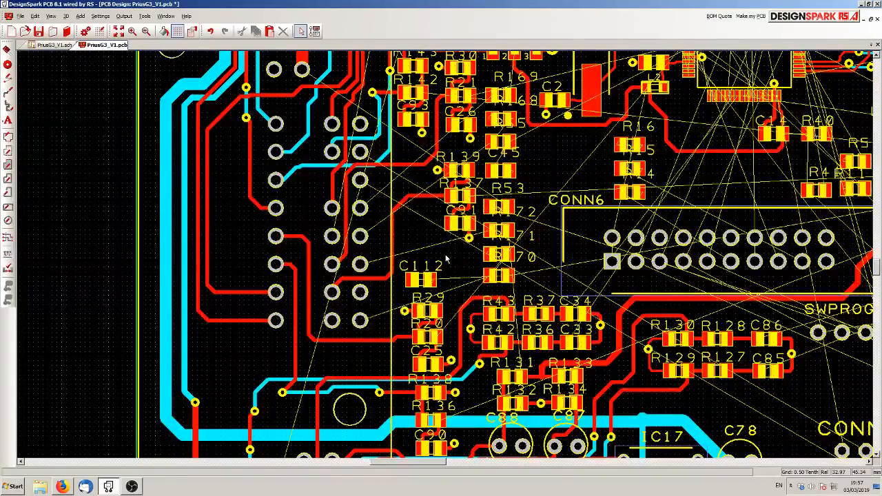
scroll(447, 259, up, 1)
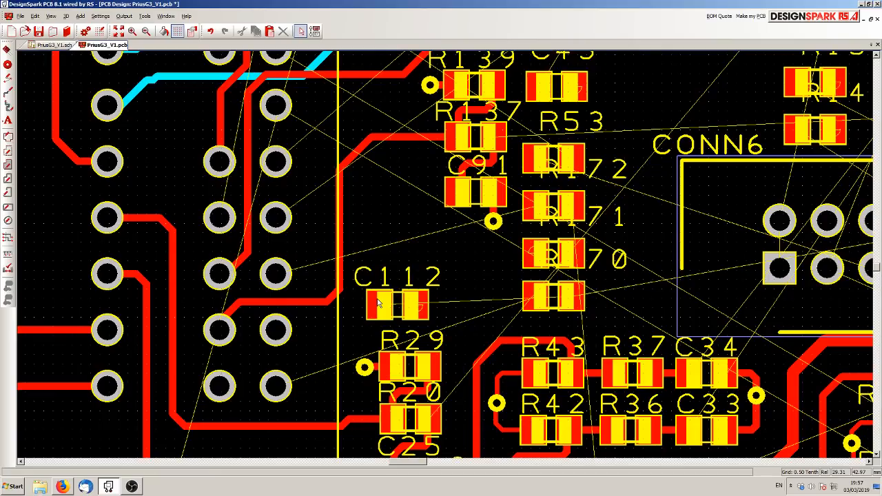
scroll(378, 303, down, 1)
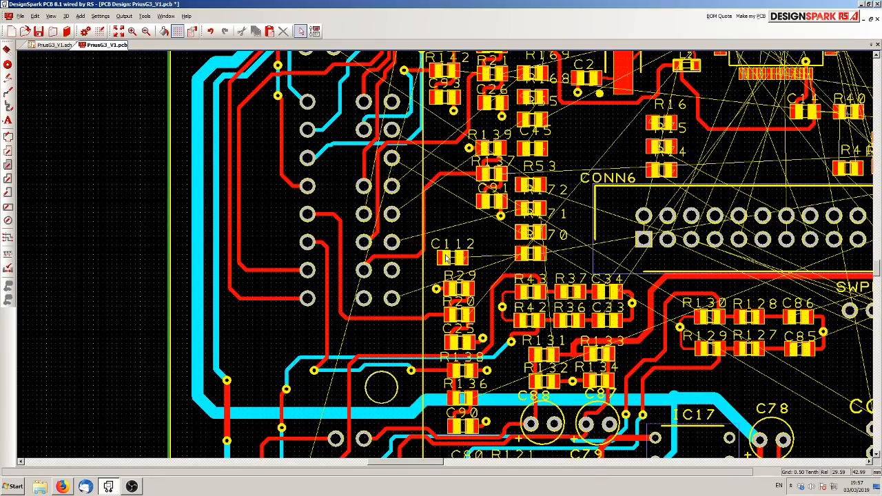
scroll(446, 258, up, 1)
scroll(447, 258, up, 1)
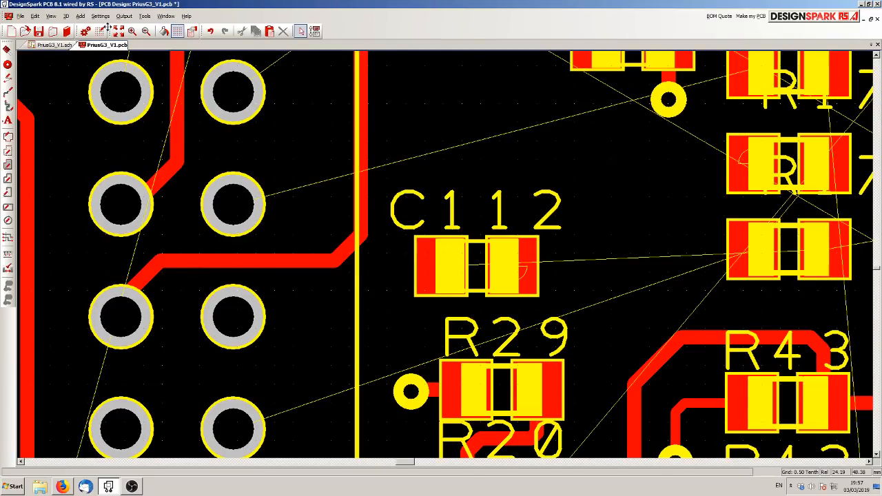
click(34, 16)
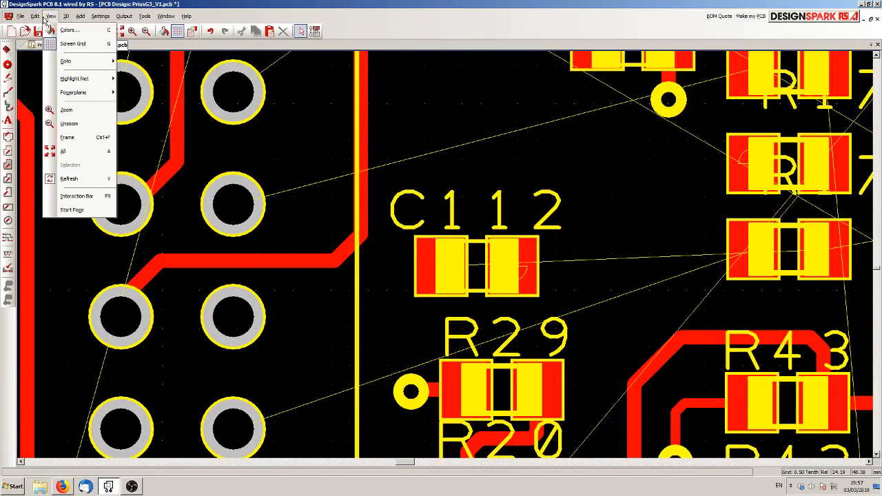
click(56, 151)
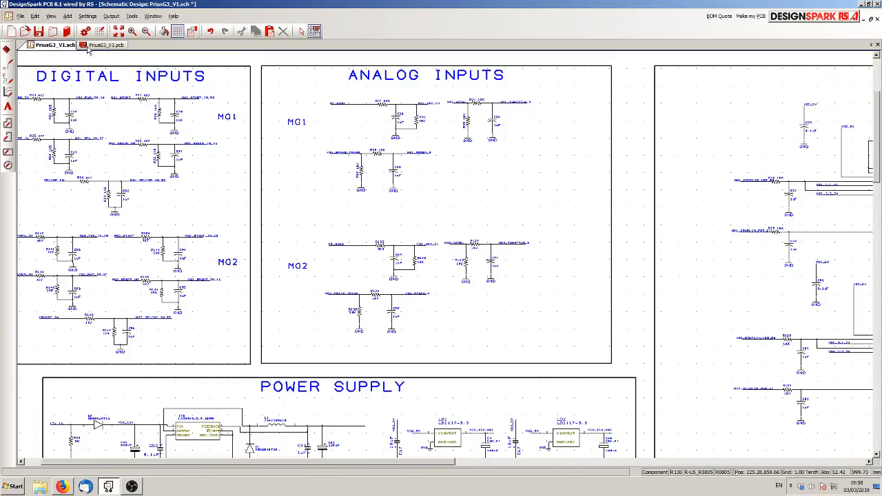
click(100, 44)
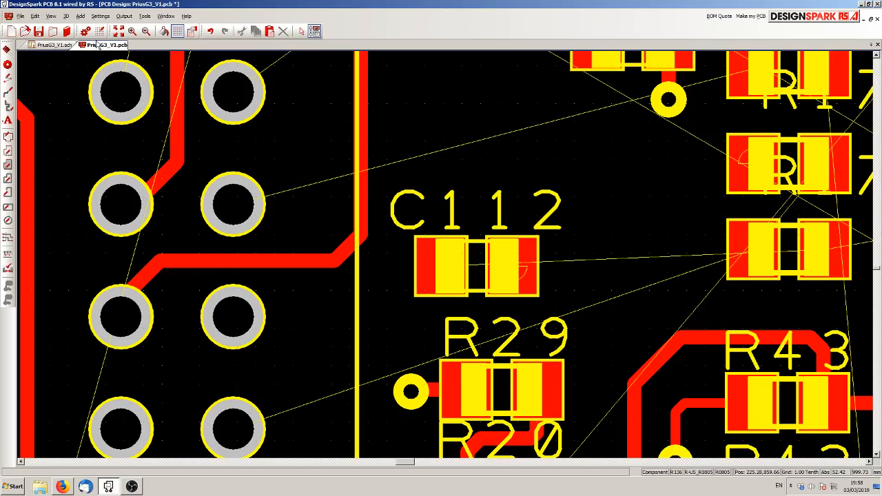
click(475, 241)
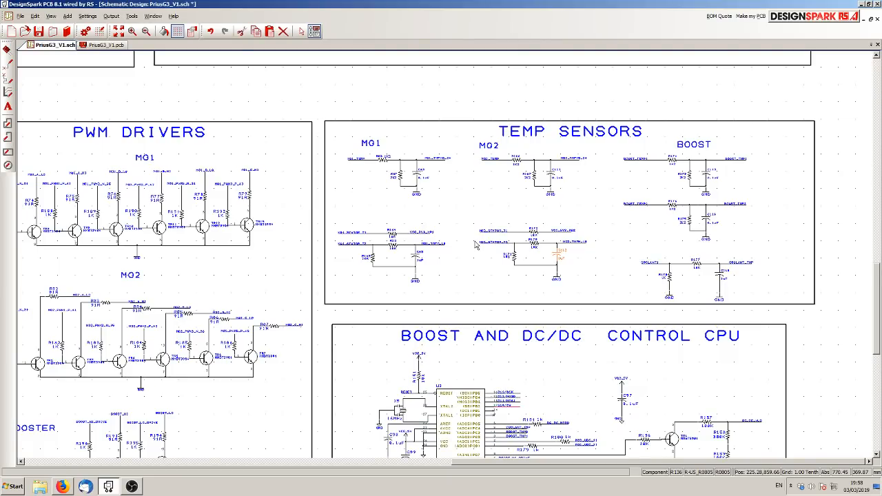
Step: Examine the MG1 and MG2 stator temperature sensor circuits and CONN1's stator pin assignments on the schematic
scroll(557, 256, up, 2)
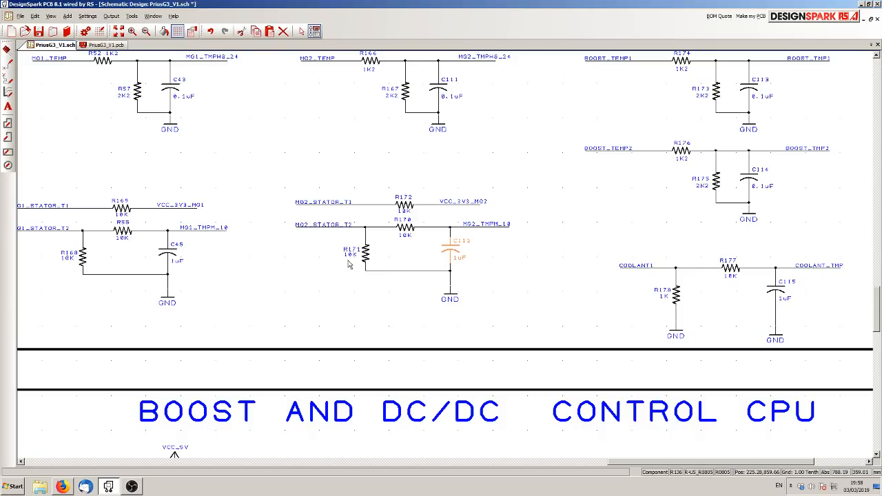
scroll(446, 259, down, 2)
scroll(446, 259, up, 2)
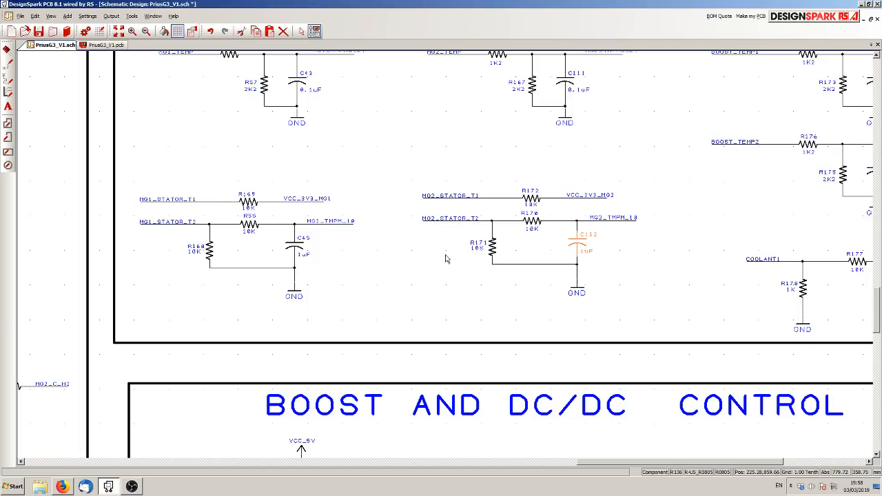
scroll(445, 259, down, 5)
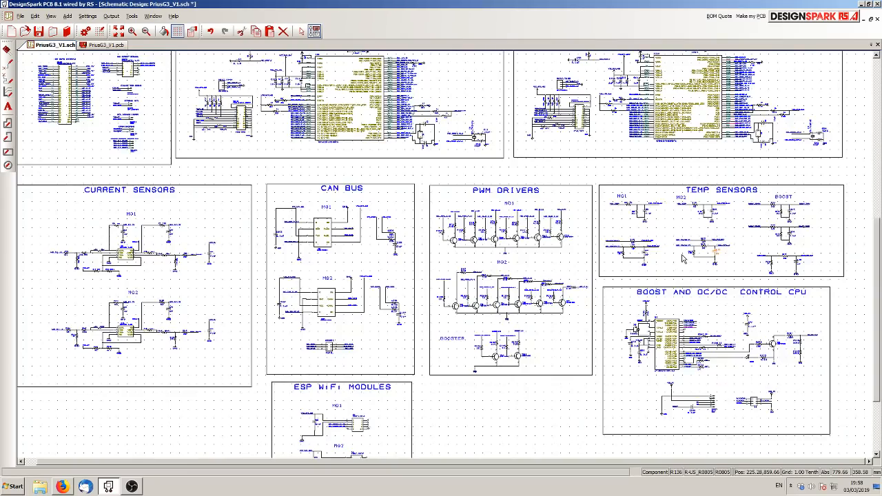
scroll(313, 249, up, 4)
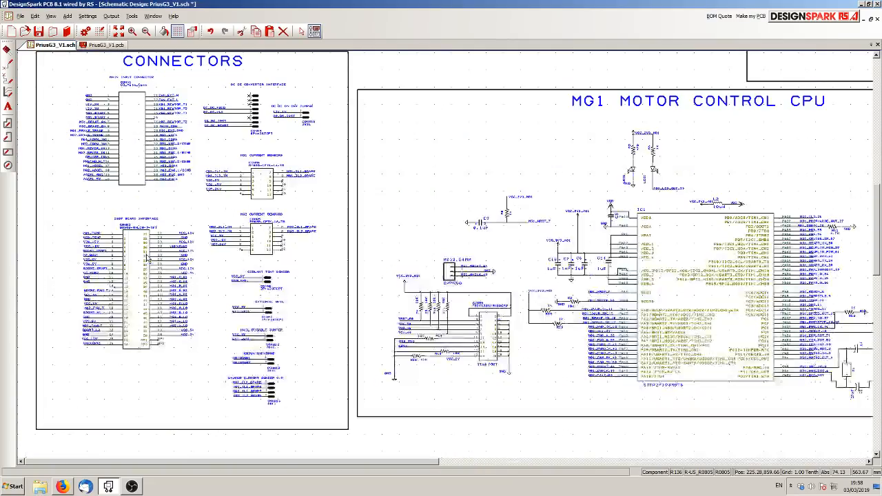
scroll(117, 156, up, 2)
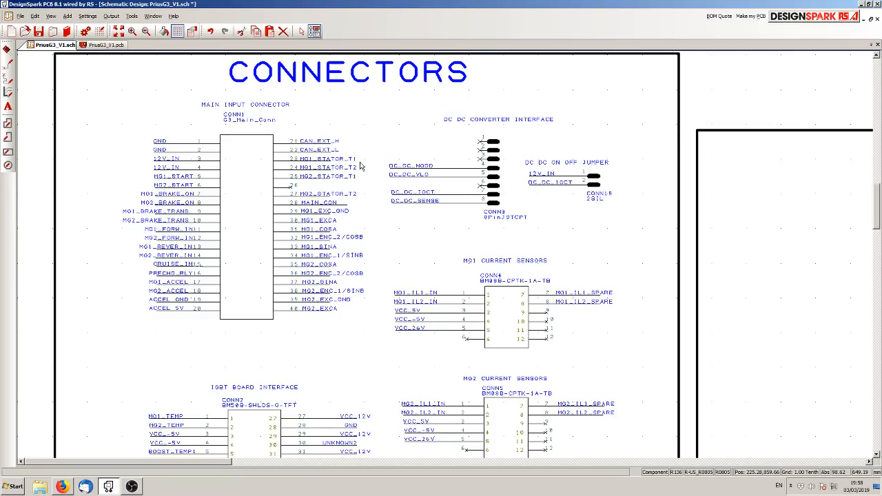
scroll(360, 166, down, 1)
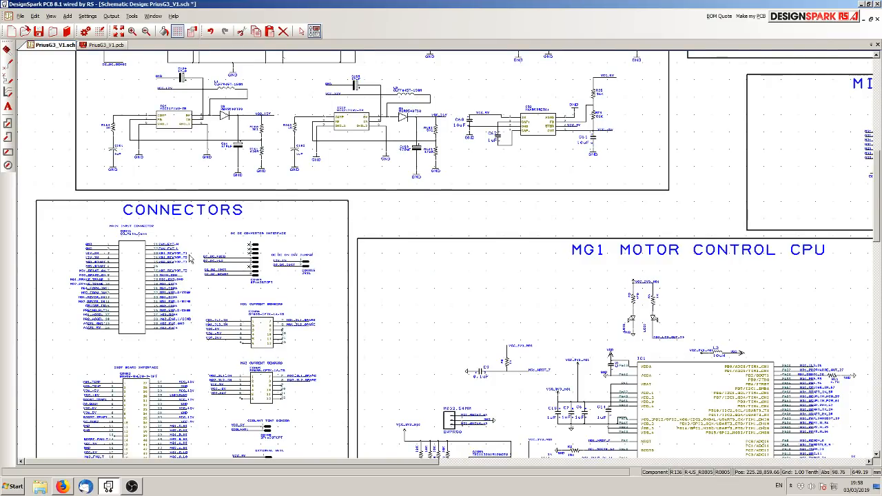
Step: Return to the board and inspect the component columns between CONN1 and CONN6 for space for the stator temperature parts
click(102, 44)
scroll(423, 256, down, 5)
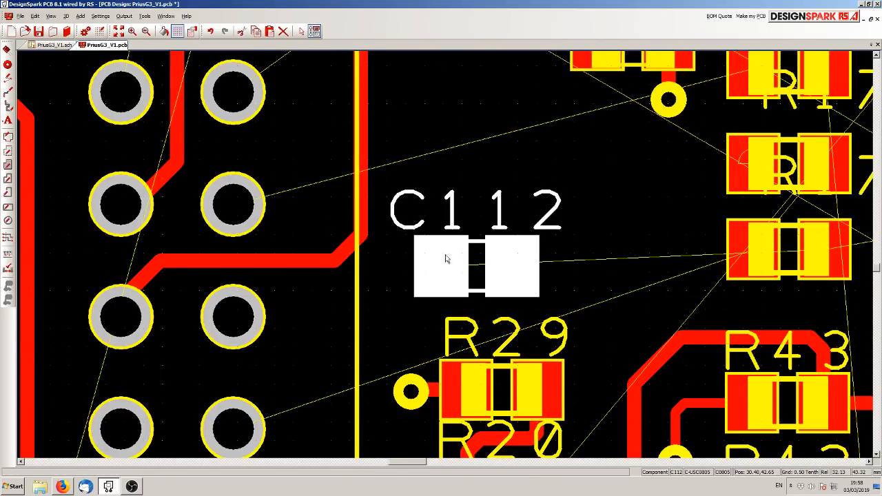
scroll(447, 257, down, 3)
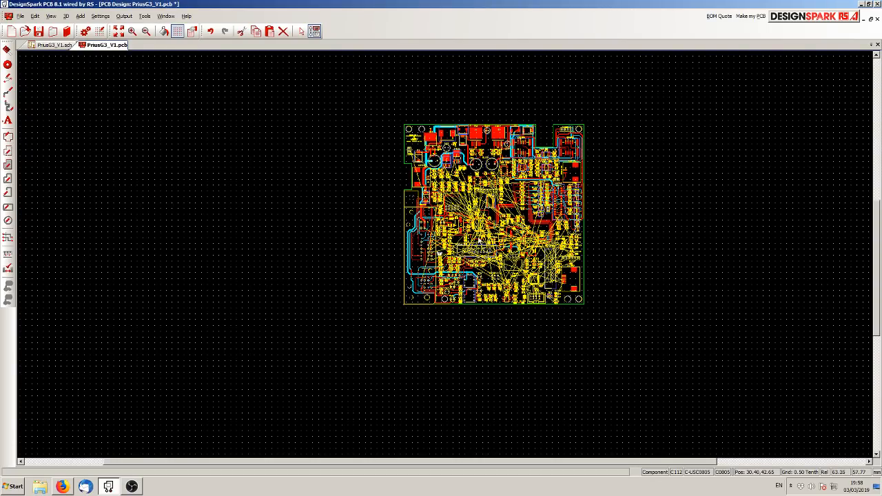
scroll(426, 260, up, 5)
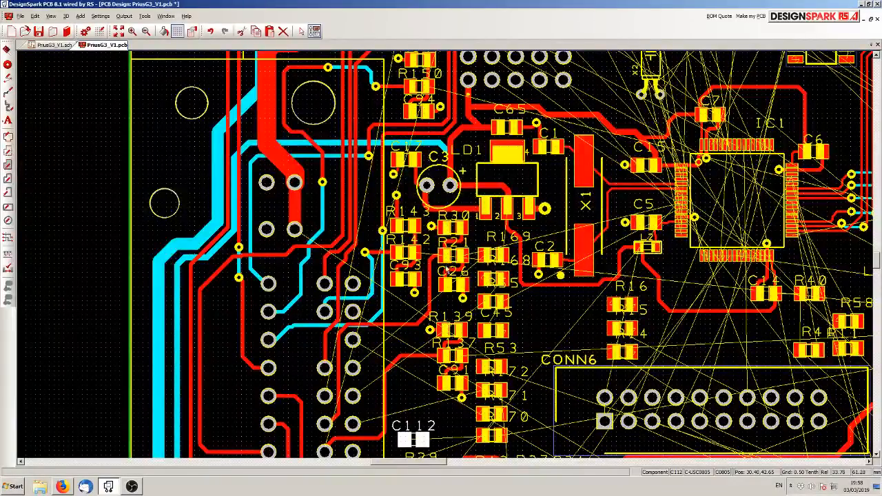
scroll(448, 260, up, 2)
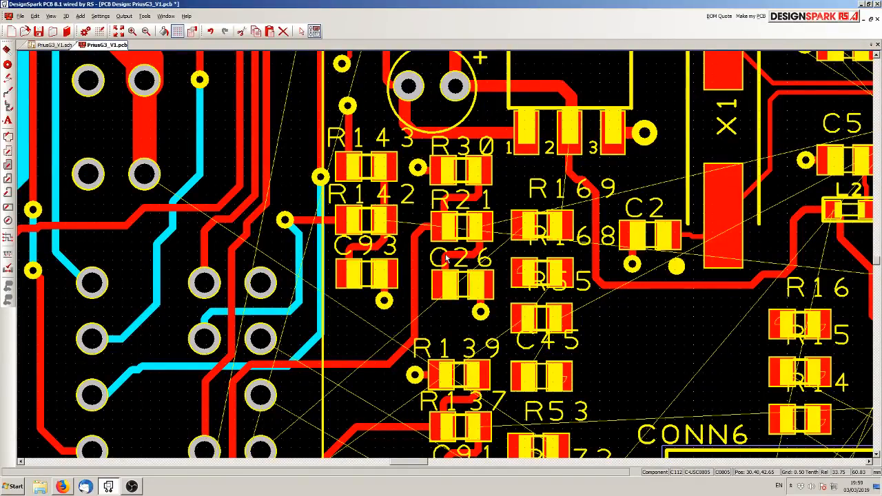
scroll(447, 258, down, 2)
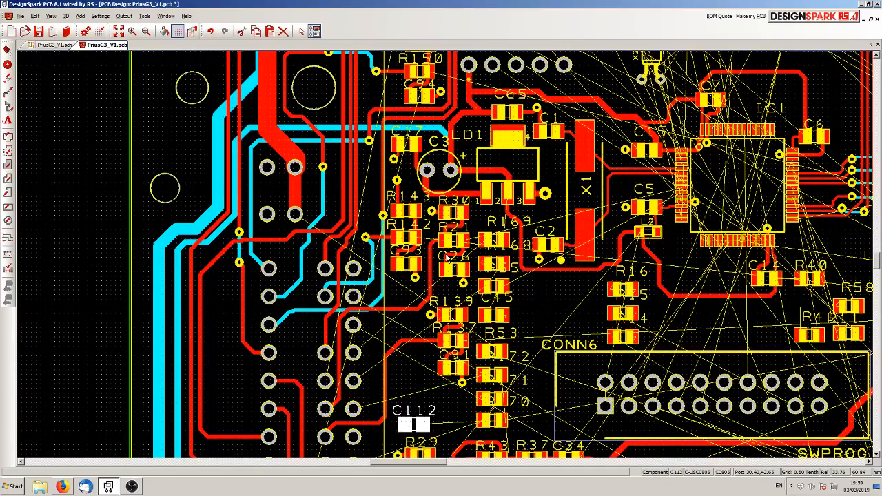
scroll(447, 259, down, 2)
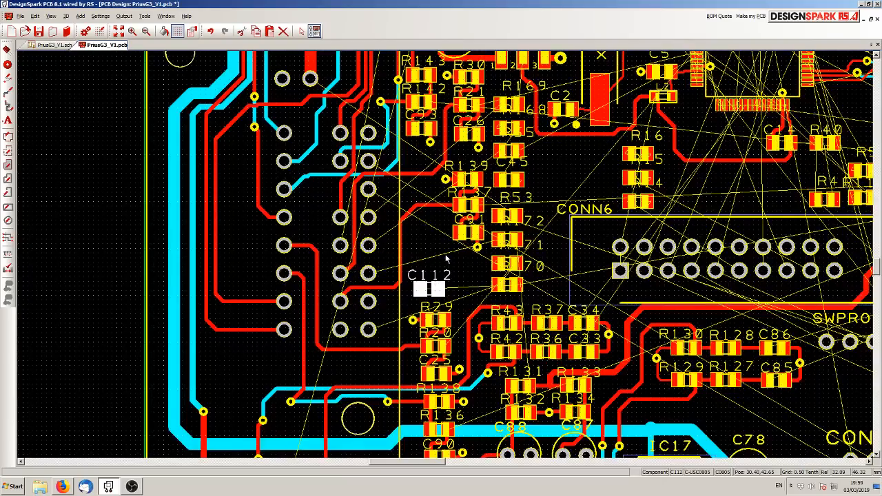
scroll(440, 328, up, 2)
Step: Check which resistors belong with C112 in the MG2 stator temperature circuit on the schematic, and return to the board
click(54, 44)
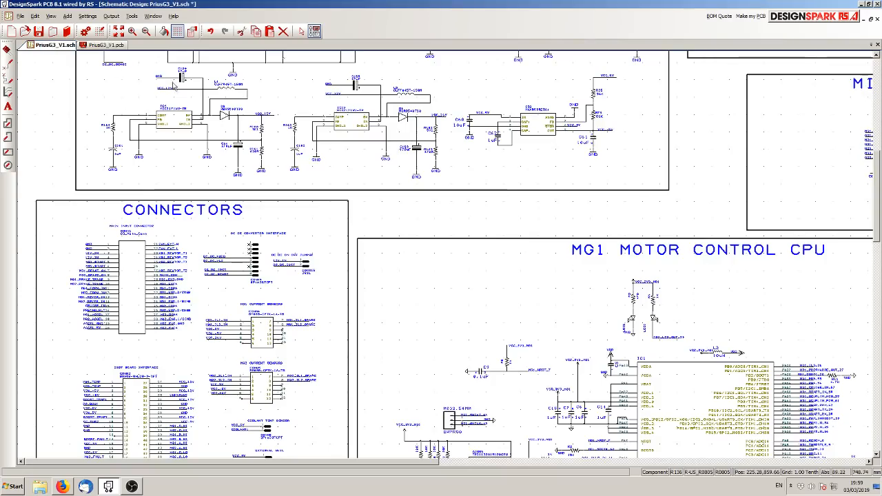
scroll(383, 197, down, 2)
scroll(383, 196, down, 2)
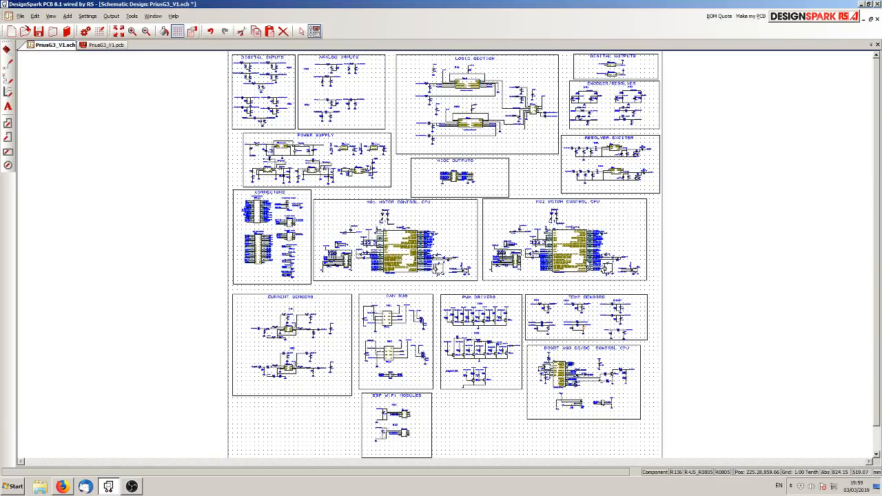
scroll(595, 322, up, 5)
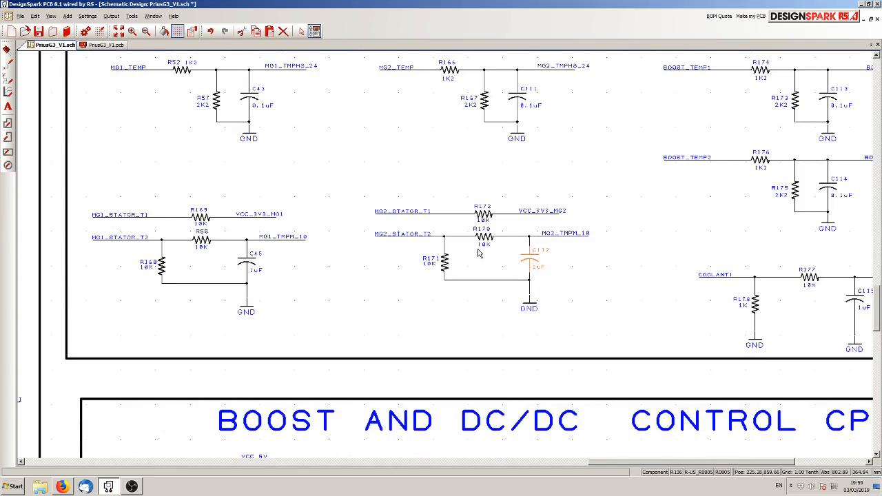
click(103, 45)
key(ctrl+Tab)
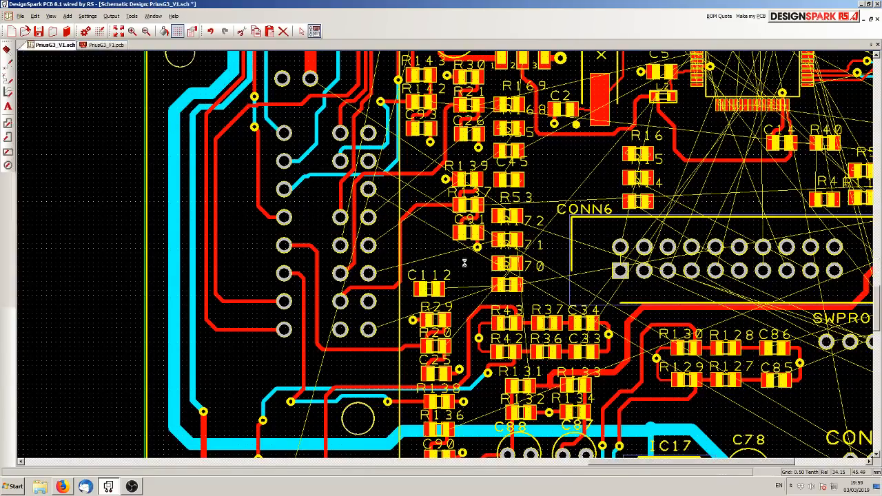
click(106, 45)
click(35, 16)
click(65, 126)
Step: Move R170 to just above C112 and shift its reference label left over the component
scroll(475, 279, up, 2)
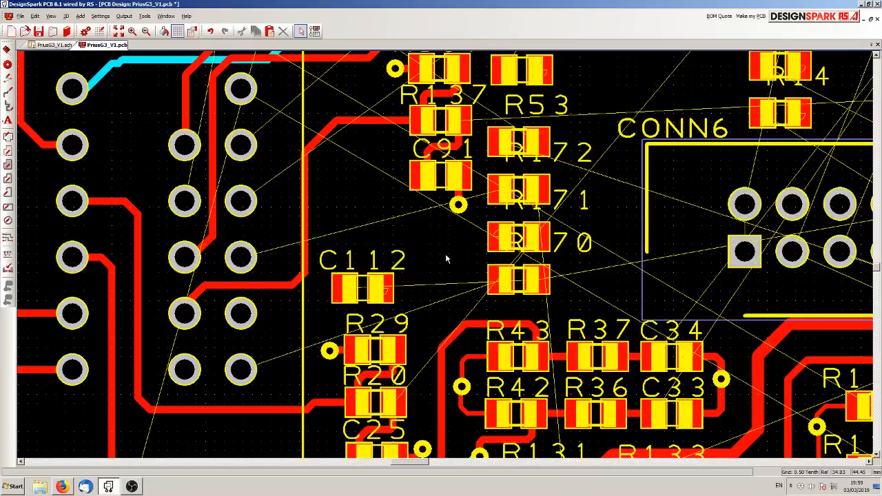
drag(491, 279, 337, 234)
click(337, 234)
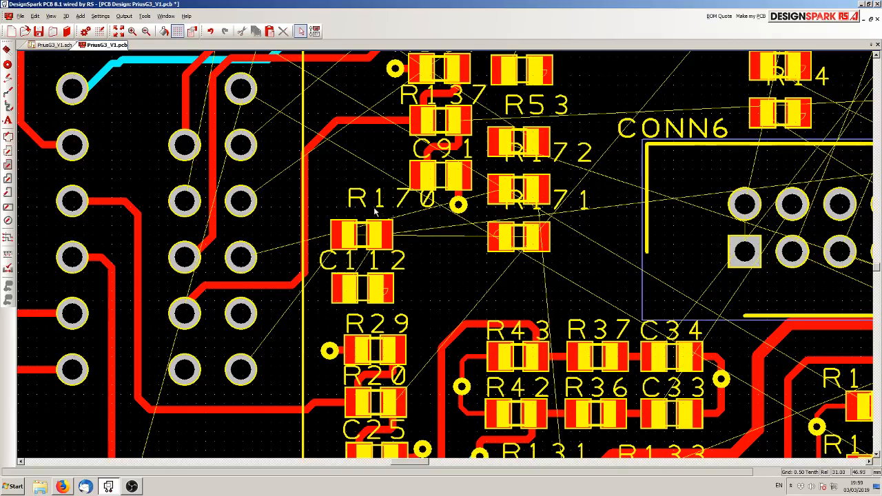
click(342, 215)
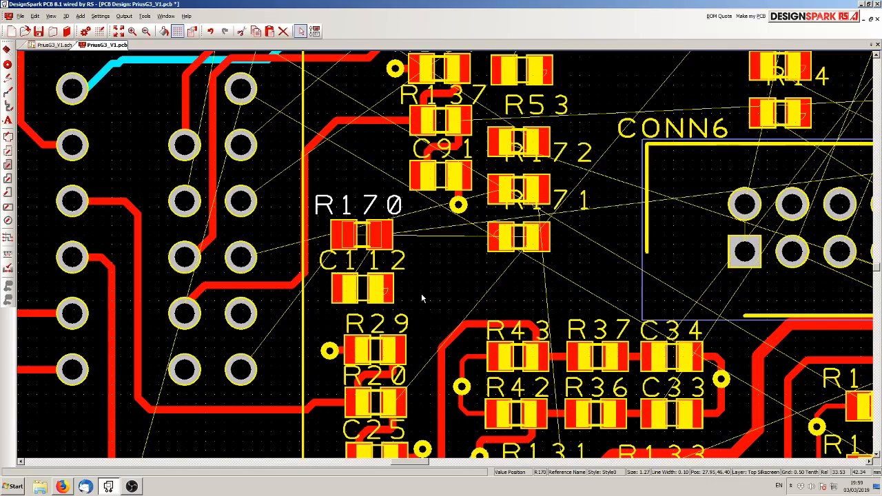
Step: Select R170 and C112 together and move them slightly to line up in a column above R29
drag(418, 293, 328, 217)
drag(363, 288, 405, 301)
drag(407, 268, 375, 263)
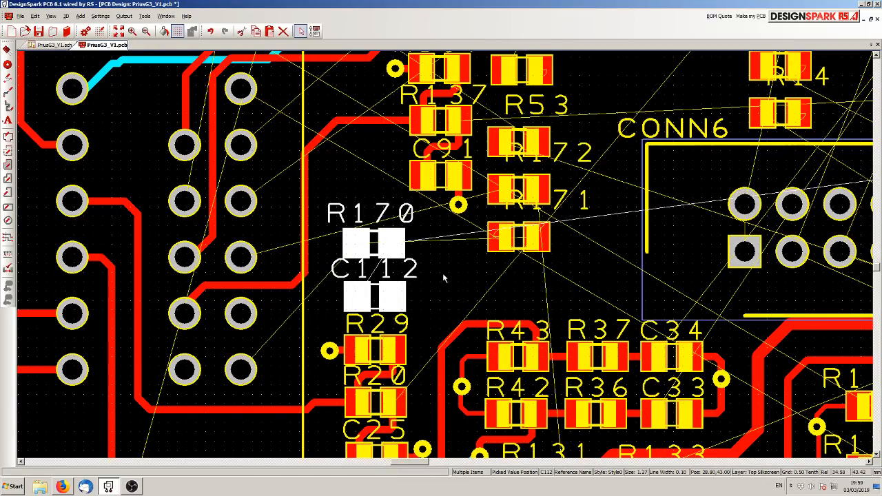
Step: Move R171 from the CONN6 side to just above R170, left of C91
click(442, 278)
click(518, 237)
drag(518, 237, 355, 179)
click(522, 288)
click(448, 252)
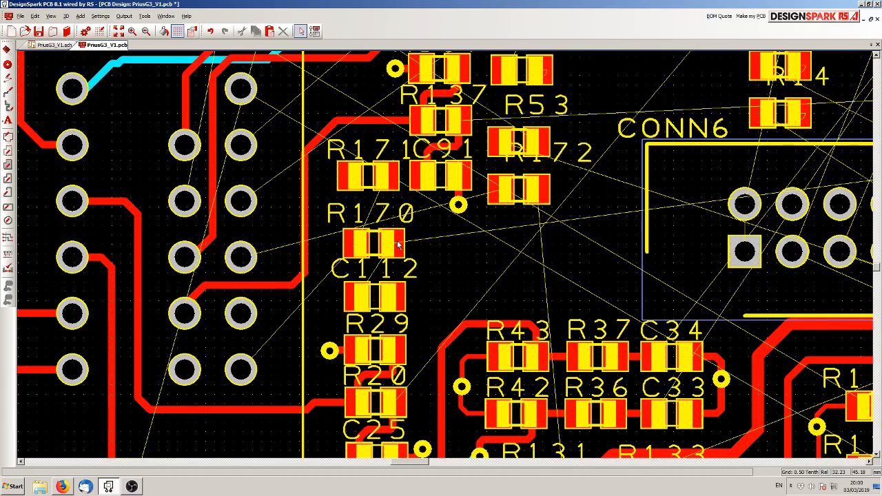
Step: Route a short GND track right from C112's right pad on top copper and end it on a via
click(393, 301)
right_click(429, 296)
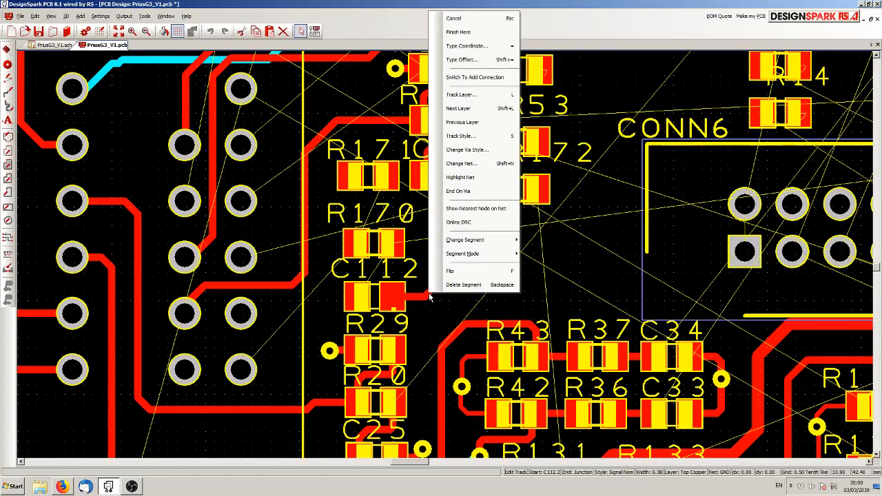
click(457, 191)
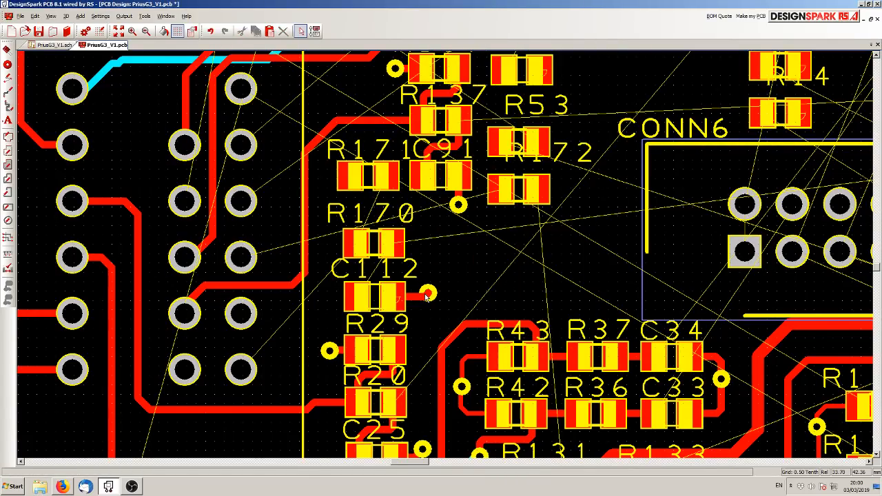
scroll(429, 298, up, 2)
click(447, 259)
scroll(445, 257, down, 2)
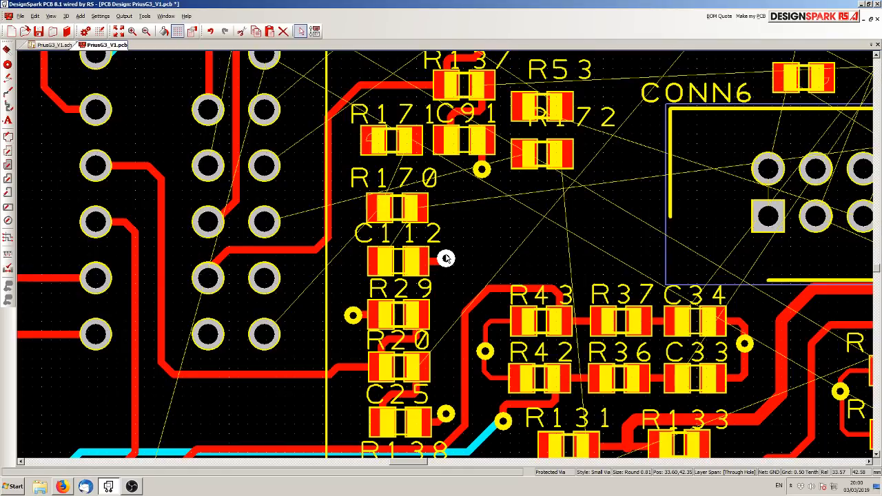
Step: Route a top copper track from C112's left pad up to R170's right pad
scroll(416, 246, up, 2)
click(401, 298)
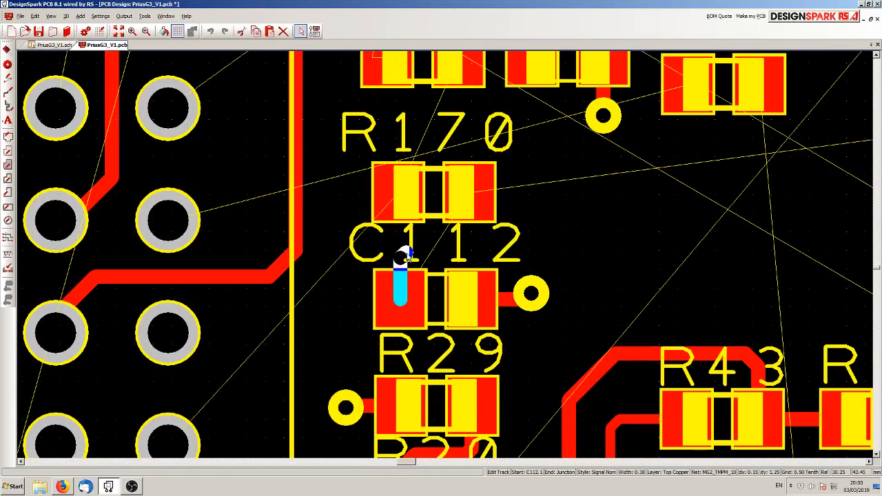
click(475, 245)
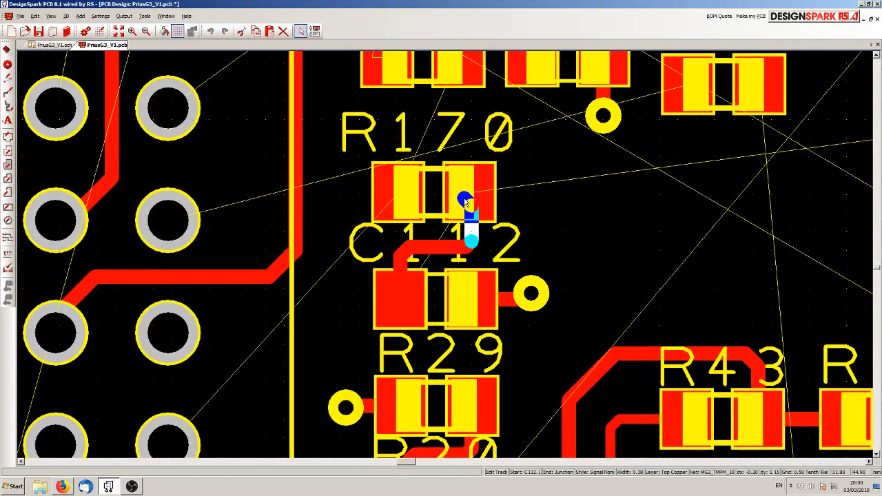
click(465, 207)
Step: Nudge R171 slightly left and route a top copper track from R170's left pad to R171's right pad
scroll(446, 259, down, 2)
scroll(447, 260, up, 2)
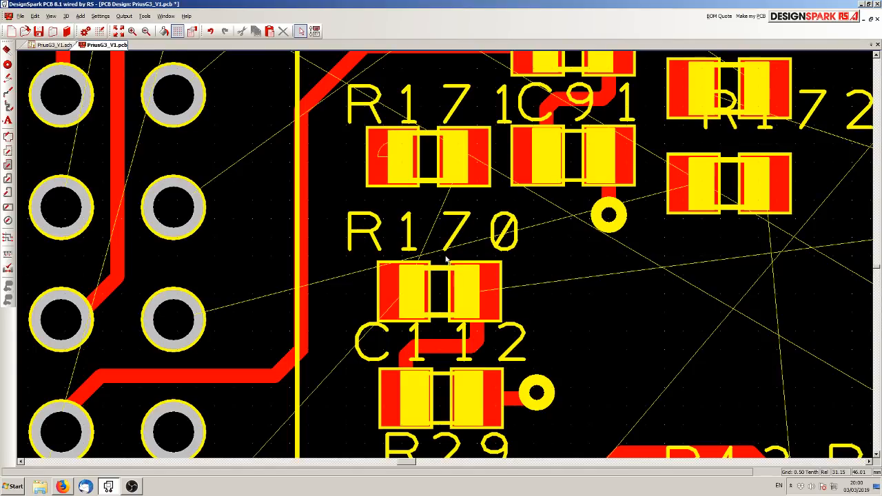
click(465, 172)
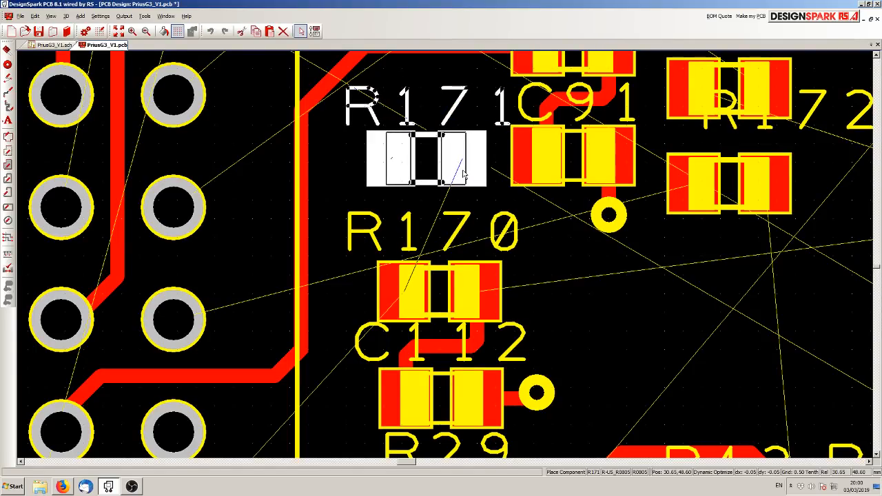
click(463, 173)
drag(408, 287, 464, 185)
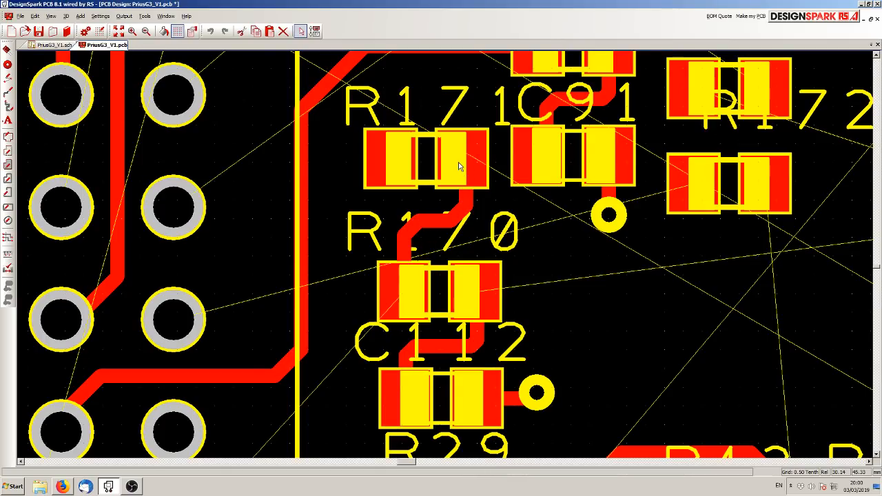
Step: Route a short GND track left from R171's left pad on top copper and end it on a via
click(389, 167)
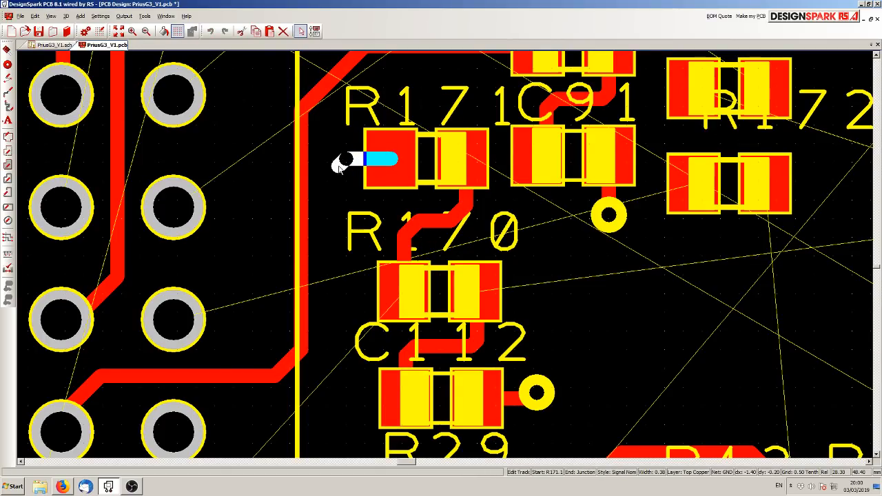
right_click(338, 166)
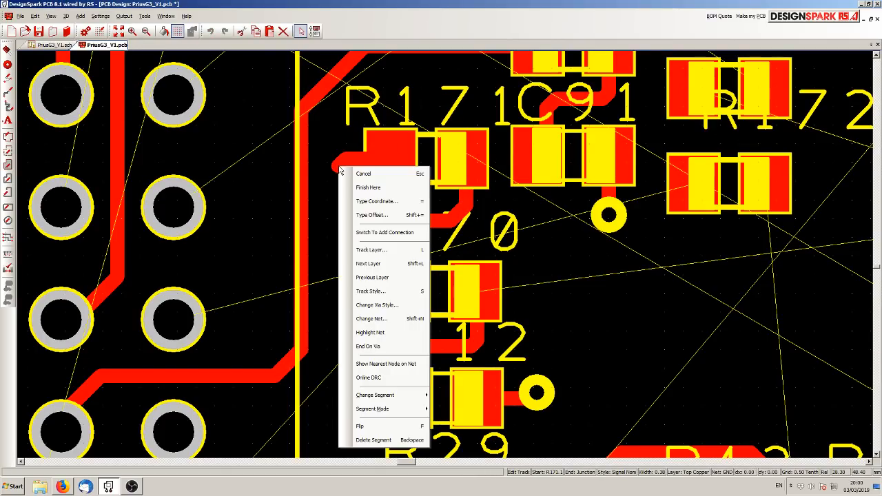
click(370, 346)
middle_click(338, 165)
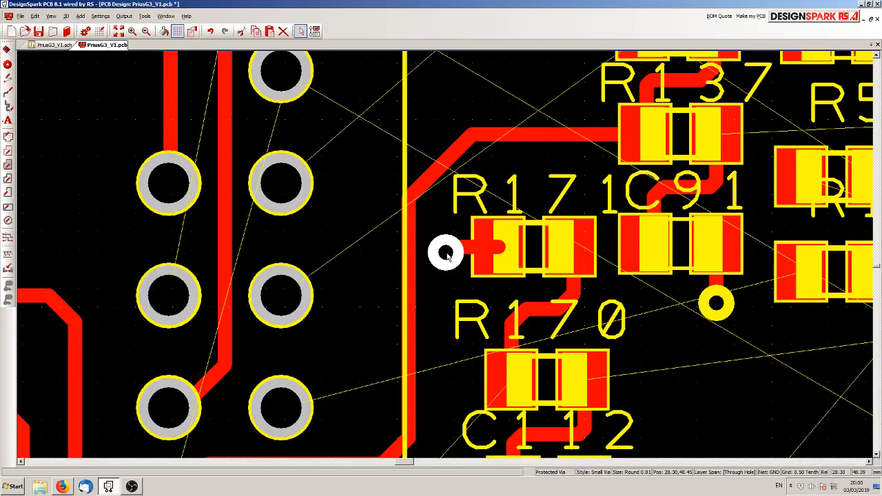
Step: Route the MG2_STATOR_T2 net on top copper from CONN1 pin 27, passing between the existing track and R29's via, to R170's left pad
scroll(446, 255, down, 2)
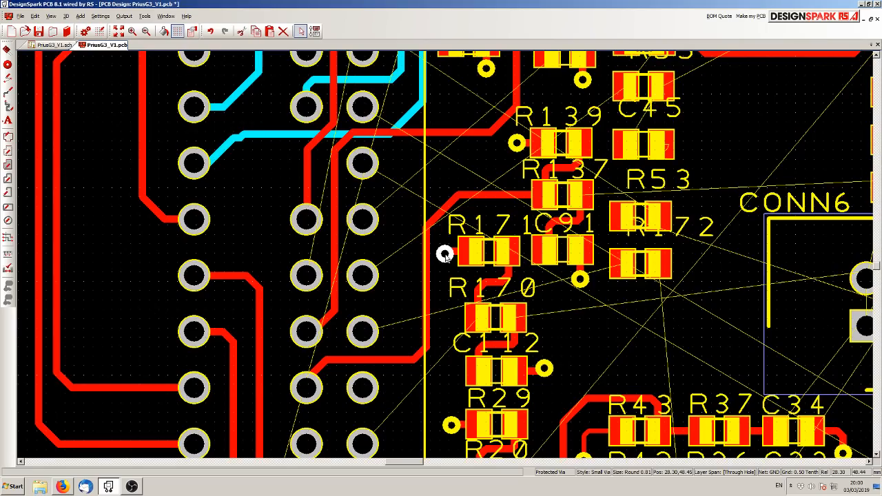
scroll(448, 259, up, 2)
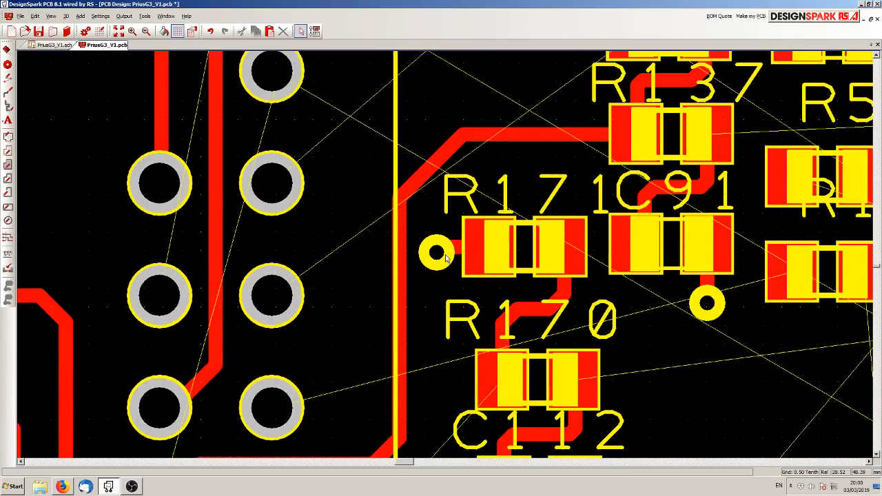
scroll(447, 257, down, 1)
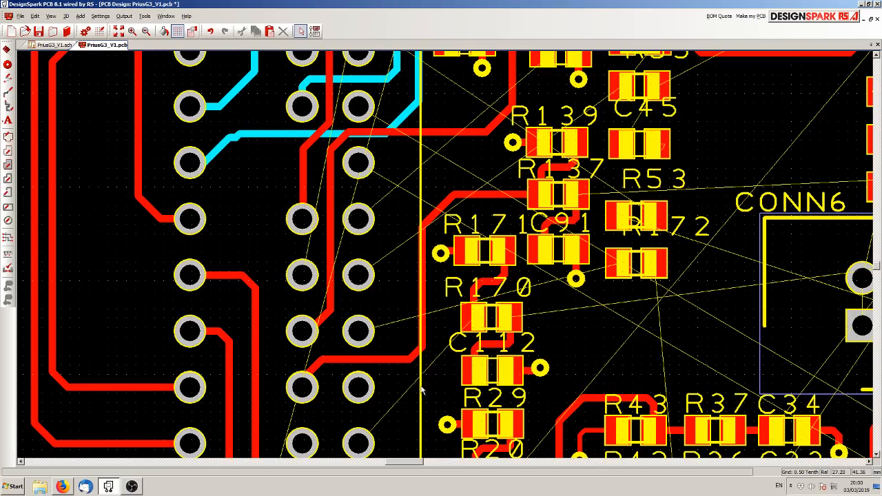
scroll(446, 256, down, 1)
scroll(446, 259, up, 1)
scroll(446, 258, up, 1)
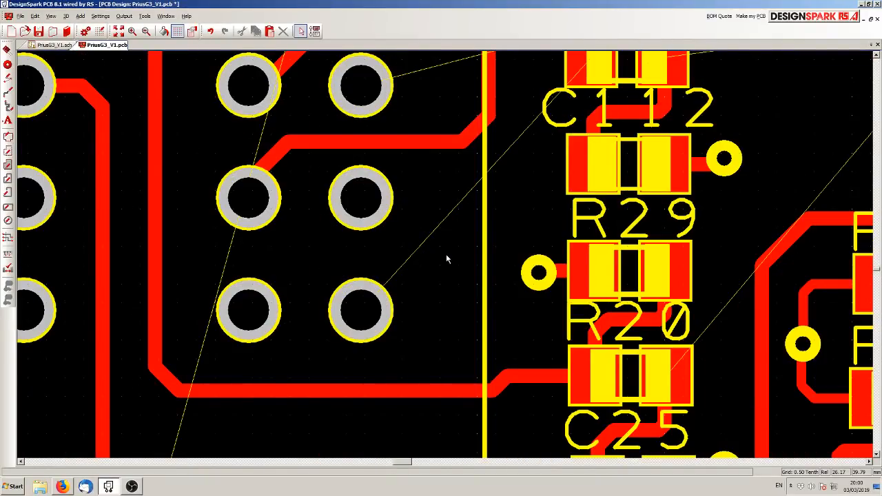
drag(365, 310, 467, 284)
click(467, 284)
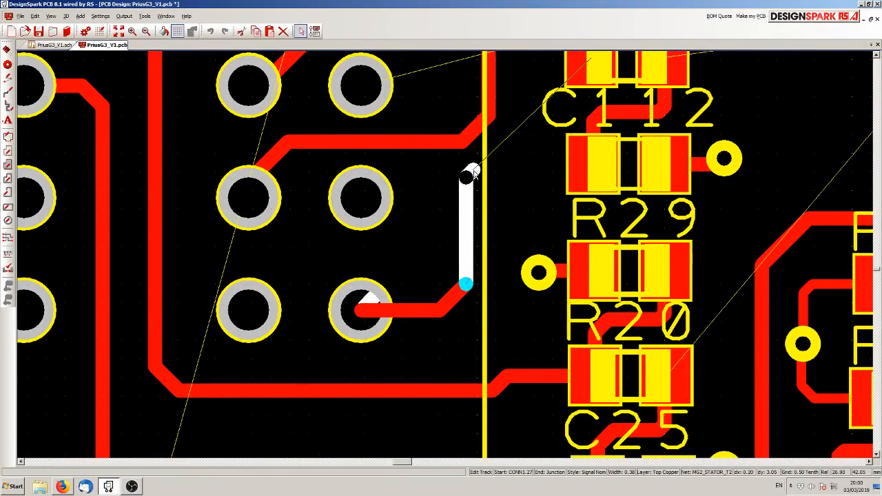
click(517, 140)
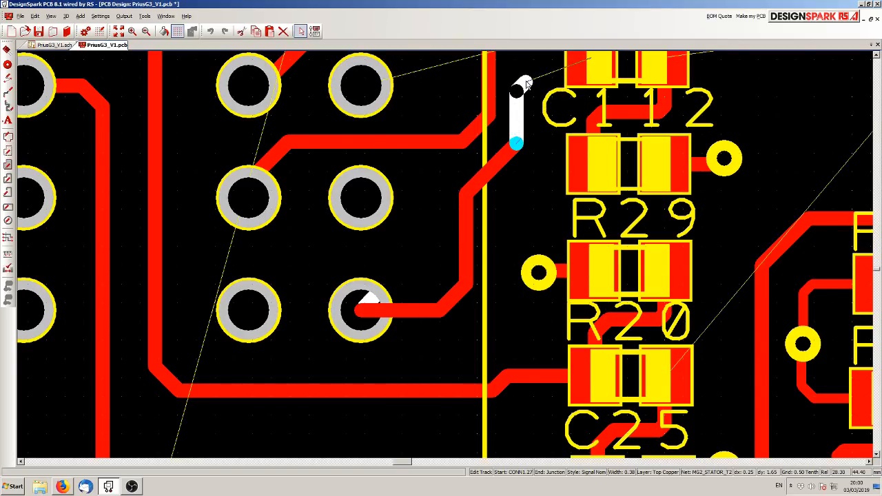
scroll(522, 88, down, 2)
scroll(444, 257, up, 4)
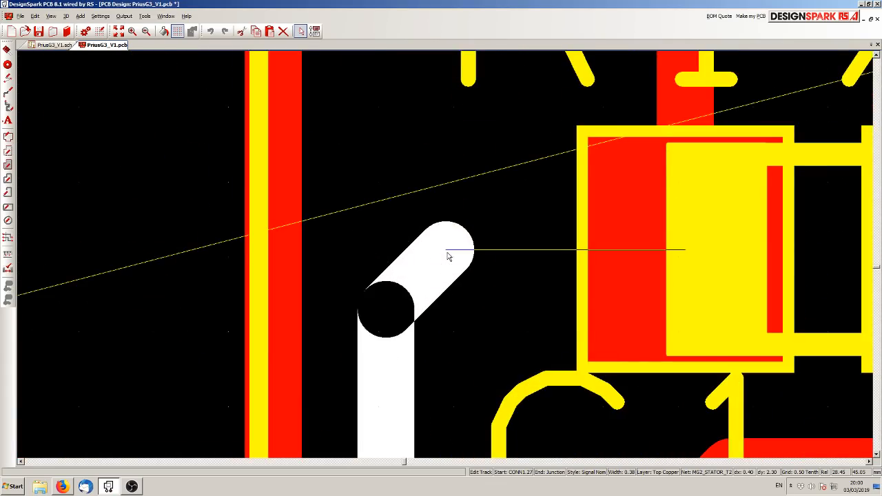
click(668, 249)
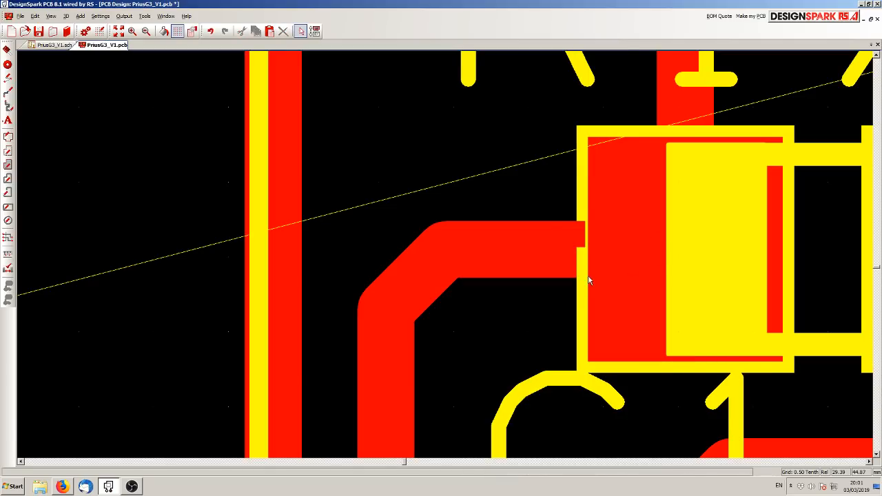
Step: Examine the unrouted MAIN_CON connection from CONN1 pin 28 to IC13 and the space available for it across the board
scroll(588, 275, down, 4)
scroll(446, 258, down, 2)
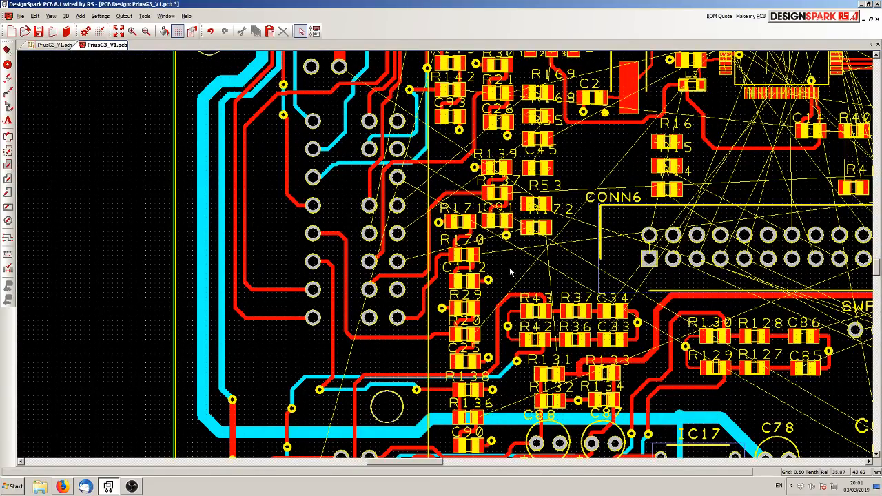
scroll(510, 272, down, 2)
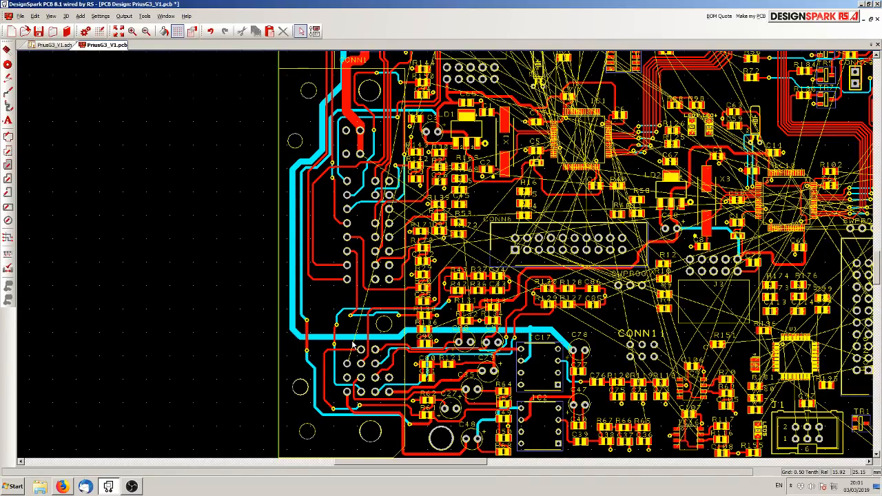
scroll(353, 344, up, 2)
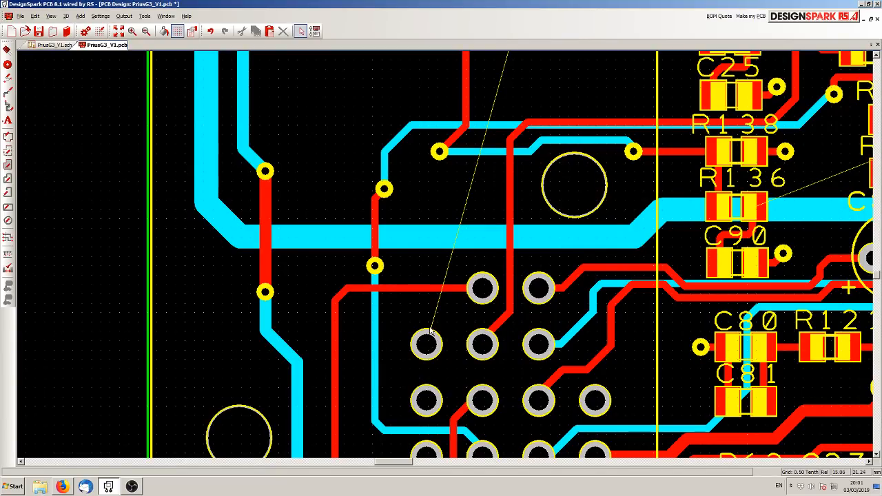
scroll(446, 258, down, 2)
scroll(446, 259, down, 1)
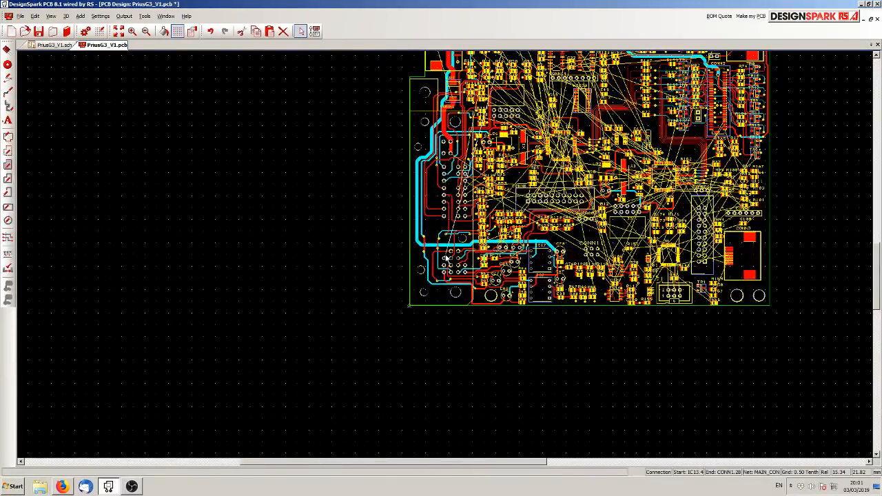
scroll(446, 259, down, 1)
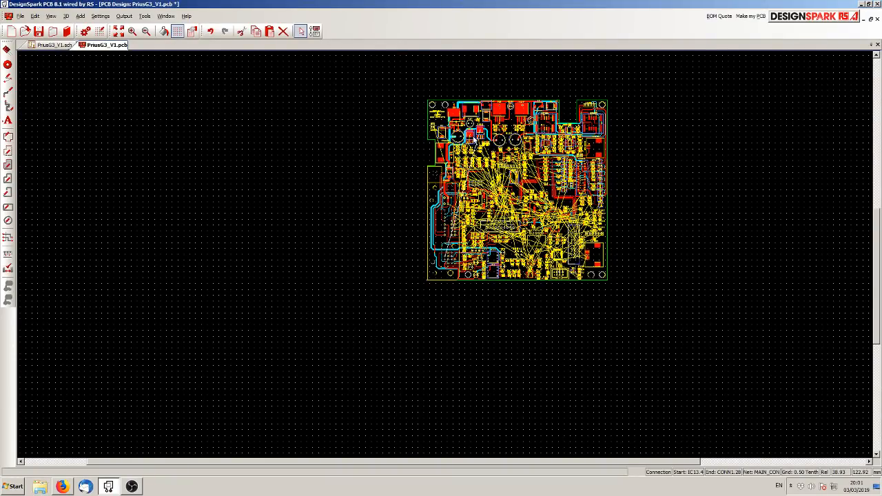
scroll(447, 258, up, 3)
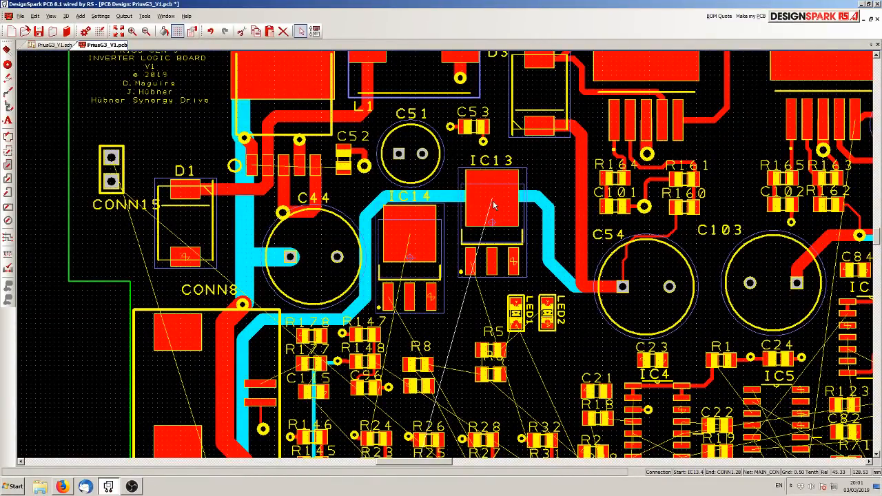
scroll(494, 205, down, 3)
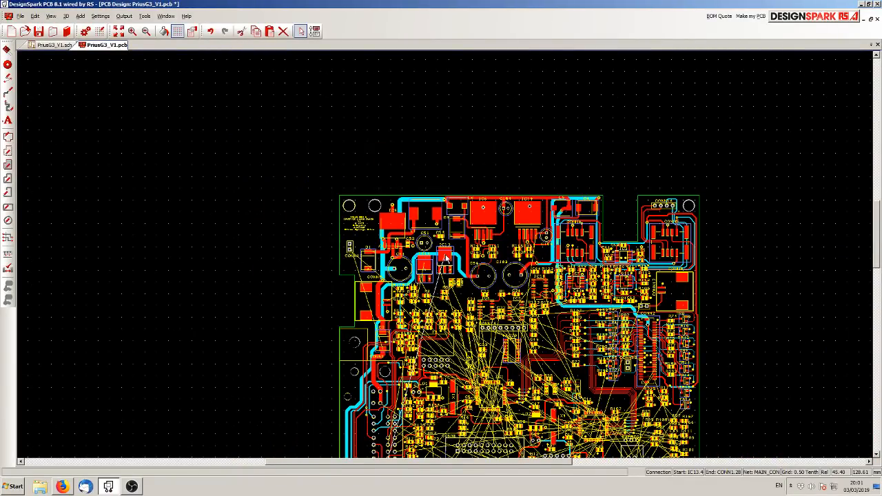
scroll(447, 259, down, 2)
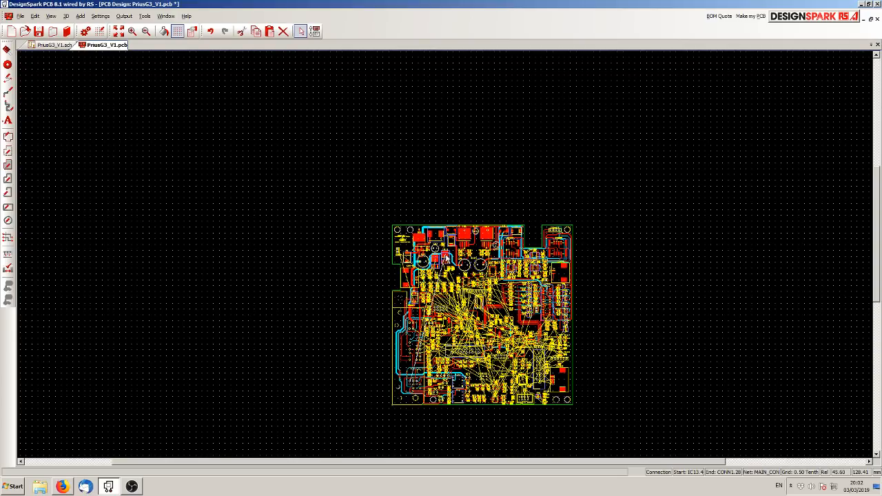
scroll(447, 259, up, 4)
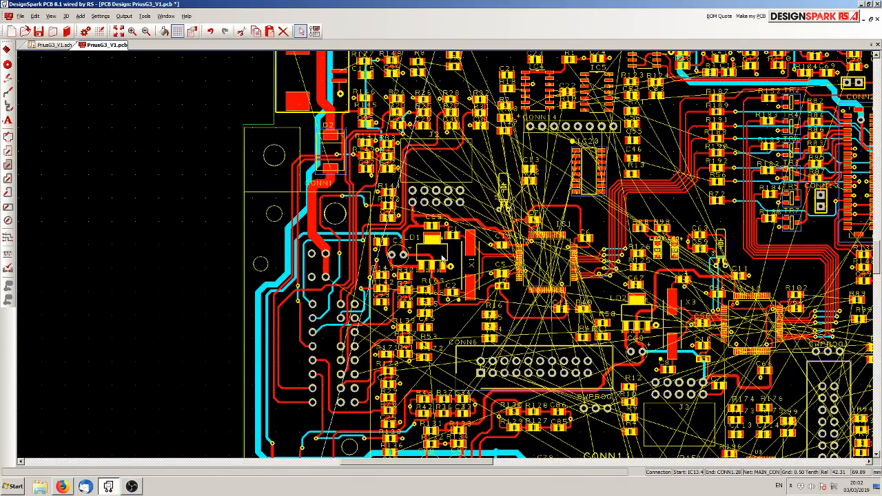
scroll(443, 259, down, 3)
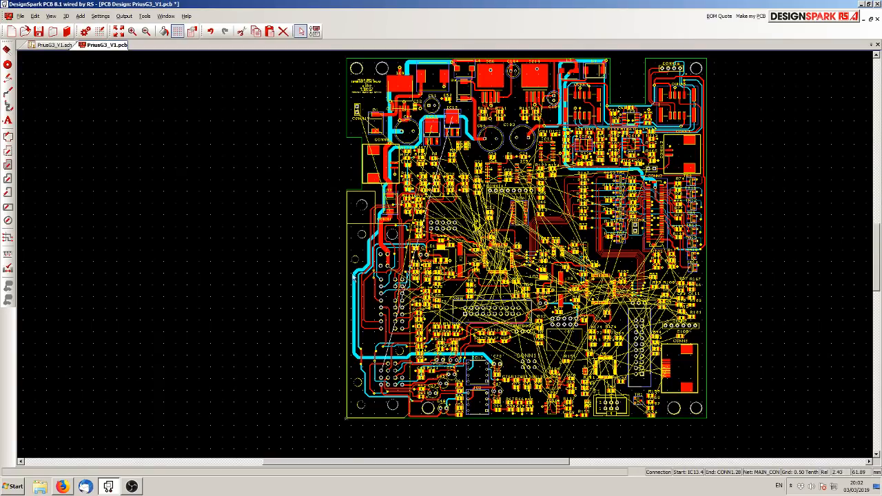
click(312, 274)
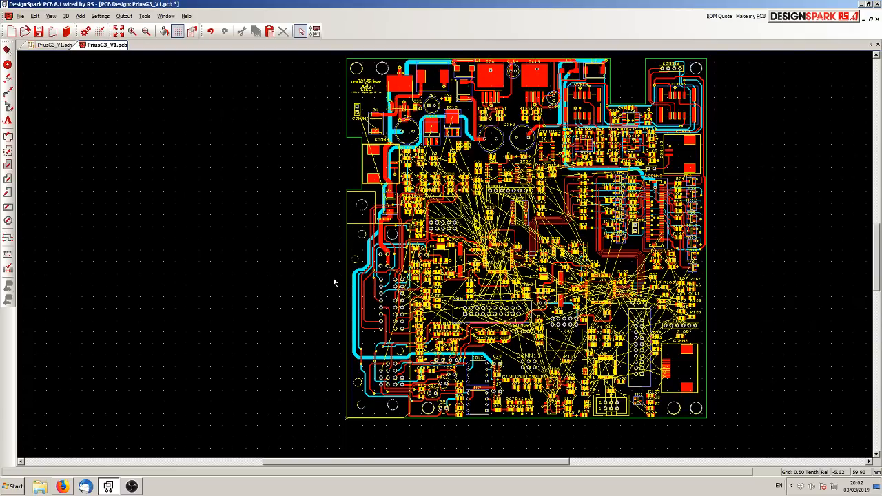
scroll(412, 304, up, 2)
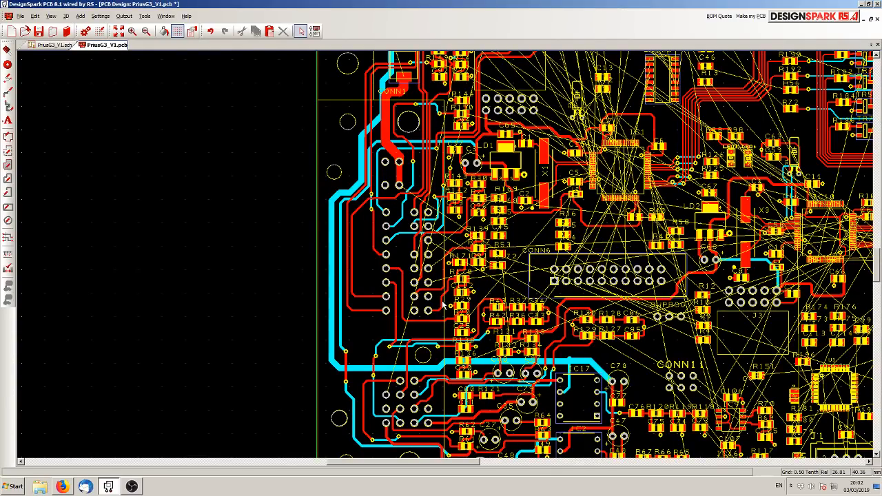
scroll(444, 303, down, 2)
Step: Move R172 down from below R53 into the free space above R43 and shift its reference label left over the component
scroll(447, 258, up, 3)
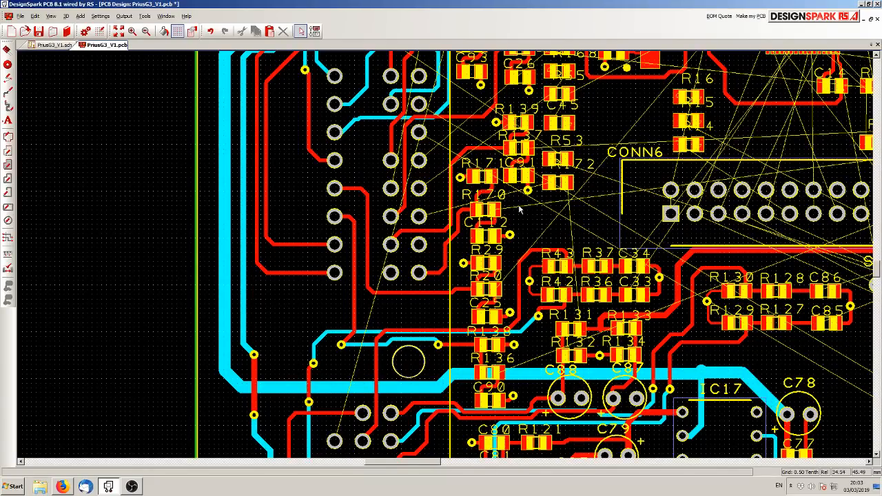
scroll(531, 205, up, 2)
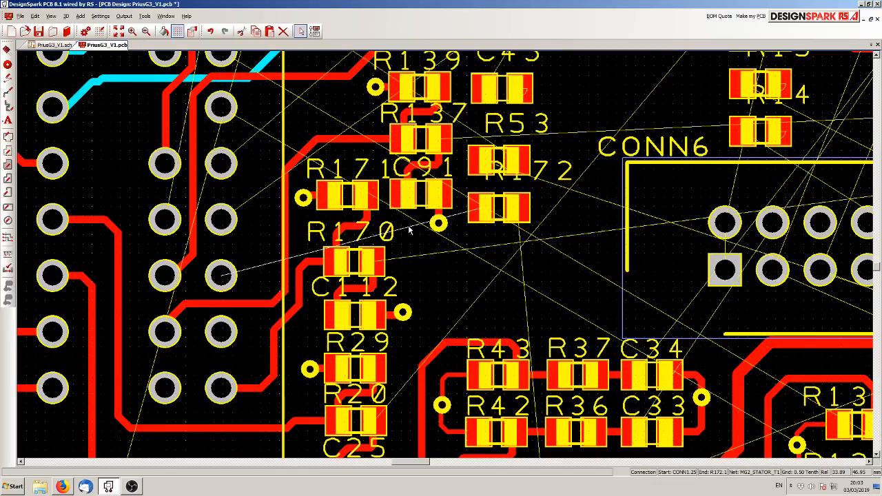
drag(491, 216, 488, 269)
click(543, 273)
drag(512, 228, 485, 238)
click(486, 259)
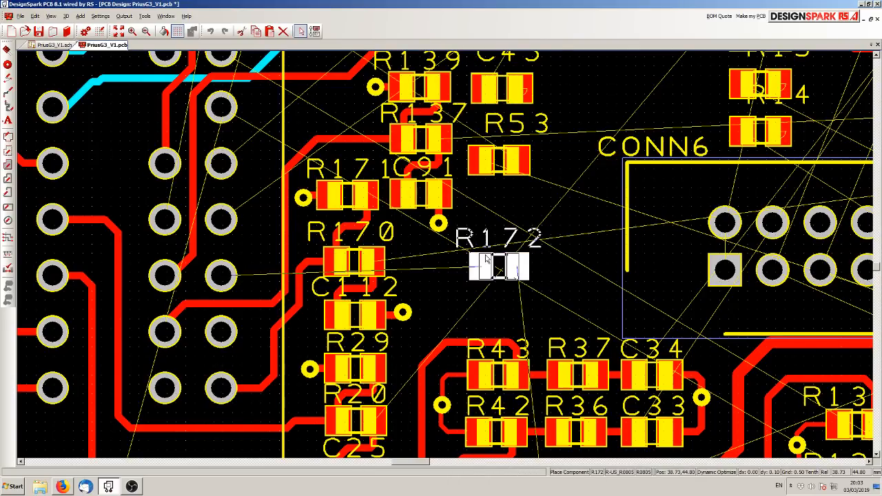
drag(487, 260, 482, 264)
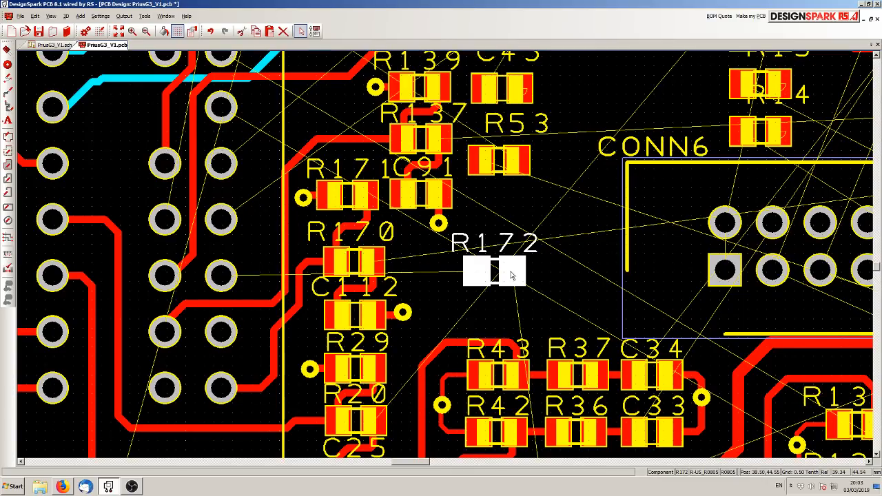
click(530, 278)
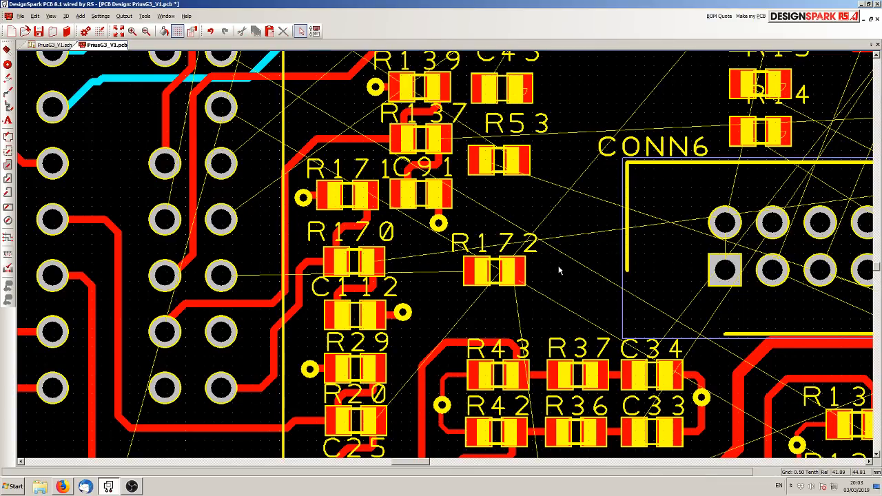
click(523, 275)
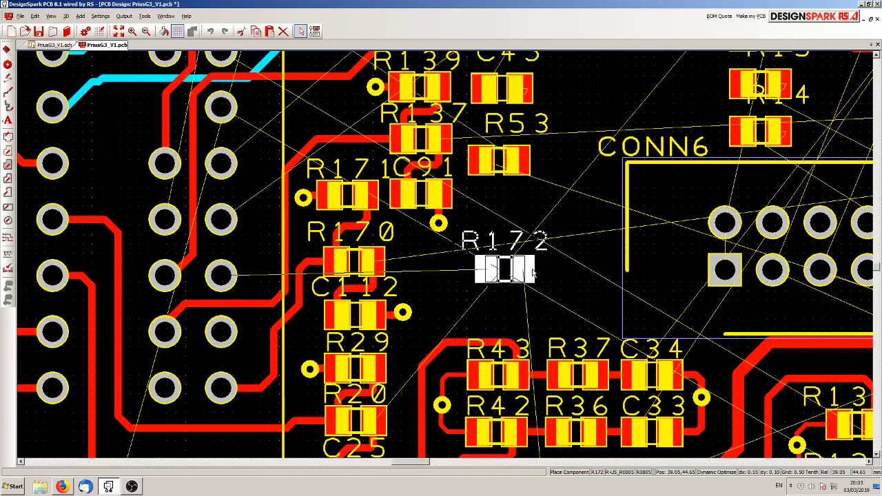
click(561, 276)
scroll(446, 259, down, 2)
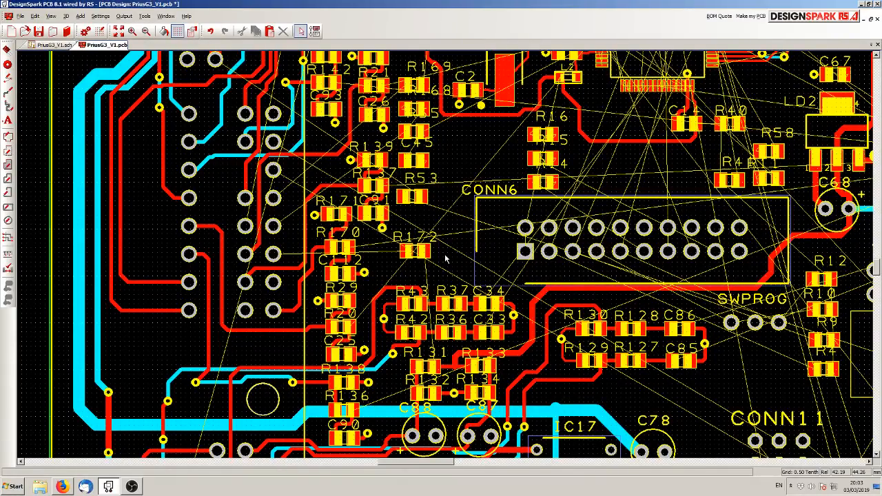
Step: Route MG2_STATOR_T1 from R172's left pad on top copper to a via, continuing straight left on bottom copper to its CONN1 pin
scroll(445, 258, up, 2)
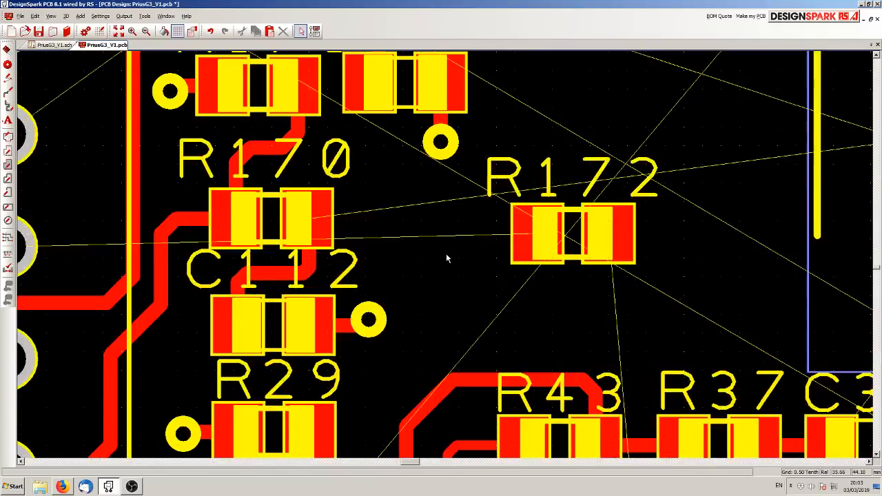
scroll(446, 258, down, 1)
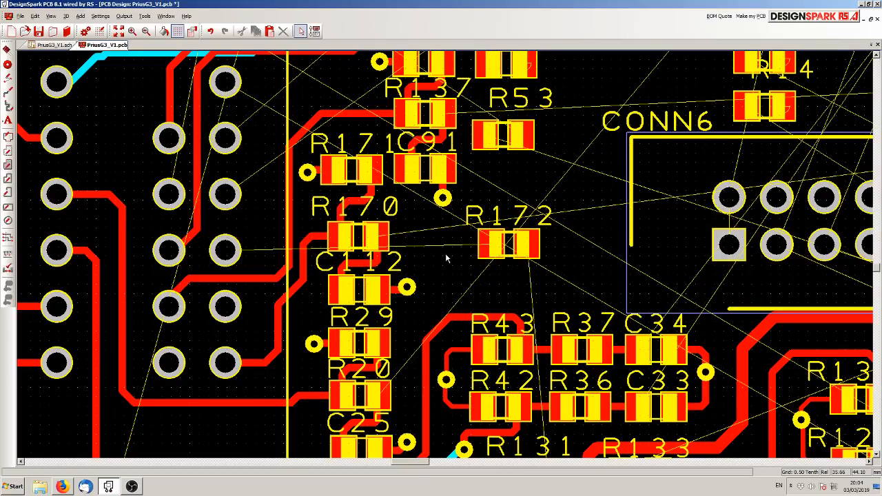
drag(460, 247, 415, 253)
key(l)
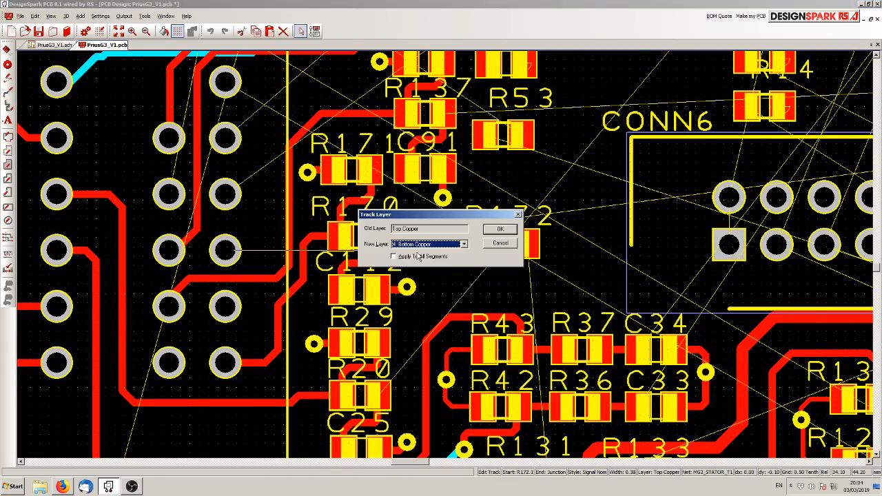
click(491, 231)
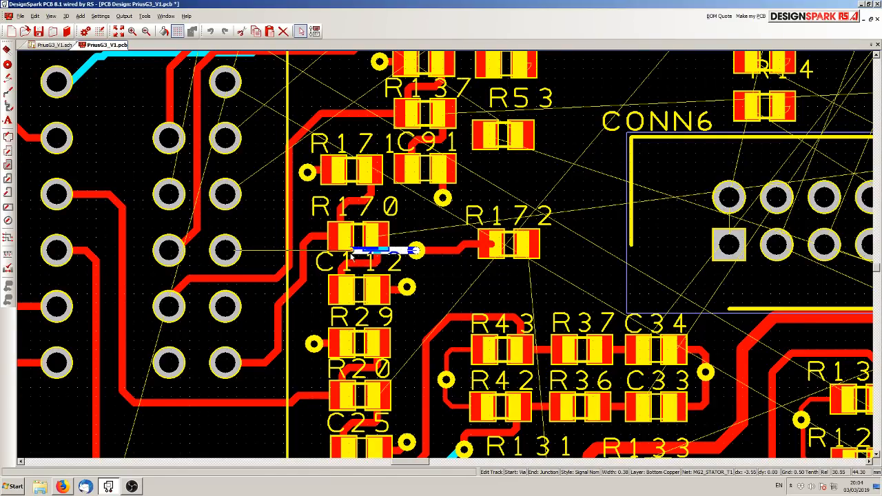
click(235, 251)
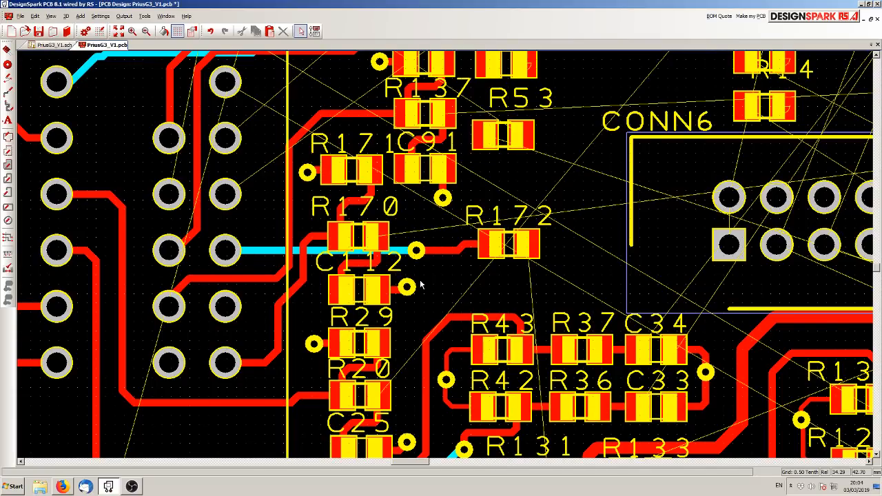
Step: Move R53 down into the free space between C45 and R172, rotated 180 degrees
scroll(421, 285, down, 2)
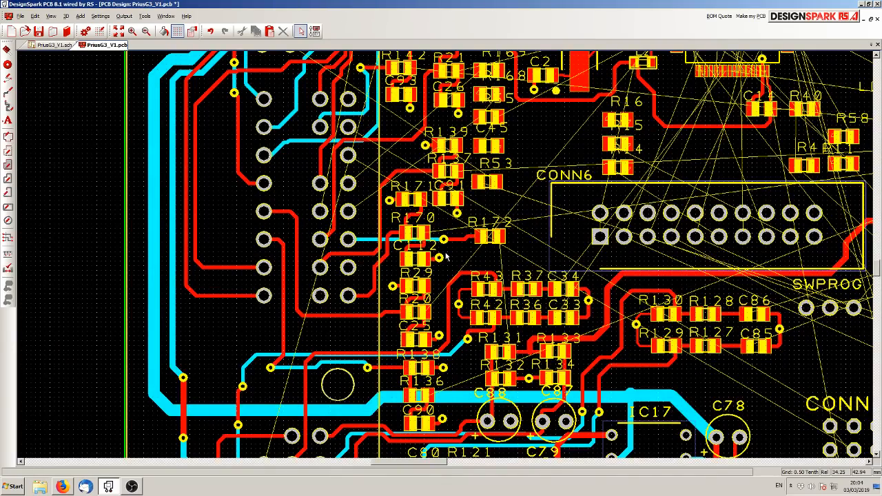
scroll(446, 256, down, 2)
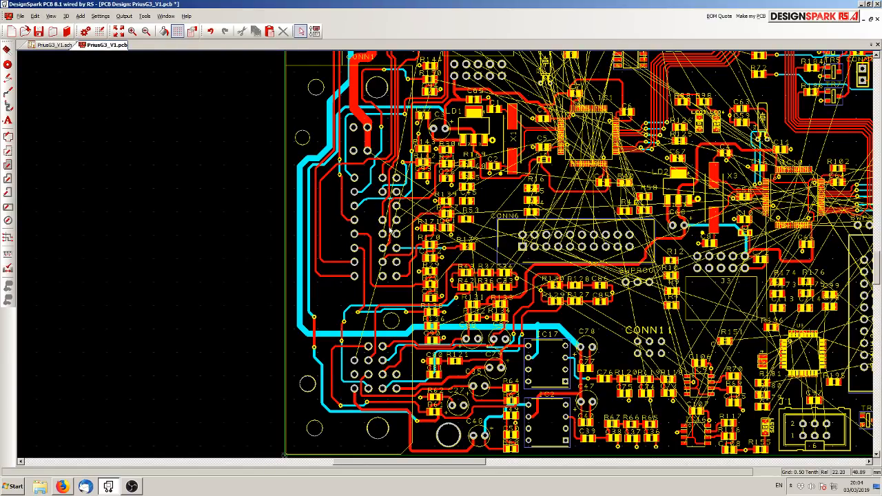
scroll(447, 259, down, 3)
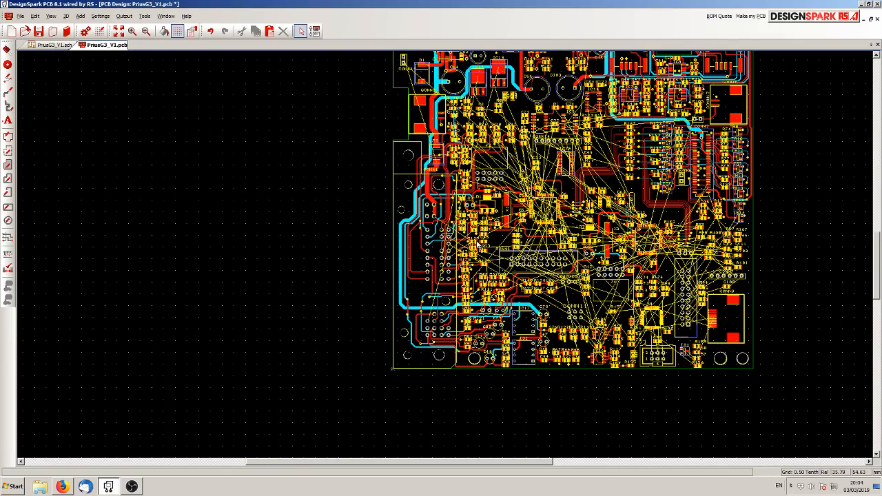
scroll(483, 245, up, 2)
scroll(445, 258, up, 2)
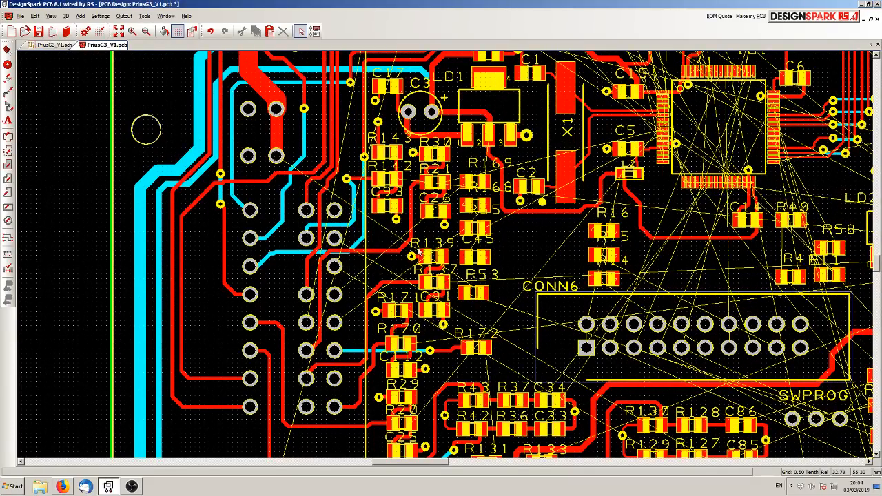
scroll(399, 248, up, 2)
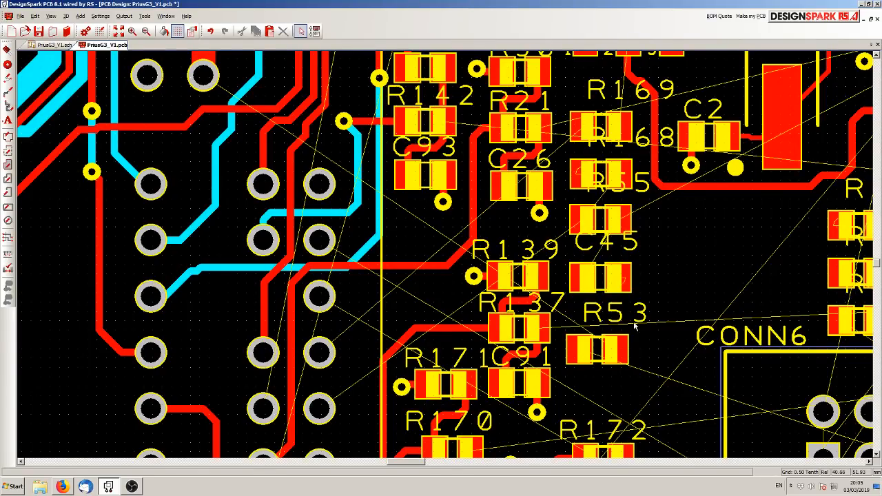
drag(642, 313, 620, 319)
drag(577, 350, 447, 255)
scroll(589, 353, down, 1)
scroll(448, 256, down, 2)
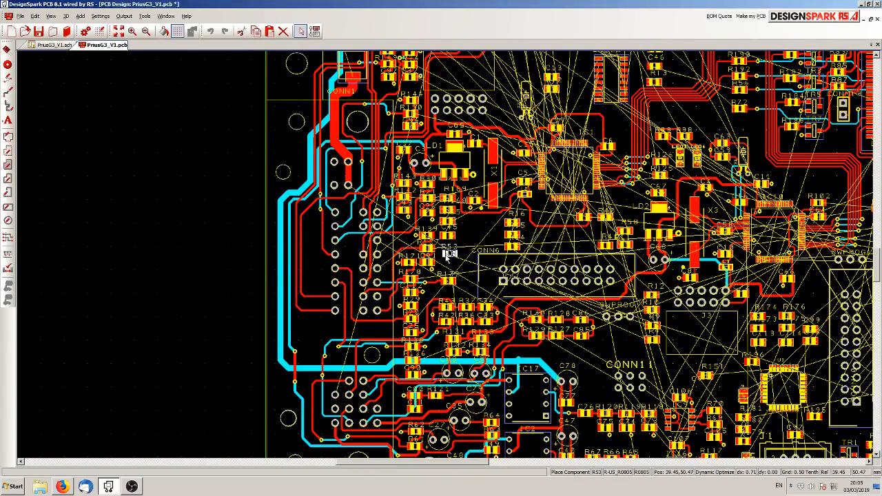
scroll(447, 254, down, 3)
scroll(446, 255, up, 3)
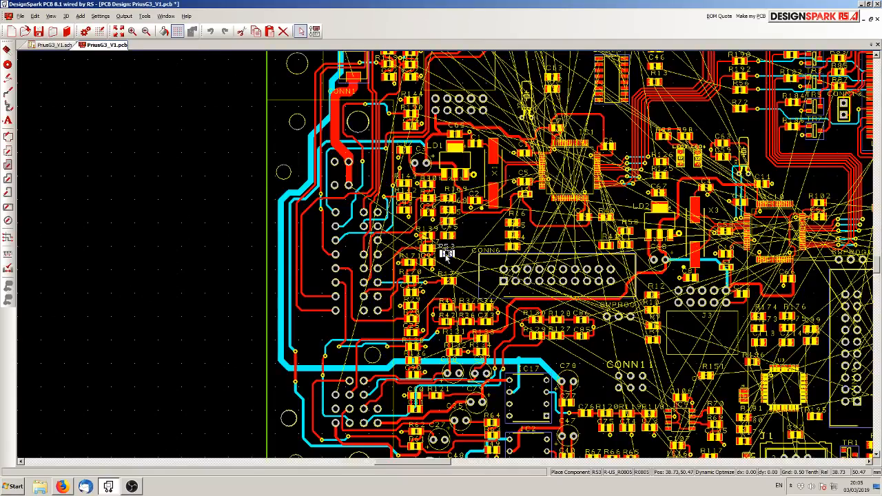
scroll(447, 255, up, 4)
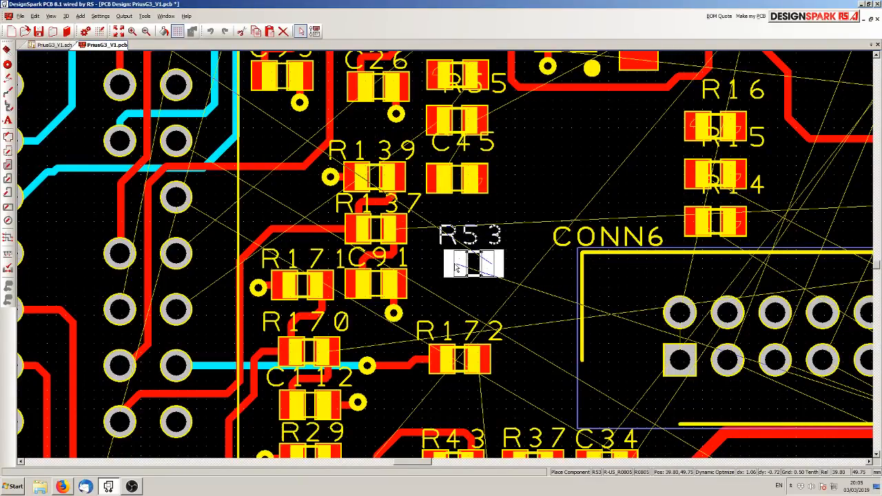
key(r)
key(r)
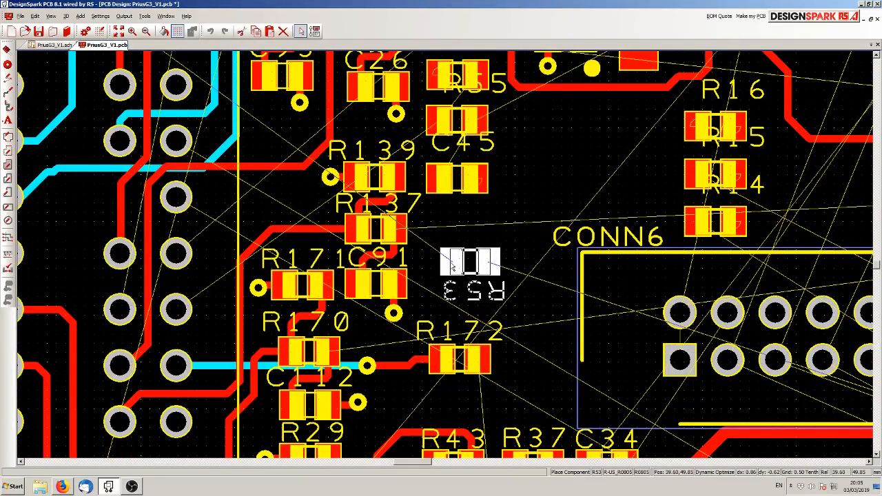
click(451, 262)
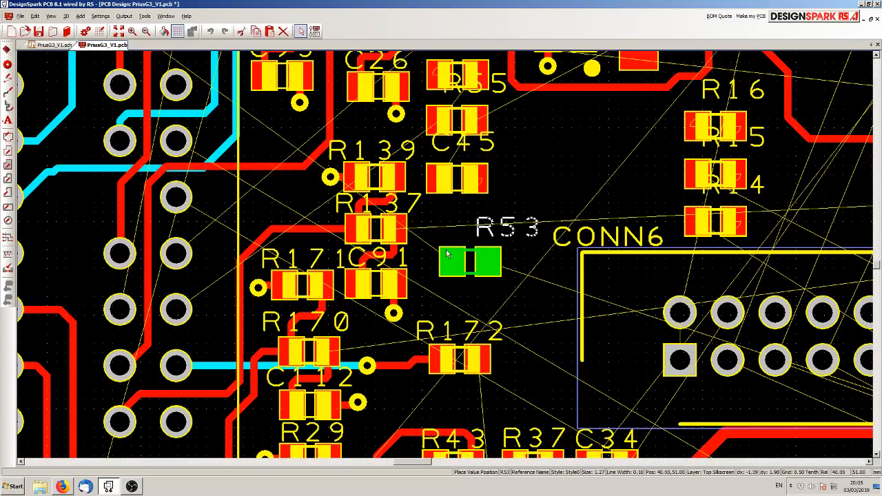
Step: Nudge R53 slightly up towards C45 and centre its reference label above the component
click(471, 260)
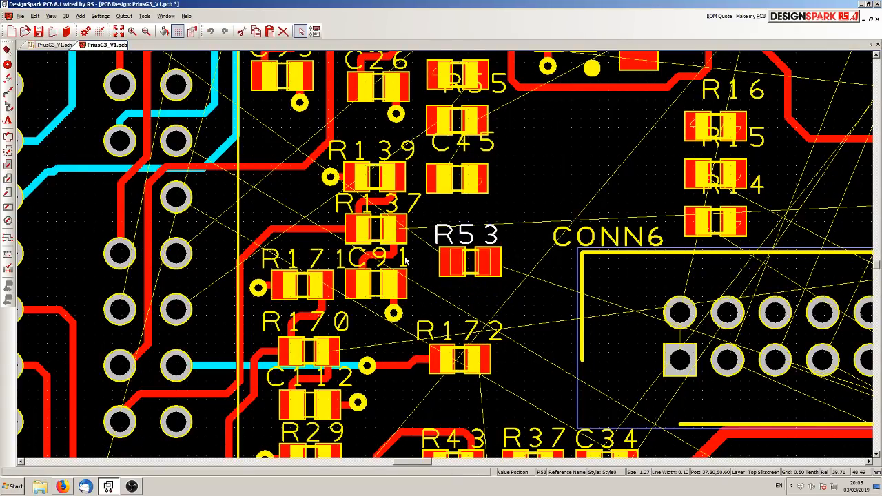
click(471, 261)
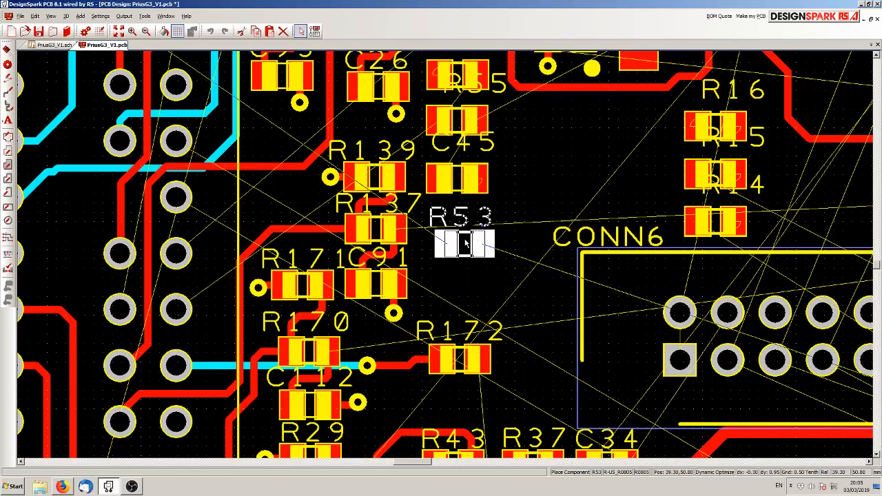
click(466, 241)
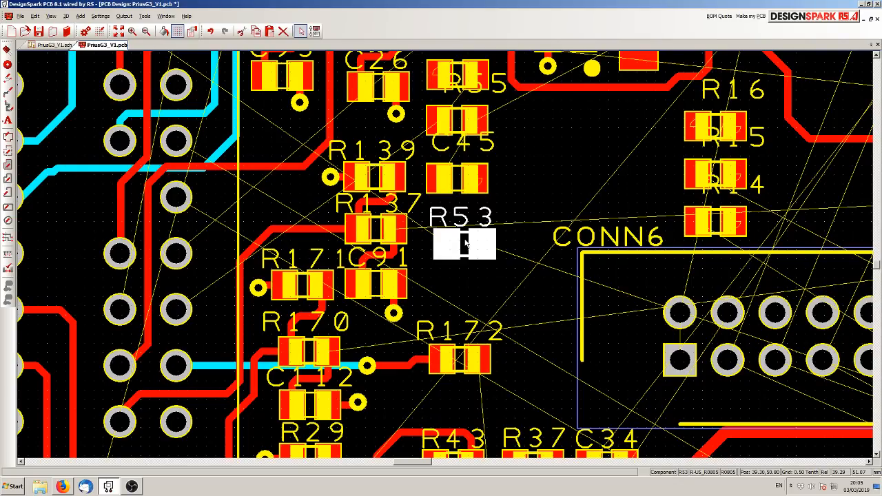
click(504, 196)
drag(464, 210, 472, 210)
click(473, 215)
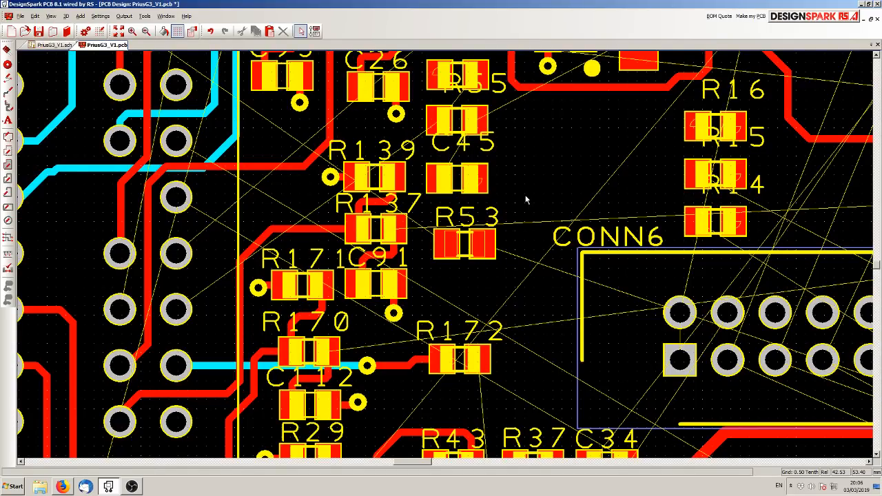
Step: Move R169 and R168 out of the resistor column into the free space to the right of R55 and C45
scroll(526, 199, down, 1)
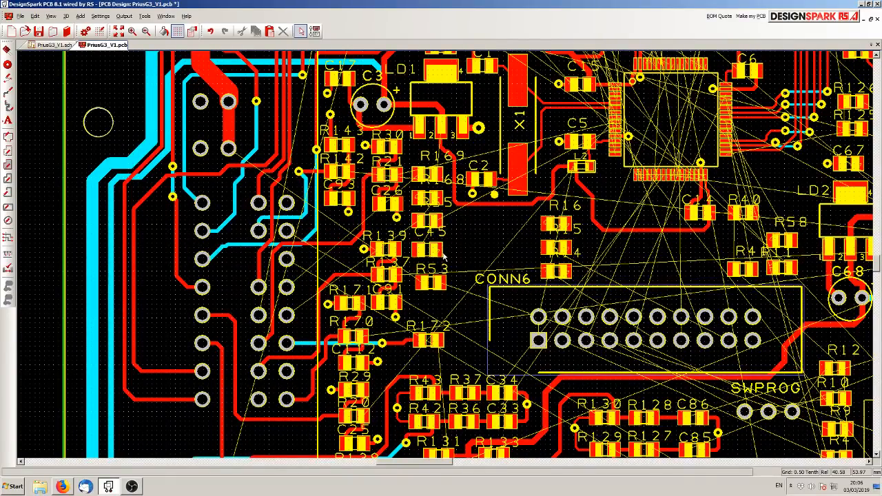
scroll(443, 258, down, 1)
scroll(446, 258, down, 1)
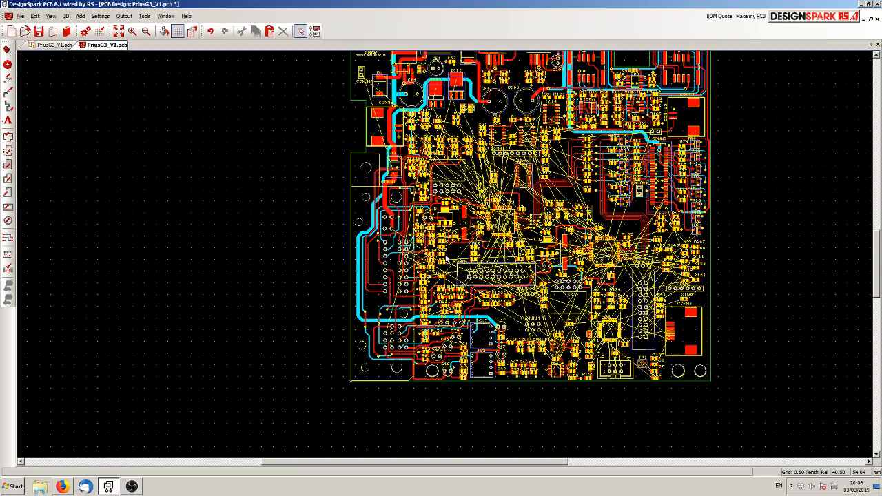
scroll(446, 258, up, 2)
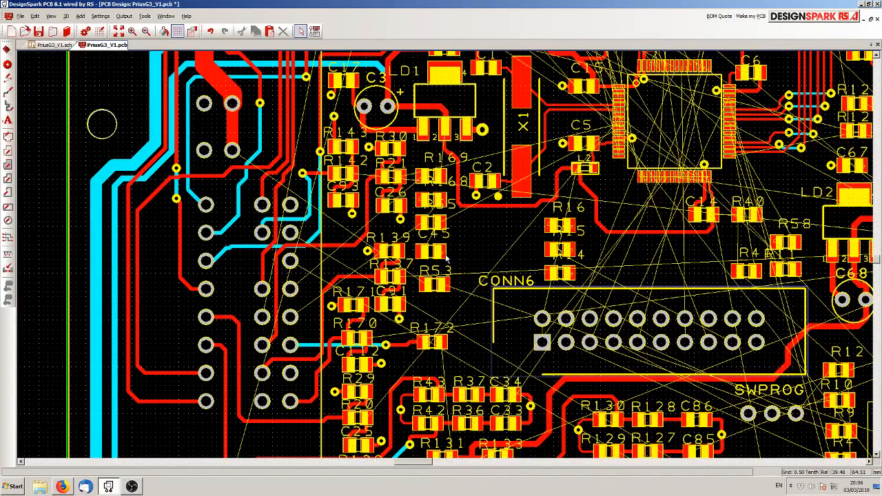
scroll(436, 166, up, 2)
drag(433, 266, 378, 280)
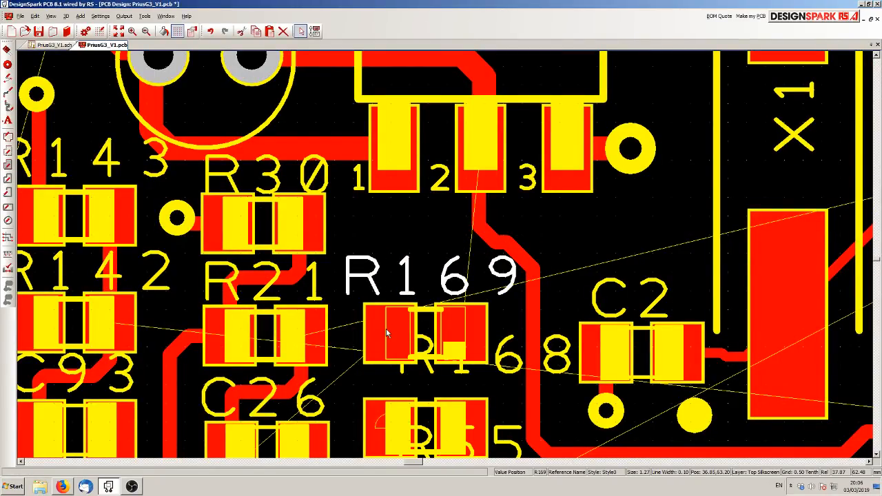
drag(387, 333, 489, 316)
scroll(395, 310, down, 2)
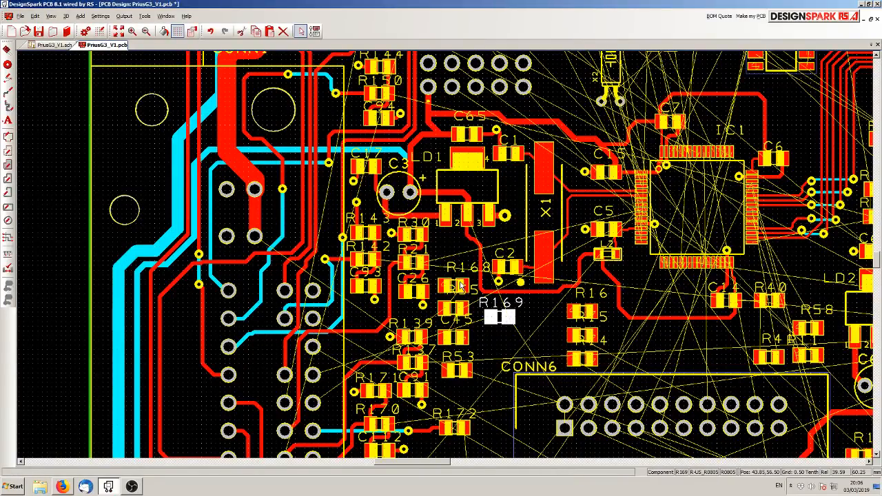
drag(461, 286, 506, 343)
click(542, 347)
key(z)
drag(469, 260, 437, 290)
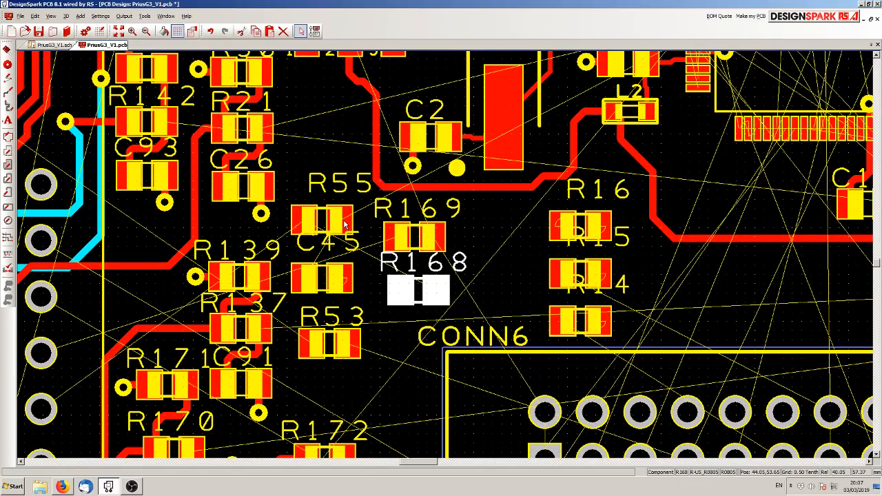
Step: Check the MG1 stator temperature circuit in the schematic and stack R168 directly above R55 on the board
mouse_move(345, 225)
mouse_down()
mouse_move(441, 289)
mouse_move(511, 295)
mouse_move(360, 215)
mouse_up()
click(56, 46)
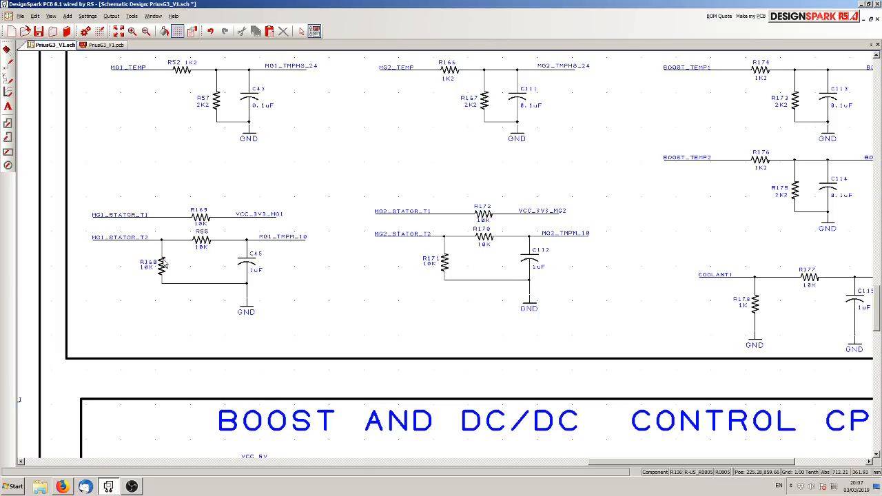
click(116, 46)
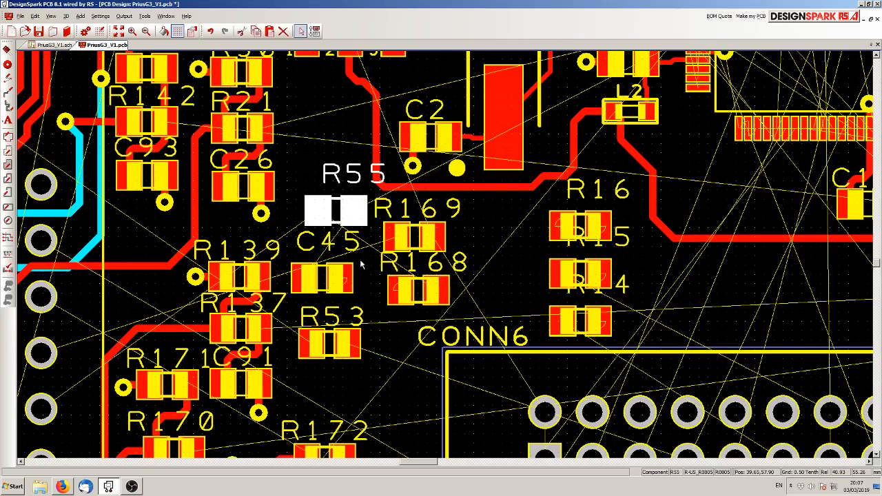
drag(335, 217, 322, 211)
drag(418, 290, 457, 279)
drag(342, 178, 324, 185)
drag(463, 286, 329, 163)
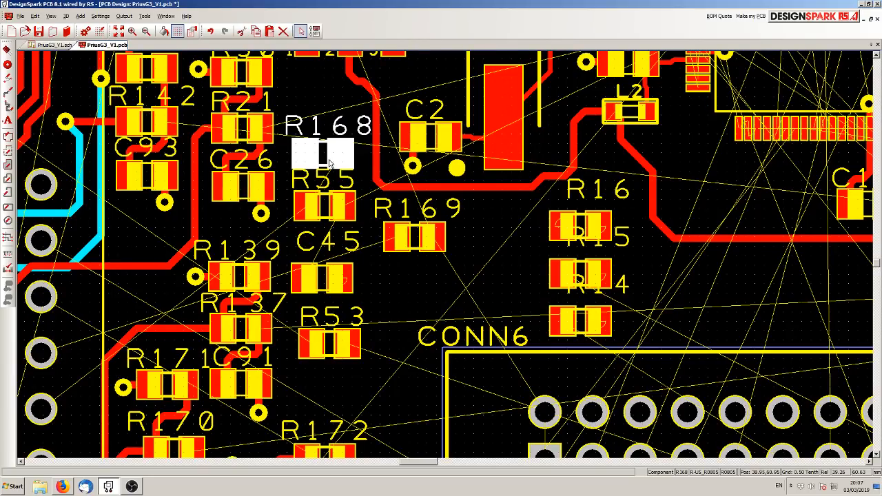
Step: Move C45 up slightly so that it sits in line directly below R55
drag(333, 274, 344, 263)
click(359, 254)
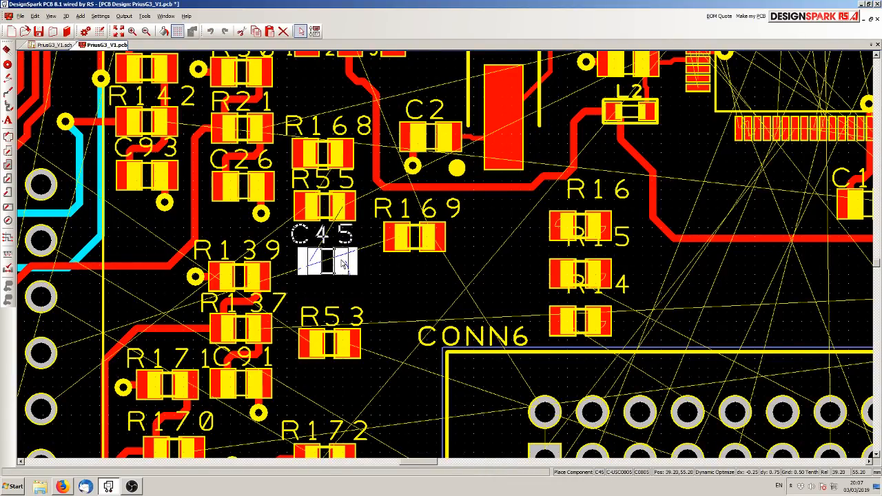
click(342, 264)
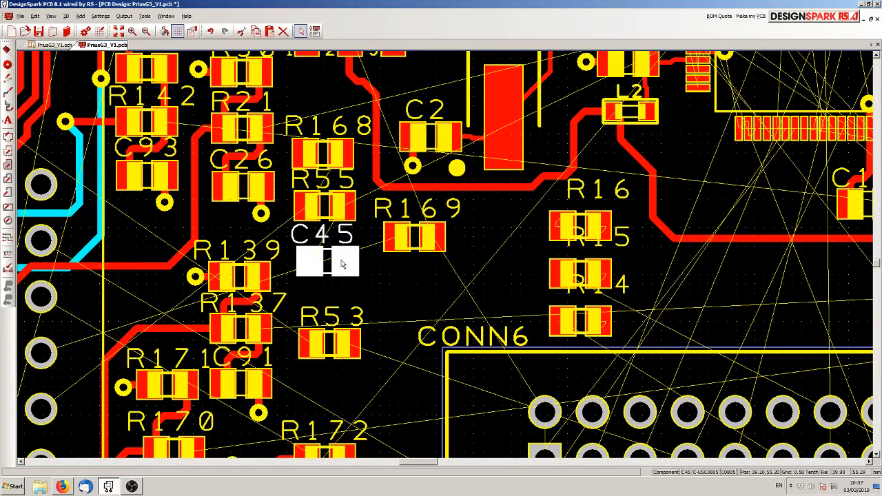
click(383, 286)
Step: Shift R53 down towards R172 and place R169 in the opened gap below C45
mouse_move(414, 241)
mouse_down()
mouse_move(400, 250)
mouse_move(406, 254)
mouse_up()
drag(350, 349, 355, 405)
drag(418, 266, 336, 329)
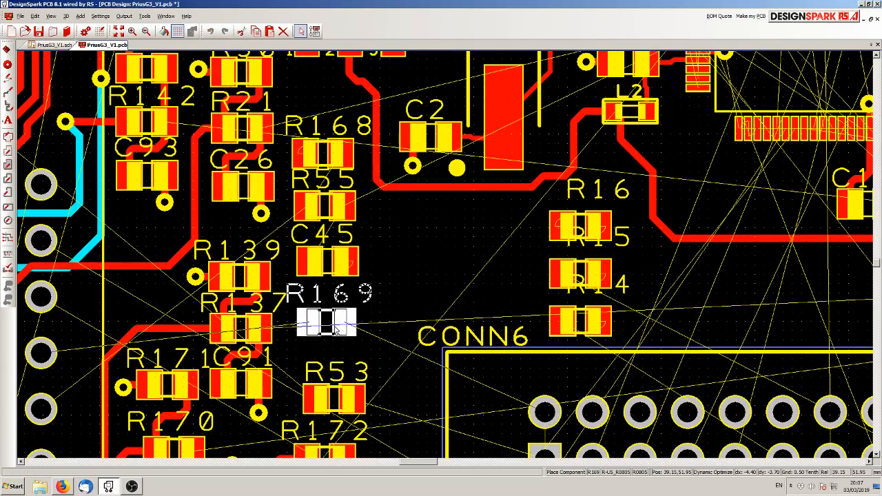
drag(336, 330, 336, 330)
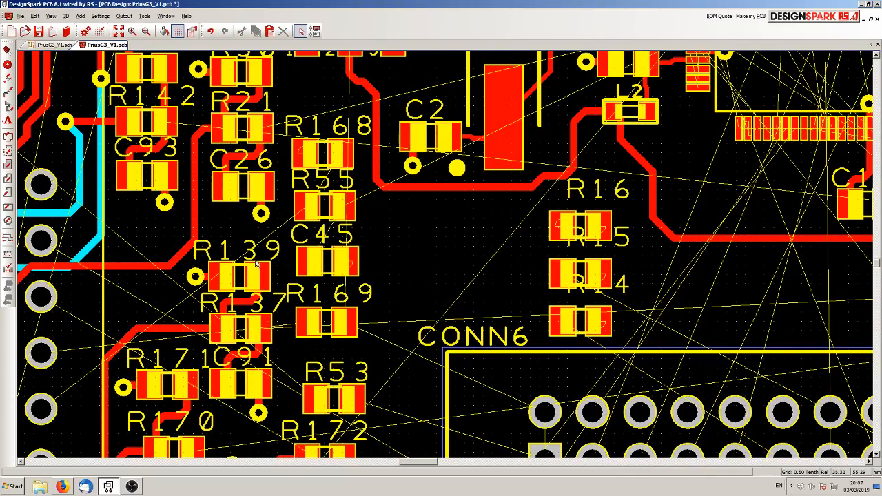
Step: Shift the diagonal segment of the red track running to R21 away from R139 to free a routing channel
drag(181, 255, 173, 259)
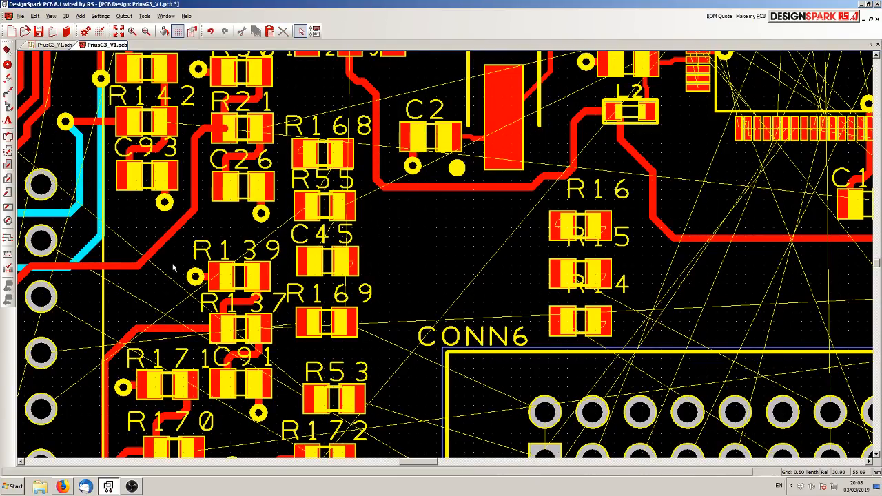
double_click(71, 386)
click(81, 388)
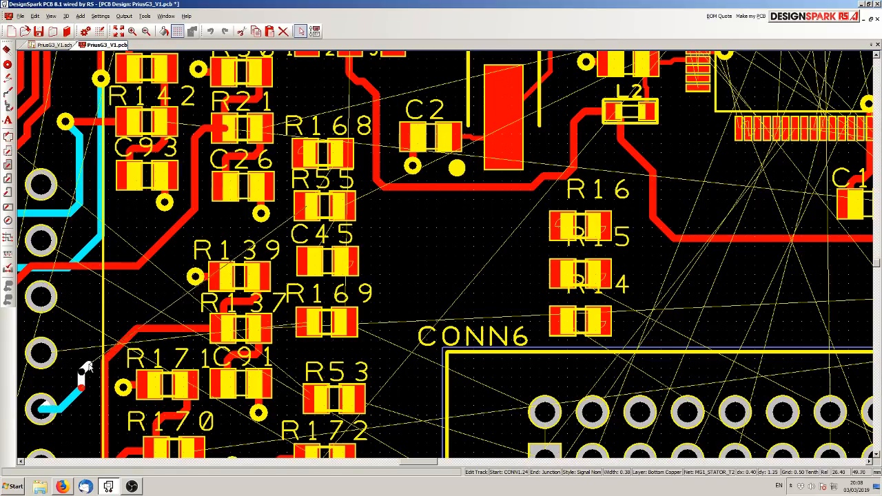
click(105, 308)
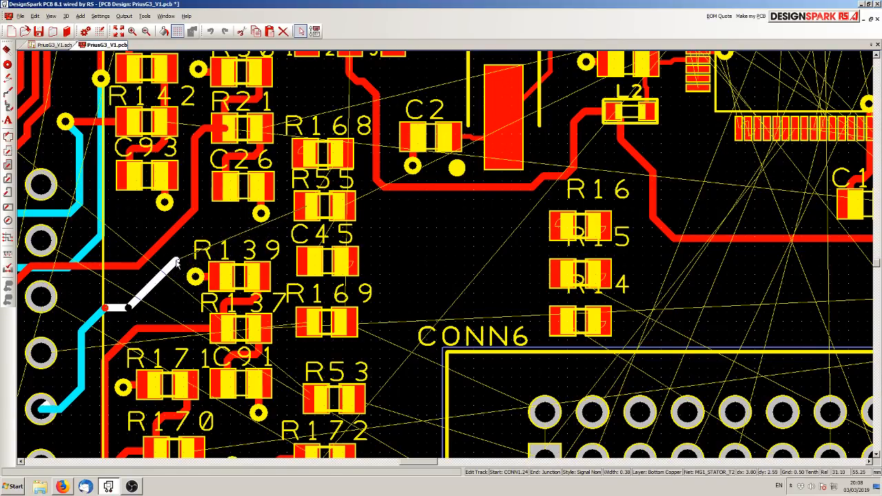
click(199, 234)
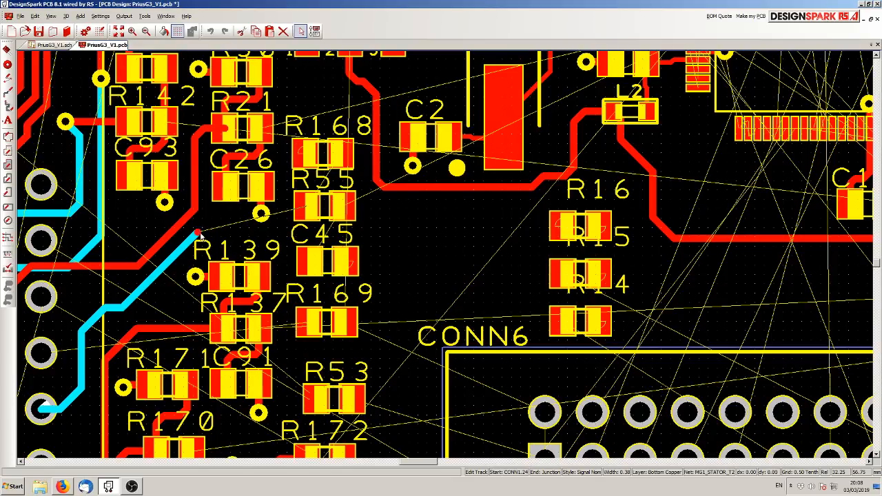
click(285, 206)
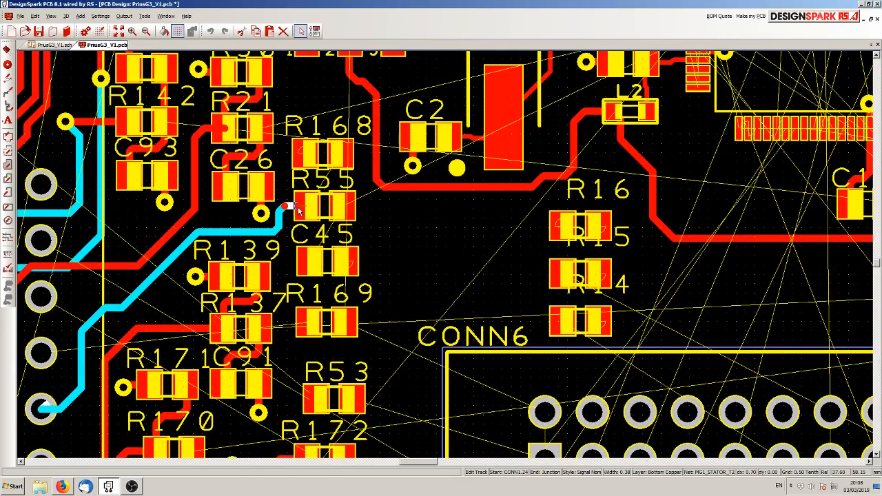
key(Escape)
Step: Route the MG1_STATOR_T2 net from CONN1 pin 24 to R55's near pad on Top Copper, applying the layer to all segments and passing between C26 and R139
double_click(47, 405)
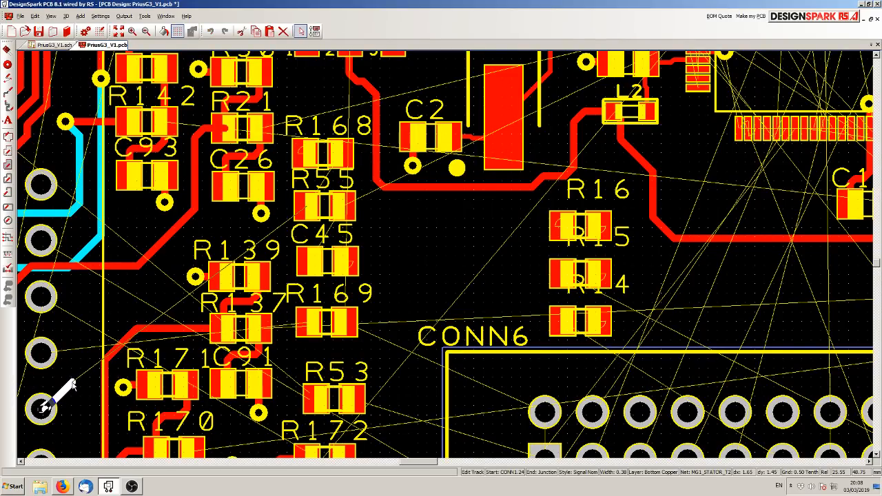
key(l)
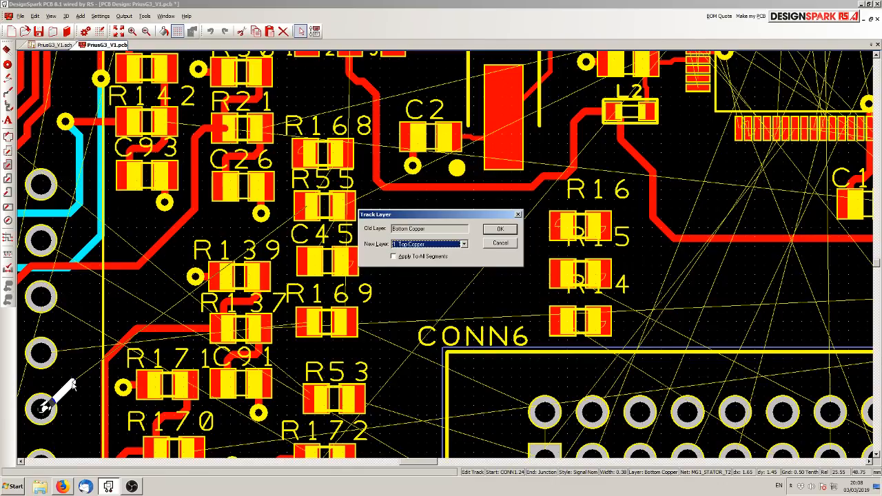
click(426, 258)
click(498, 230)
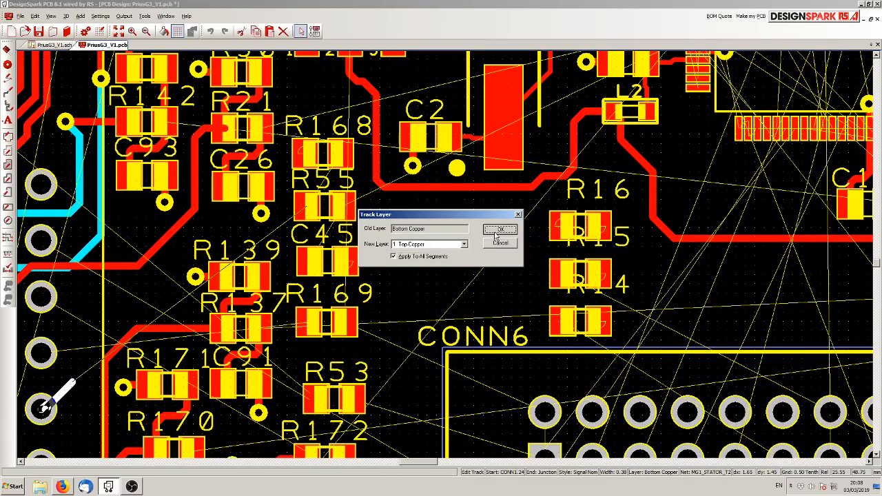
click(81, 382)
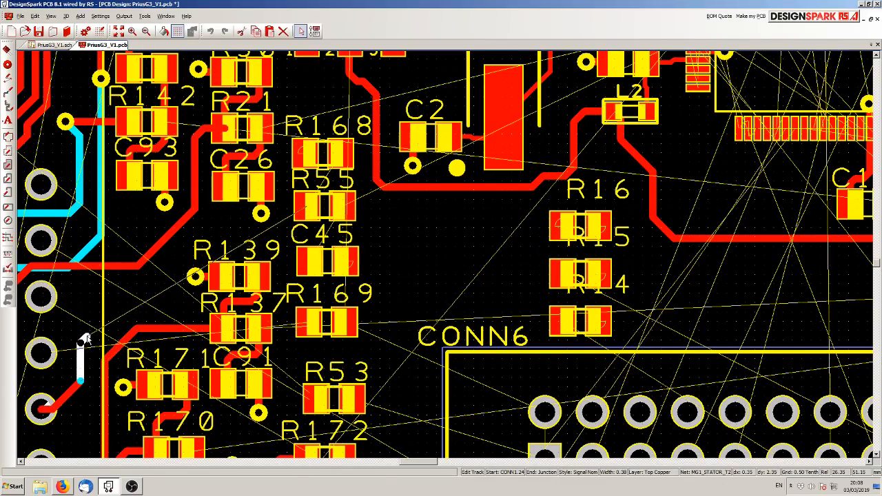
click(97, 287)
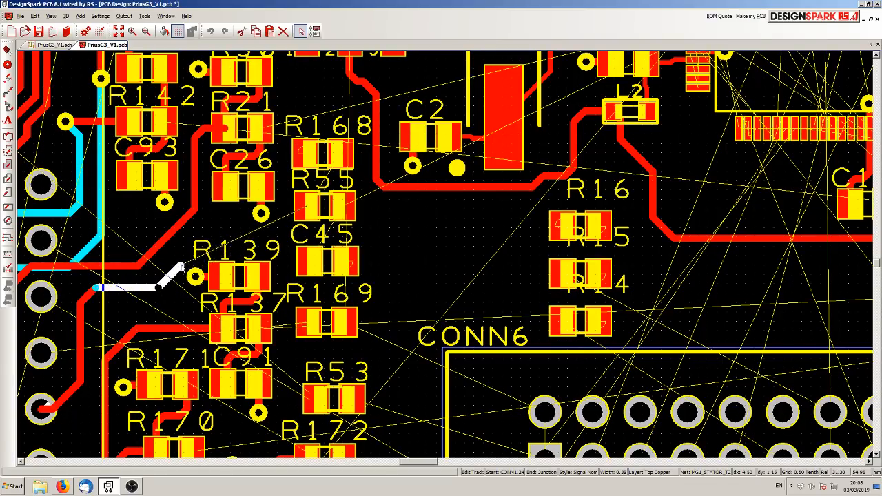
click(200, 227)
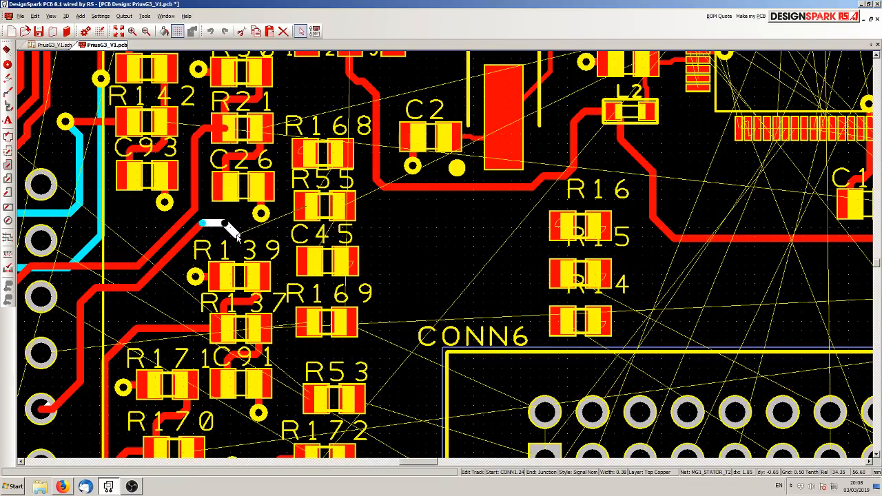
click(271, 232)
click(285, 208)
click(303, 207)
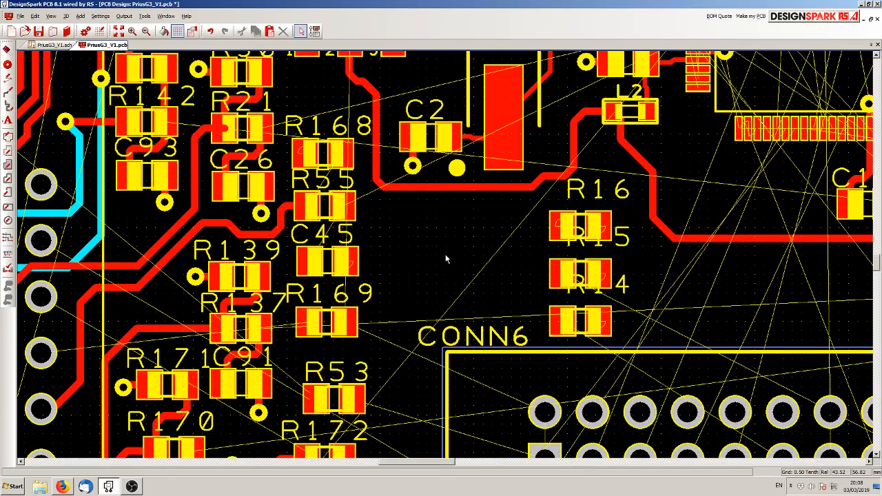
Step: View the whole board and save the PCB design
scroll(446, 257, down, 5)
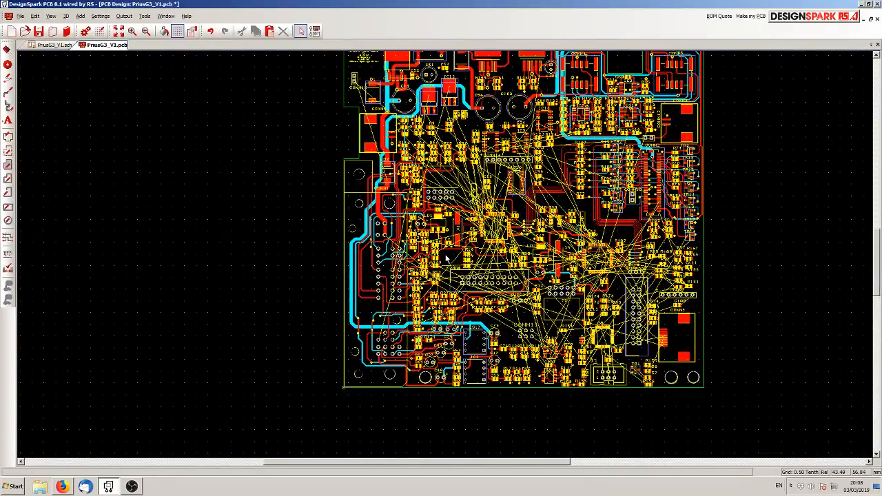
scroll(447, 257, down, 2)
scroll(447, 258, up, 2)
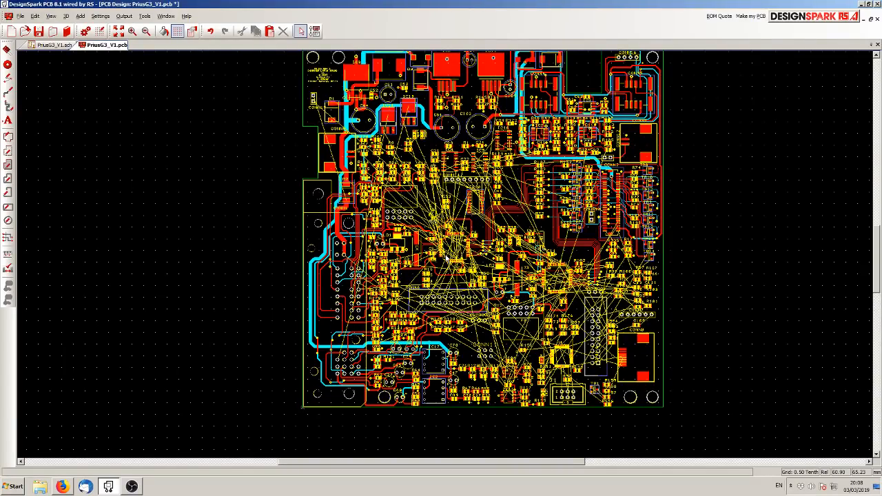
click(39, 31)
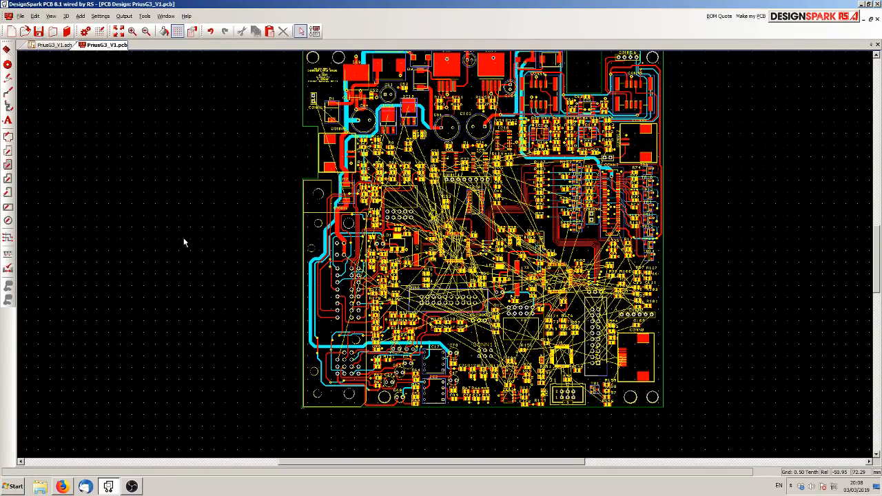